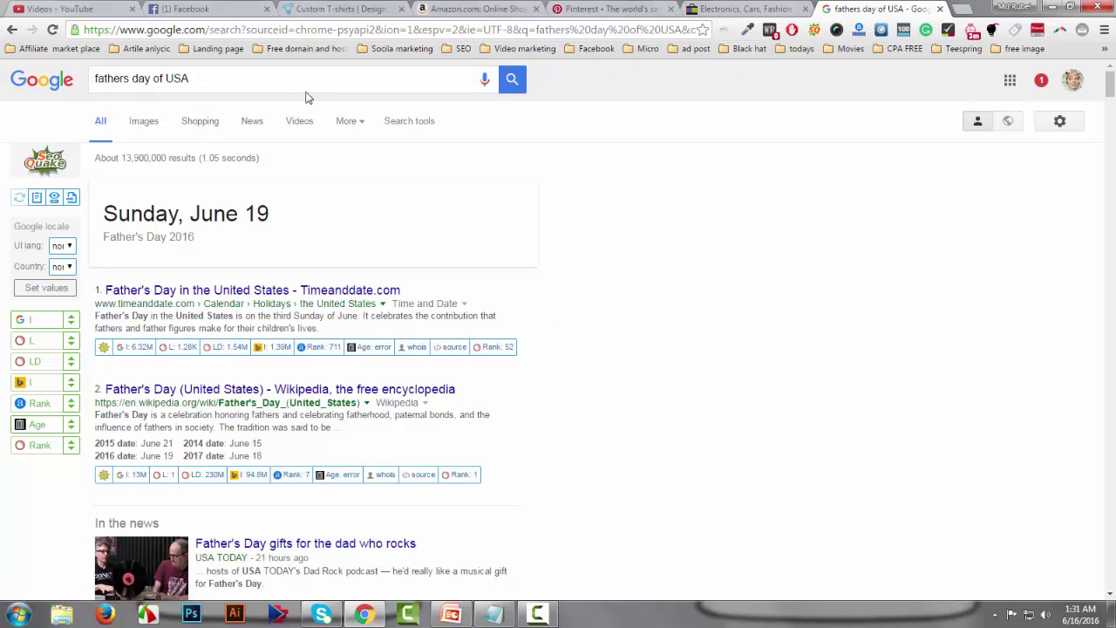
- Check the date of Father's Day 2016 in the Google results for "fathers day of USA"
left_click(201, 77)
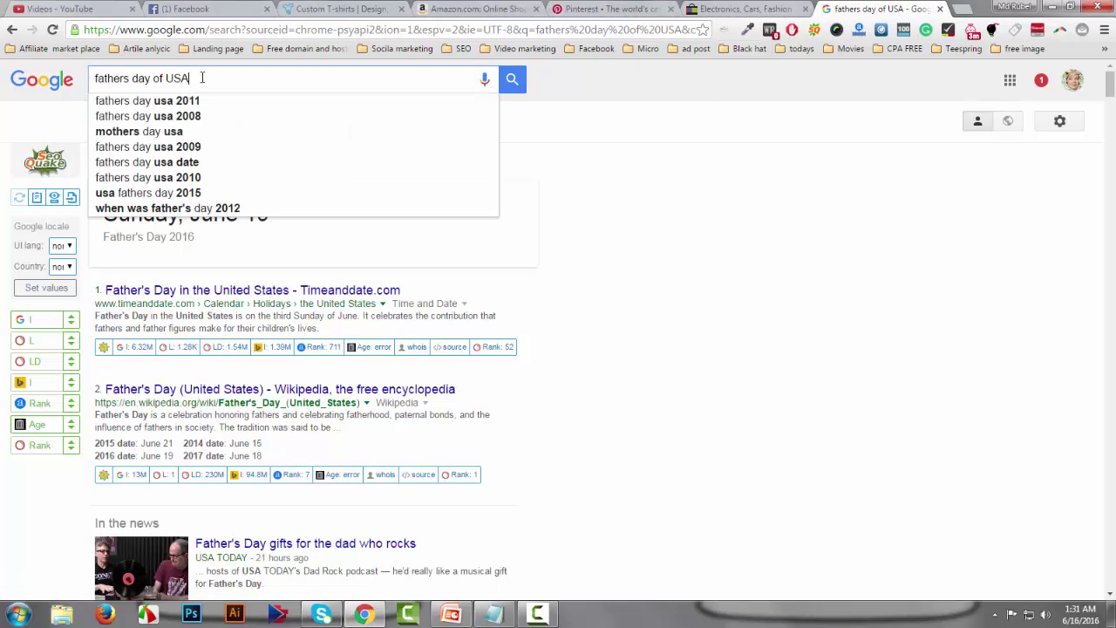
left_click(638, 130)
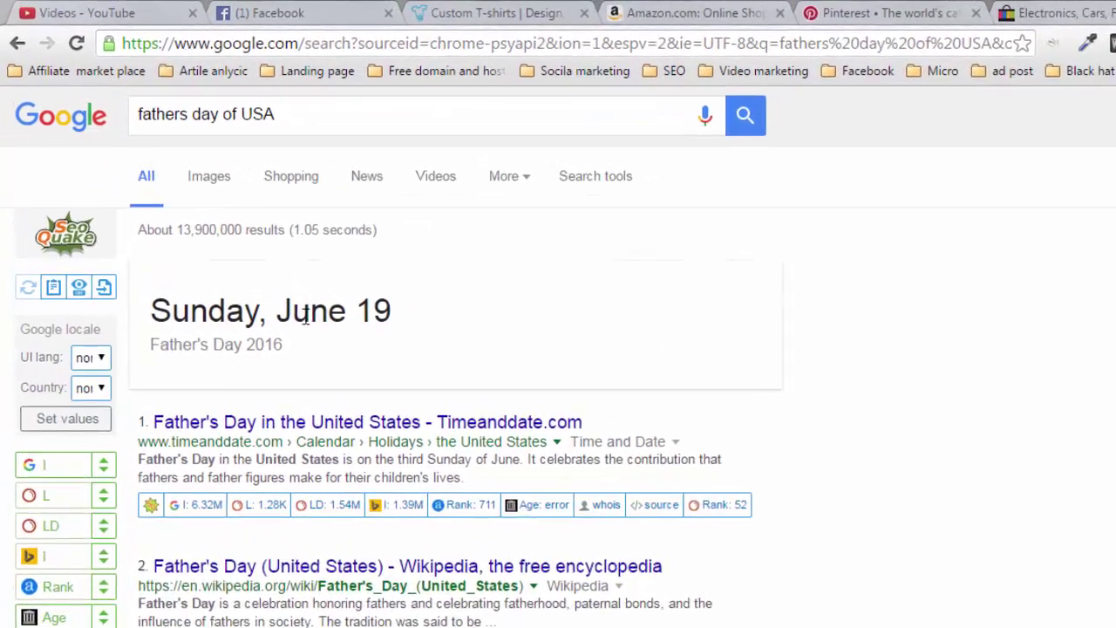
left_click_drag(165, 376, 331, 376)
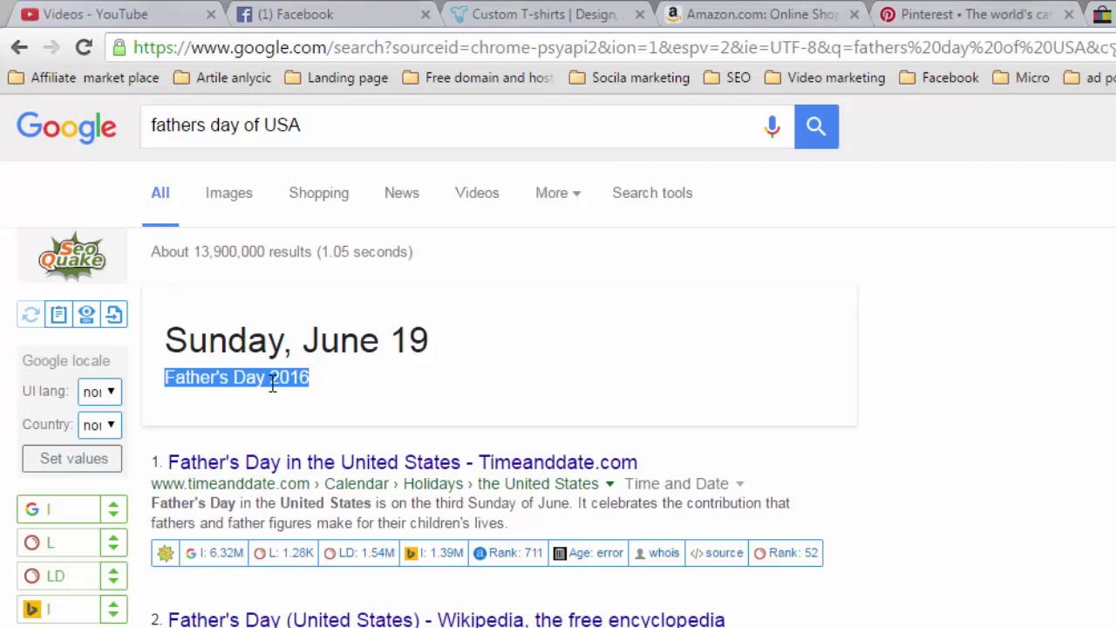
left_click_drag(166, 338, 429, 342)
left_click_drag(168, 385, 316, 384)
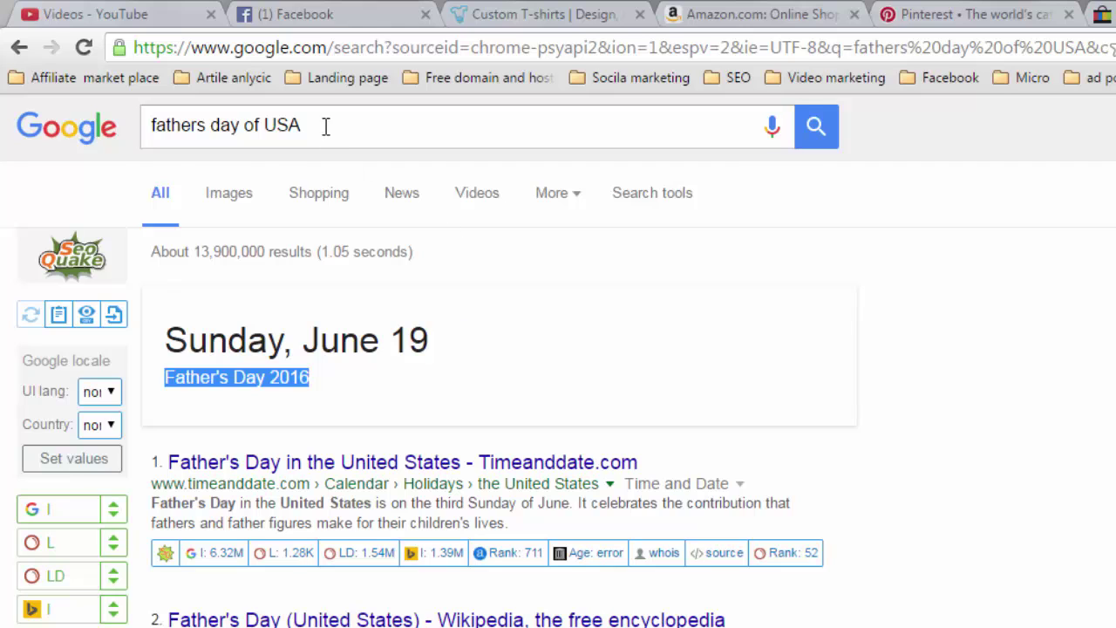
- Search Google Images for "fathers day shirts" and browse the shirt designs
left_click_drag(307, 127, 248, 125)
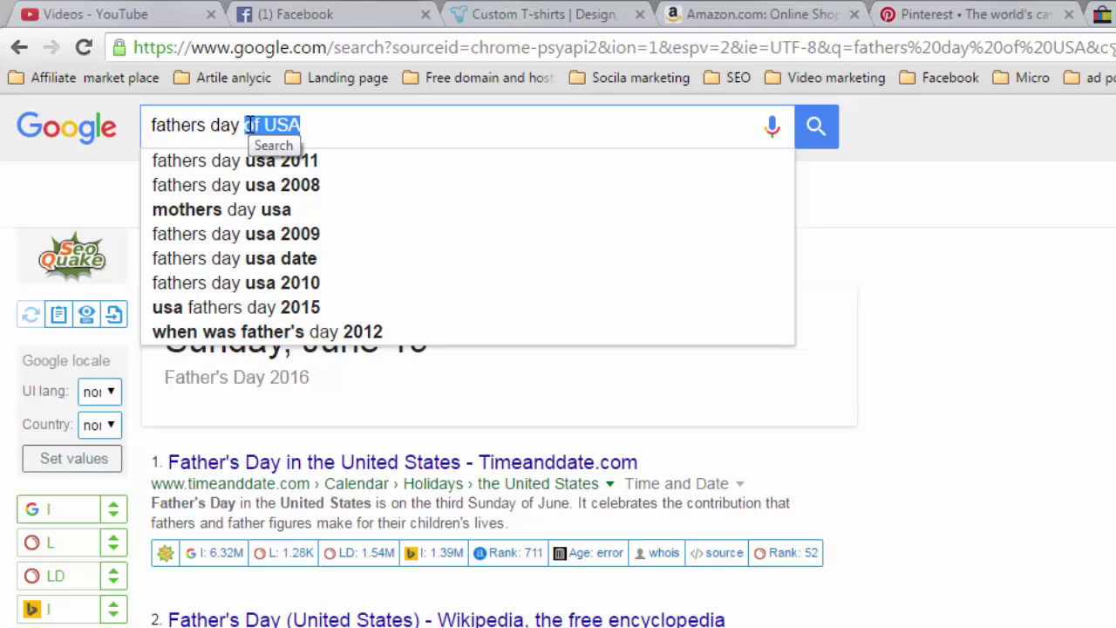
type("TSHIT")
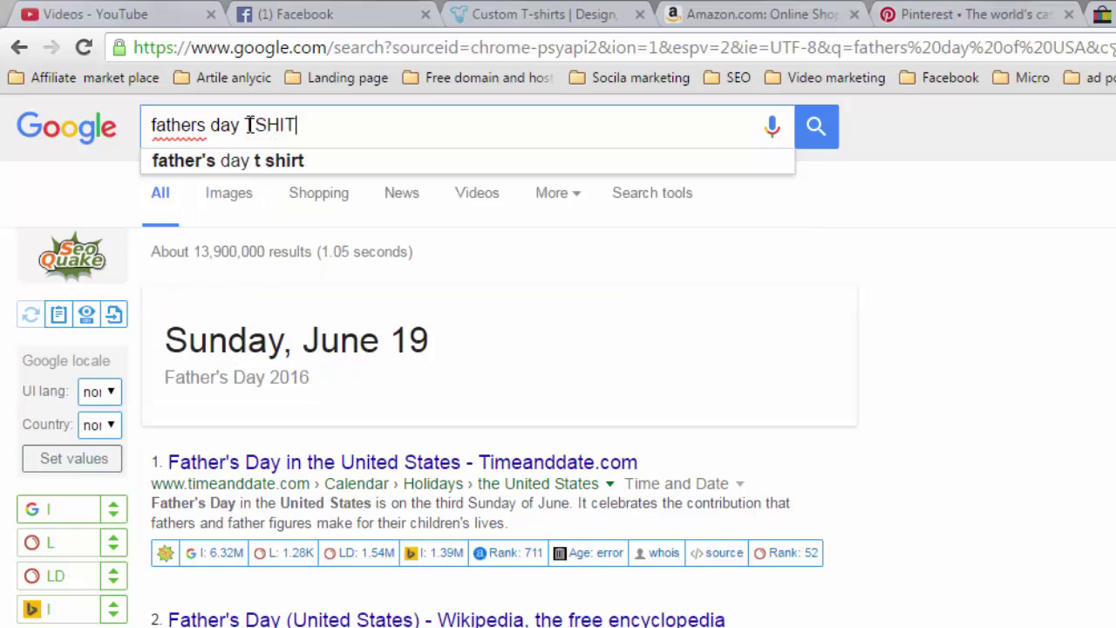
key("BackSpace")
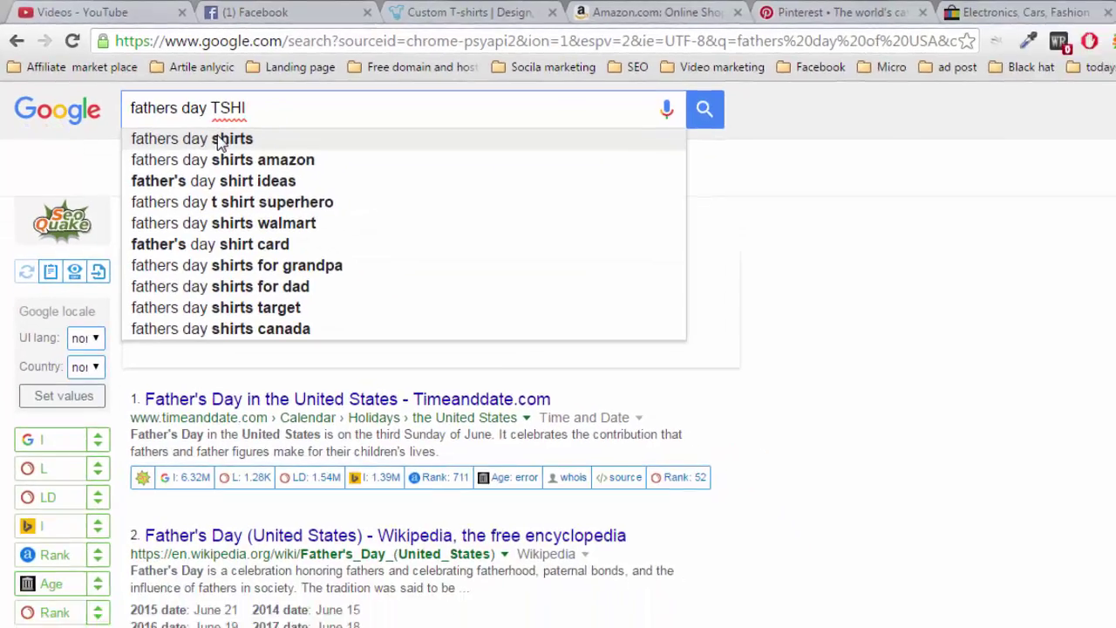
left_click(261, 160)
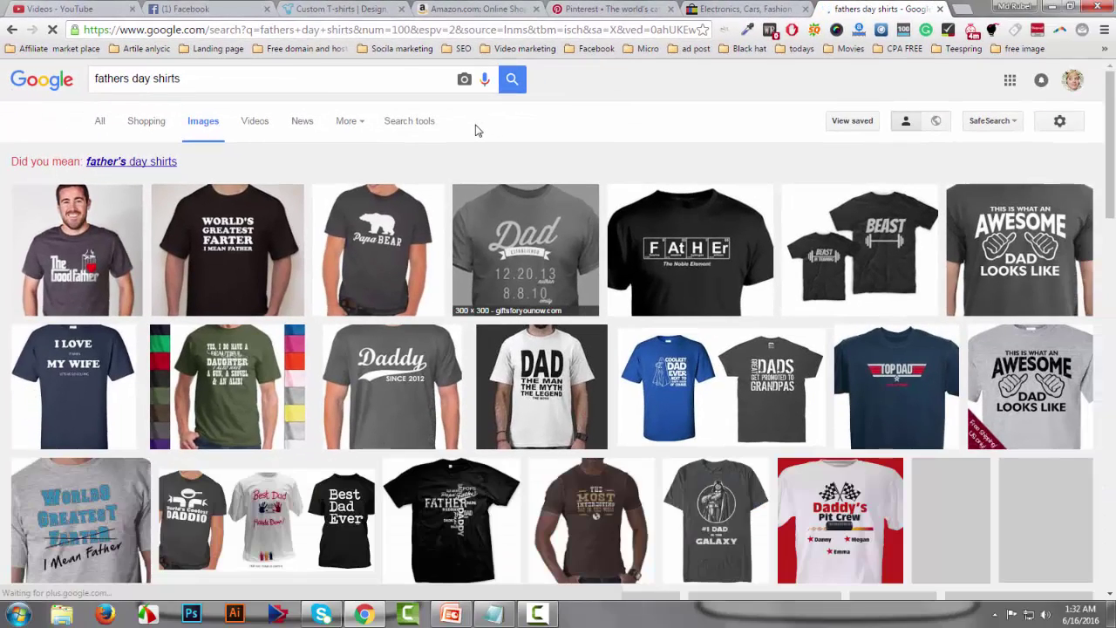
scroll(475, 130, "down", 5)
scroll(475, 130, "up", 5)
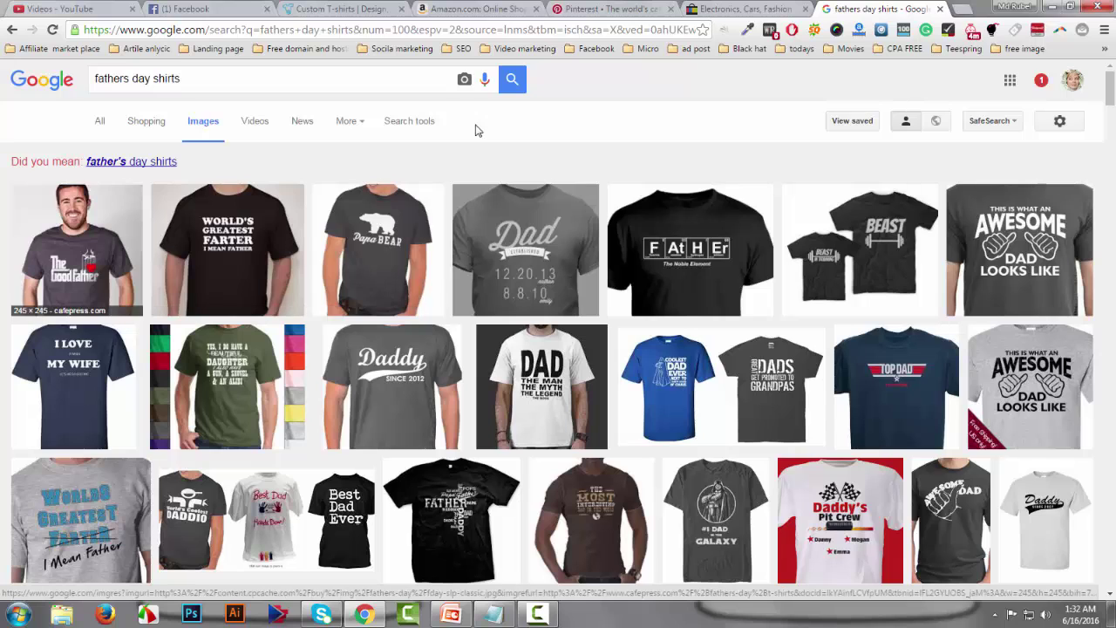
scroll(475, 131, "down", 2)
scroll(475, 125, "down", 1)
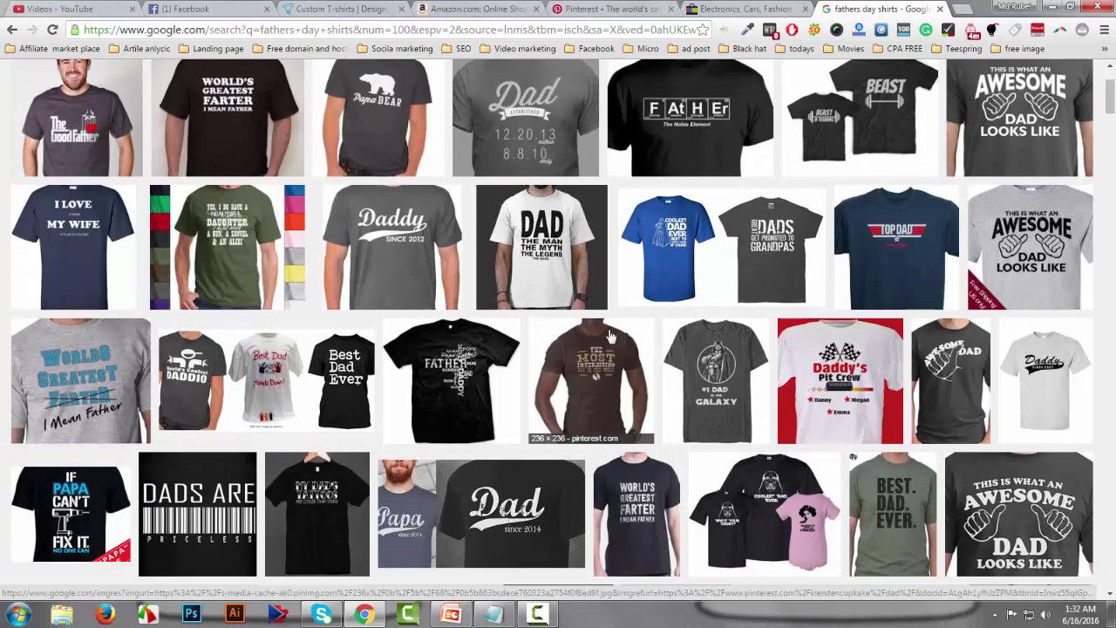
scroll(611, 335, "down", 2)
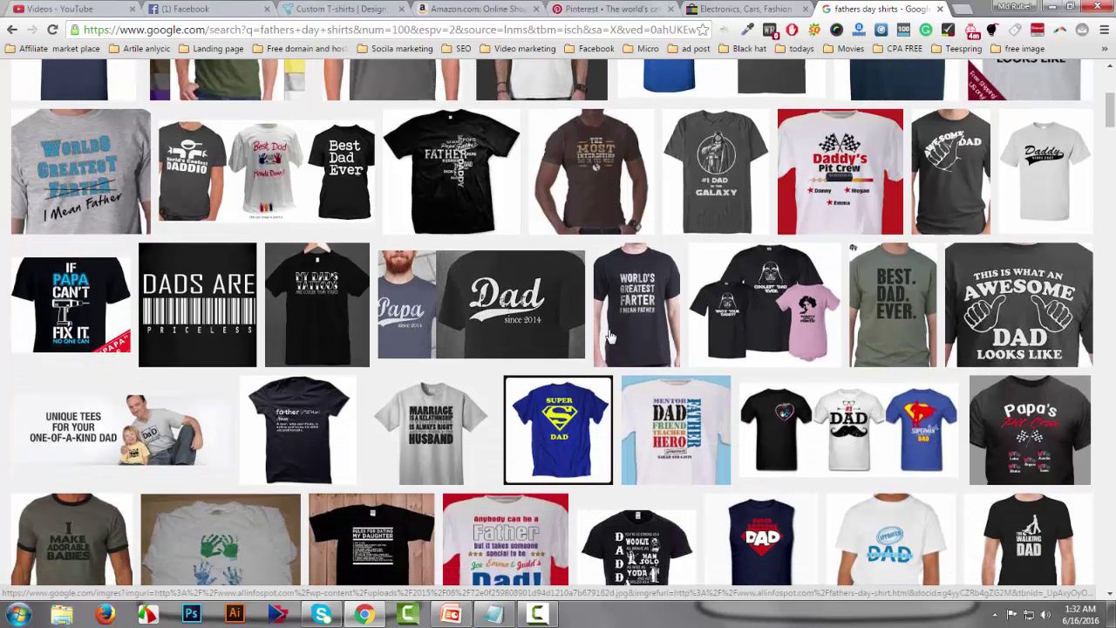
- Switch to Amazon, search for "fathers day tshirt" and browse the listed shirt designs
key("ctrl+4")
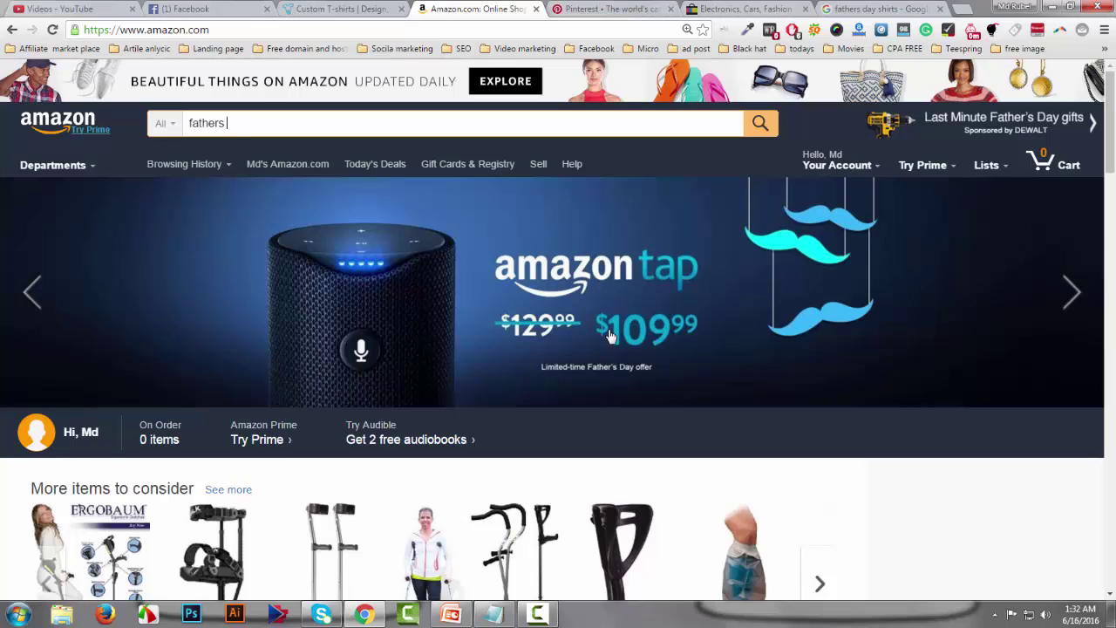
type("day")
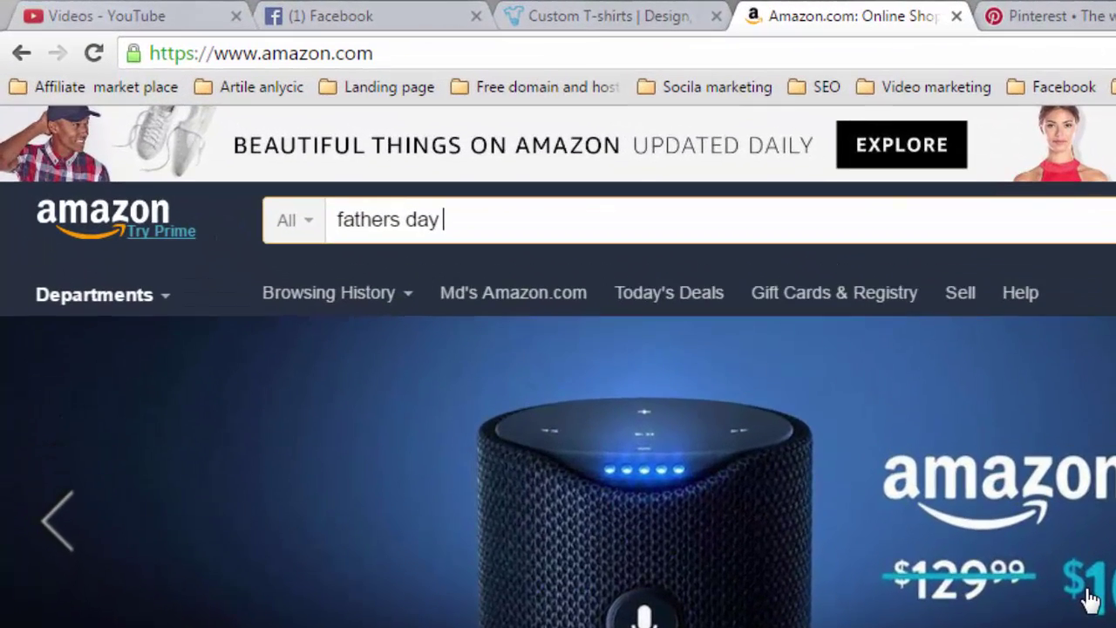
type(" ts")
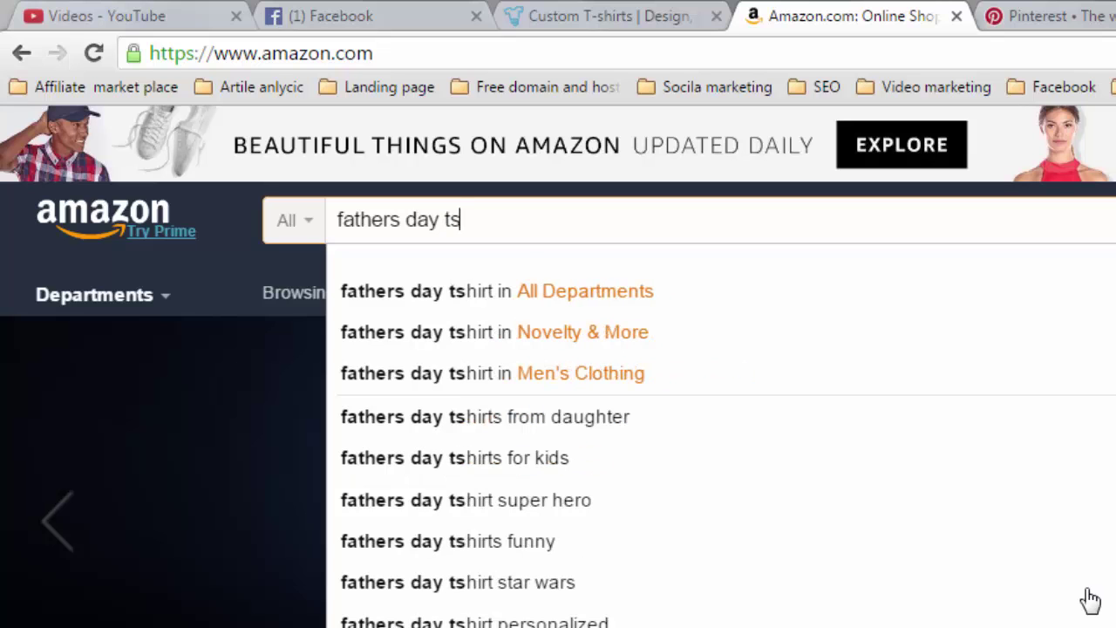
key("Down")
key("Return")
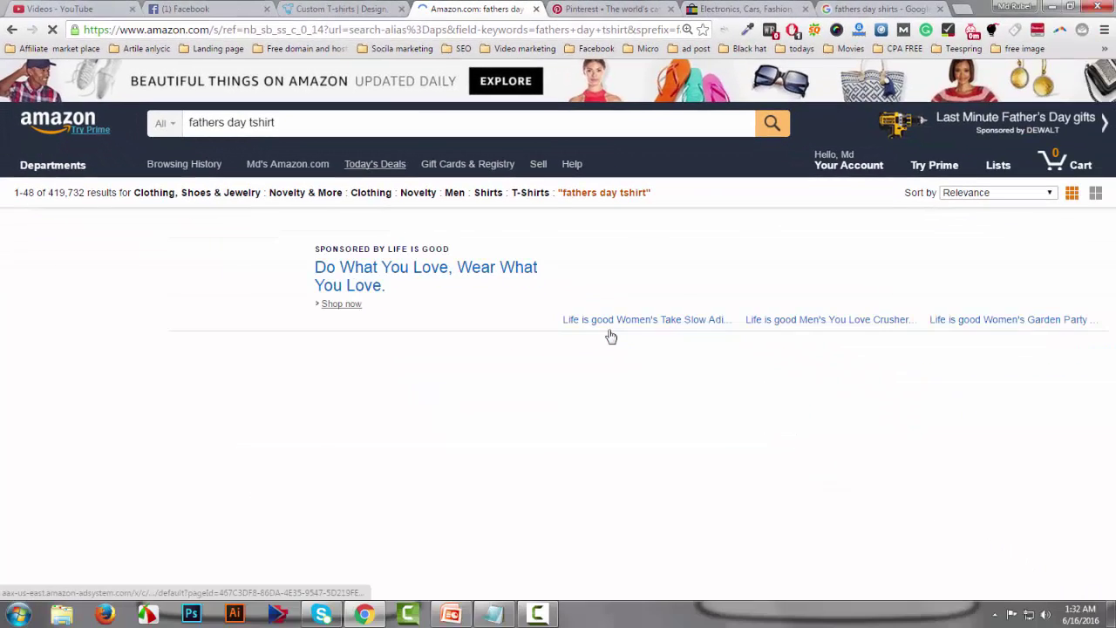
scroll(612, 336, "down", 3)
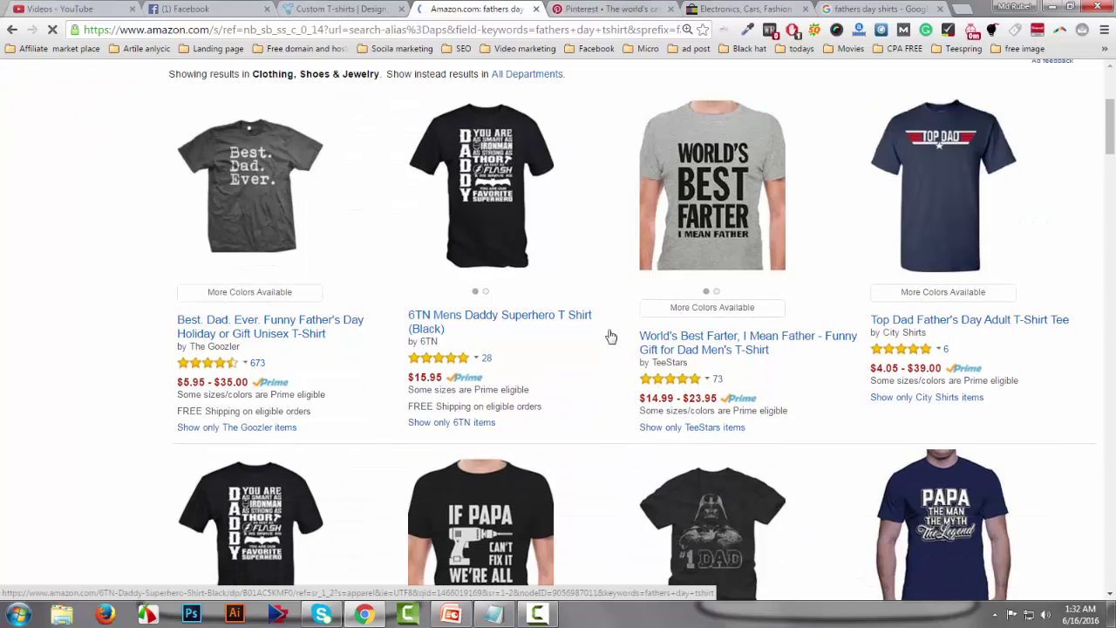
scroll(611, 337, "down", 2)
scroll(611, 337, "down", 2)
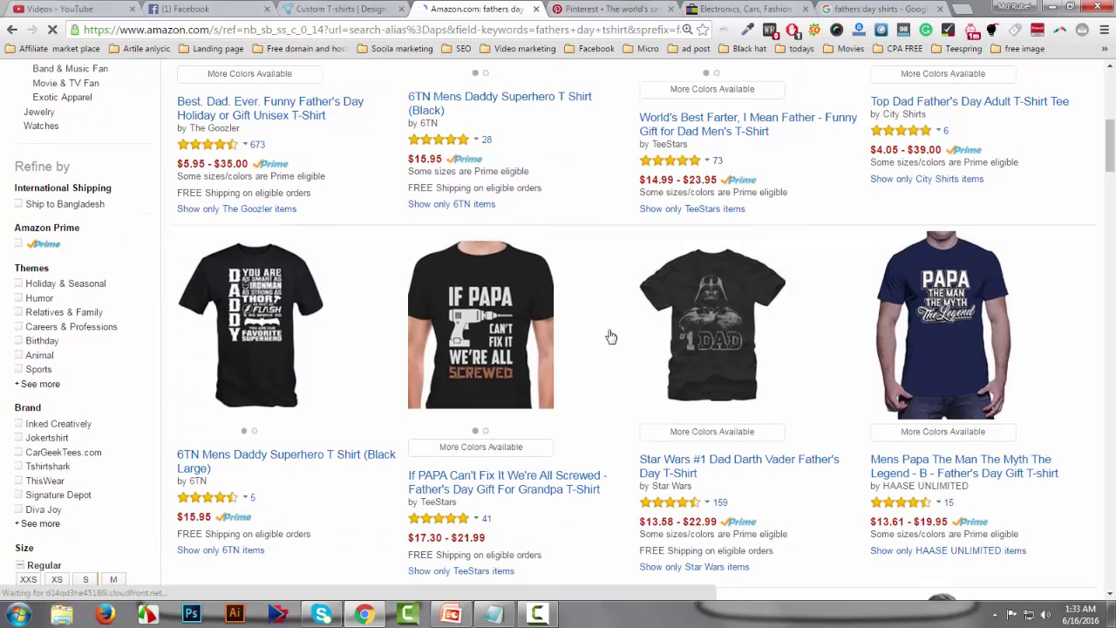
scroll(611, 337, "down", 2)
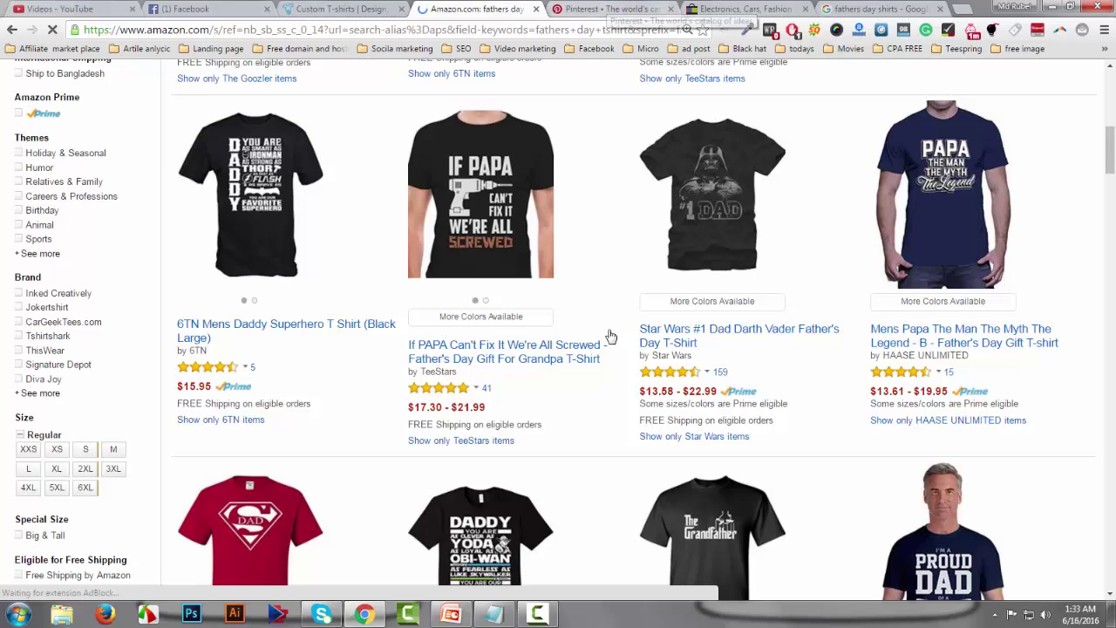
- Switch to Pinterest, run the recent search "fathers day tshirts" and browse the pinned shirt designs
key("ctrl+Tab")
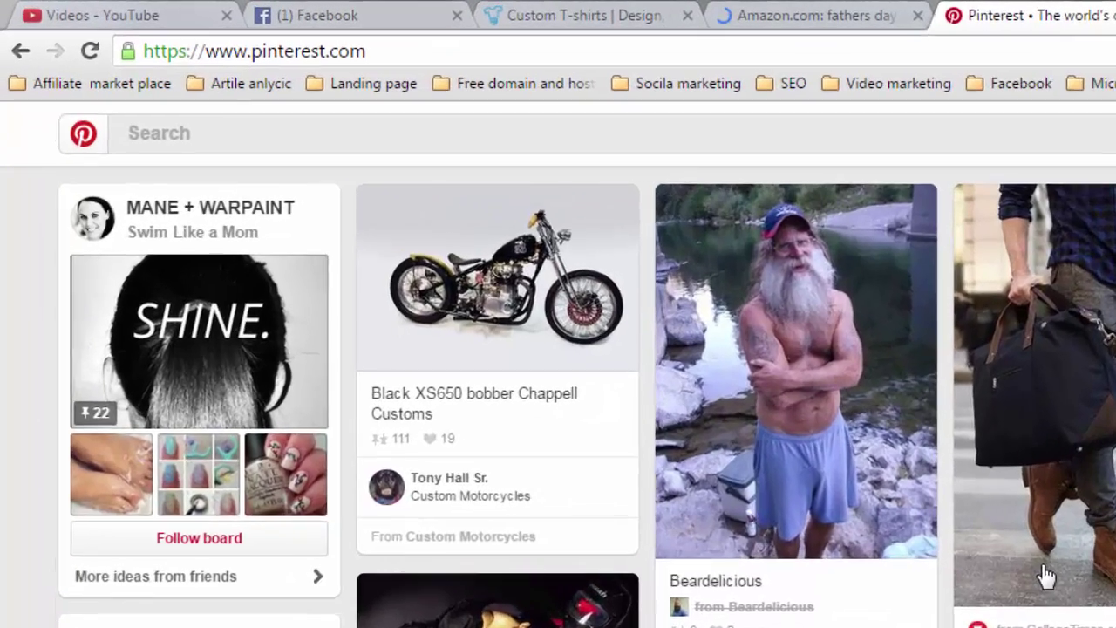
left_click(602, 78)
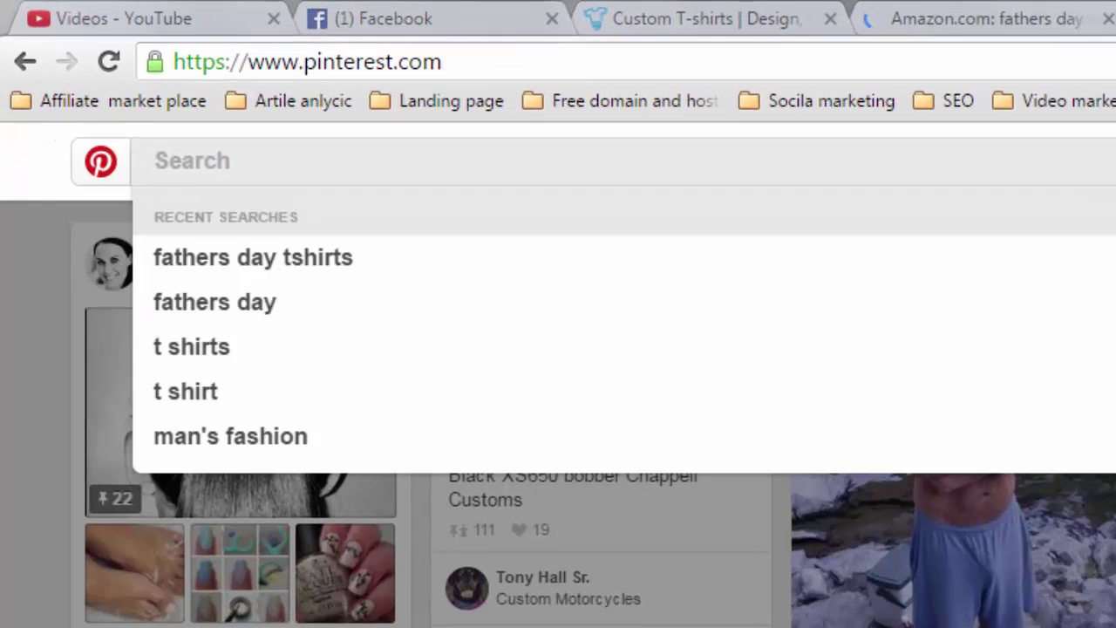
key("Down")
key("Return")
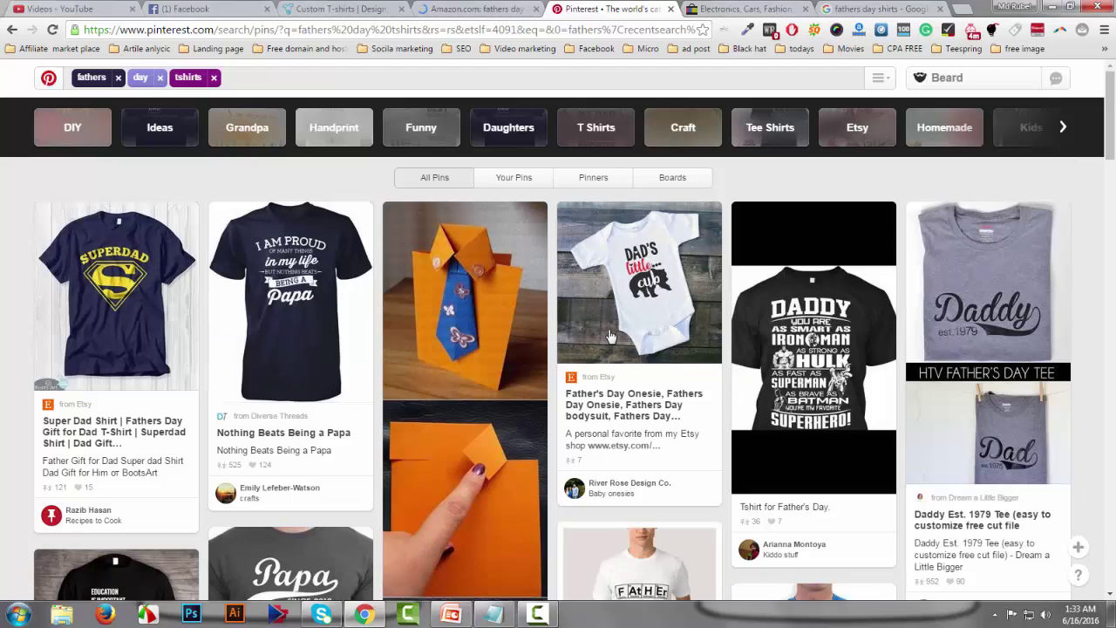
scroll(610, 336, "down", 4)
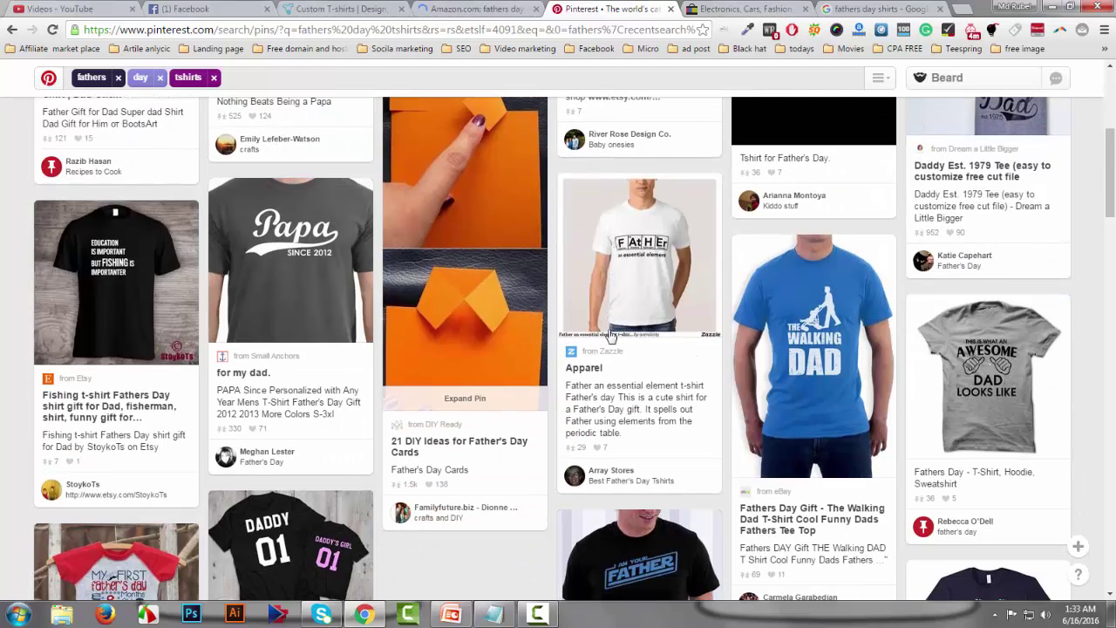
scroll(610, 336, "down", 1)
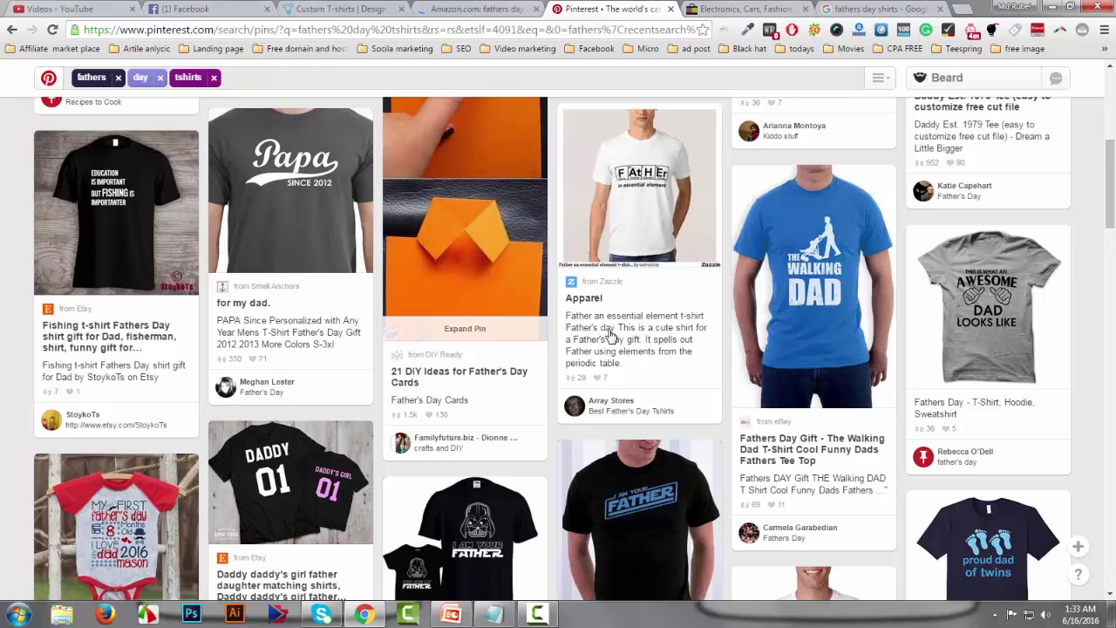
scroll(610, 336, "down", 2)
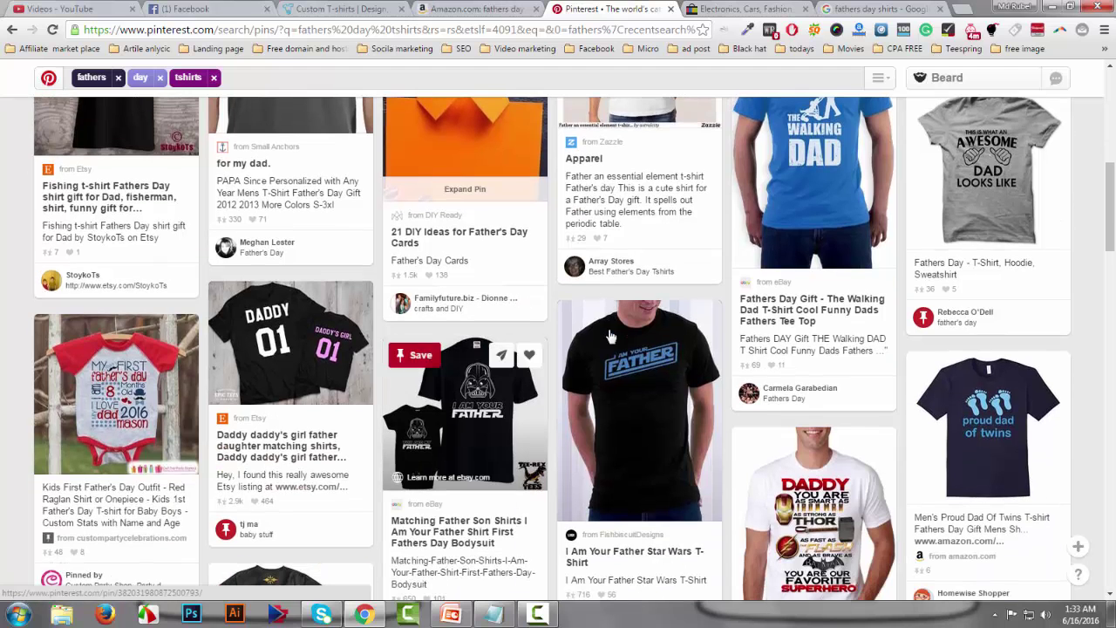
scroll(611, 336, "down", 2)
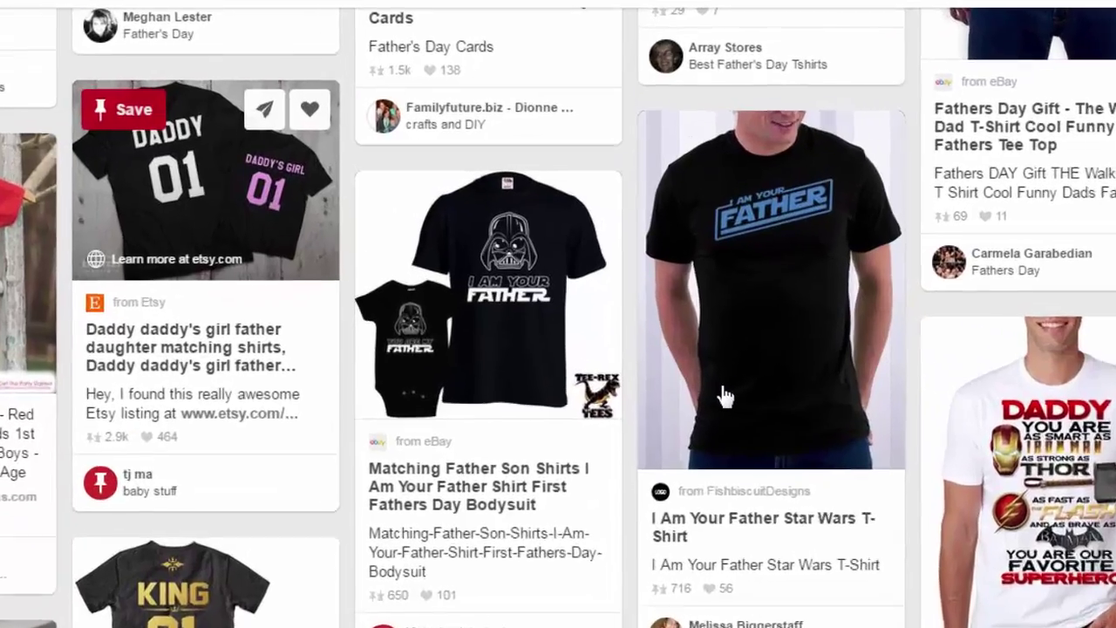
scroll(804, 438, "down", 3)
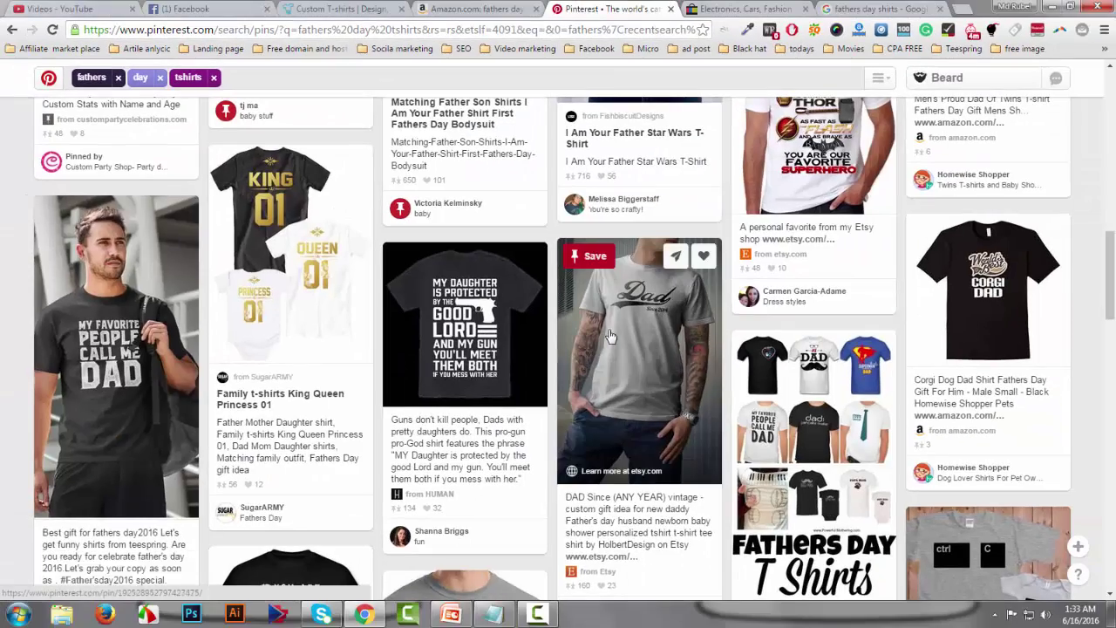
scroll(610, 336, "down", 3)
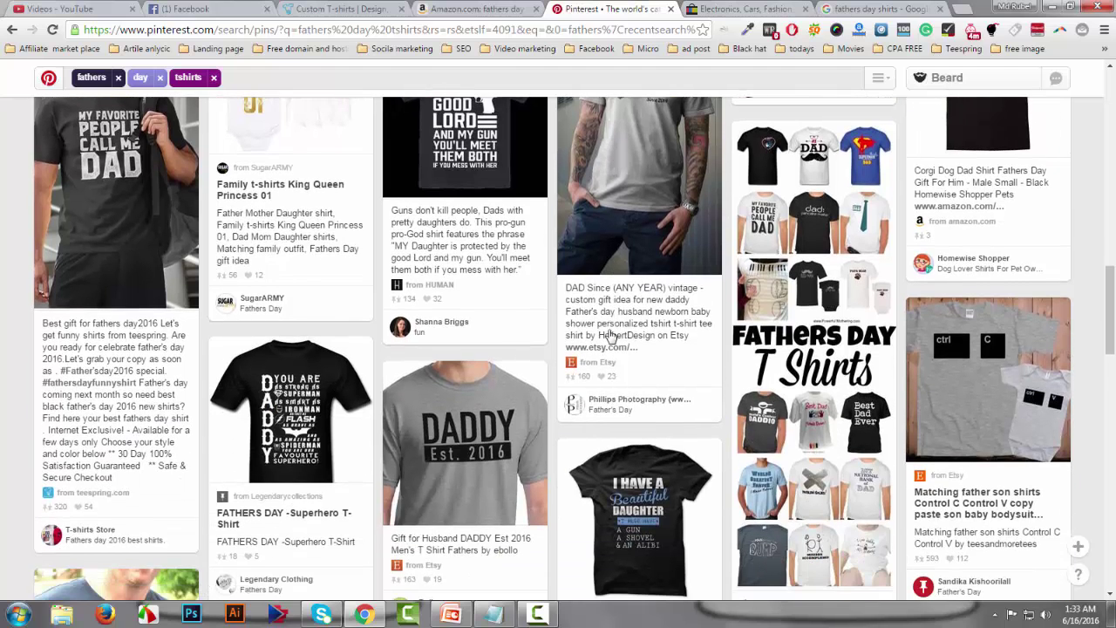
scroll(610, 335, "down", 2)
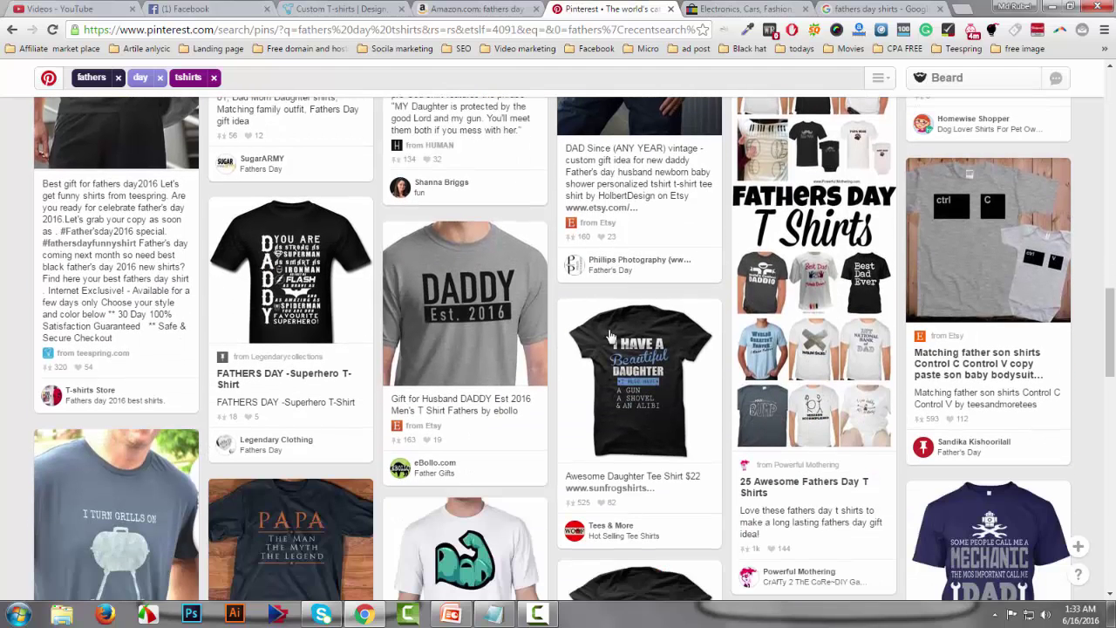
- Switch to the Notepad note and select its whole slogan, "DAD YOU ARE MY WORLD"
key("ctrl+Tab")
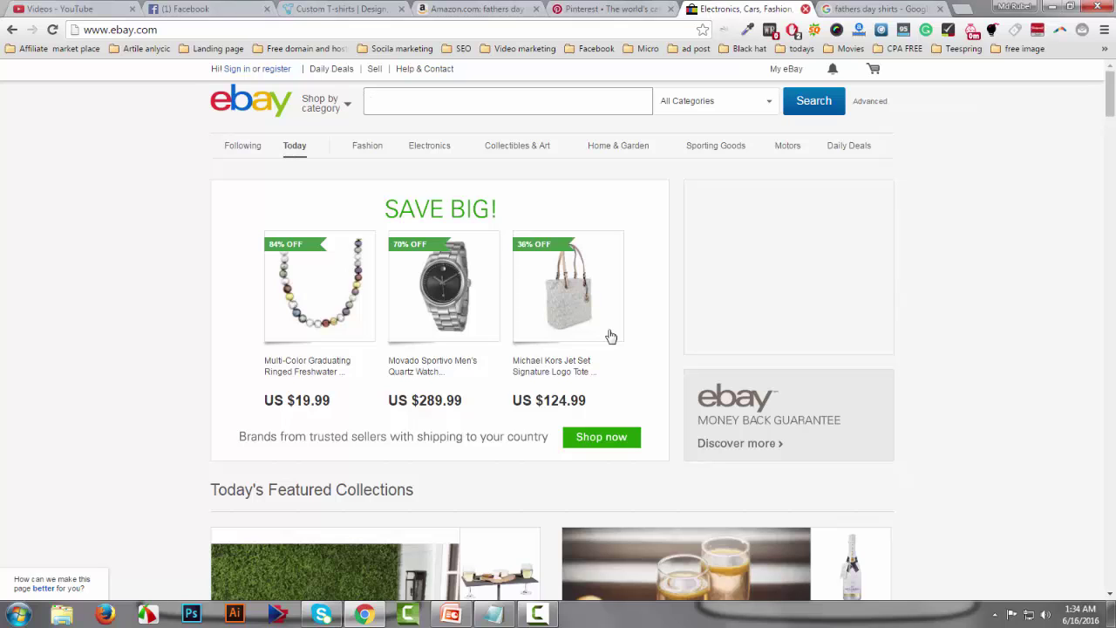
key("ctrl+Tab")
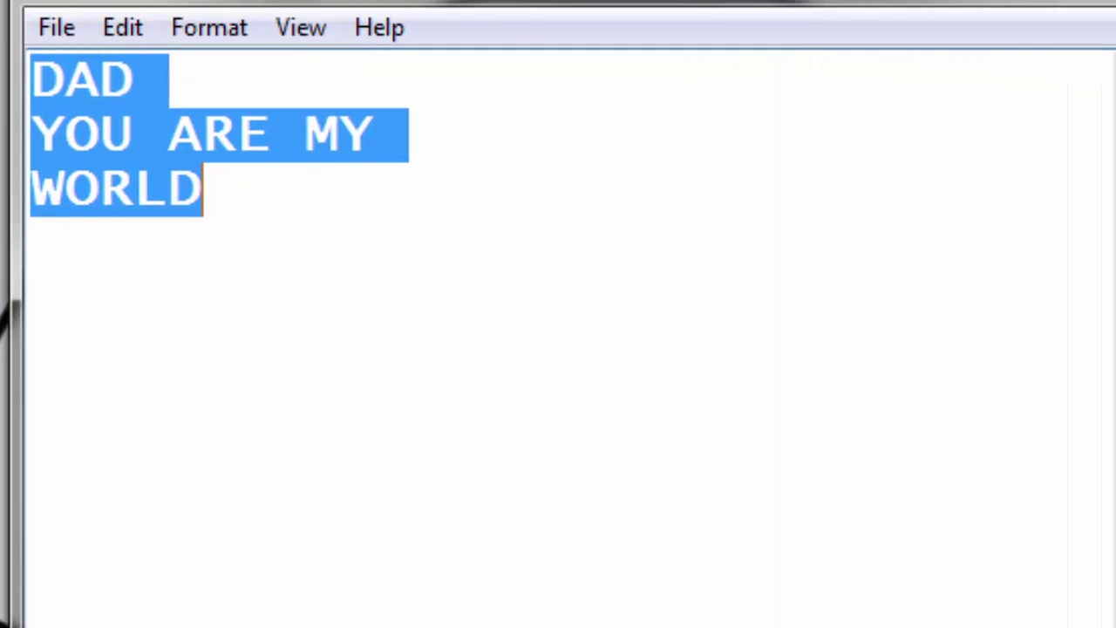
left_click(400, 168)
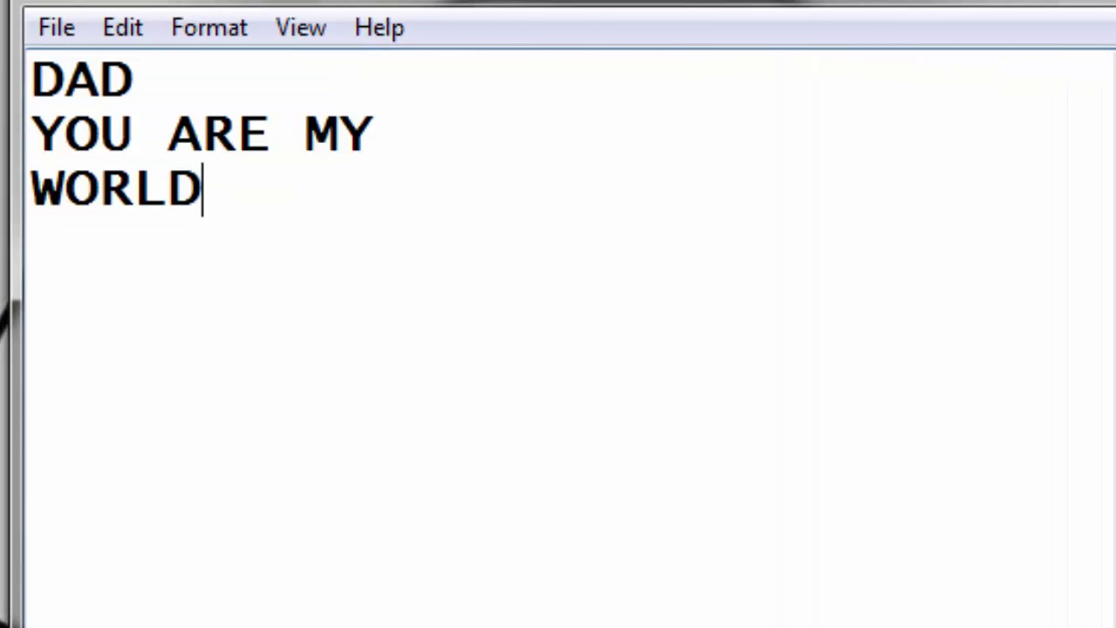
key("ctrl+a")
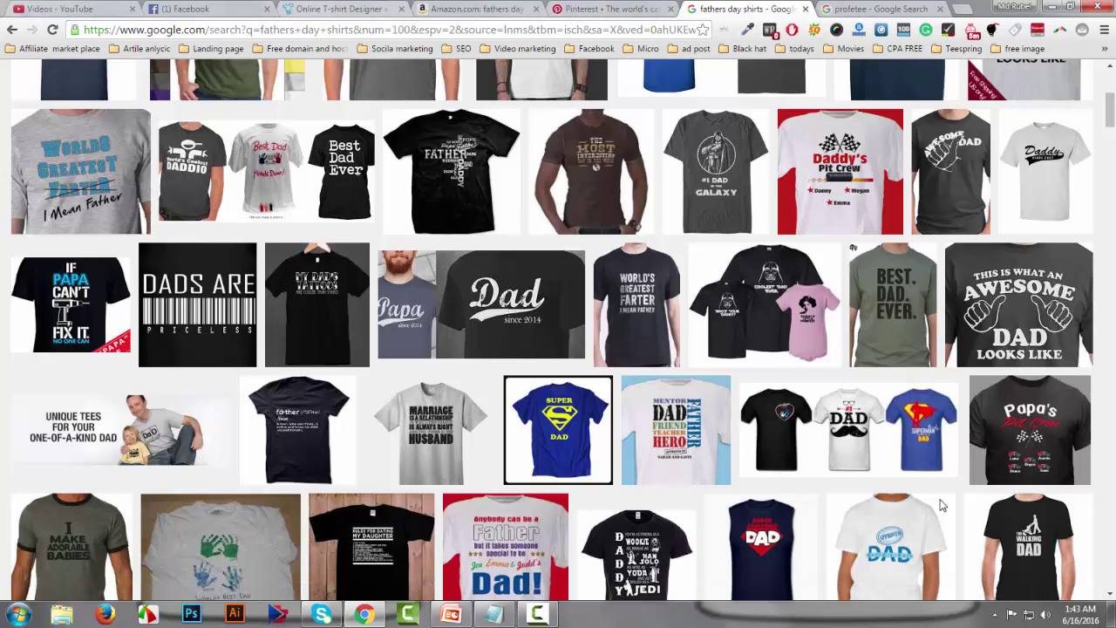
- Switch to the Teespring T-shirt designer and look over its Text and Art options, ending on the text settings
key("ctrl+3")
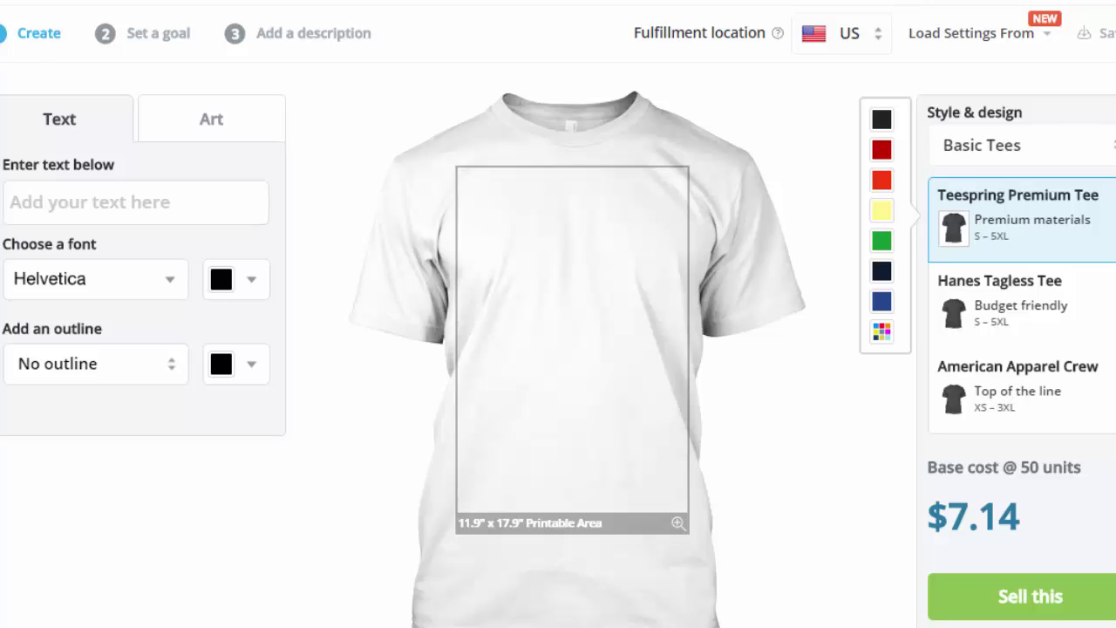
left_click(136, 202)
left_click(211, 120)
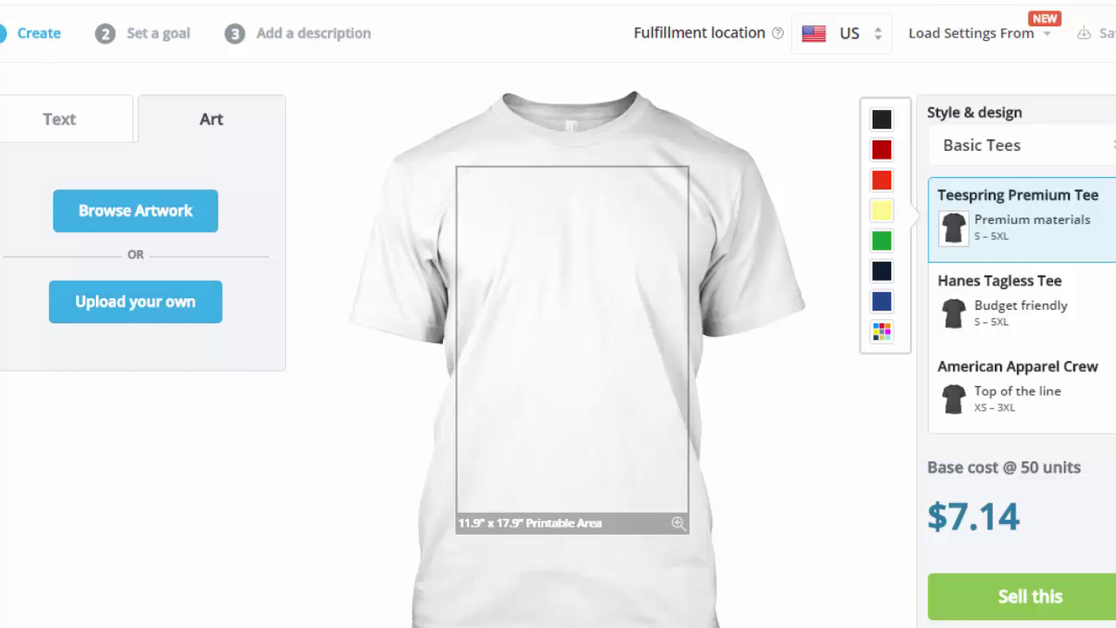
left_click(60, 120)
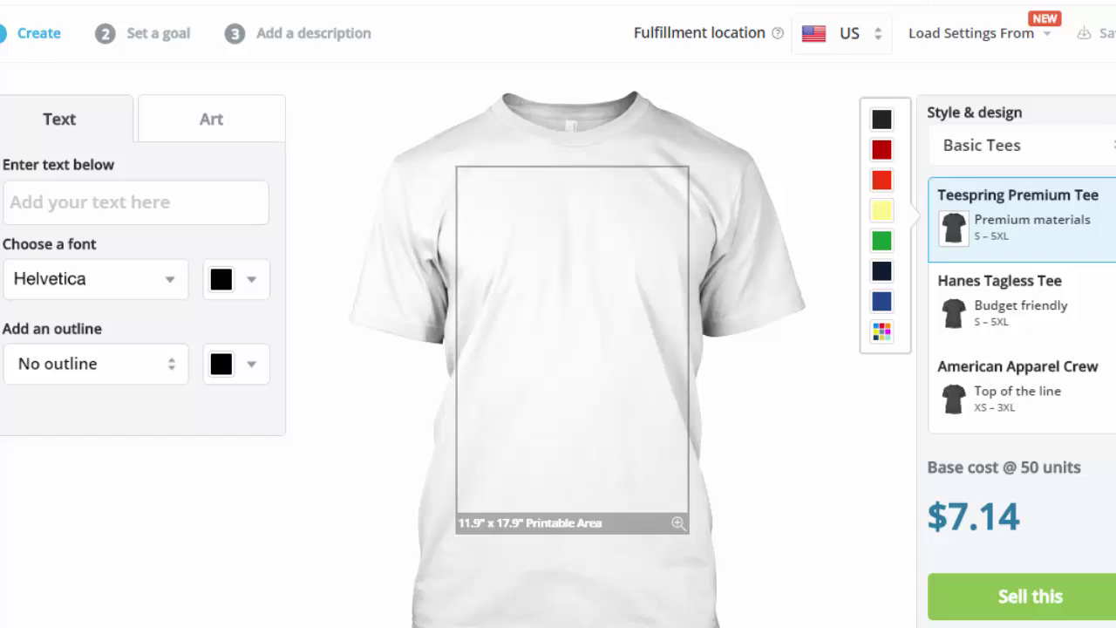
- Copy the word "DAD" from the Notepad note and return to the Teespring designer
left_click(113, 202)
key("alt+Tab")
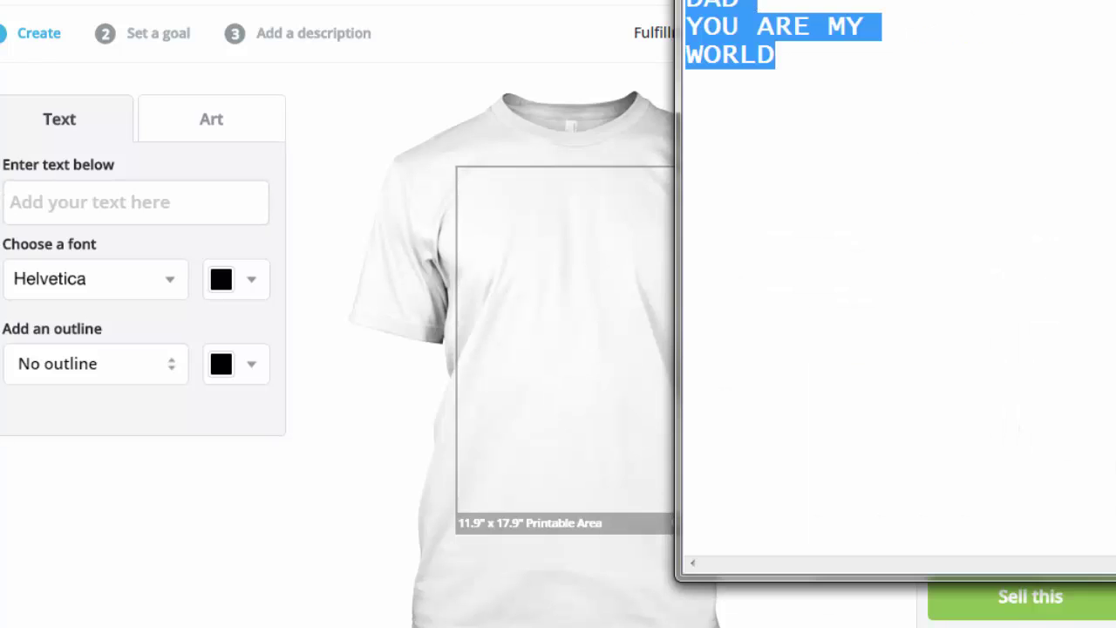
left_click(758, 5)
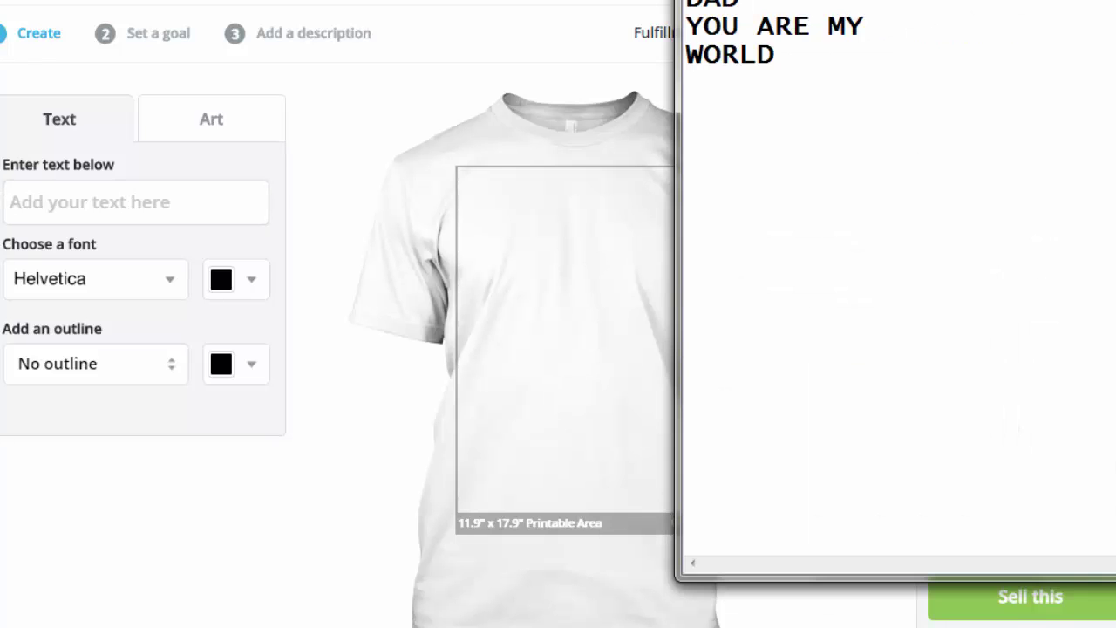
key("shift+Home")
key("ctrl+c")
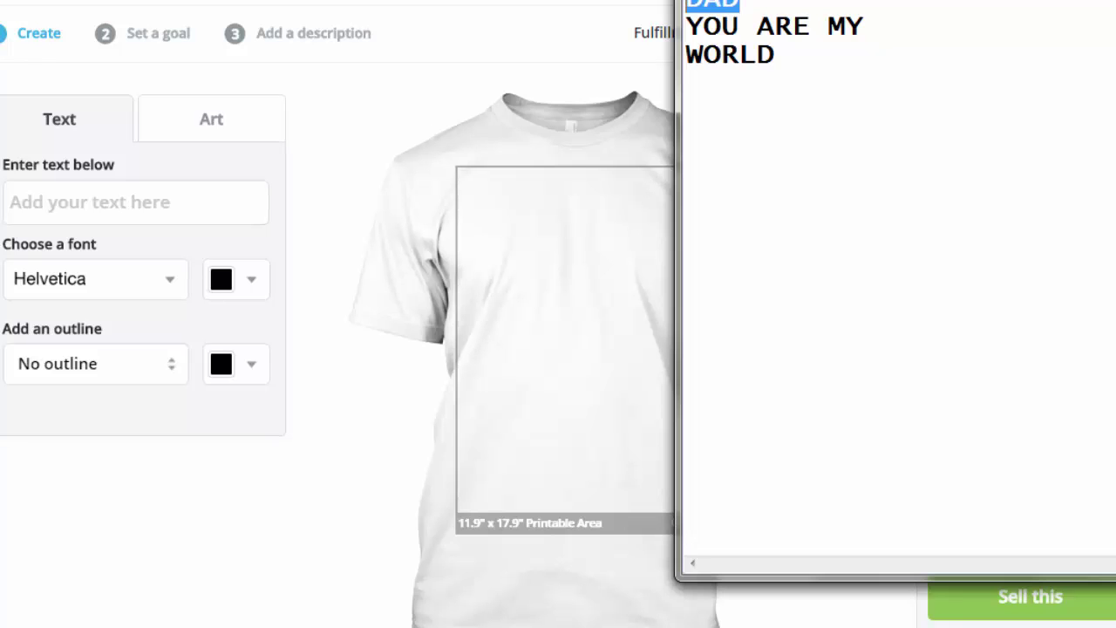
key("alt+Tab")
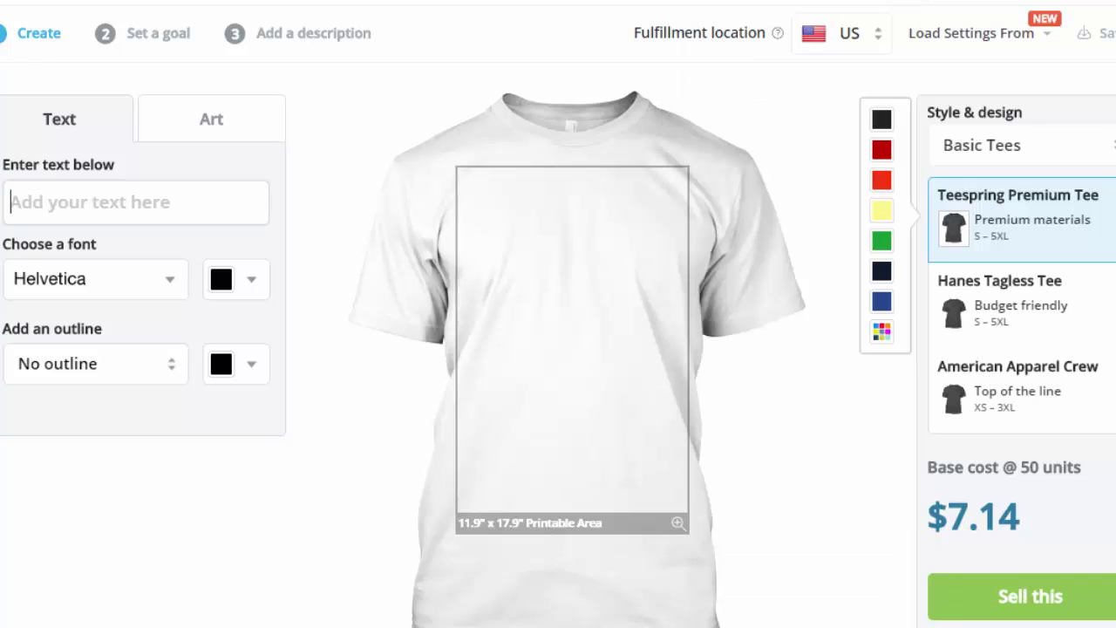
- Add "DAD" as shirt text, moved to the upper chest and enlarged to about 9.86" x 5.25"
key("ctrl+v")
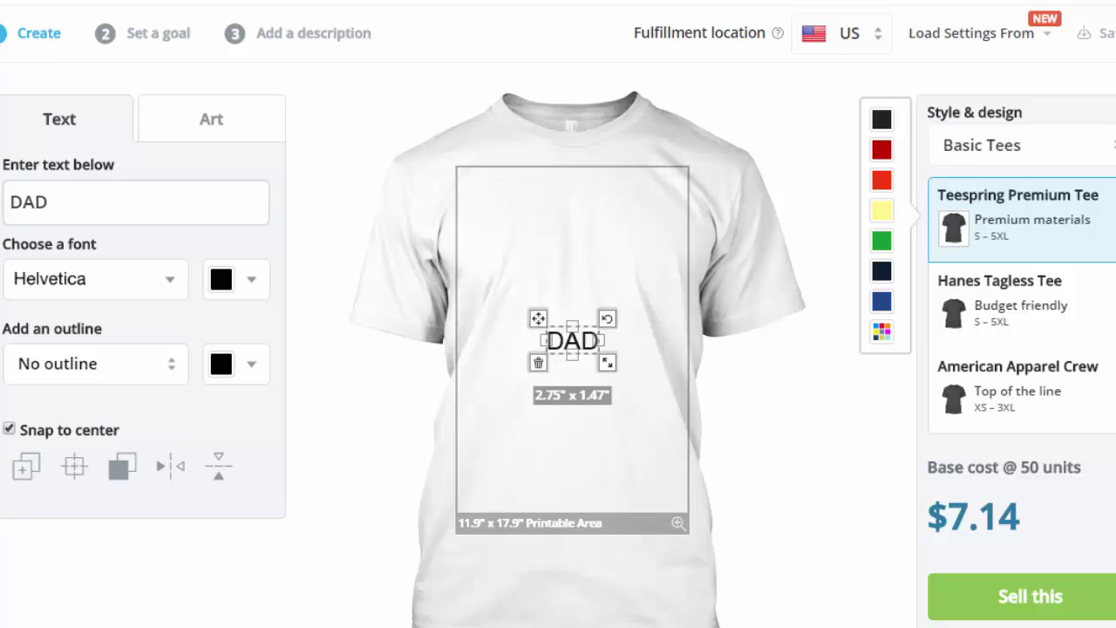
left_click_drag(572, 340, 572, 234)
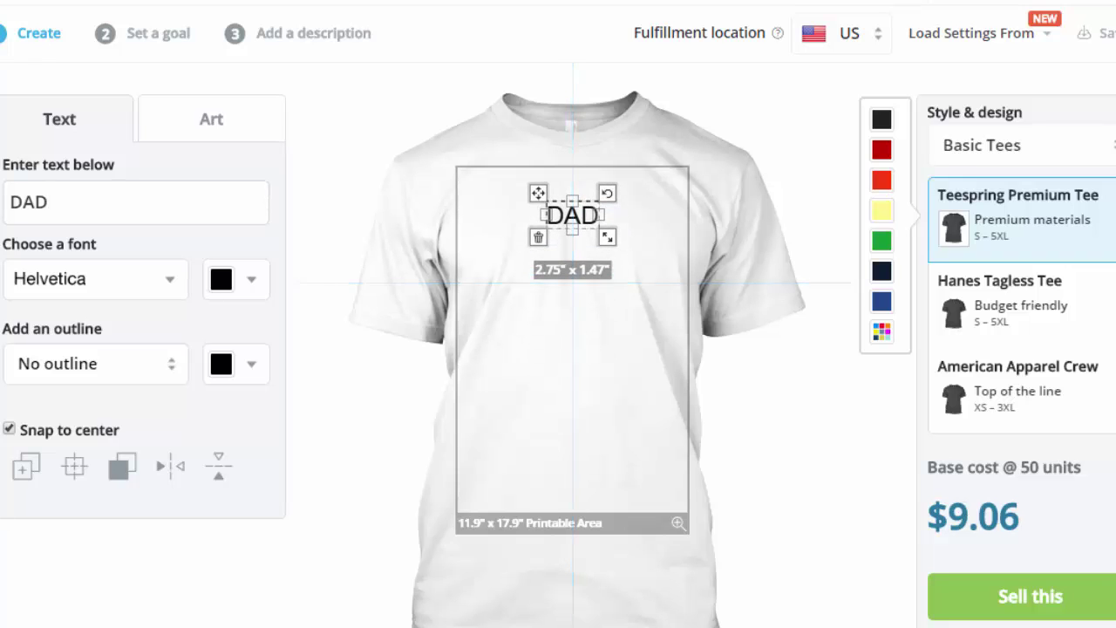
left_click_drag(650, 260, 676, 273)
- Browse the Popular and Script font categories for the DAD text
left_click(135, 279)
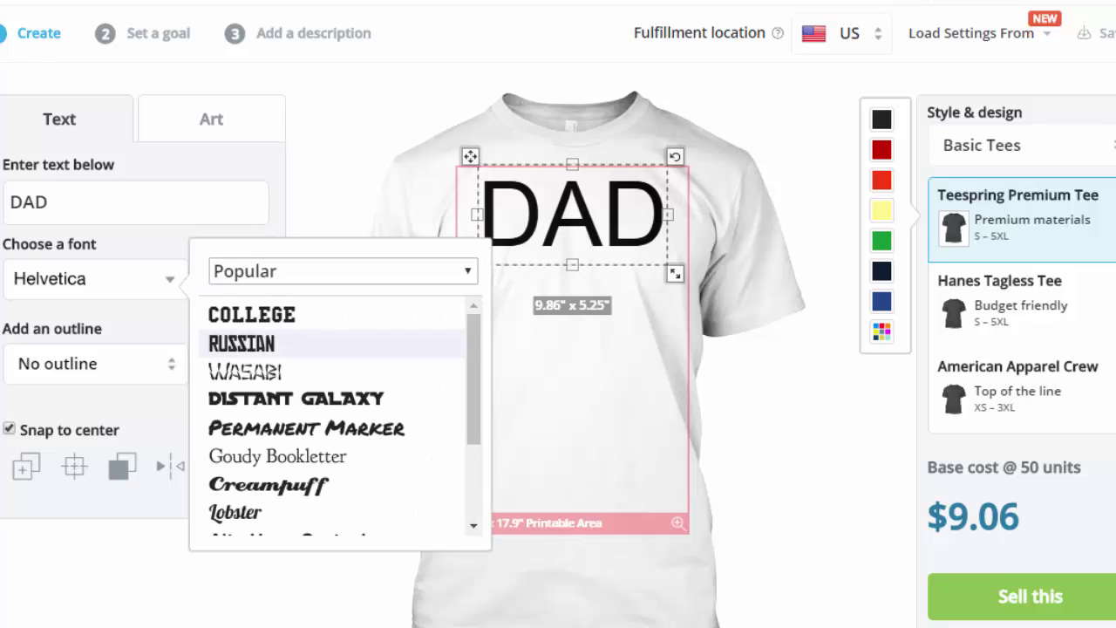
scroll(336, 345, "down", 4)
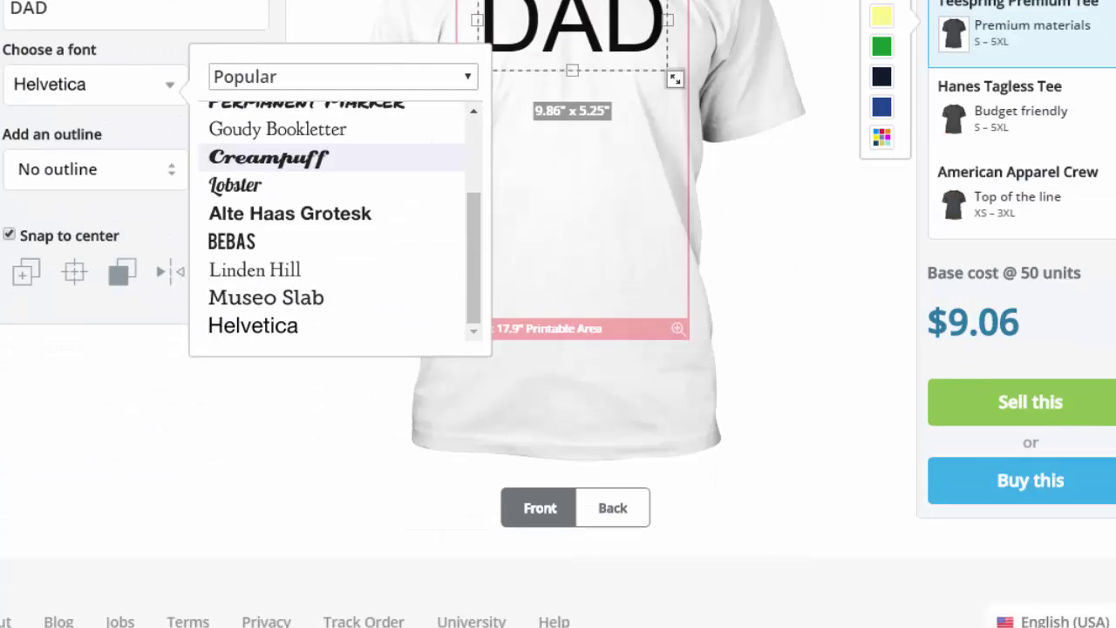
scroll(336, 262, "up", 1)
scroll(340, 262, "up", 2)
scroll(340, 271, "up", 5)
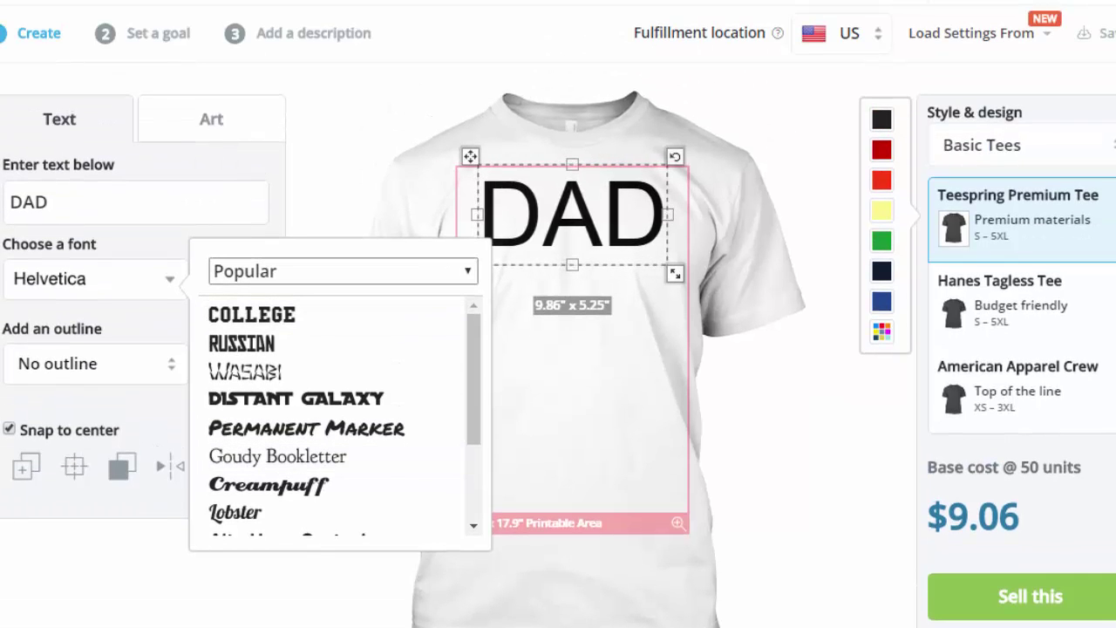
left_click(343, 270)
left_click(340, 321)
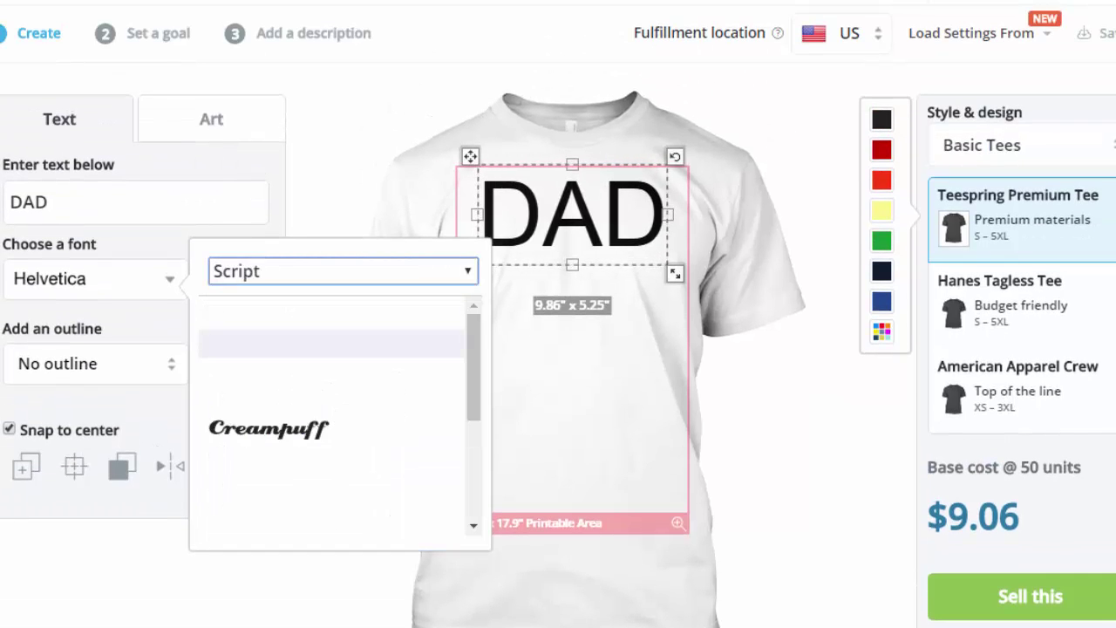
scroll(340, 410, "down", 3)
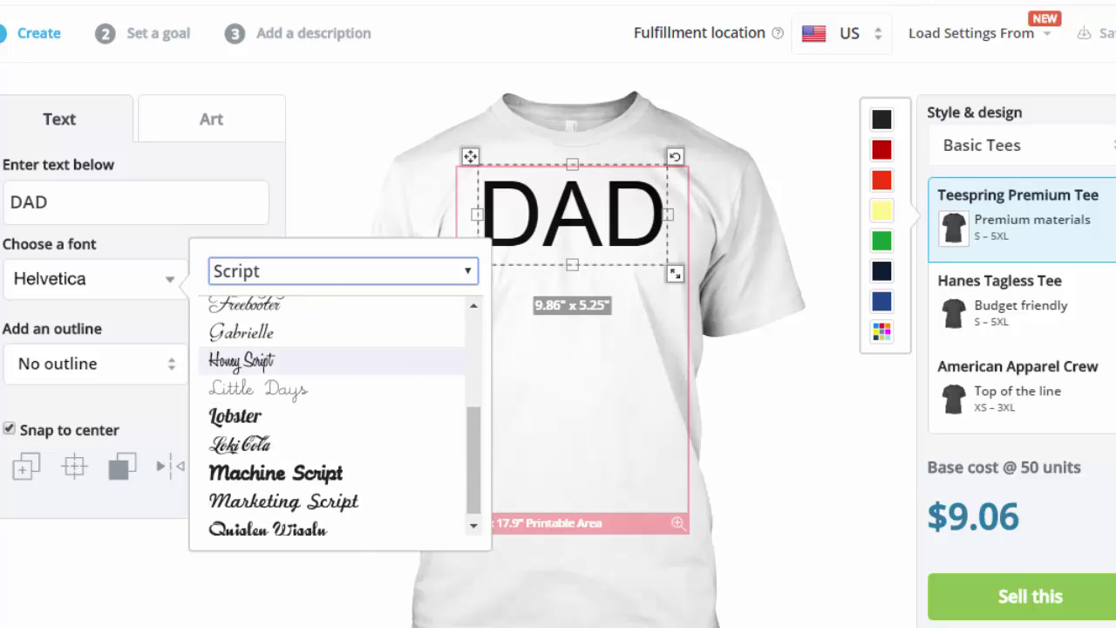
- Set DAD in the Bold category's ChunkFive font after trying Romeral, and move it down inside the printable area
left_click(343, 271)
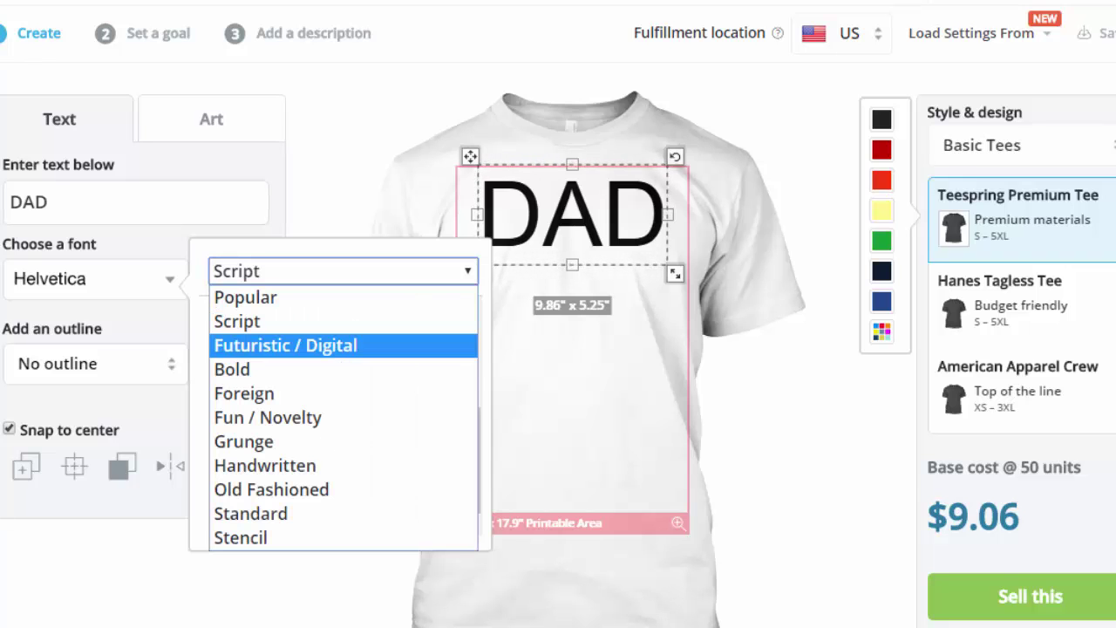
key("Down")
key("Return")
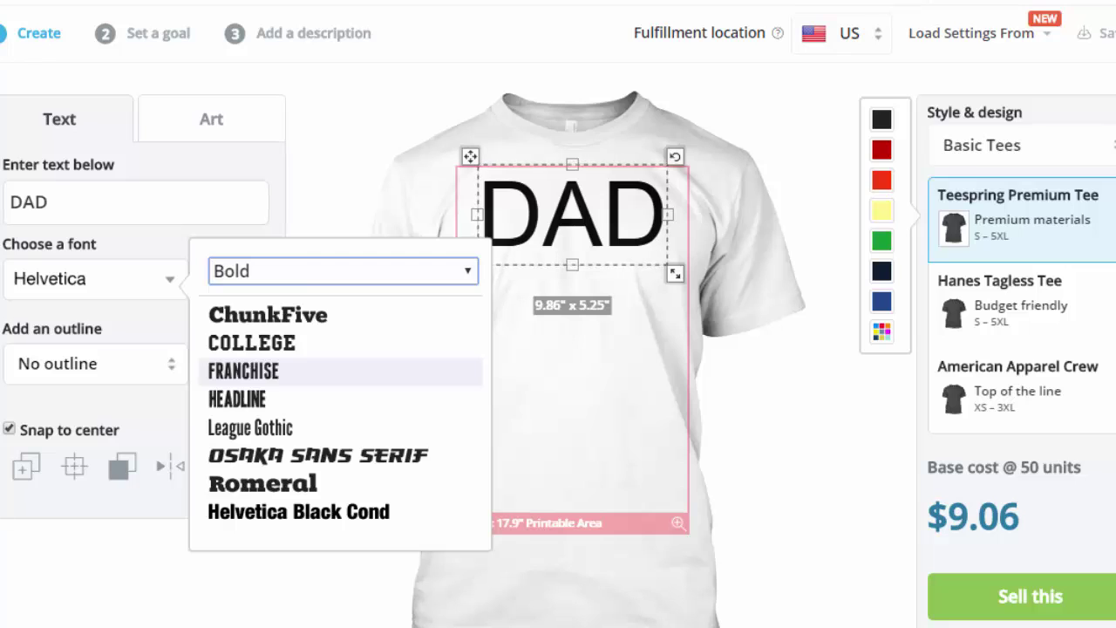
left_click(263, 484)
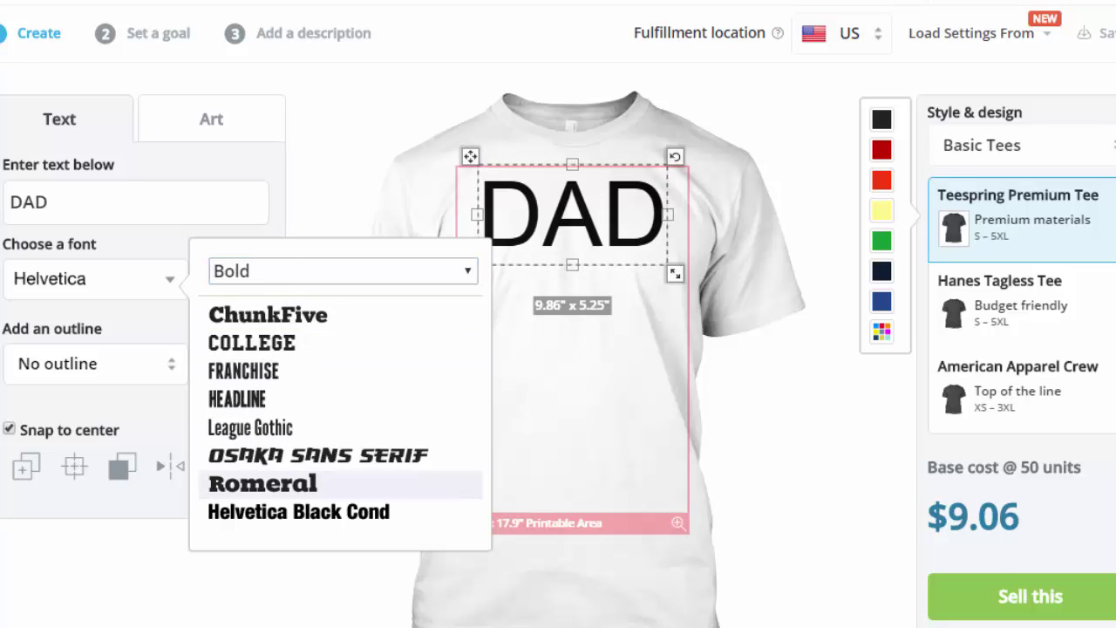
key("Return")
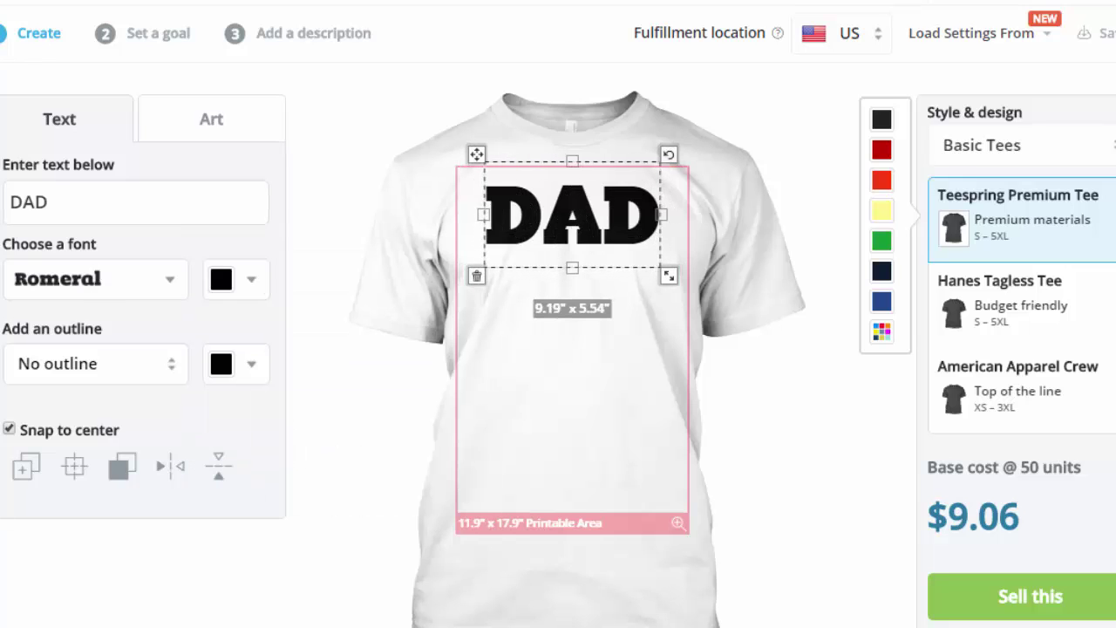
left_click(139, 279)
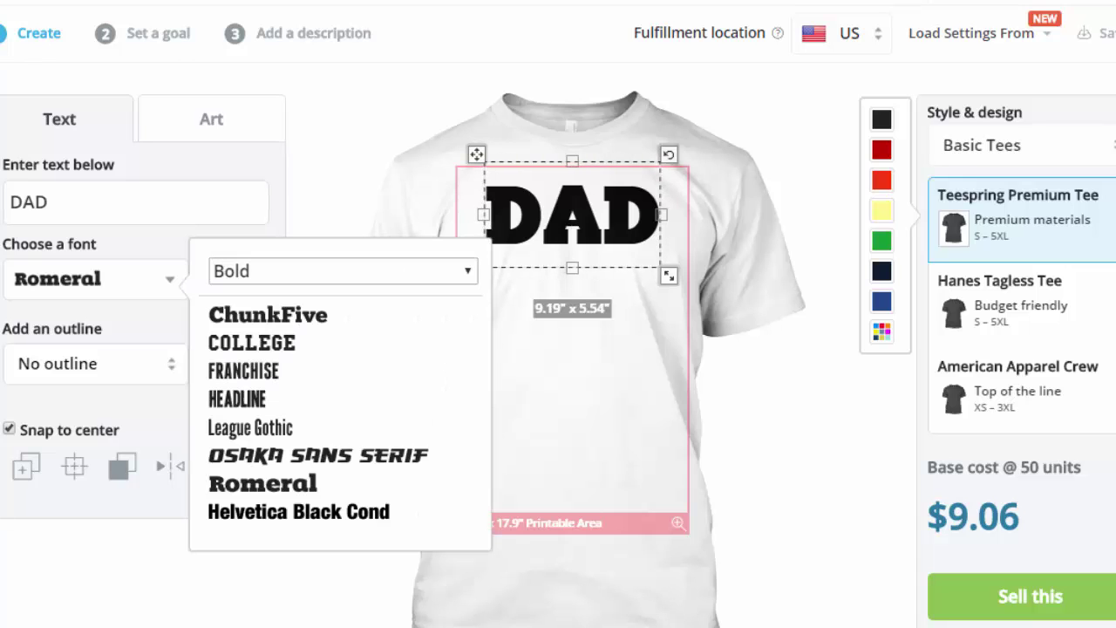
key("Return")
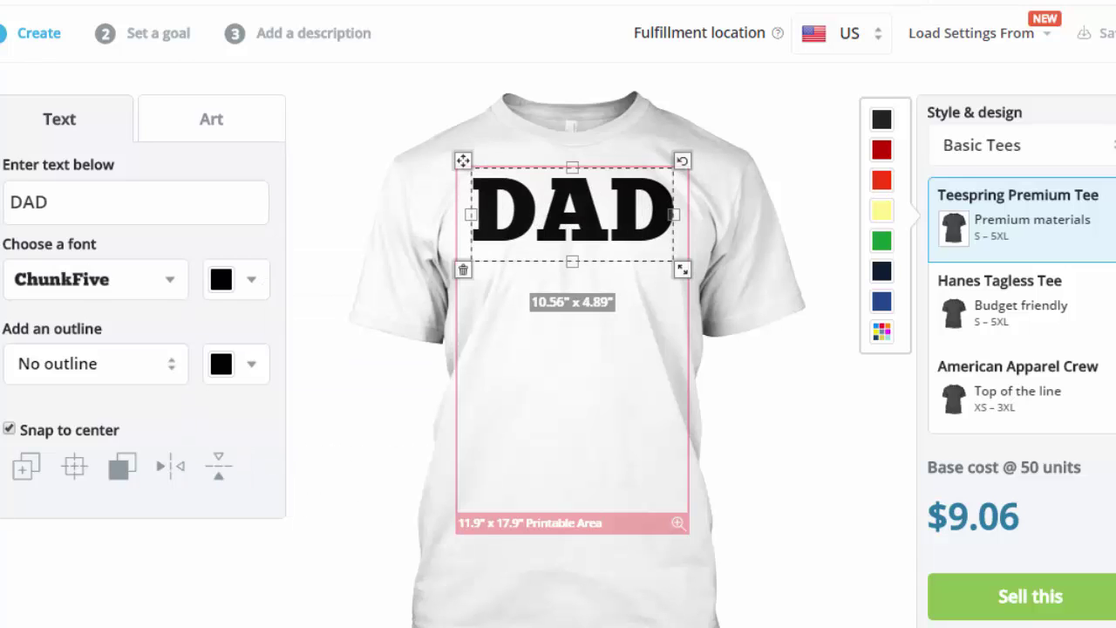
mouse_move(572, 213)
left_mouse_down()
mouse_move(572, 242)
mouse_move(572, 232)
left_mouse_up()
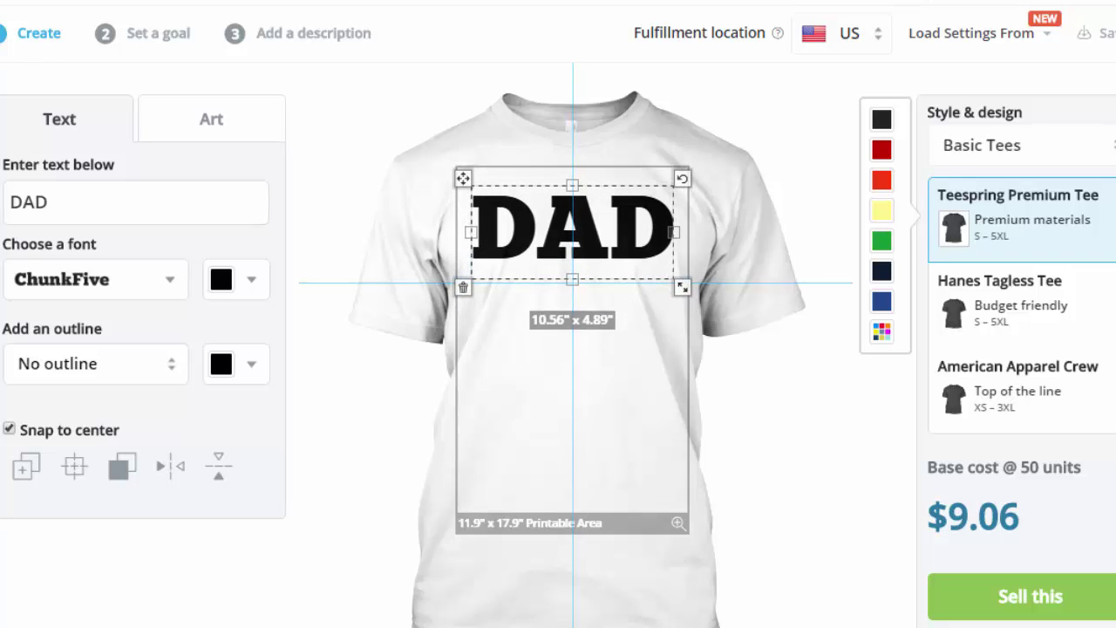
key("Escape")
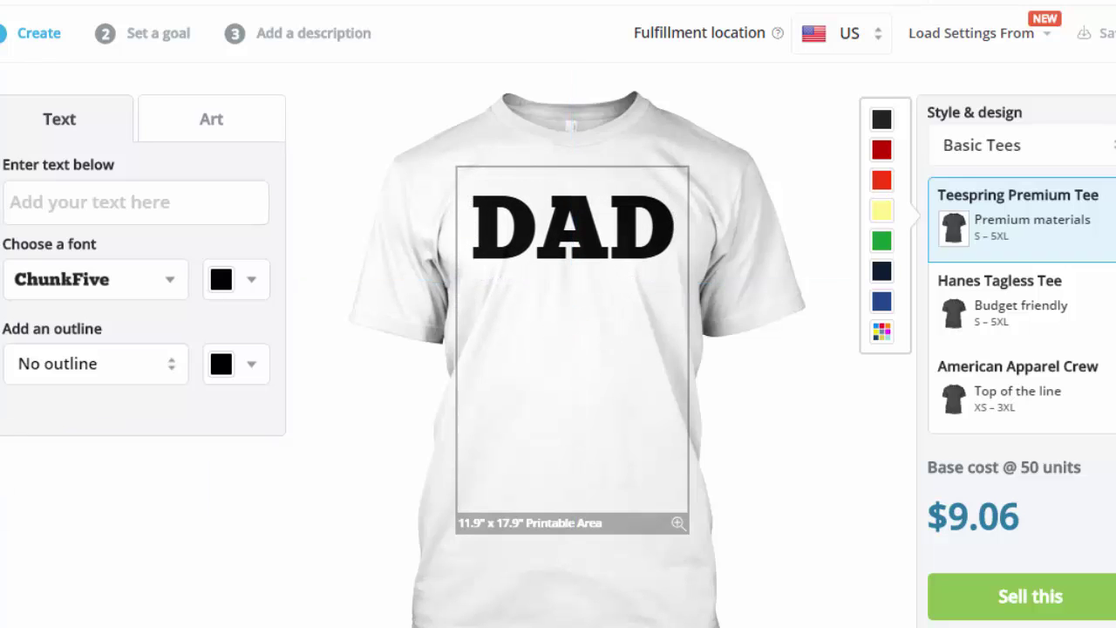
- Copy "YOU ARE MY" from the Notepad note into a new shirt text and place it centred directly below DAD
left_click(136, 203)
key("alt+Tab")
left_click_drag(865, 28, 686, 31)
key("ctrl+c")
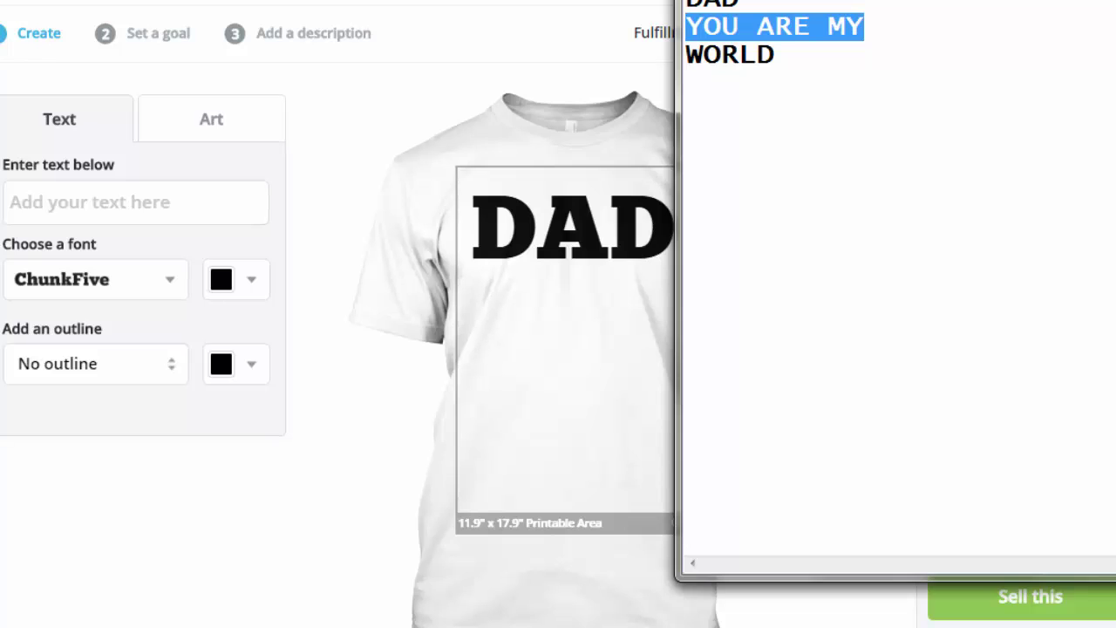
key("alt+Tab")
left_click(11, 201)
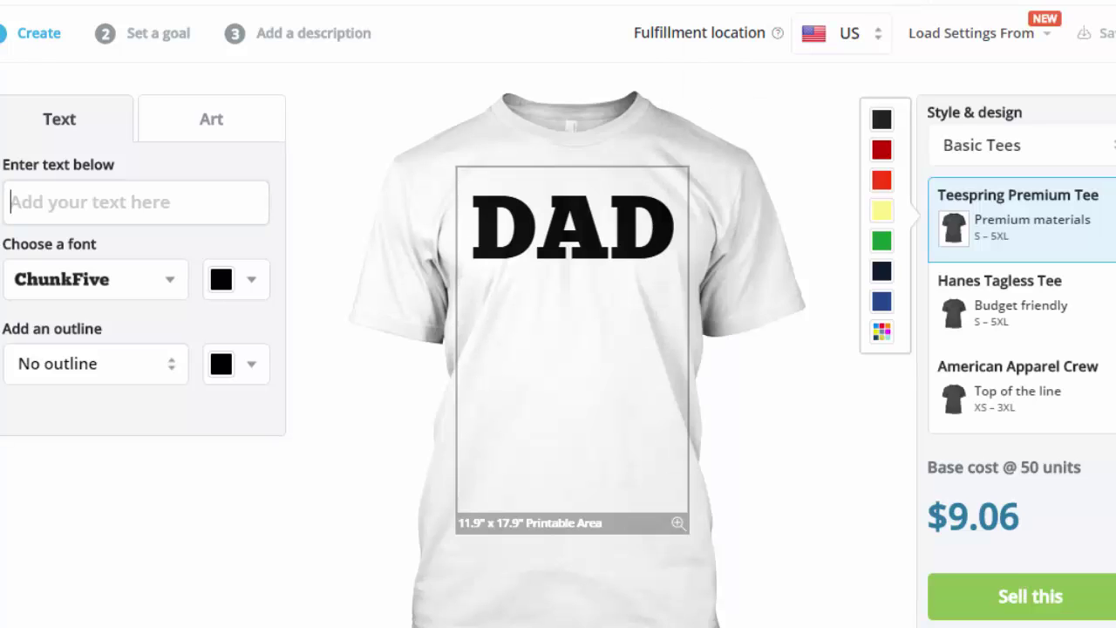
key("ctrl+v")
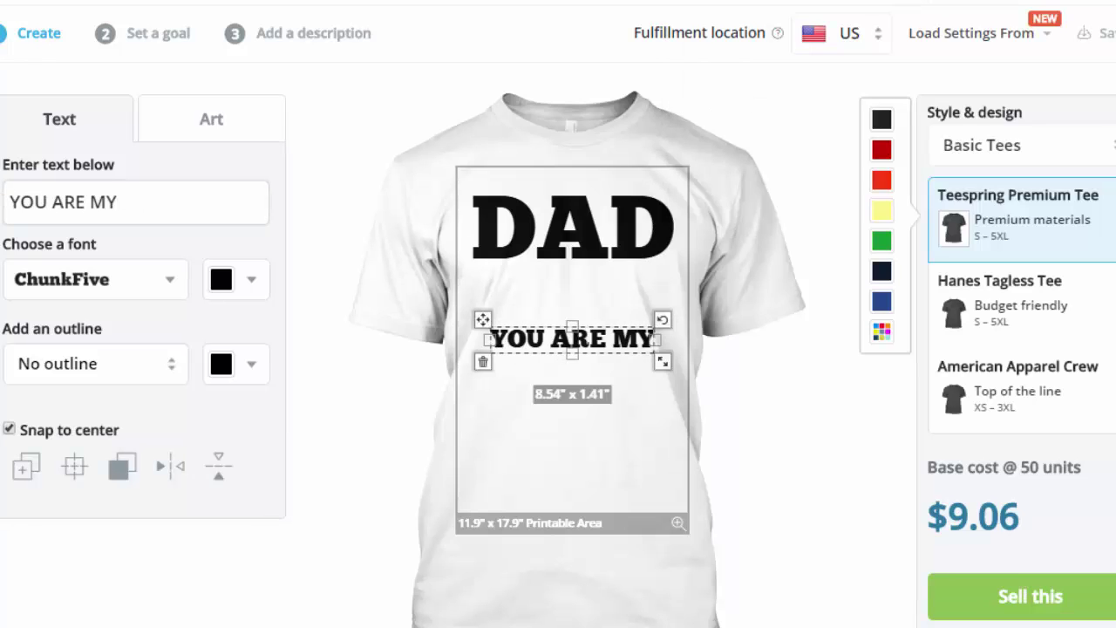
left_click_drag(572, 338, 572, 281)
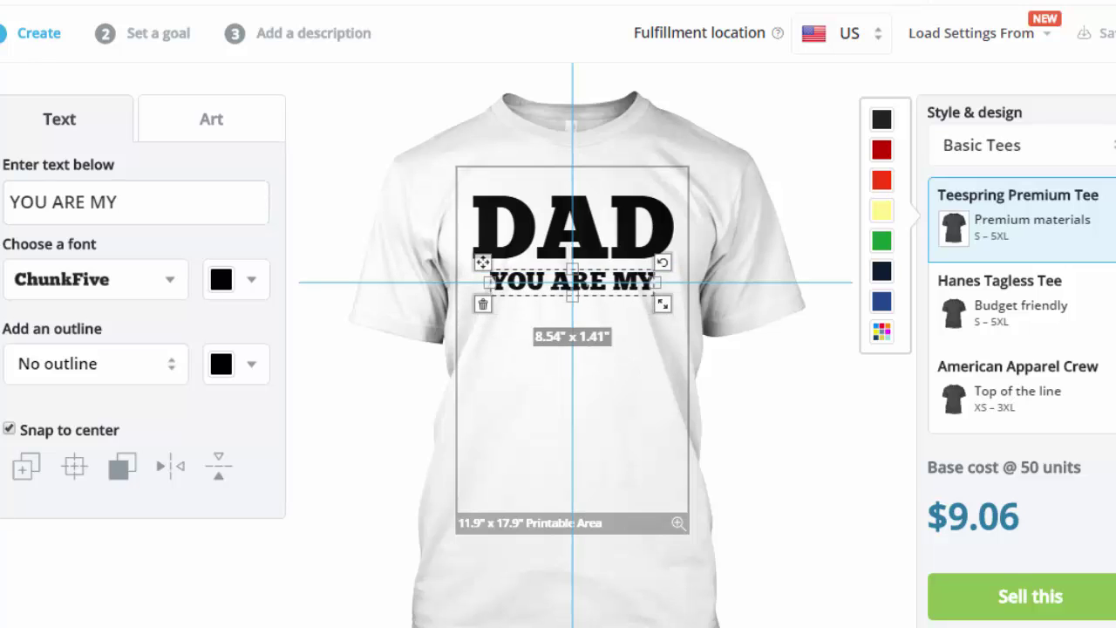
- Set the YOU ARE MY text in the Lobster font from the Popular category
left_click(170, 279)
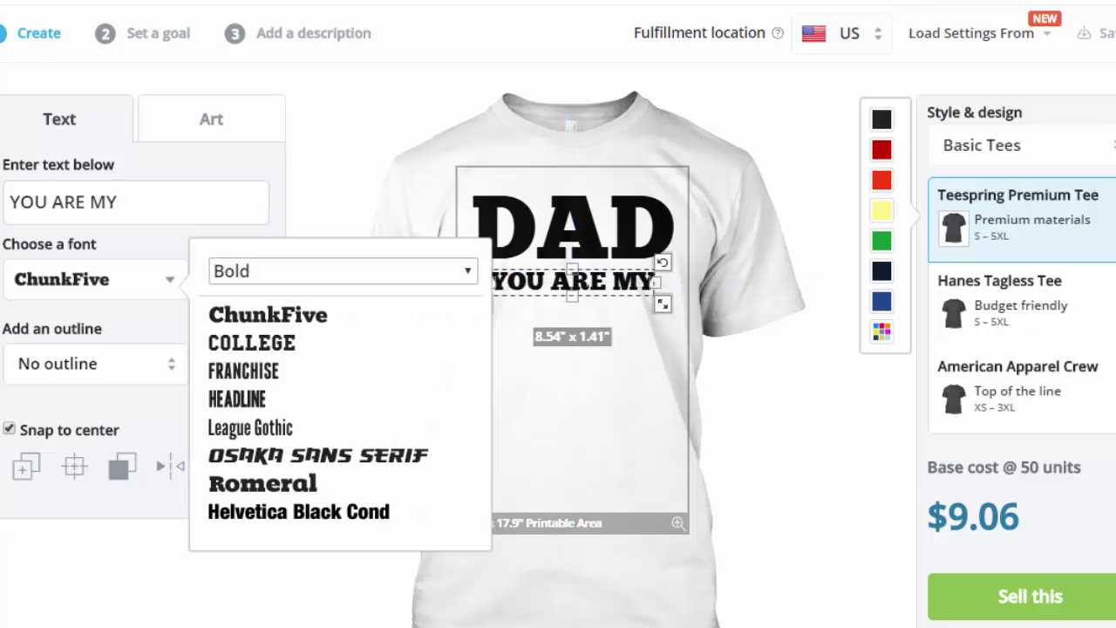
scroll(340, 344, "down", 2)
scroll(340, 323, "up", 2)
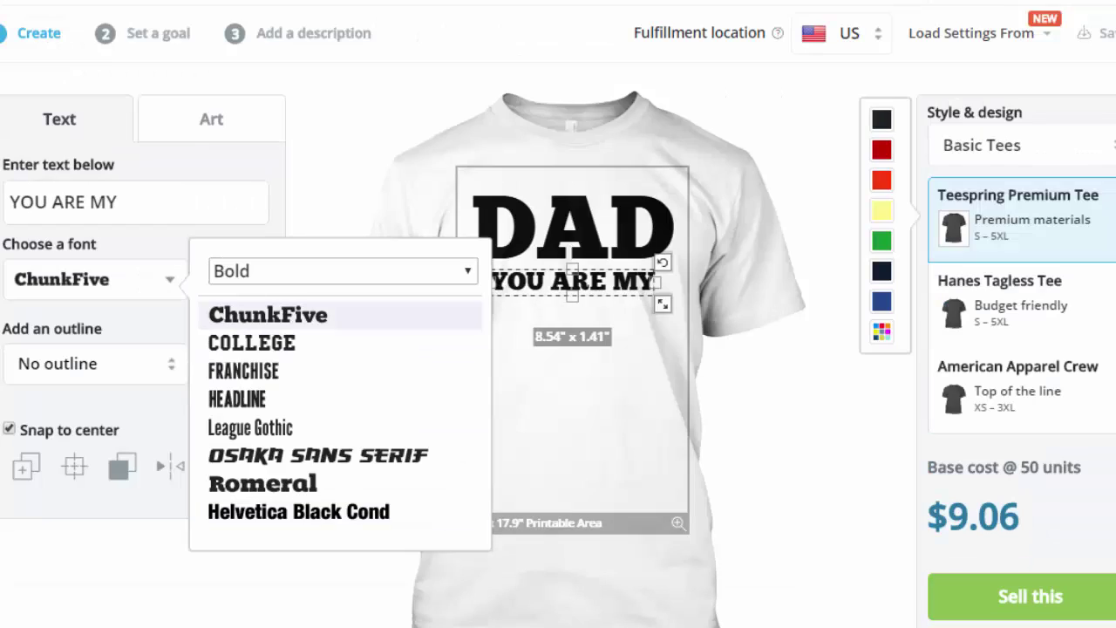
left_click(343, 271)
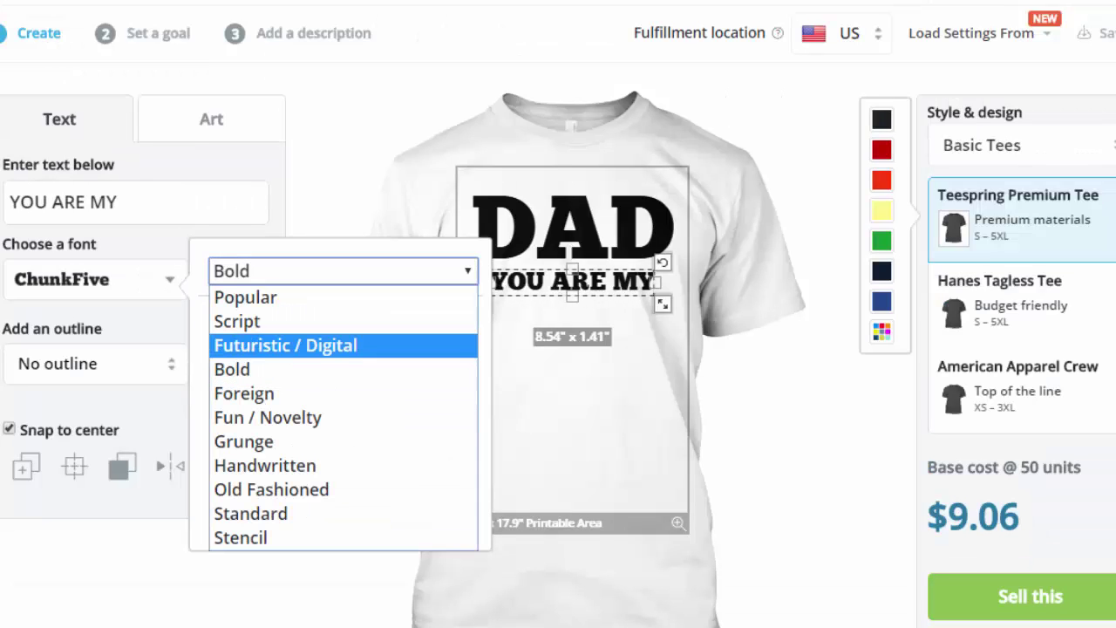
left_click(262, 298)
scroll(340, 275, "down", 3)
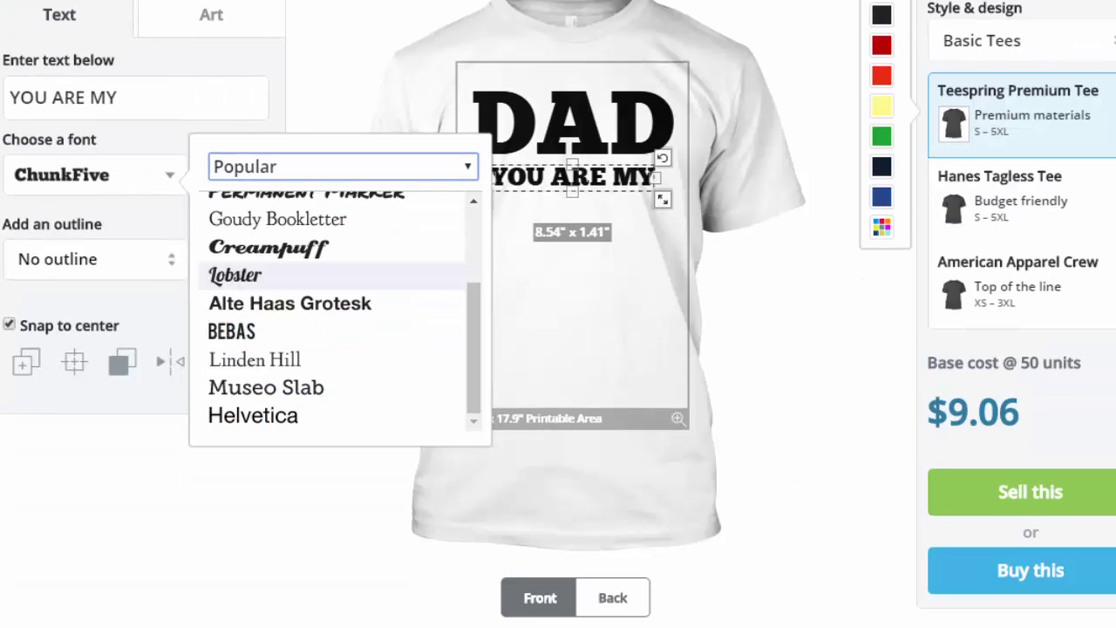
left_click(236, 274)
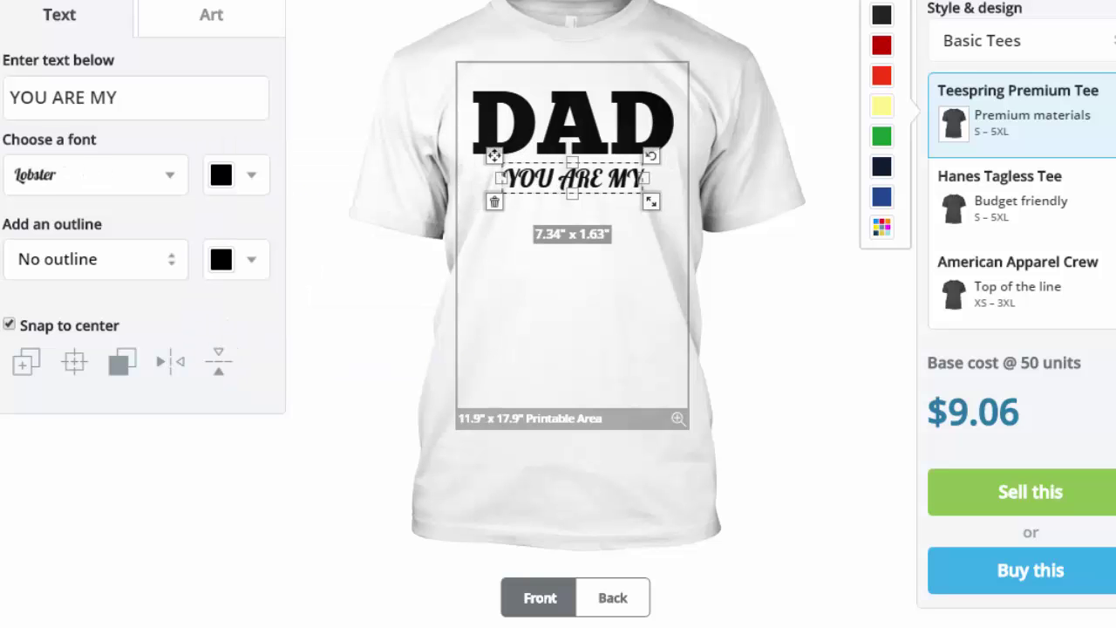
scroll(558, 314, "up", 1)
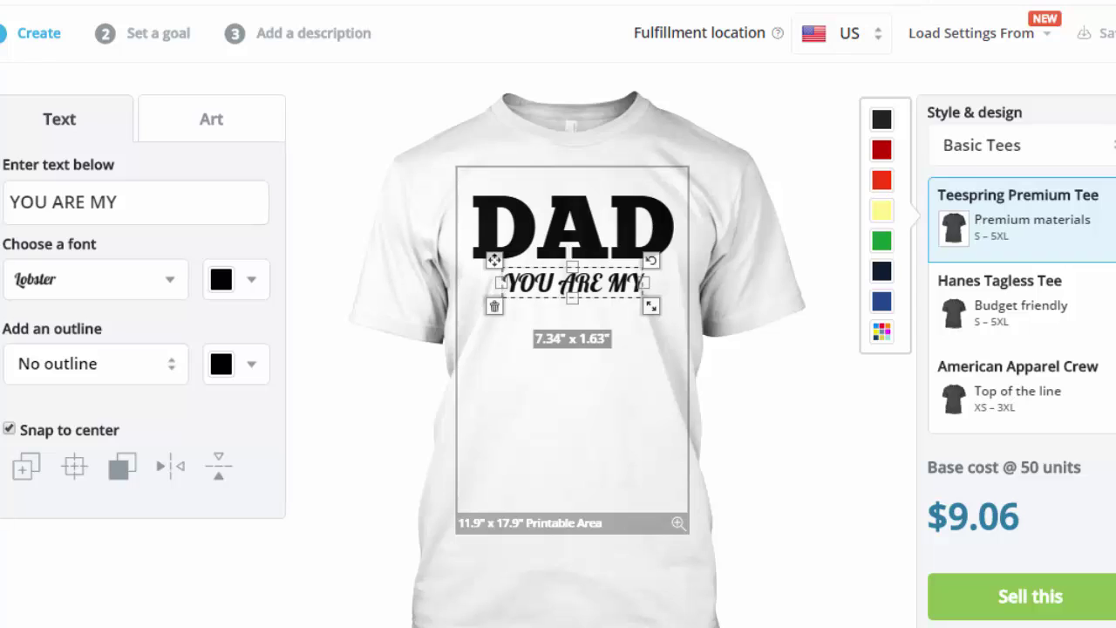
- Shrink the YOU ARE MY text slightly to about 7.19" x 1.60" and colour it orange-red
mouse_move(651, 306)
left_mouse_down()
mouse_move(639, 304)
mouse_move(650, 306)
left_mouse_up()
left_click(236, 279)
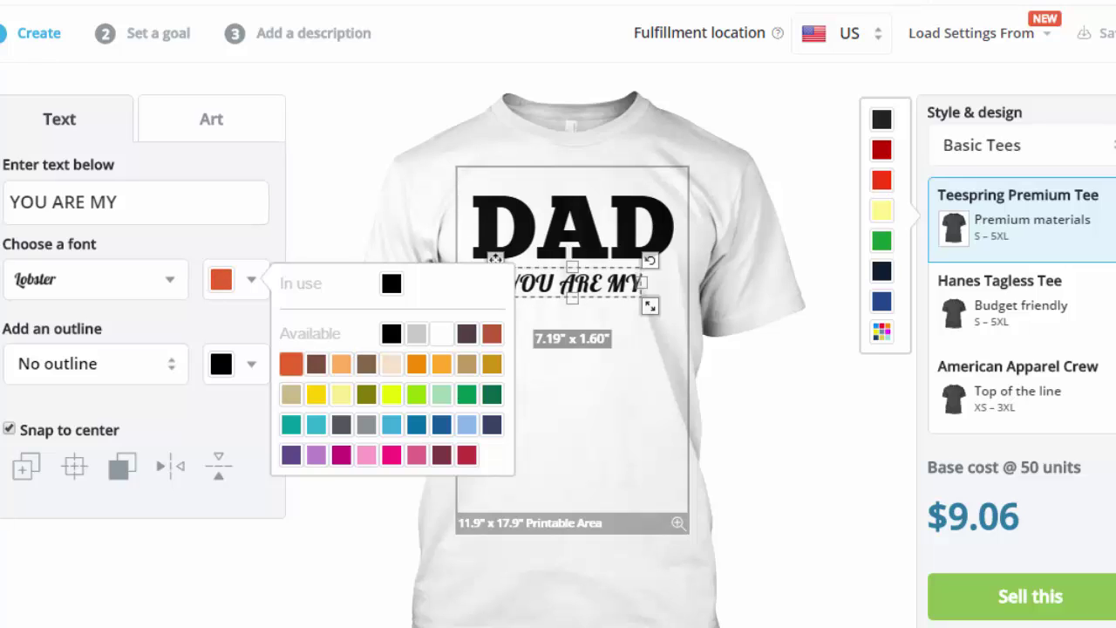
left_click(291, 365)
key("Escape")
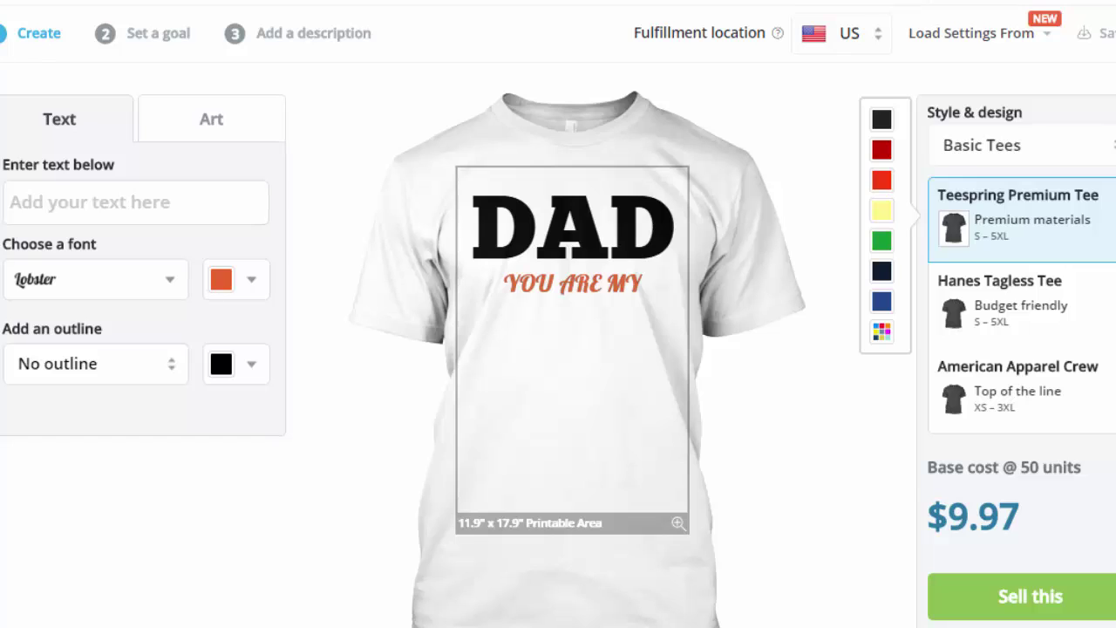
- Switch to the Notepad note and copy the word "WORLD" from its last line
key("alt+Tab")
key("Down")
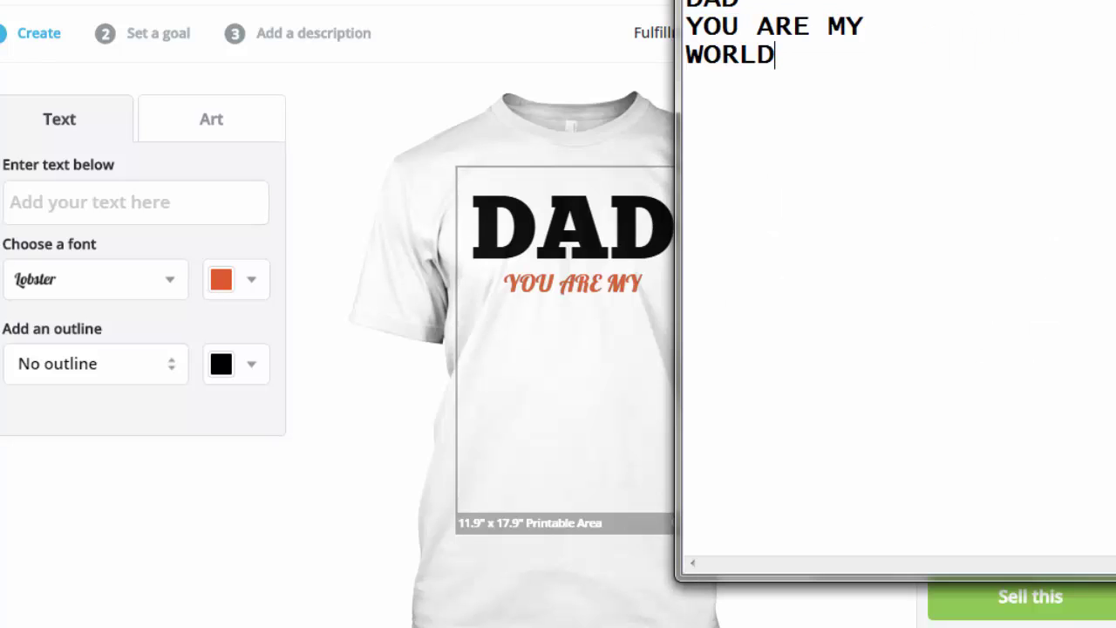
key("shift+Left")
key("shift+Left")
key("shift+Left")
key("shift+Left")
key("shift+Left")
key("ctrl+c")
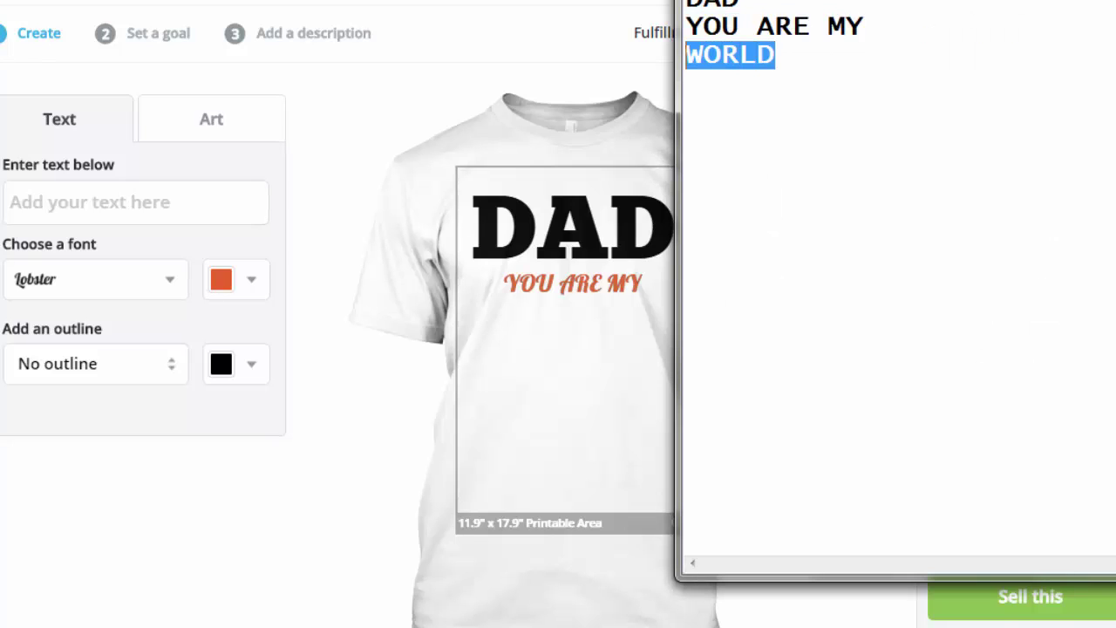
- Switch back to Teespring, paste "WORLD" as a new shirt text and set it in the ChunkFive font from the Bold category
key("alt+Tab")
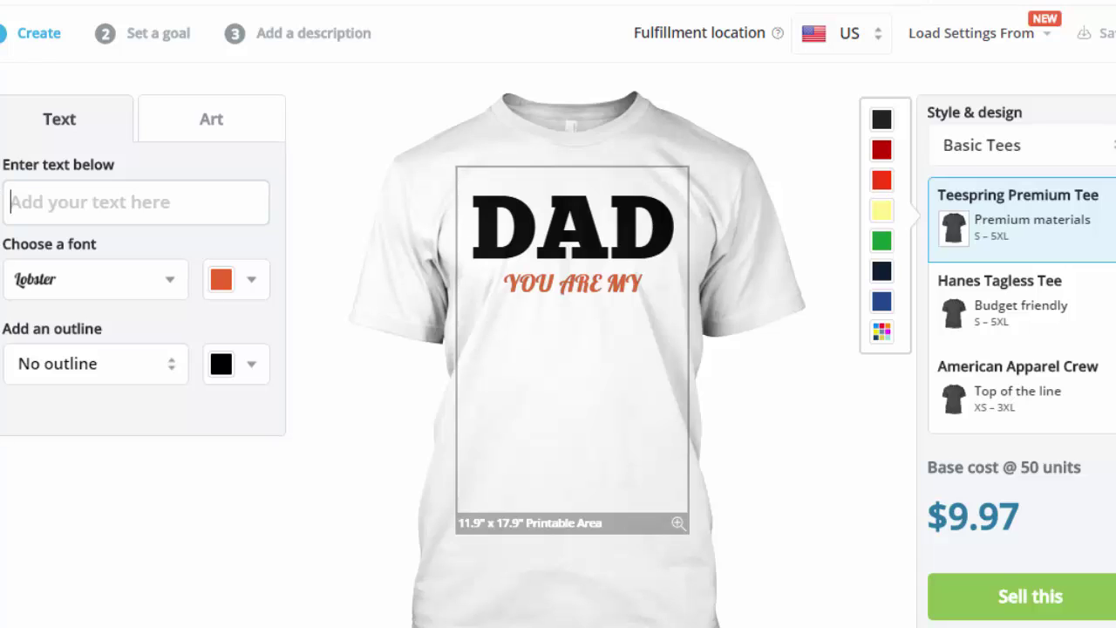
key("ctrl+v")
left_click(96, 279)
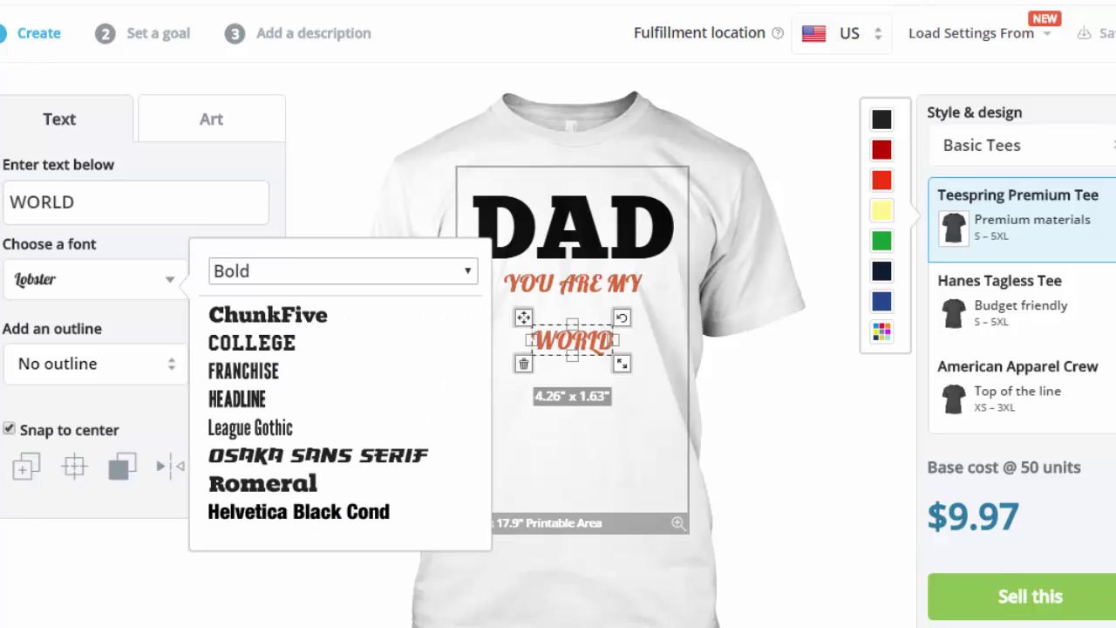
left_click(342, 271)
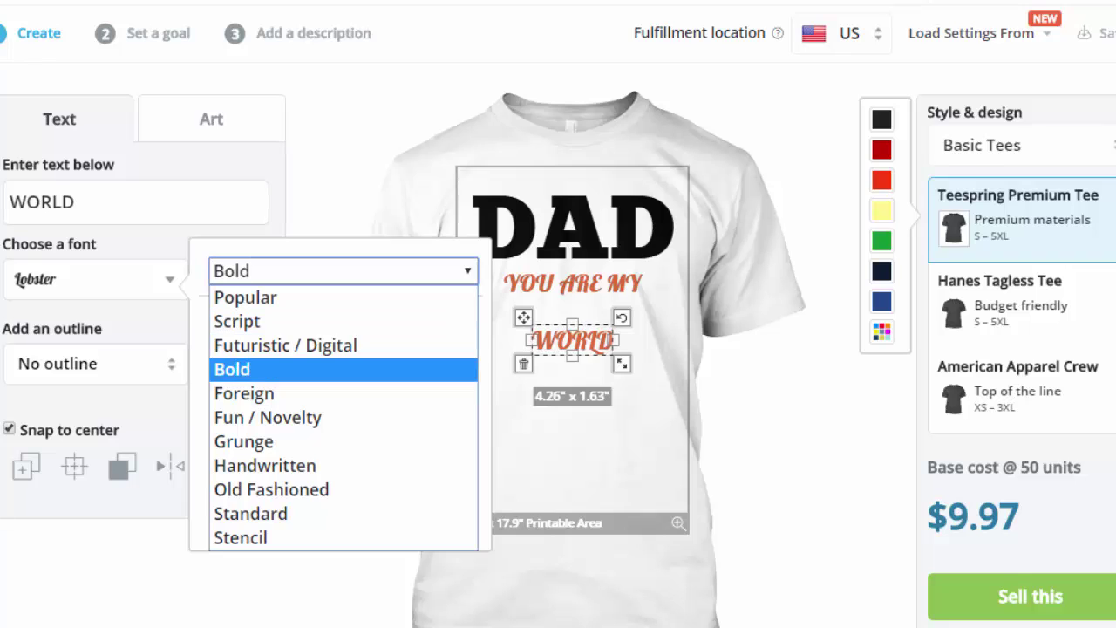
left_click(343, 370)
scroll(343, 347, "down", 1)
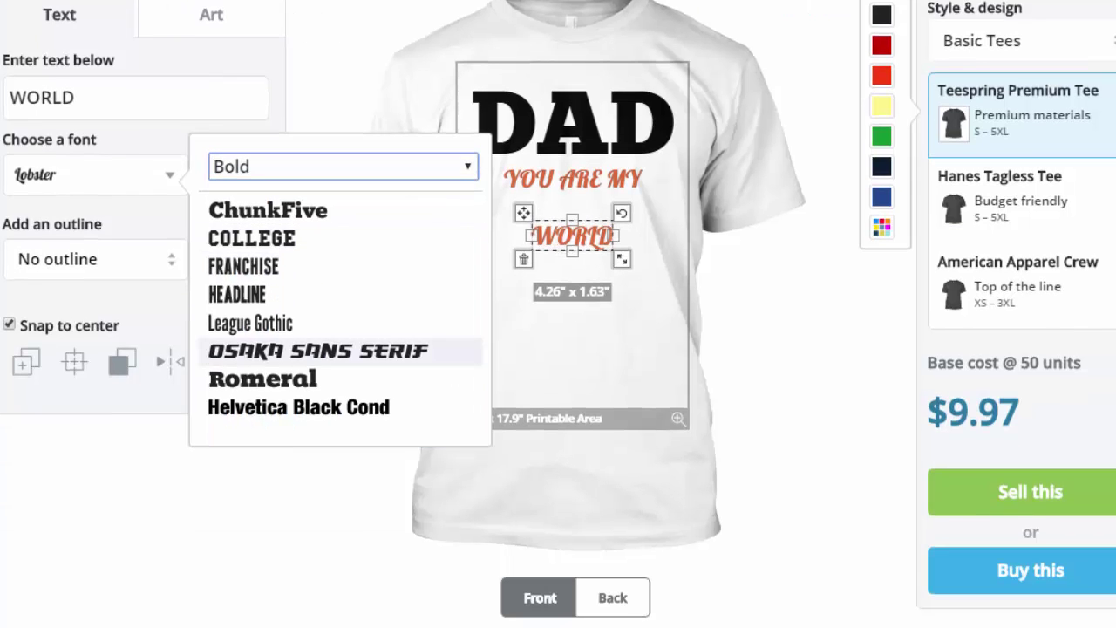
left_click(268, 210)
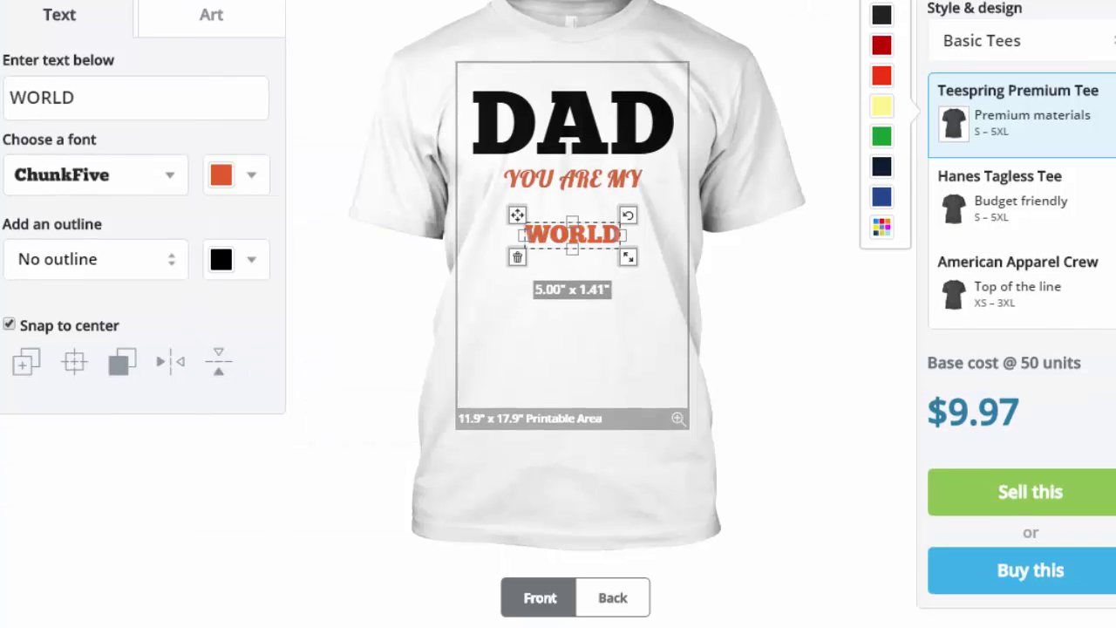
- Enlarge the WORLD text to about 10.76" x 3.04" and colour it black
left_click_drag(628, 257, 685, 273)
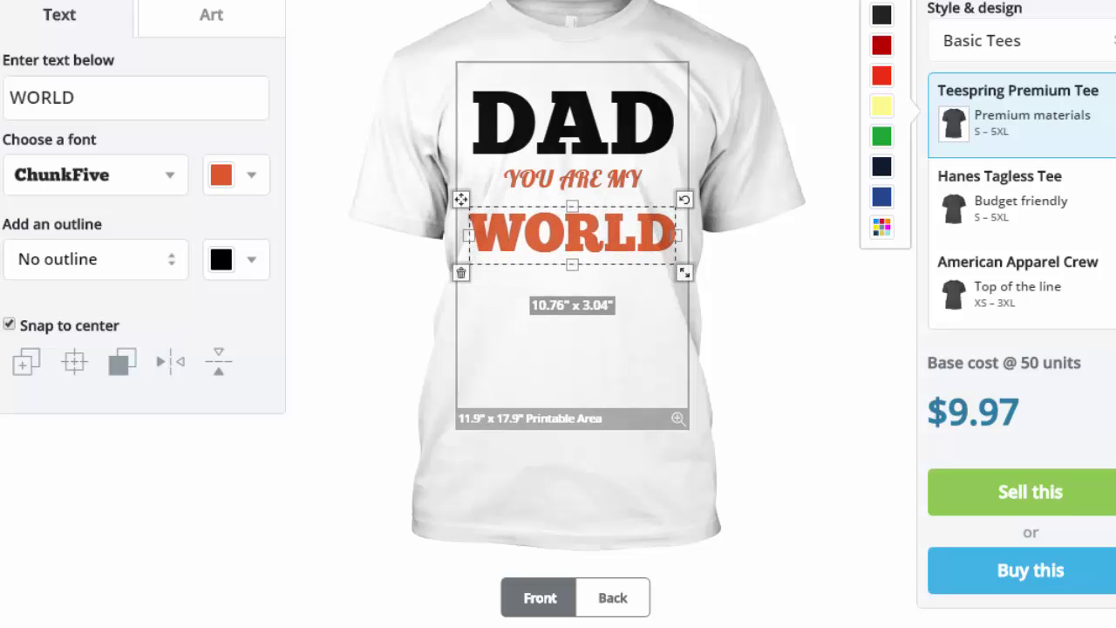
left_click(248, 175)
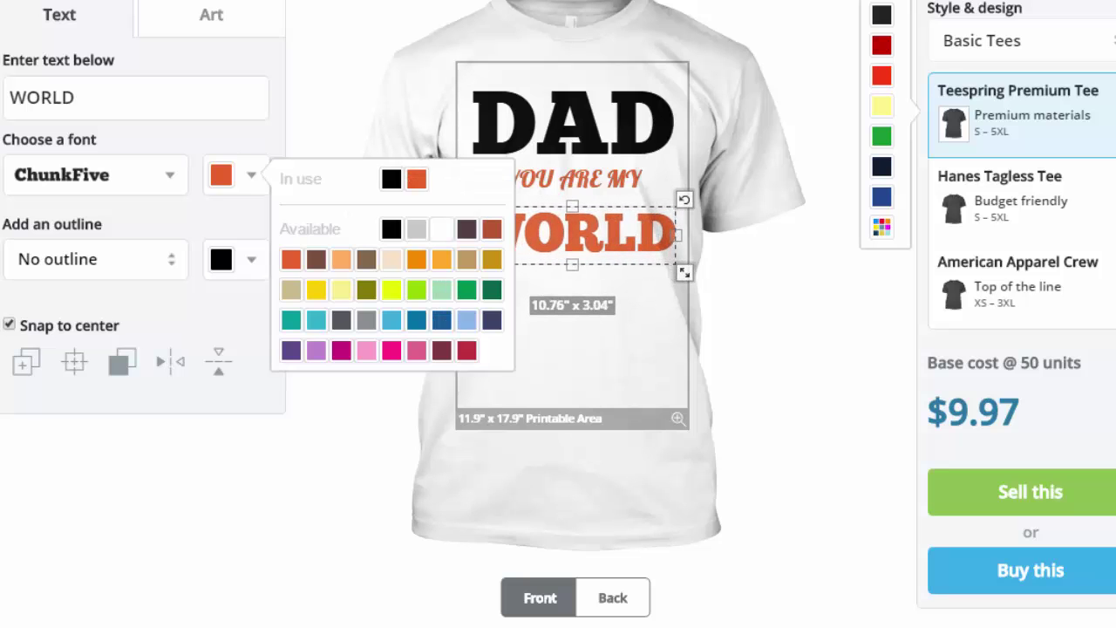
left_click(390, 228)
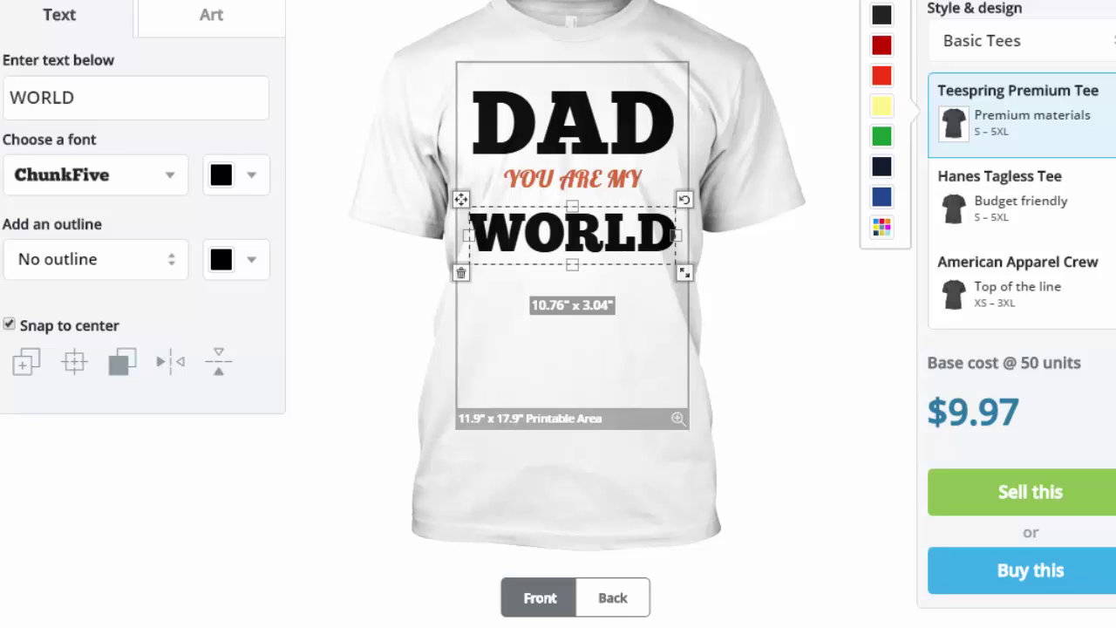
scroll(572, 314, "up", 1)
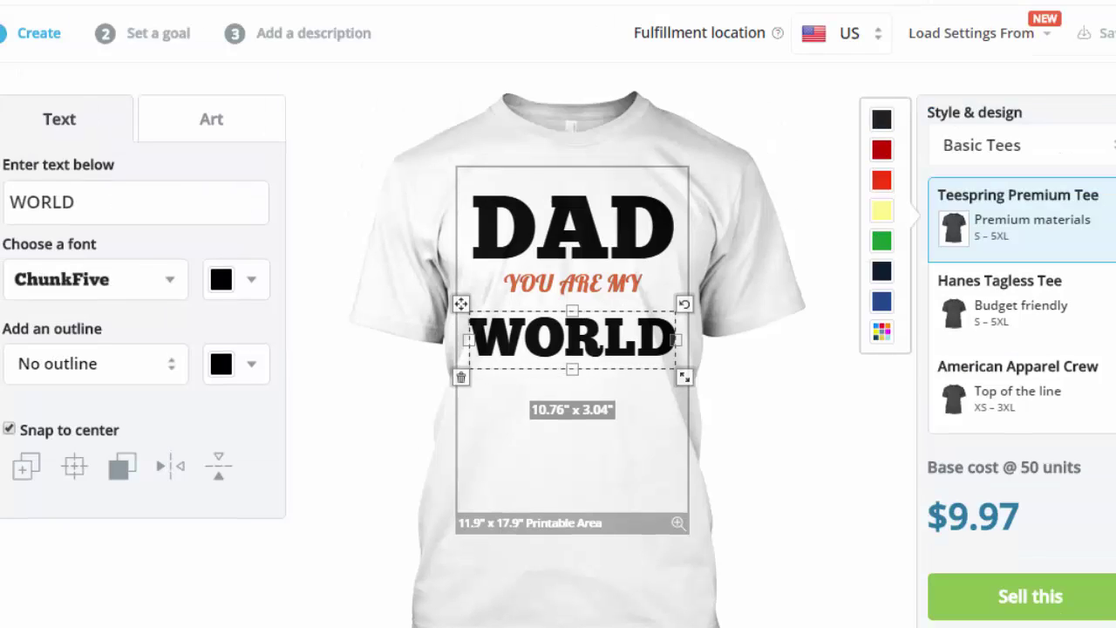
- Move the YOU ARE MY text slightly down so it sits evenly between DAD and WORLD
left_click(572, 228)
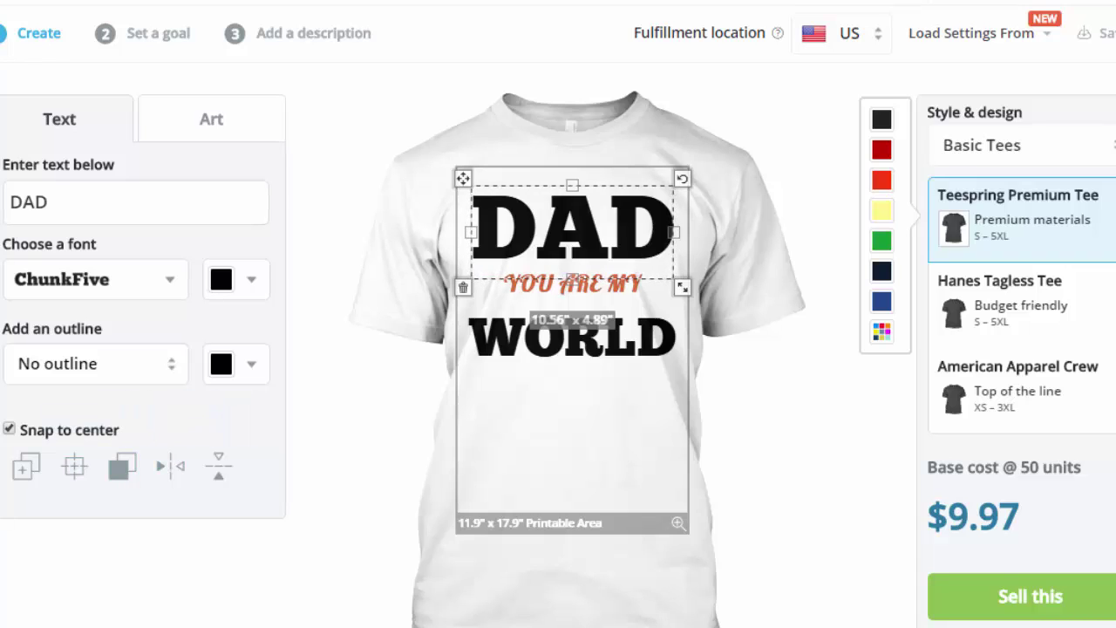
left_click(572, 337)
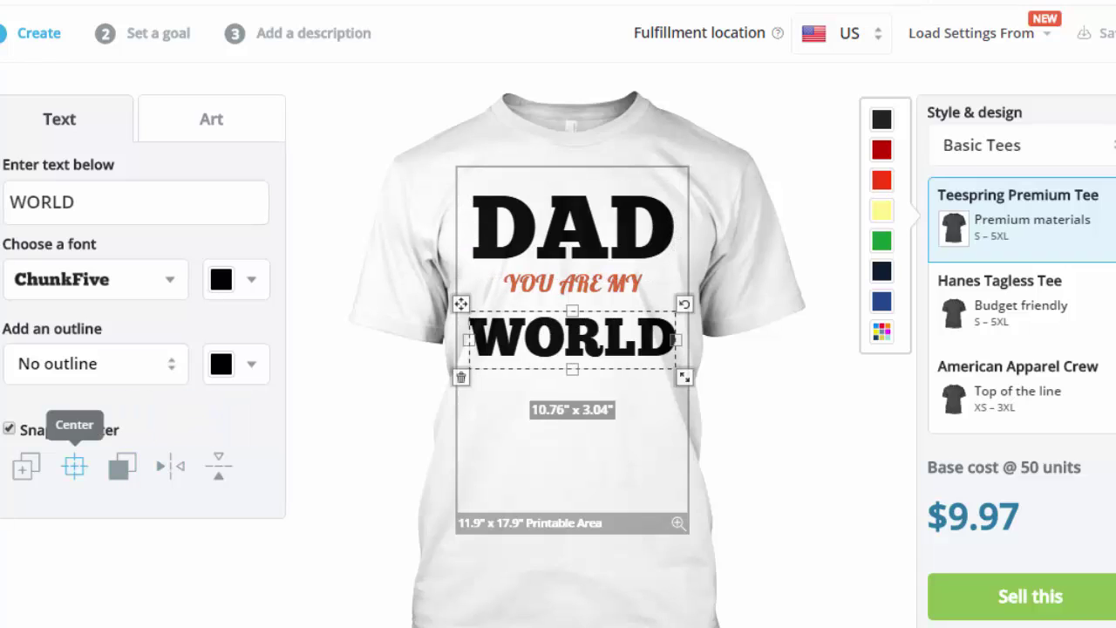
left_click(572, 229)
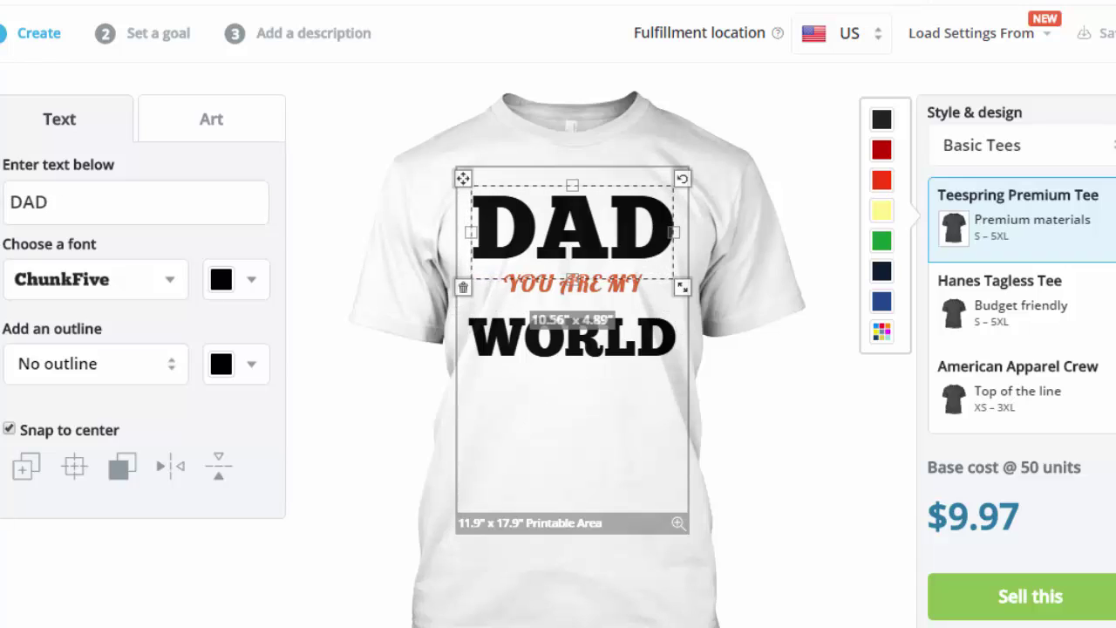
left_click(572, 284)
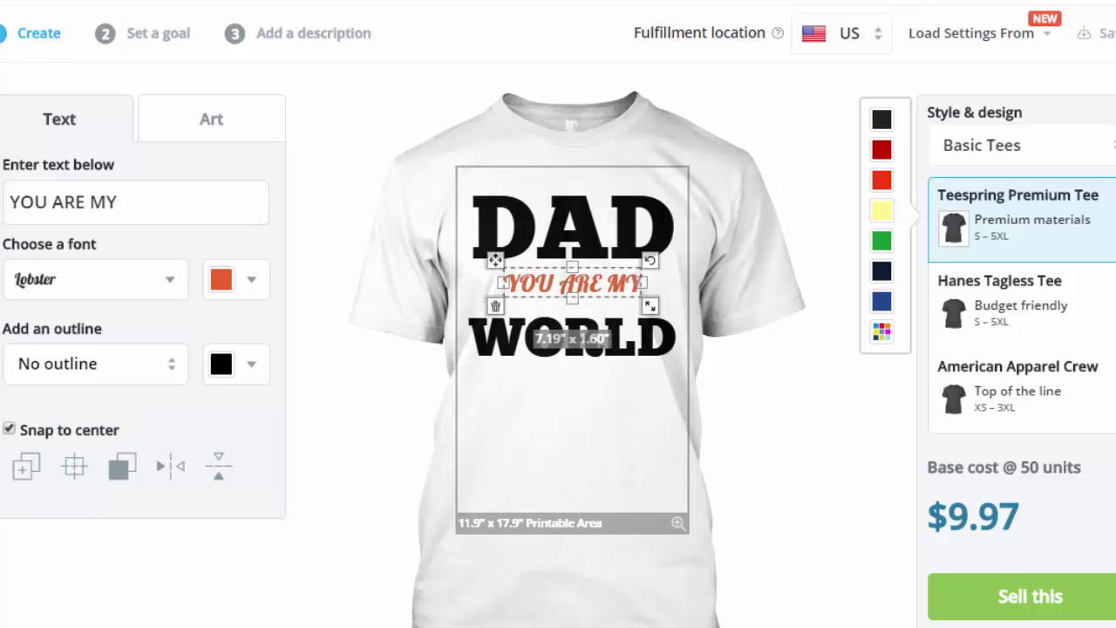
key("Escape")
left_click_drag(572, 283, 572, 291)
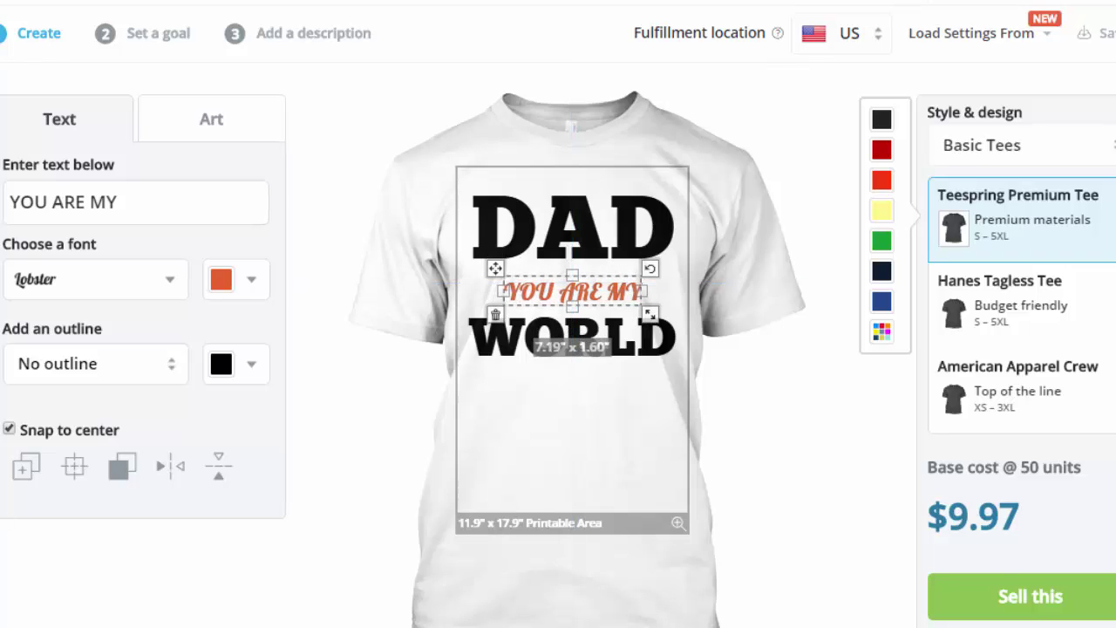
key("Escape")
left_click(572, 337)
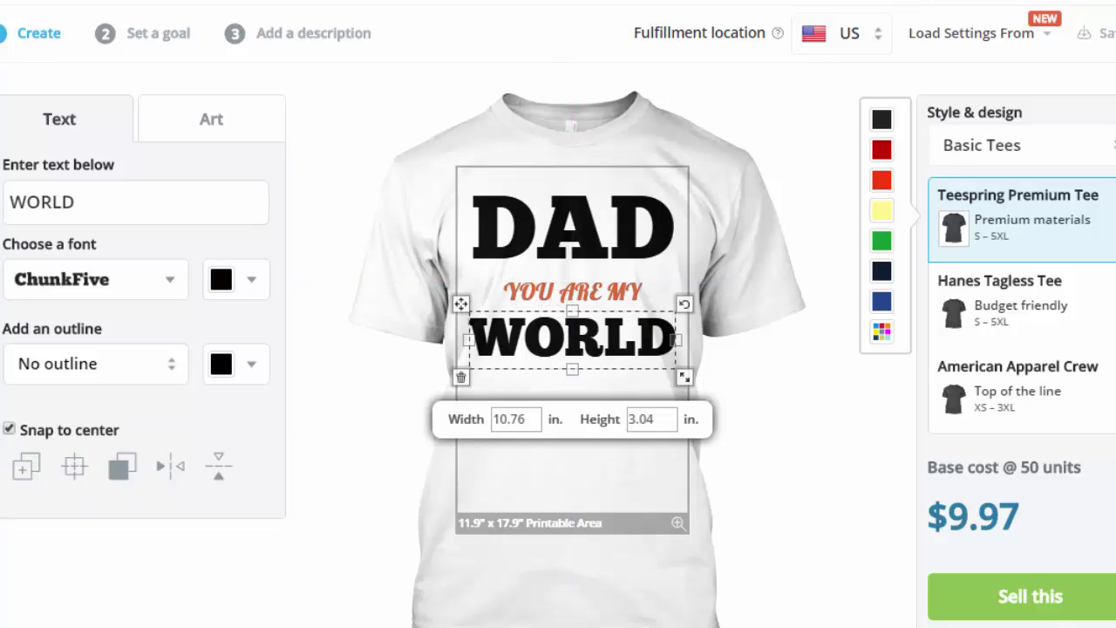
key("Escape")
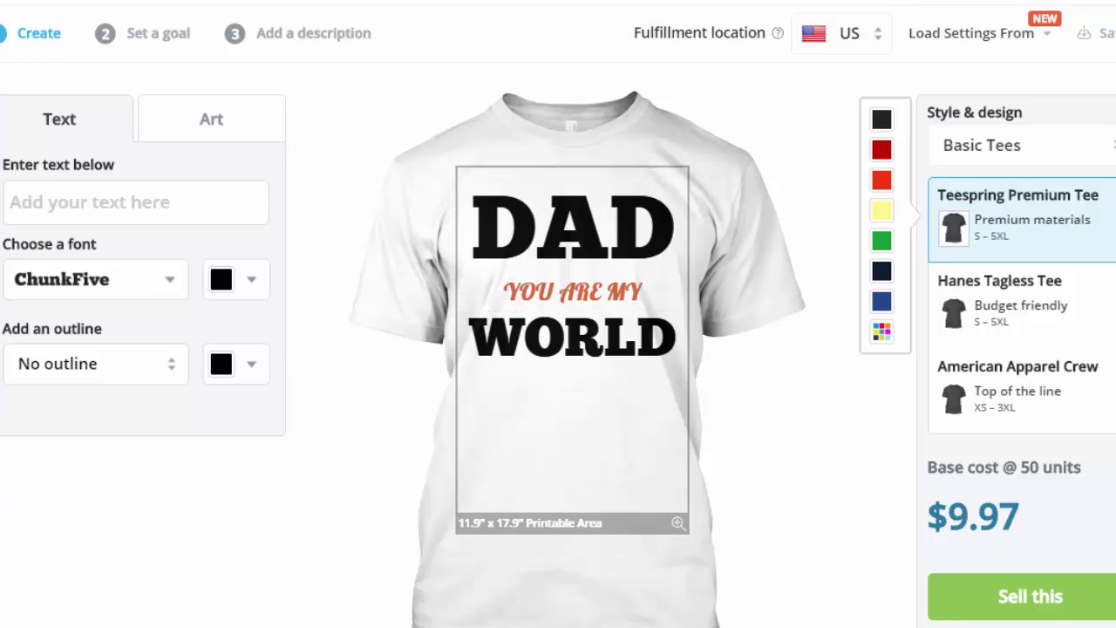
- Try red, dark red, green and navy for the shirt, and set its colour to royal blue
left_click(881, 179)
left_click(882, 149)
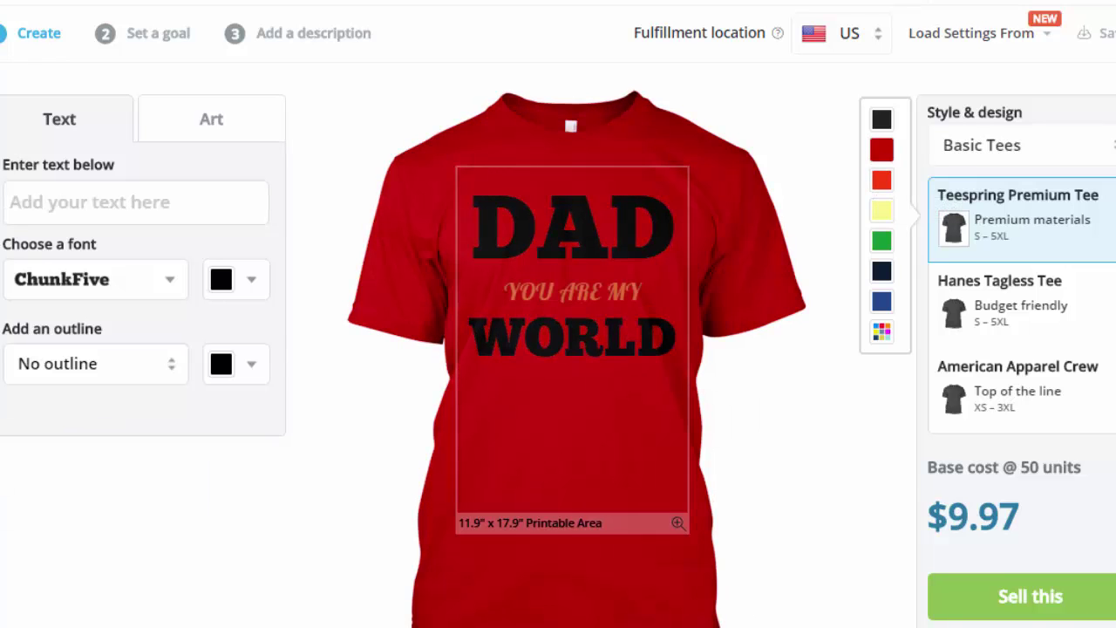
left_click(882, 240)
left_click(881, 271)
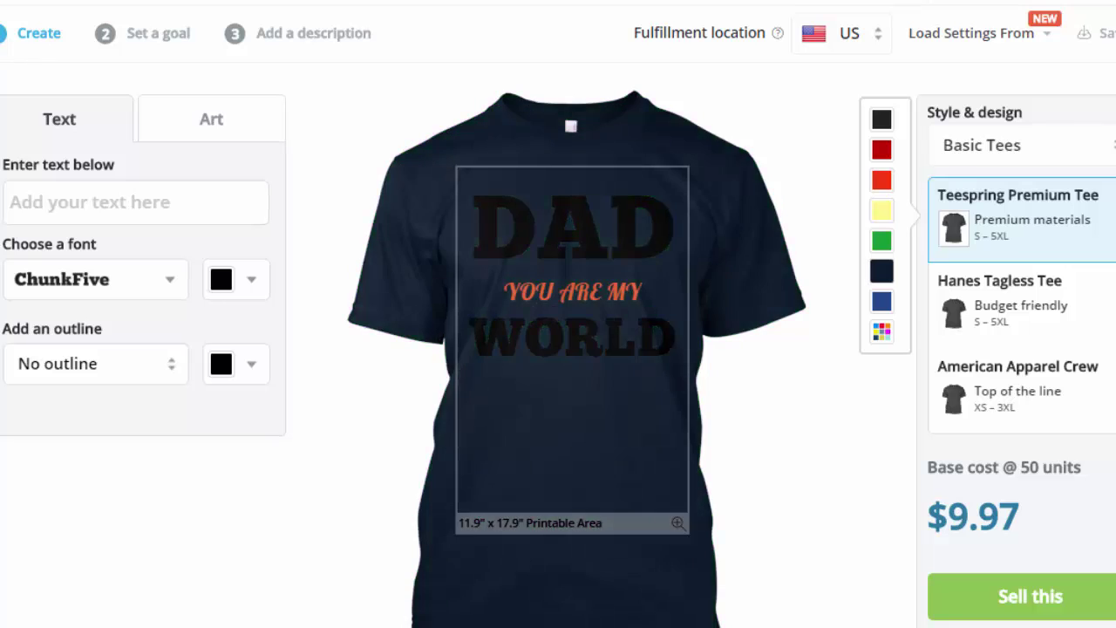
left_click(882, 302)
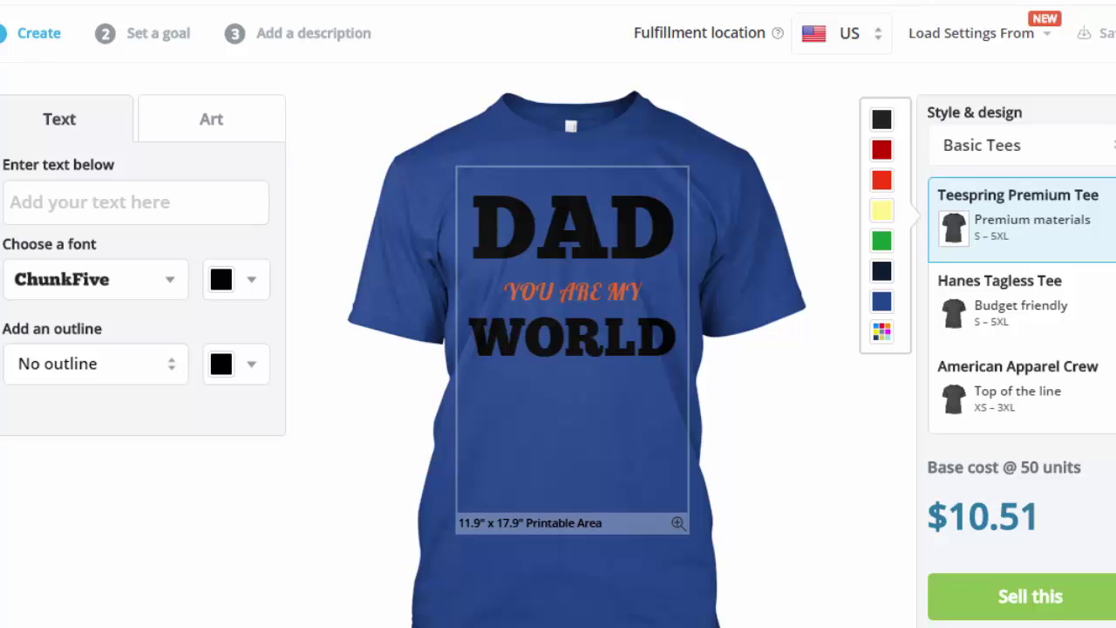
- Search the artwork library for "world"
left_click(211, 119)
left_click(135, 211)
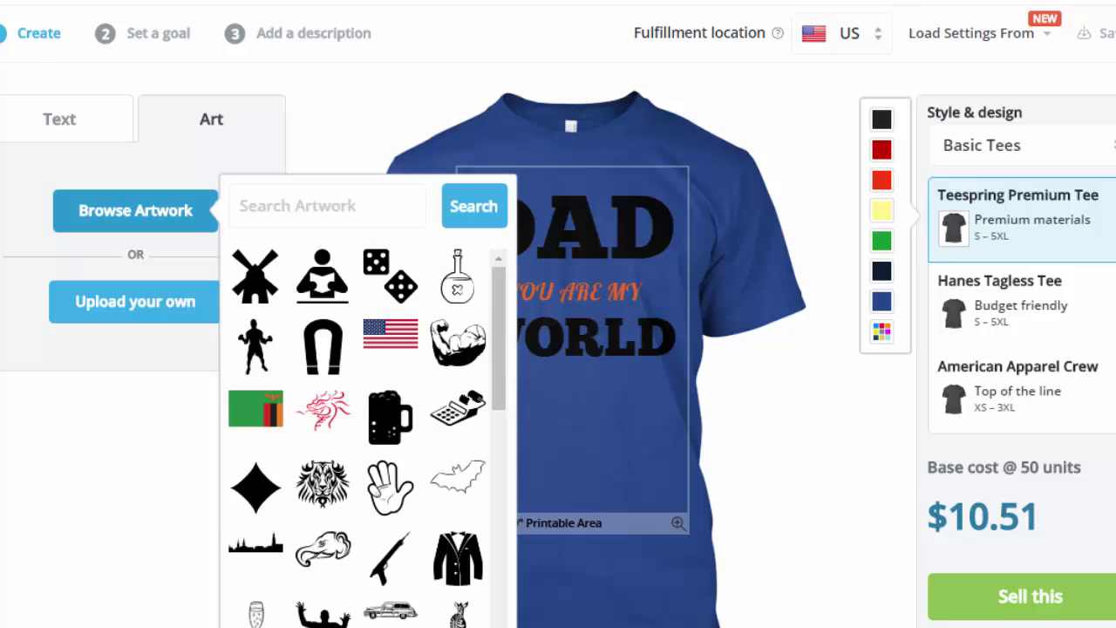
left_click(327, 206)
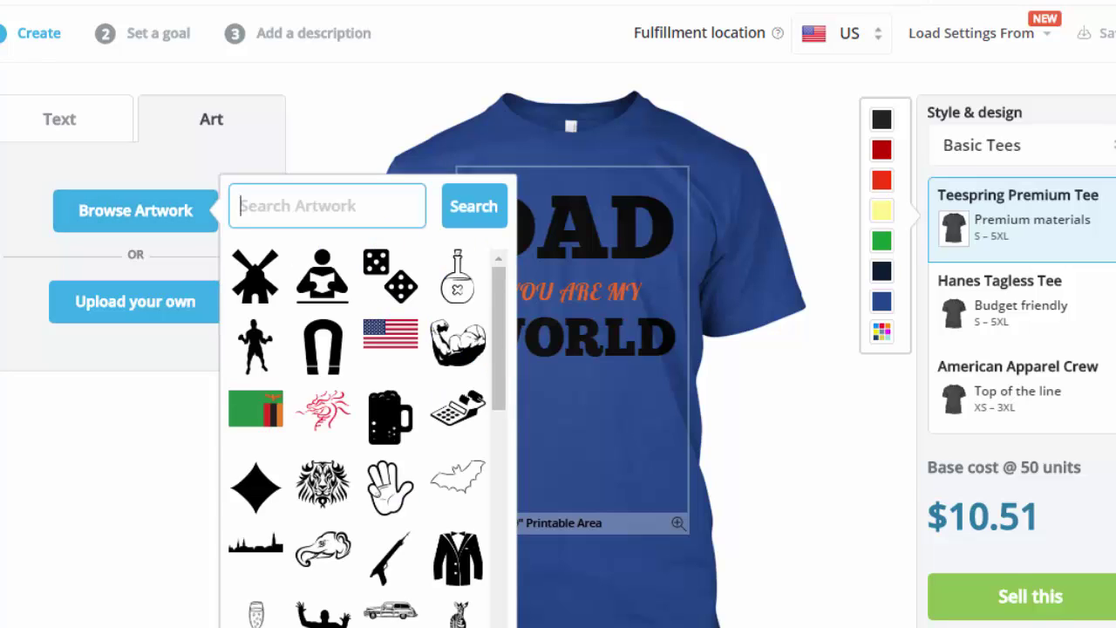
type("world")
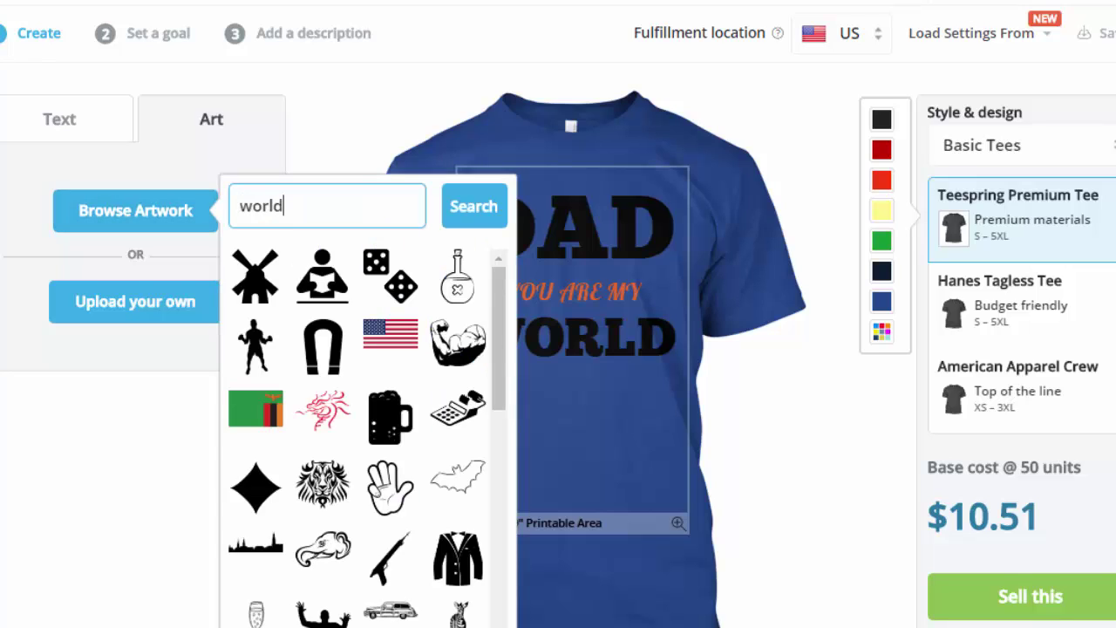
key("Return")
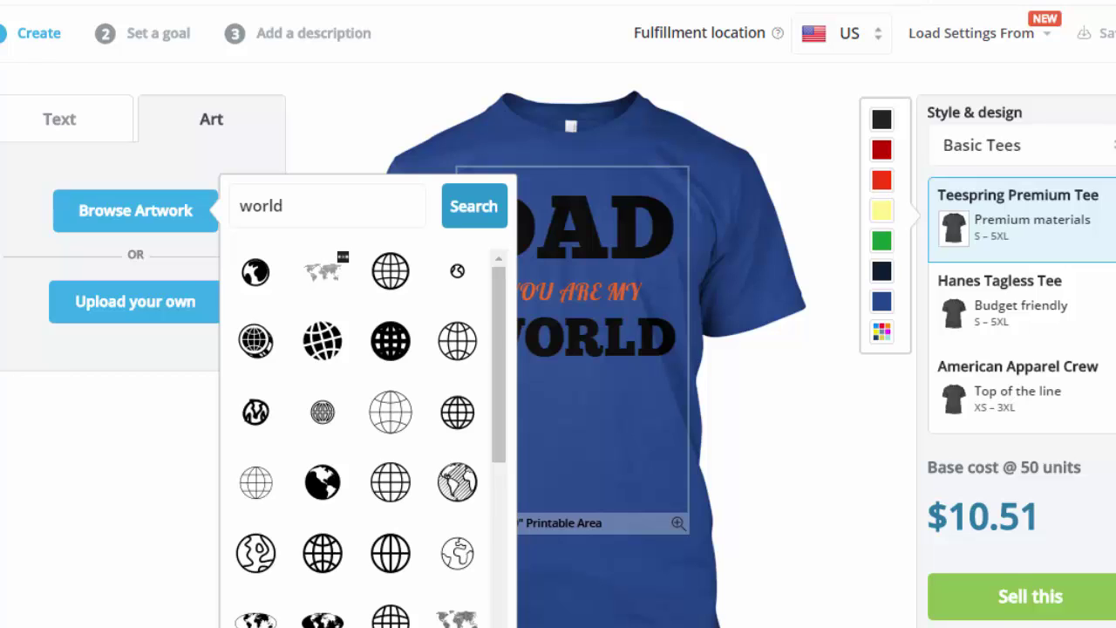
- Add world map artwork to the shirt, centre it below WORLD and shrink it to about 6.01" x 6.01"
left_click(323, 482)
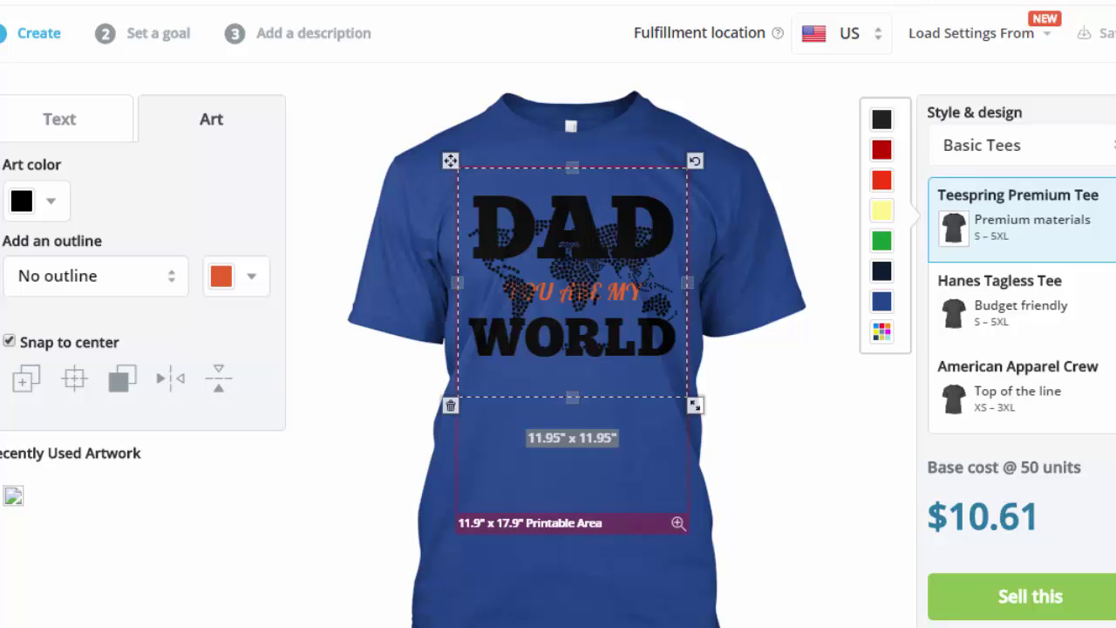
left_click_drag(572, 282, 572, 395)
left_click_drag(695, 517, 638, 460)
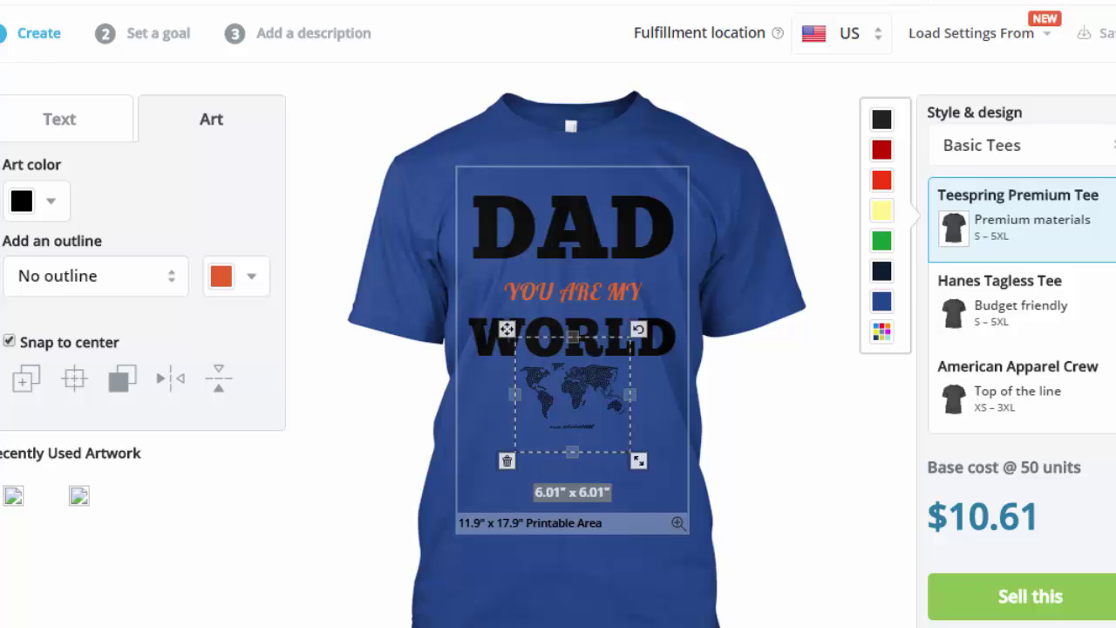
- Try orange-red as the outline colour of the world map artwork
left_click(251, 276)
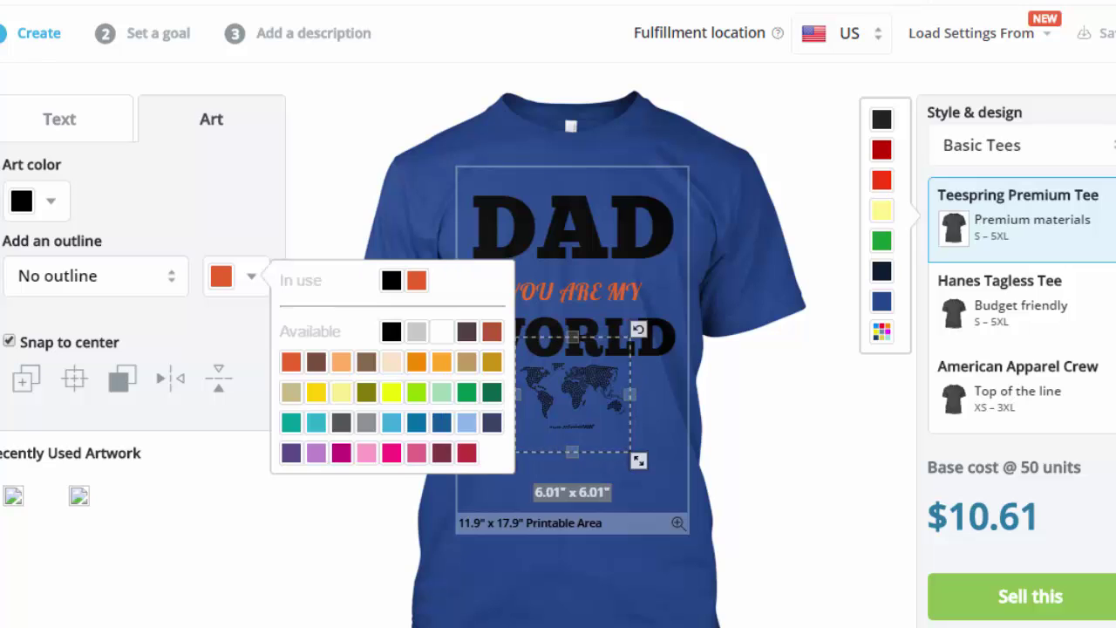
left_click(291, 362)
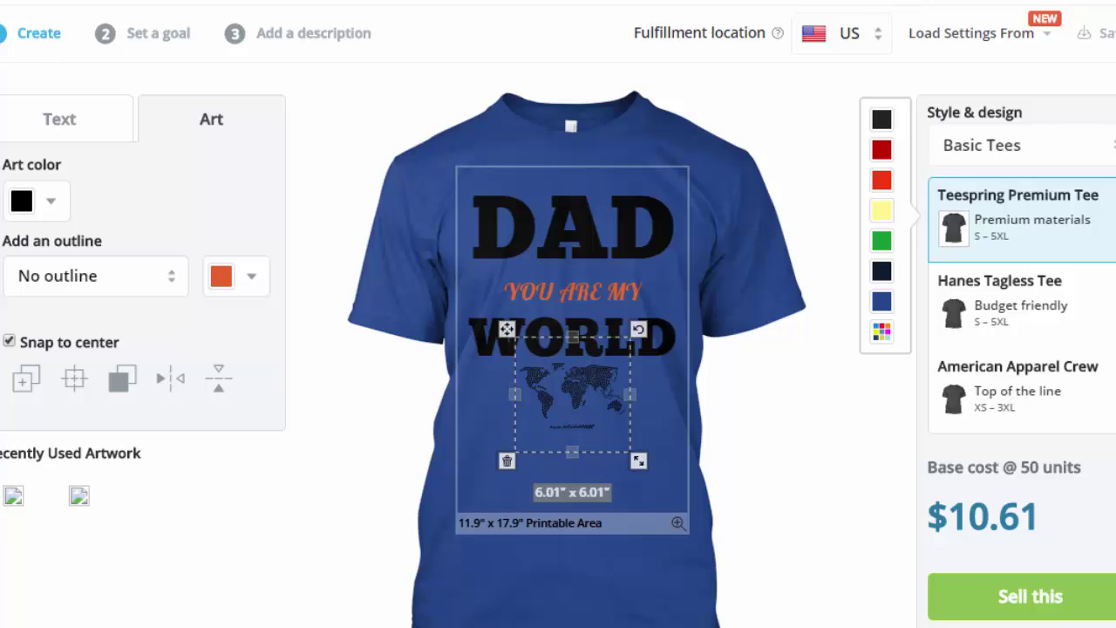
key("Escape")
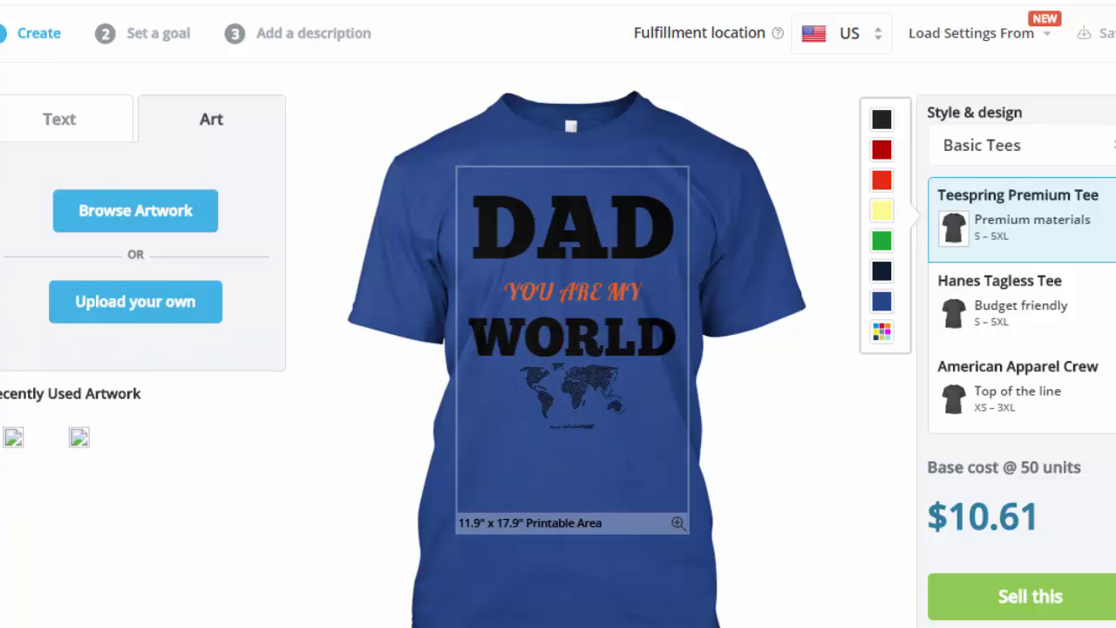
- Set the world map's outline colour to black and its art colour to orange-red
left_click(573, 395)
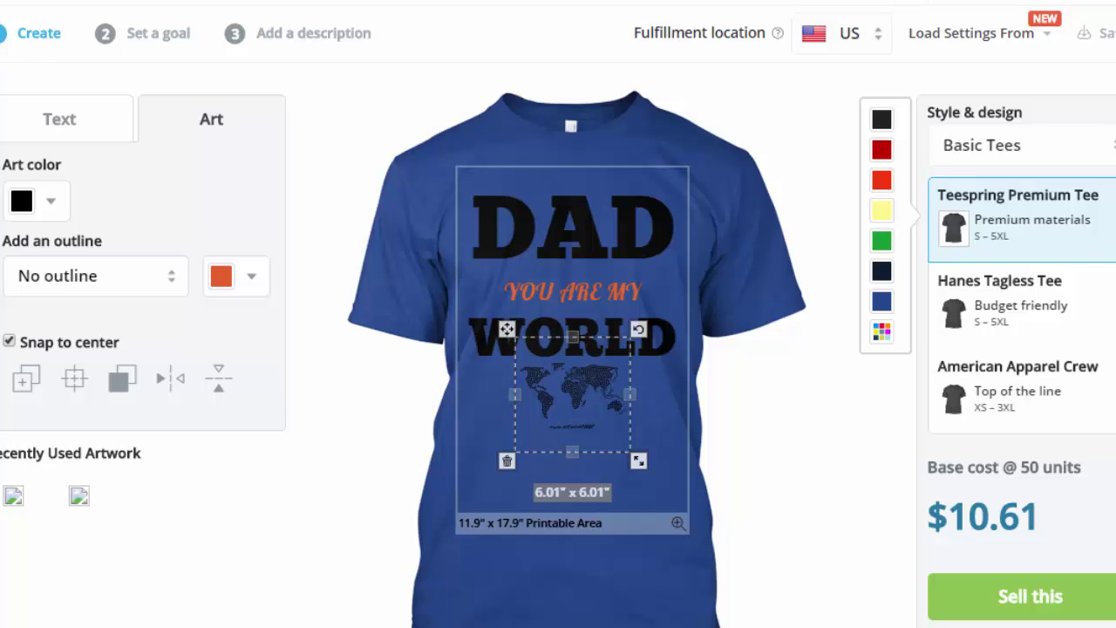
left_click(252, 277)
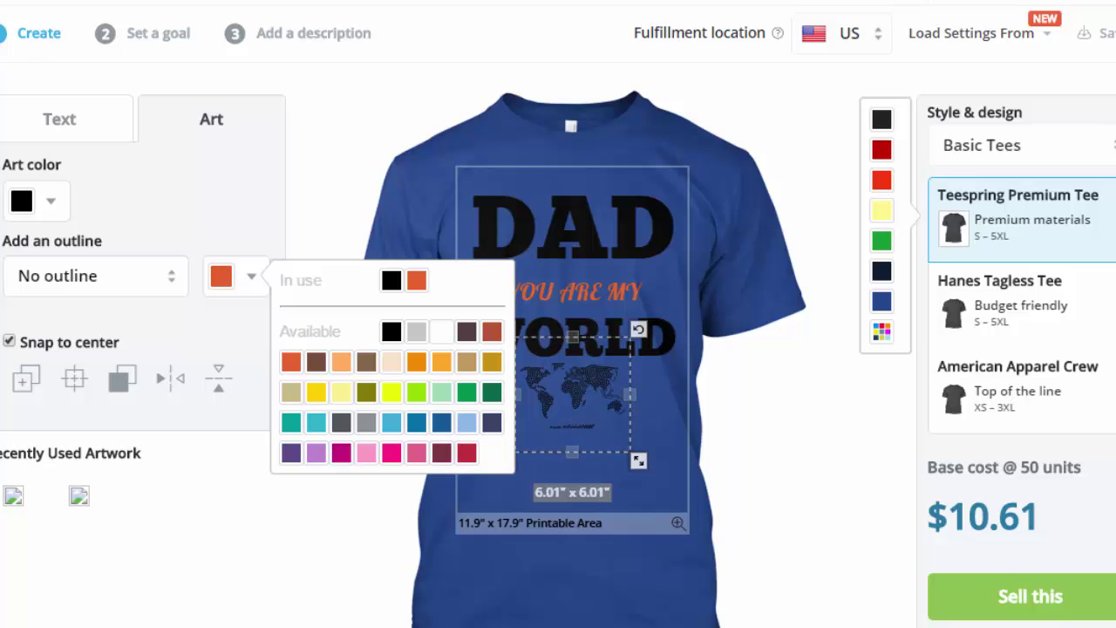
left_click(390, 280)
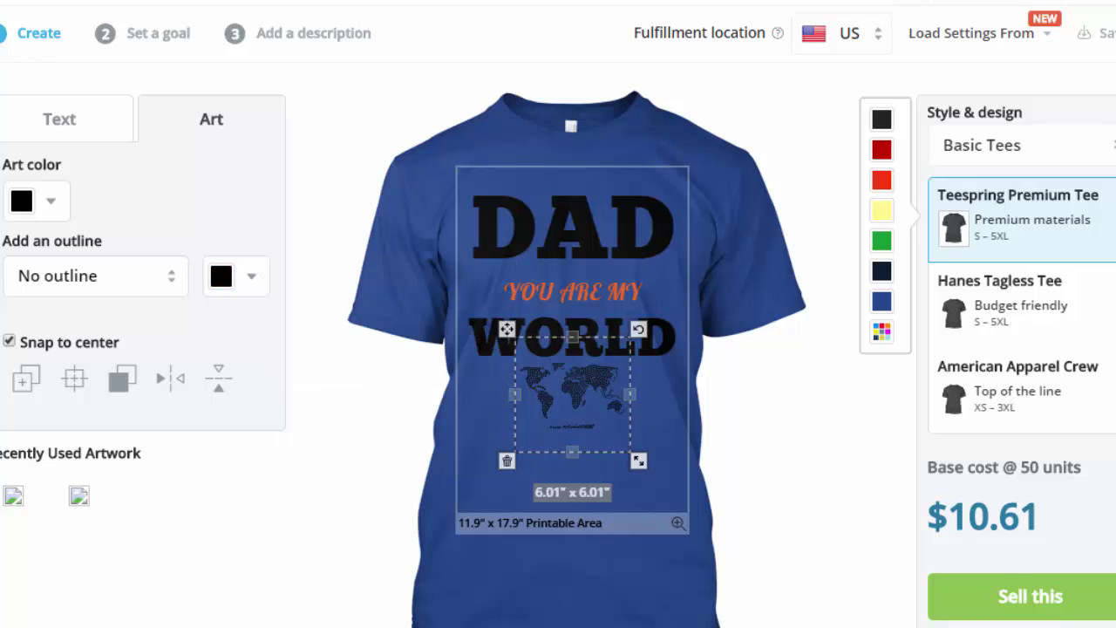
left_click(35, 200)
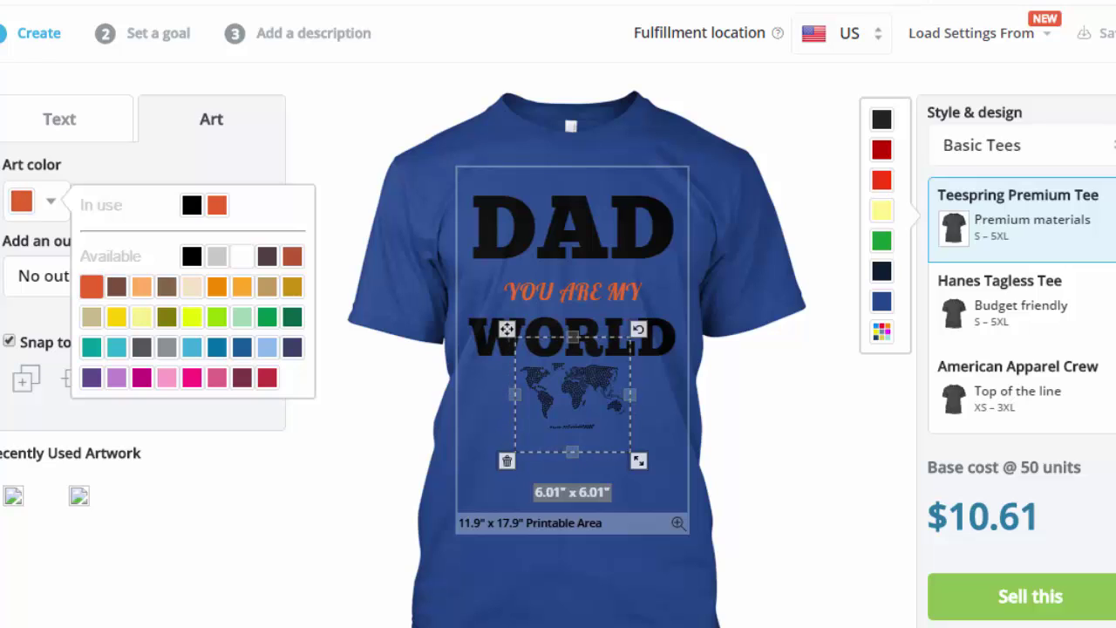
left_click(92, 287)
left_click(358, 427)
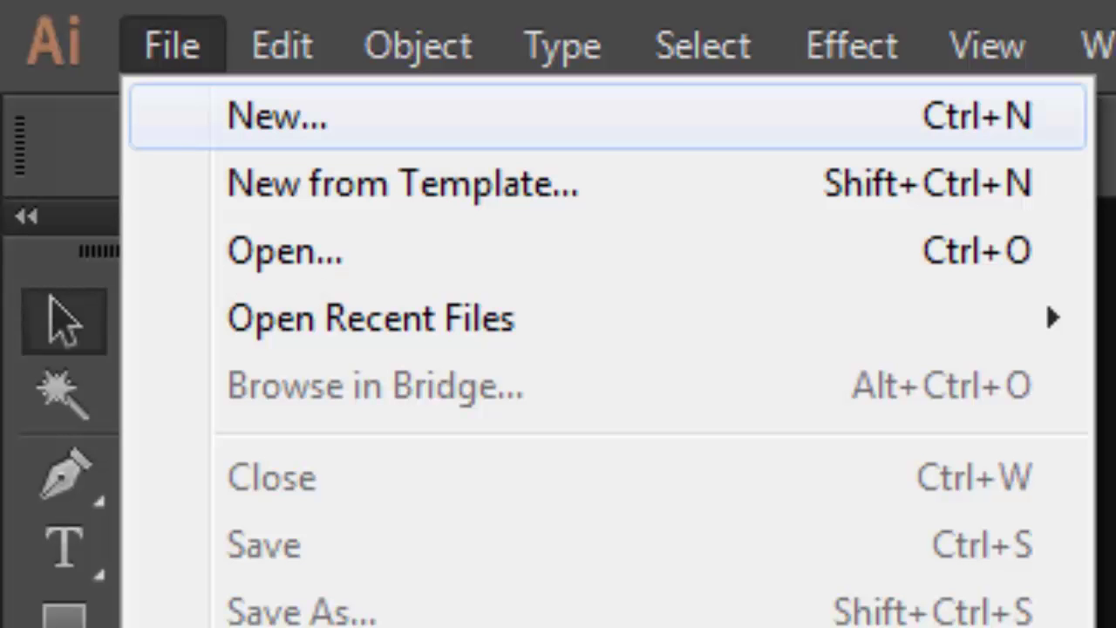
- Create a new web document 960 px wide with its height set to 860 px
left_click(276, 115)
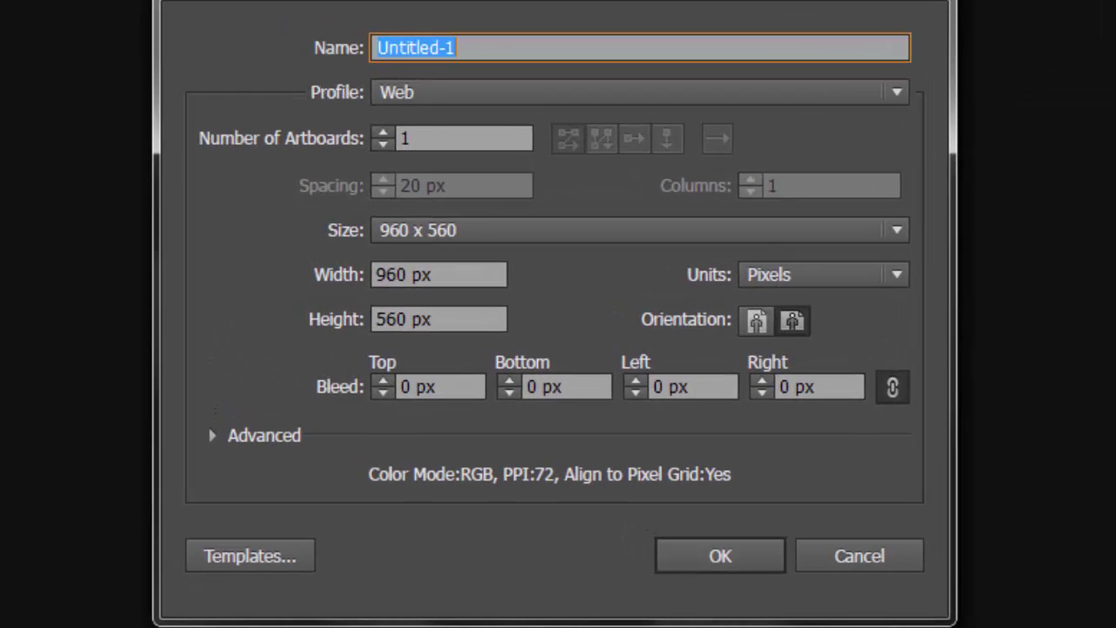
left_click_drag(376, 320, 388, 320)
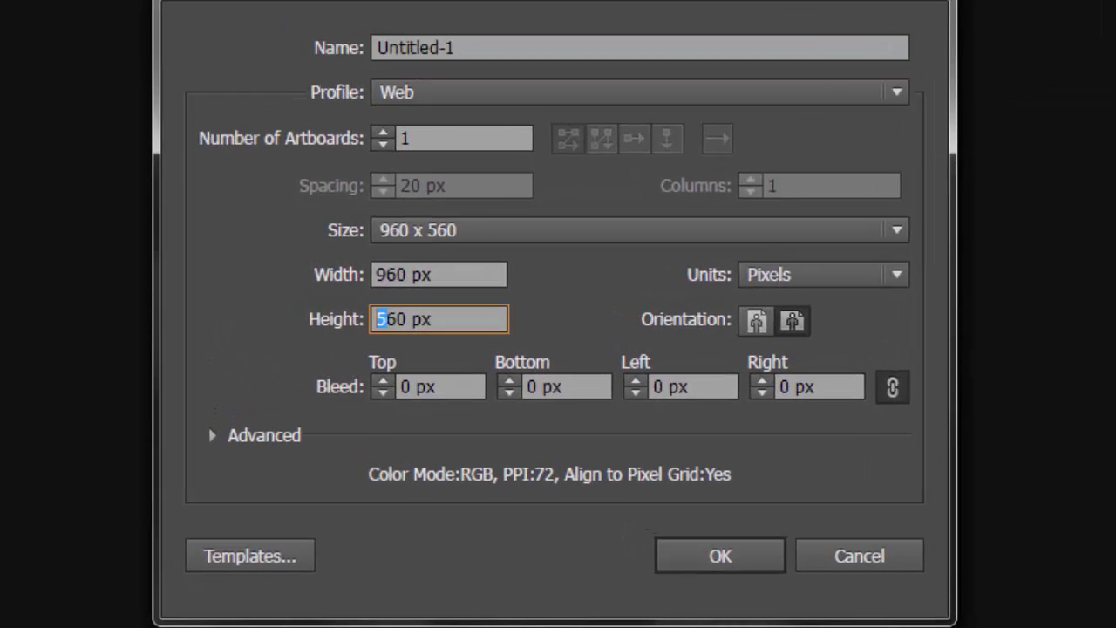
type("8")
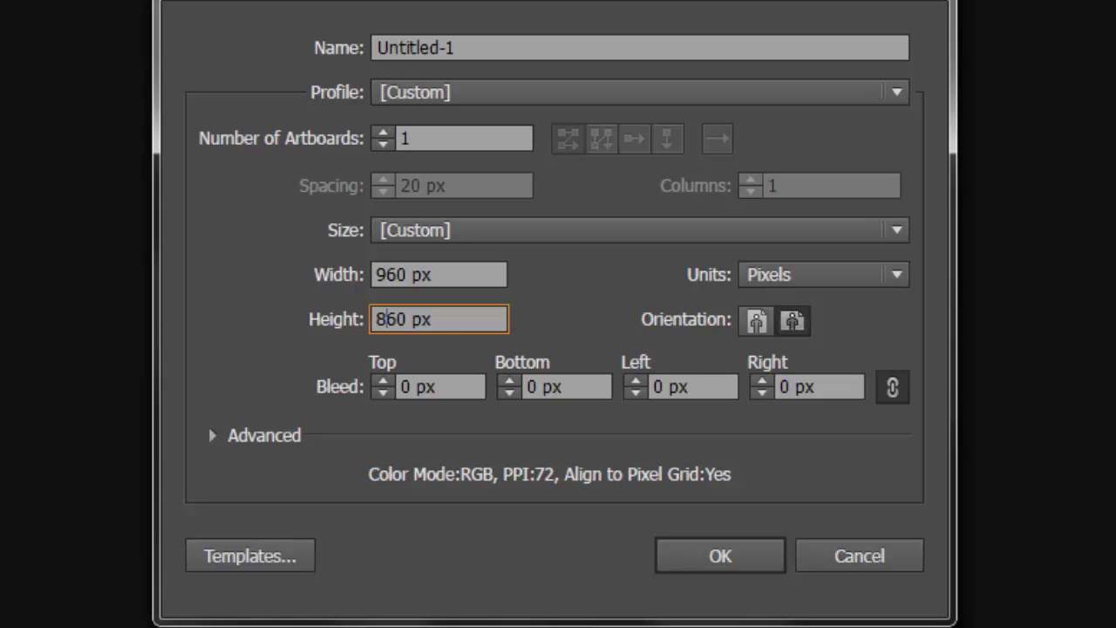
key("Return")
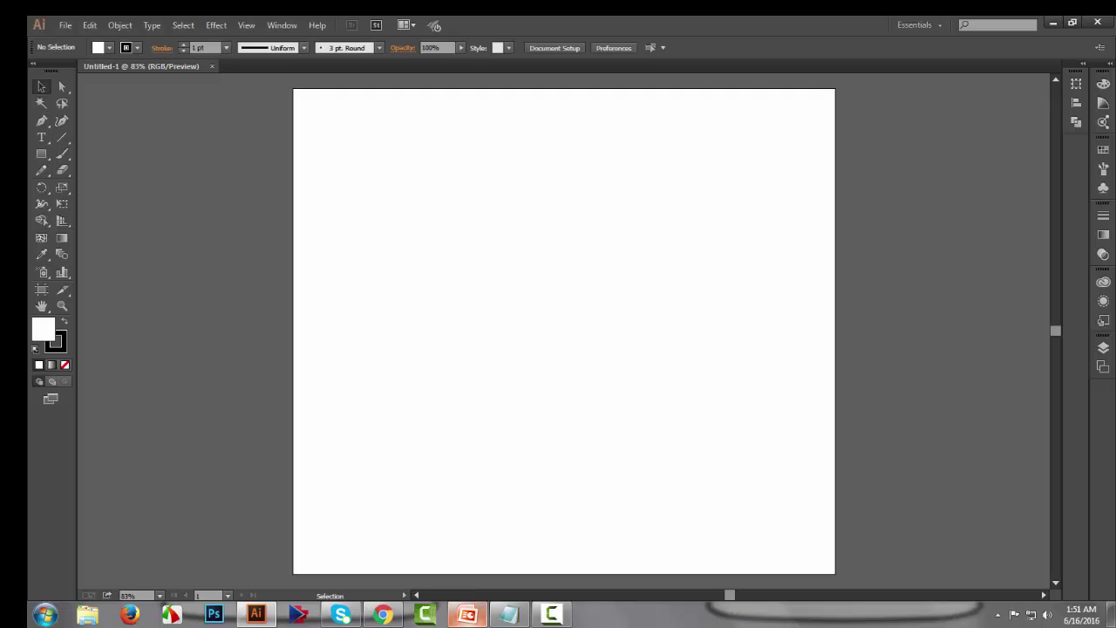
- Copy the slogan DAD YOU ARE MY WORLD from the Notepad file and paste it into the Illustrator document
left_click(509, 615)
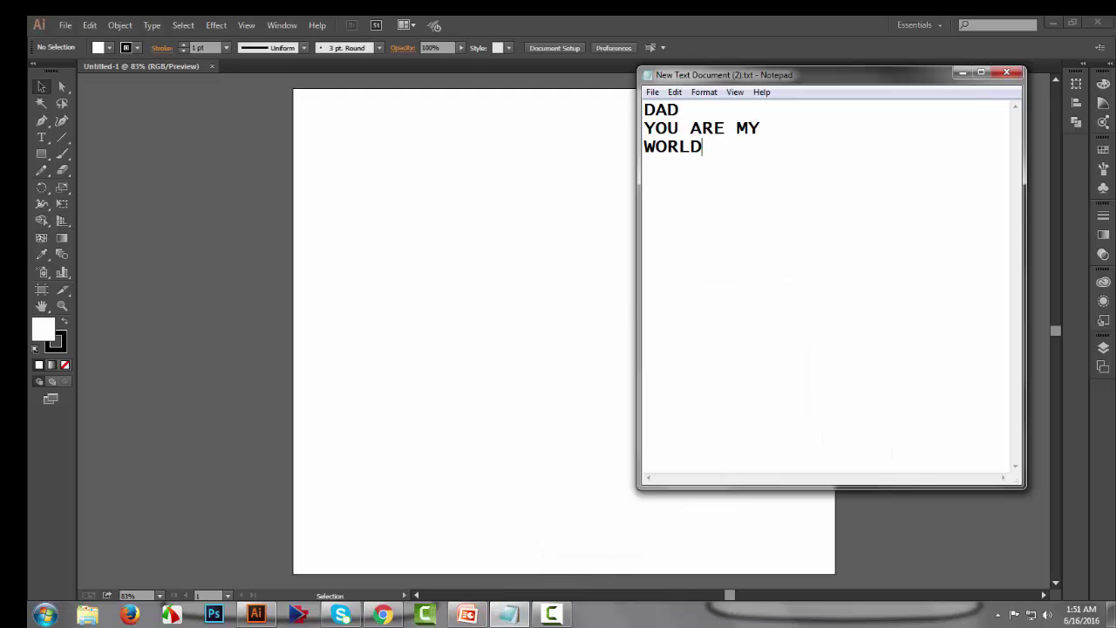
key("ctrl+a")
key("ctrl+c")
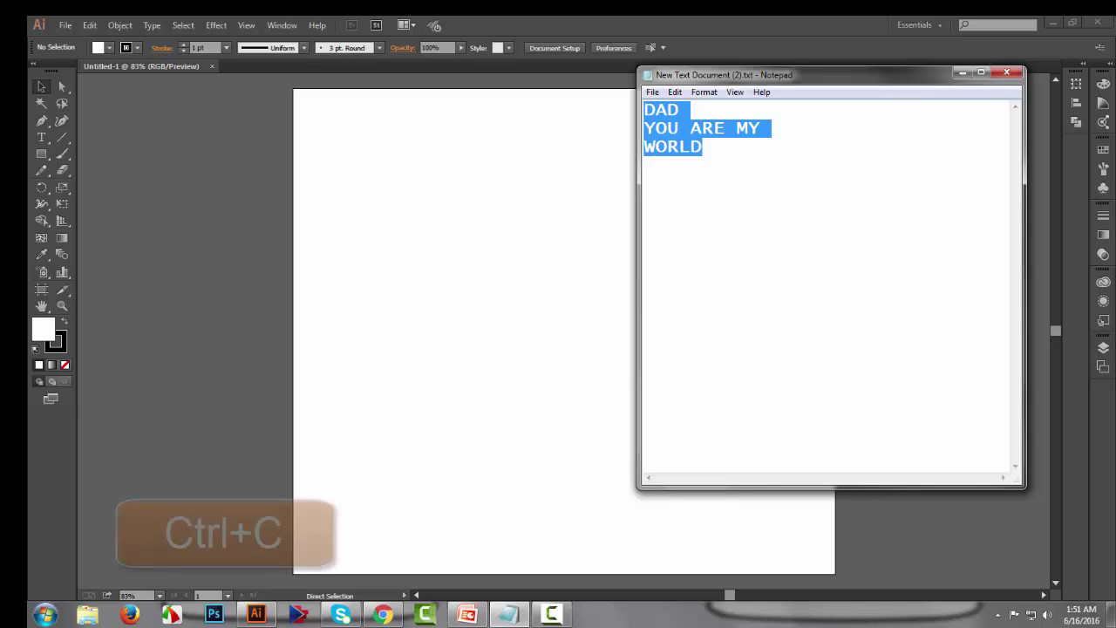
left_click(961, 72)
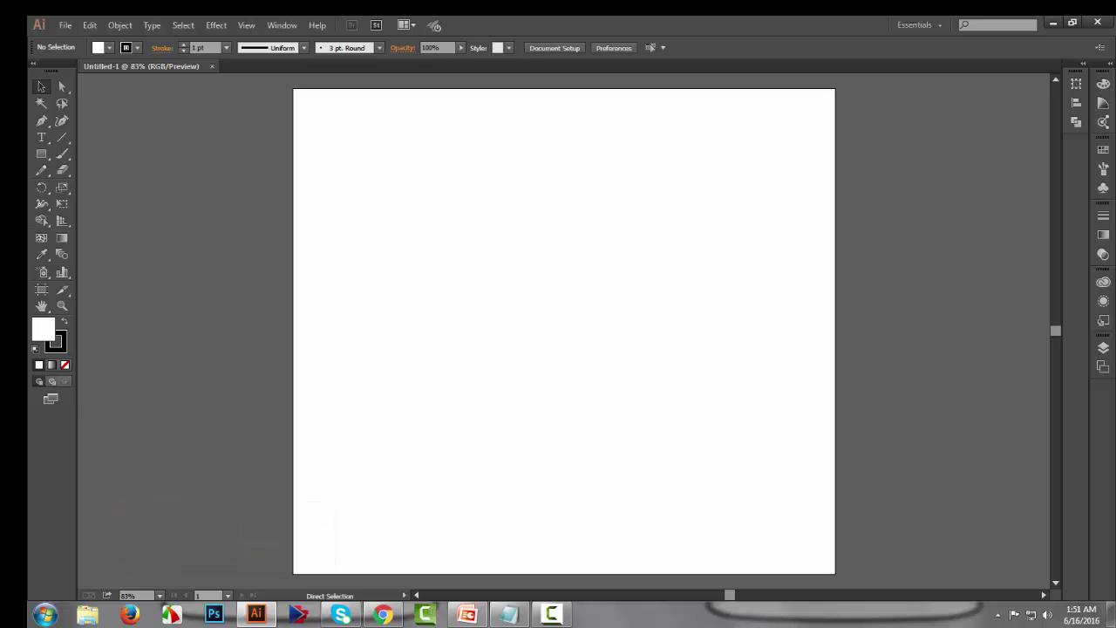
key("ctrl+v")
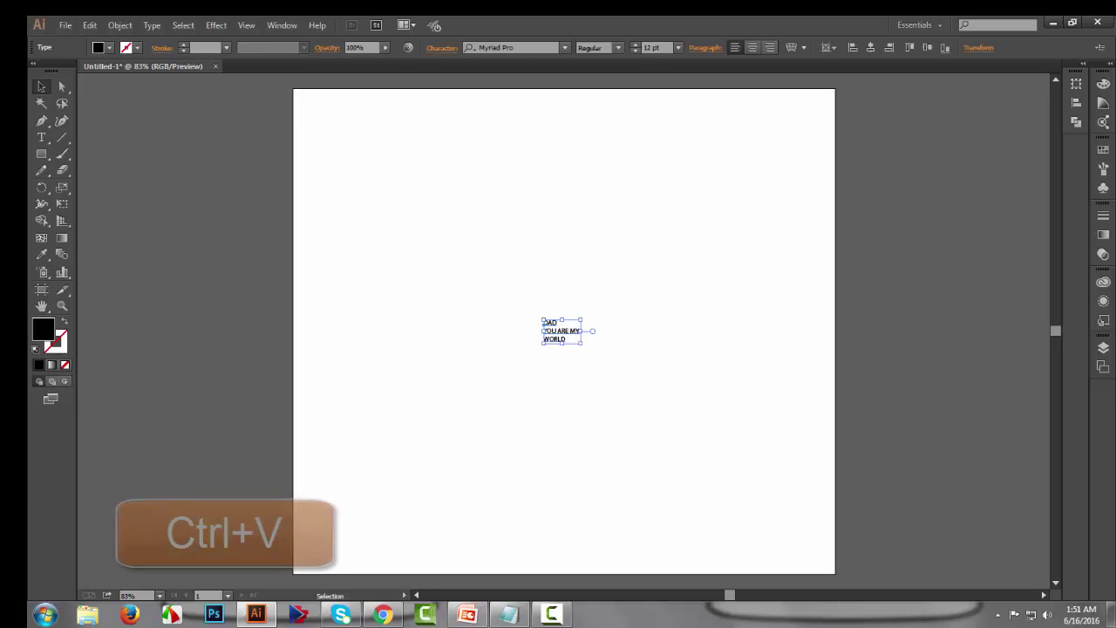
- Enlarge the pasted slogan text and set its font size to 84 pt
left_click_drag(543, 320, 380, 215)
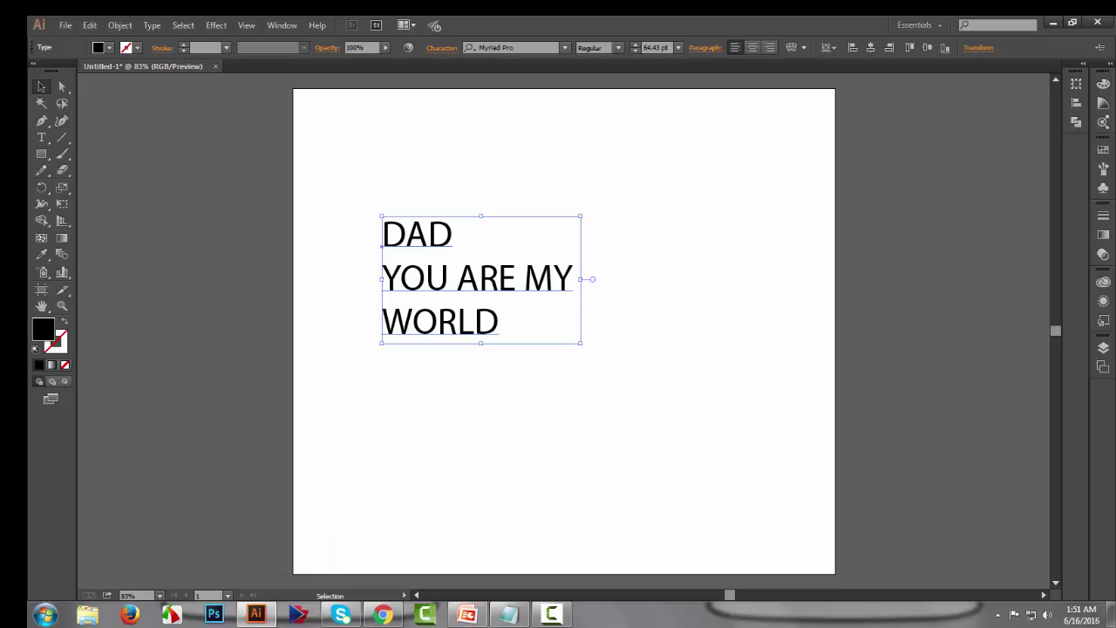
left_click(636, 44)
key("Up")
key("Up")
key("Up")
key("Up")
key("Up")
key("Up")
key("Up")
key("Up")
key("Up")
key("Up")
key("Up")
key("Up")
key("Up")
key("Up")
key("Up")
key("Up")
key("Up")
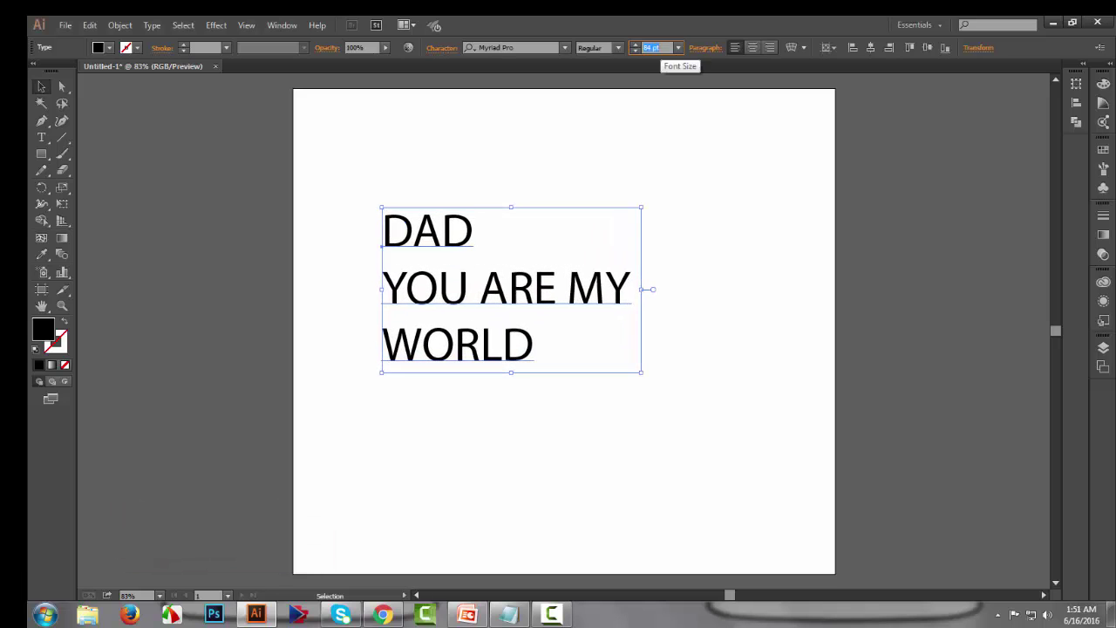
key("Return")
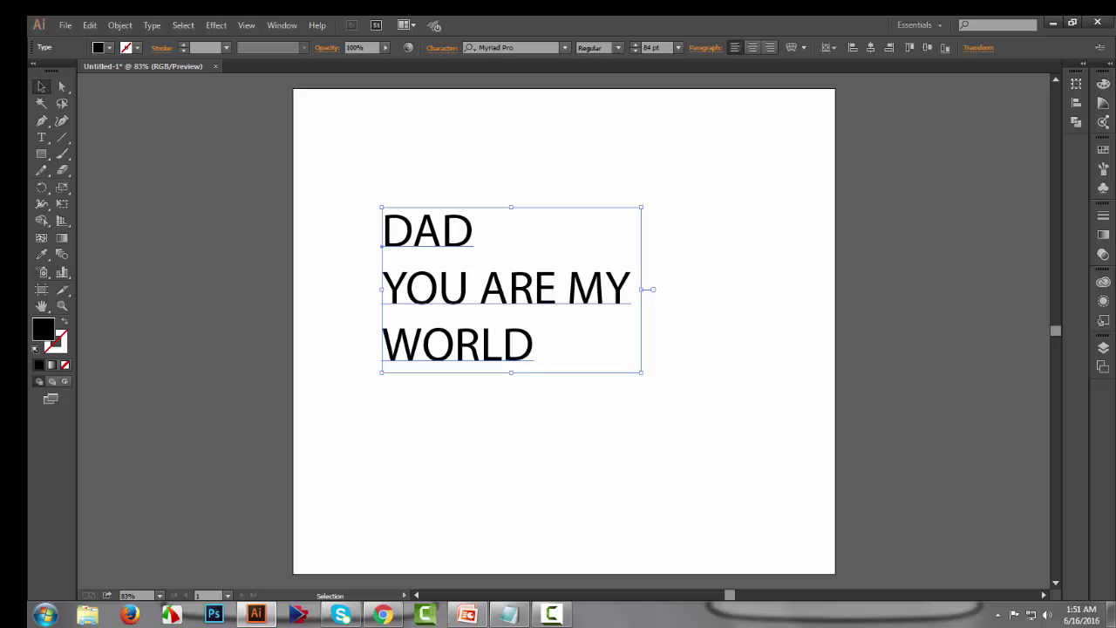
- Separate the DAD line into its own text object and place it above the remaining text, near the artboard's upper right
double_click(427, 232)
triple_click(427, 232)
key("ctrl+c")
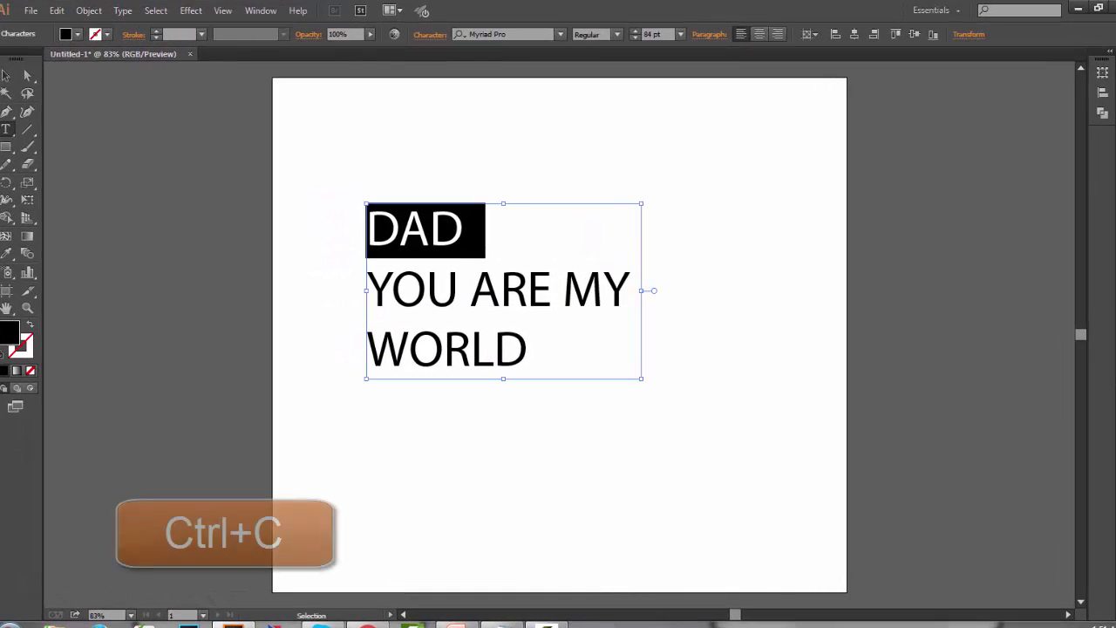
key("BackSpace")
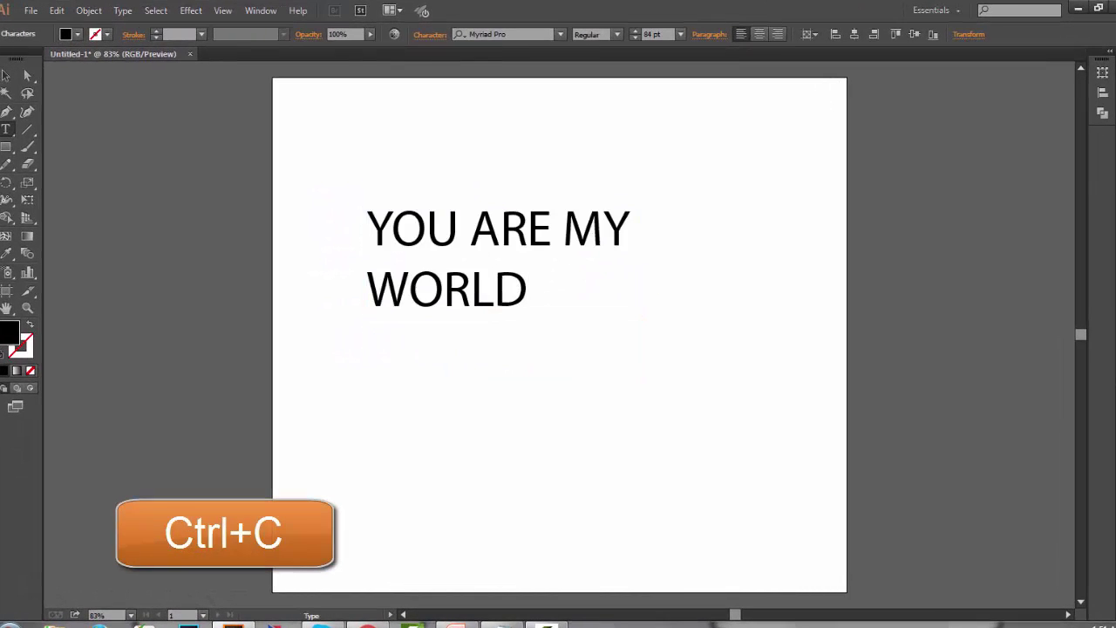
left_click(6, 76)
left_click(174, 201)
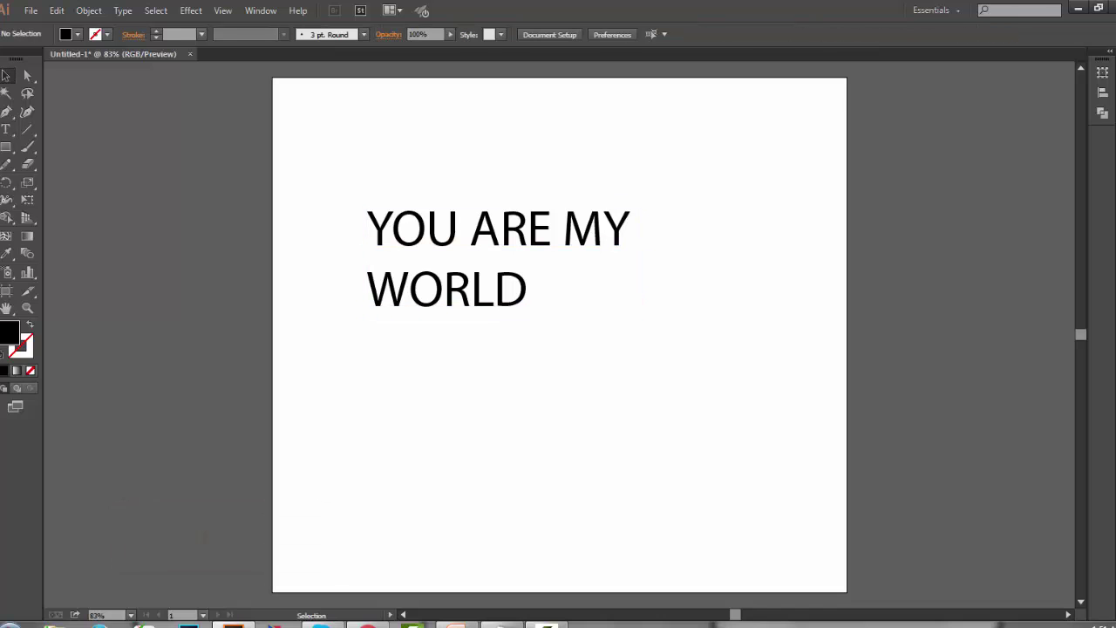
key("ctrl+v")
left_click_drag(581, 311, 718, 146)
- Separate YOU ARE MY into its own text object and remove the empty line left above WORLD
key("t")
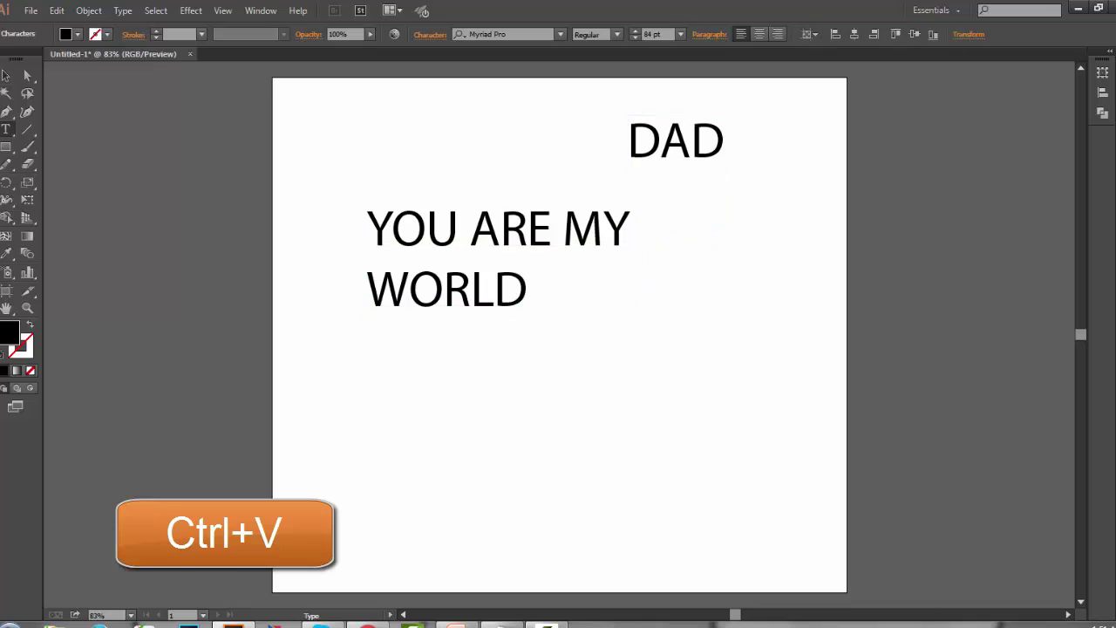
left_click_drag(631, 229, 366, 228)
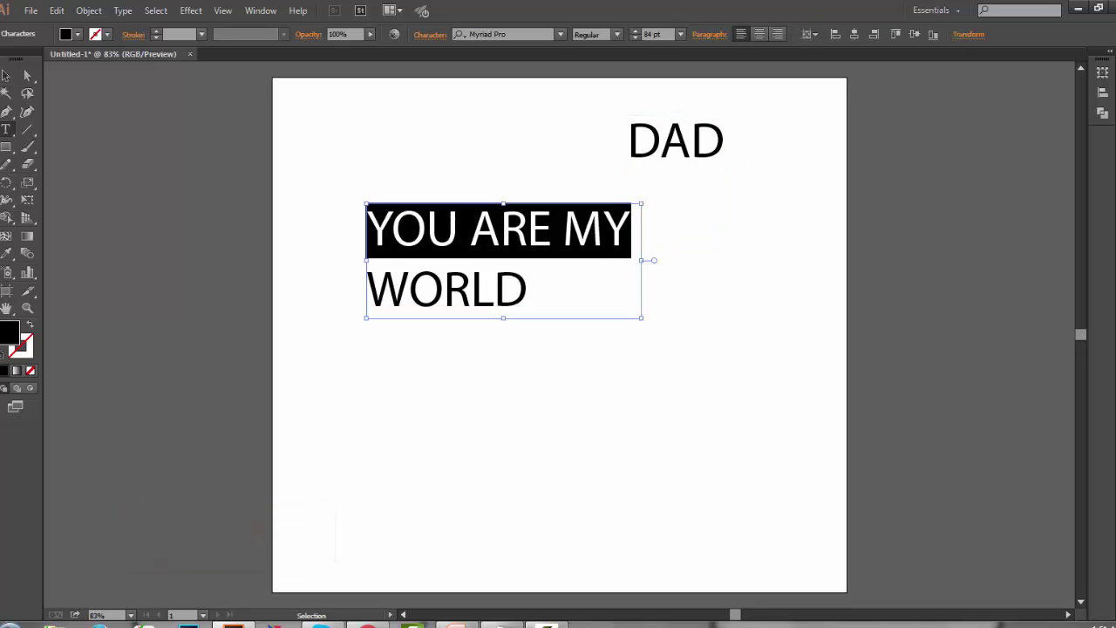
key("BackSpace")
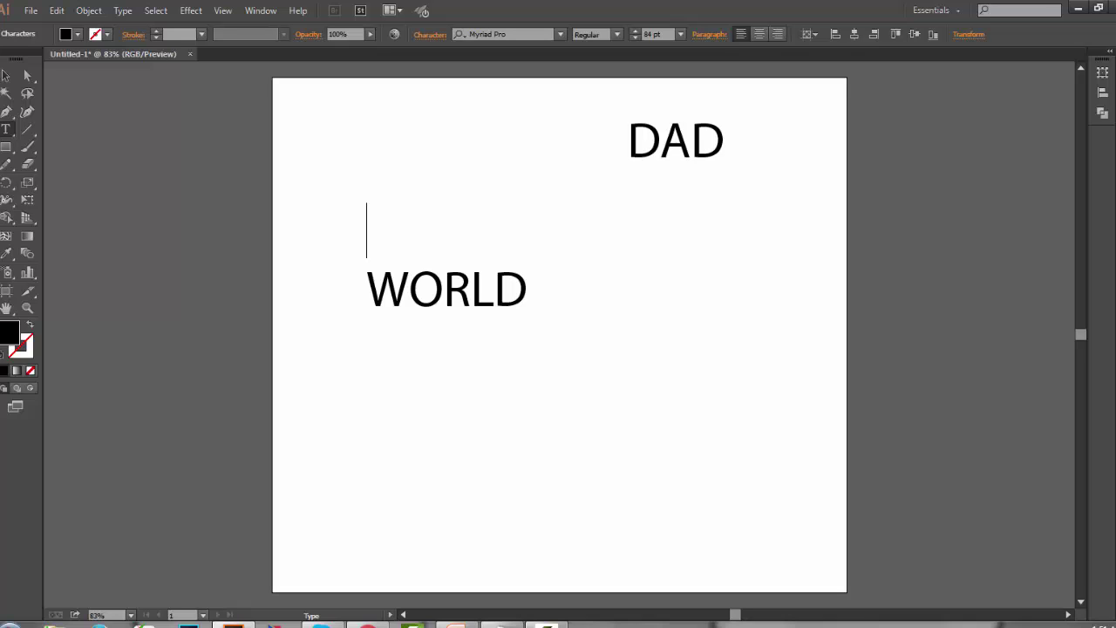
key("Delete")
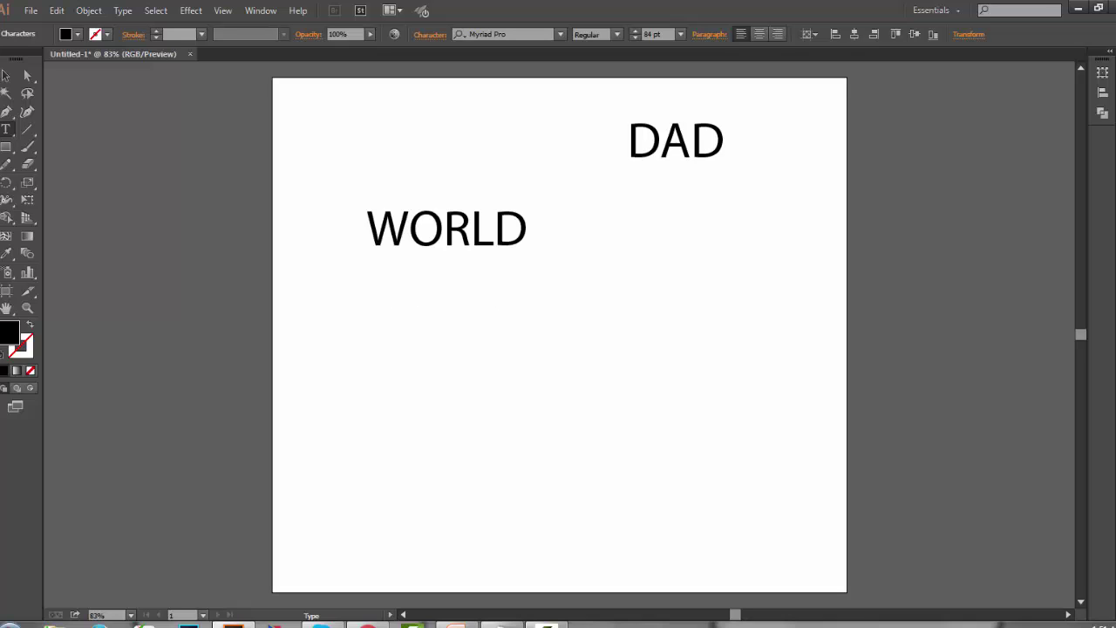
left_click(6, 76)
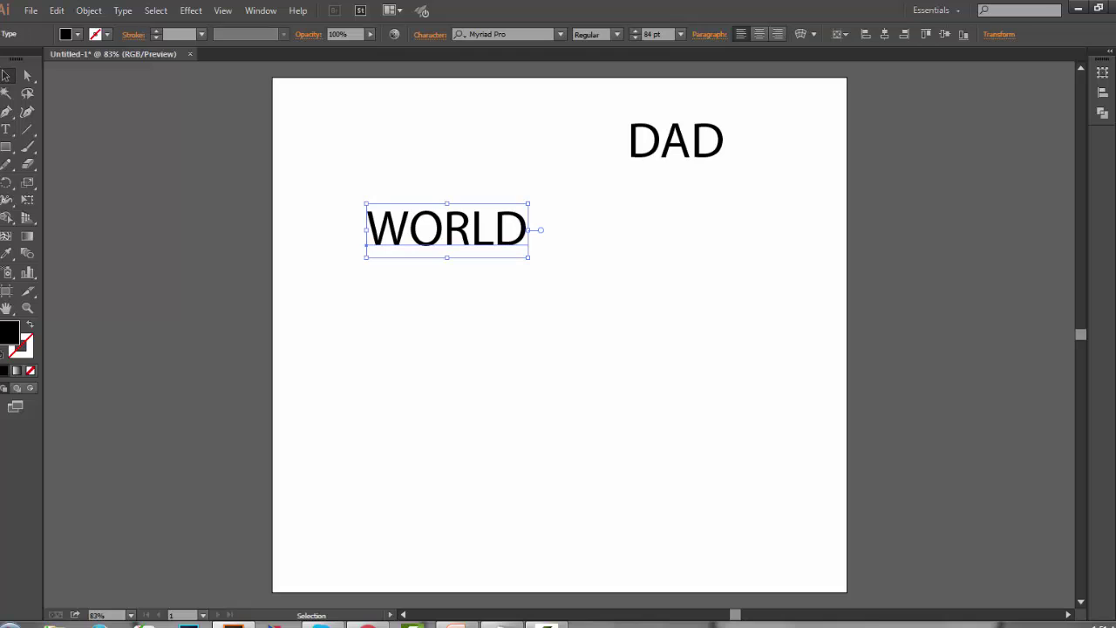
left_click(419, 349)
key("ctrl+v")
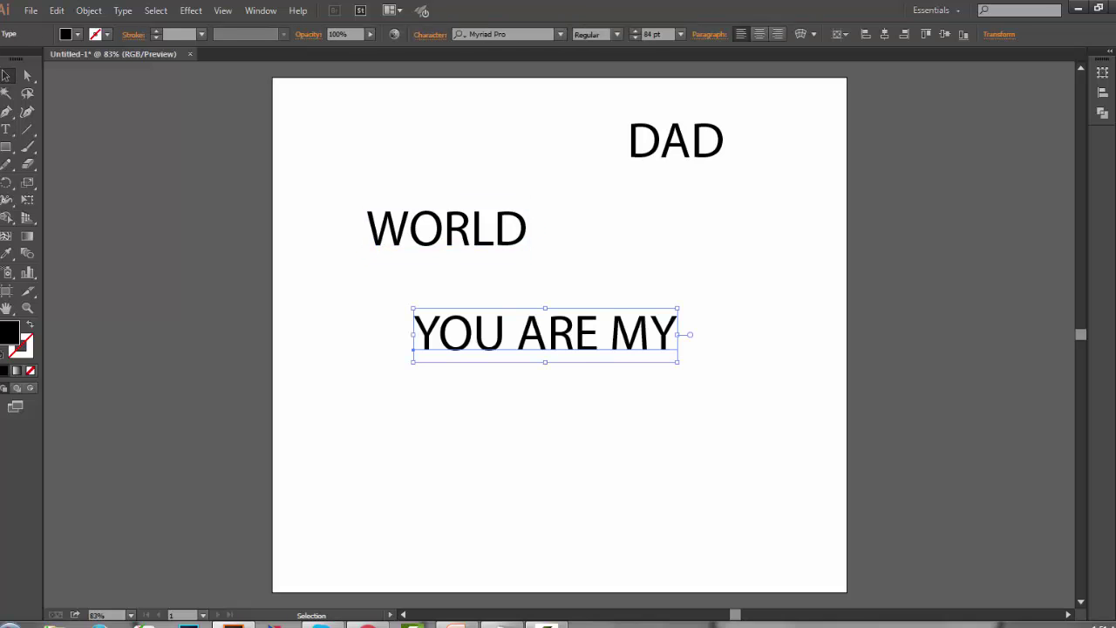
- Arrange the three text objects in slogan order, with DAD above YOU ARE MY and WORLD below it
left_click_drag(495, 226, 582, 457)
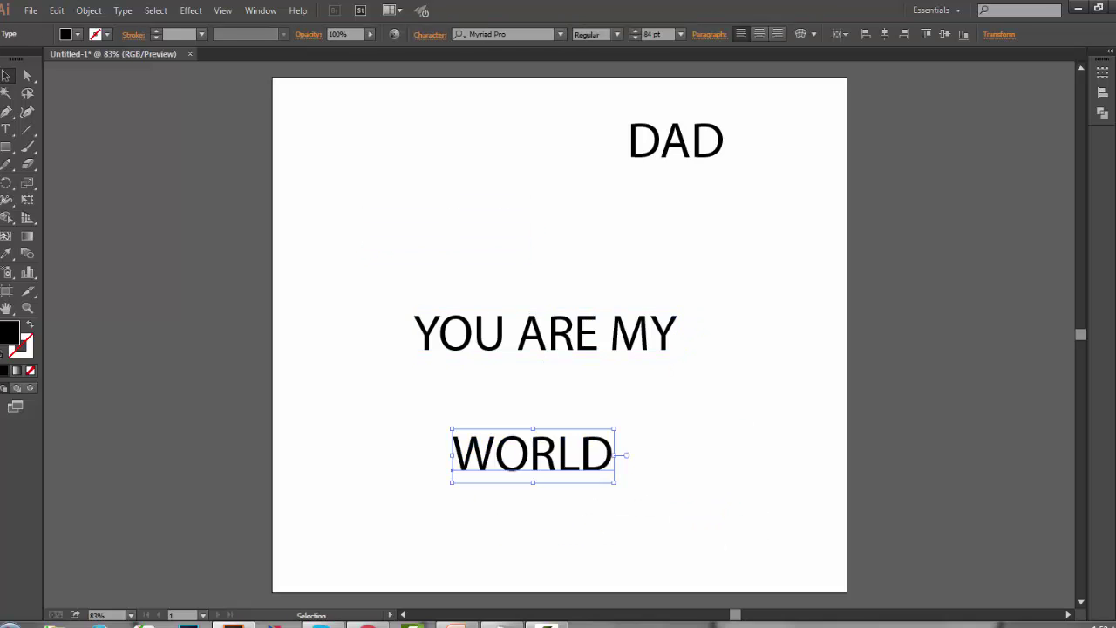
left_click_drag(676, 139, 535, 235)
left_click_drag(635, 335, 626, 316)
left_click_drag(586, 462, 593, 410)
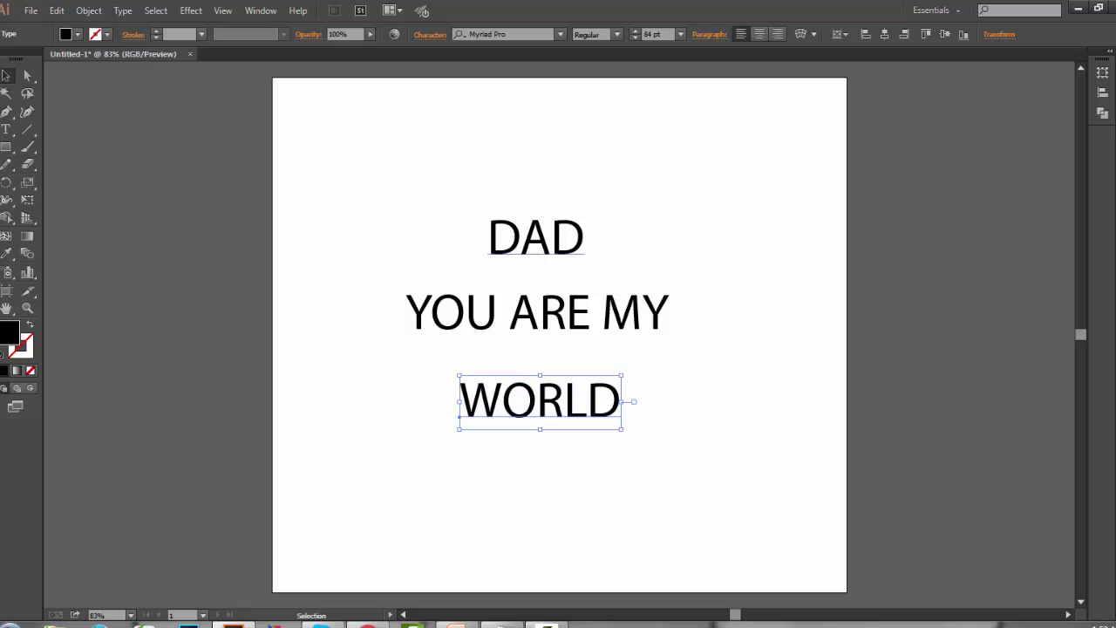
- Select all three text lines and align them to the horizontal centre of the artboard
left_click(537, 237)
left_click_drag(731, 160, 512, 392)
left_click_drag(731, 392, 731, 392)
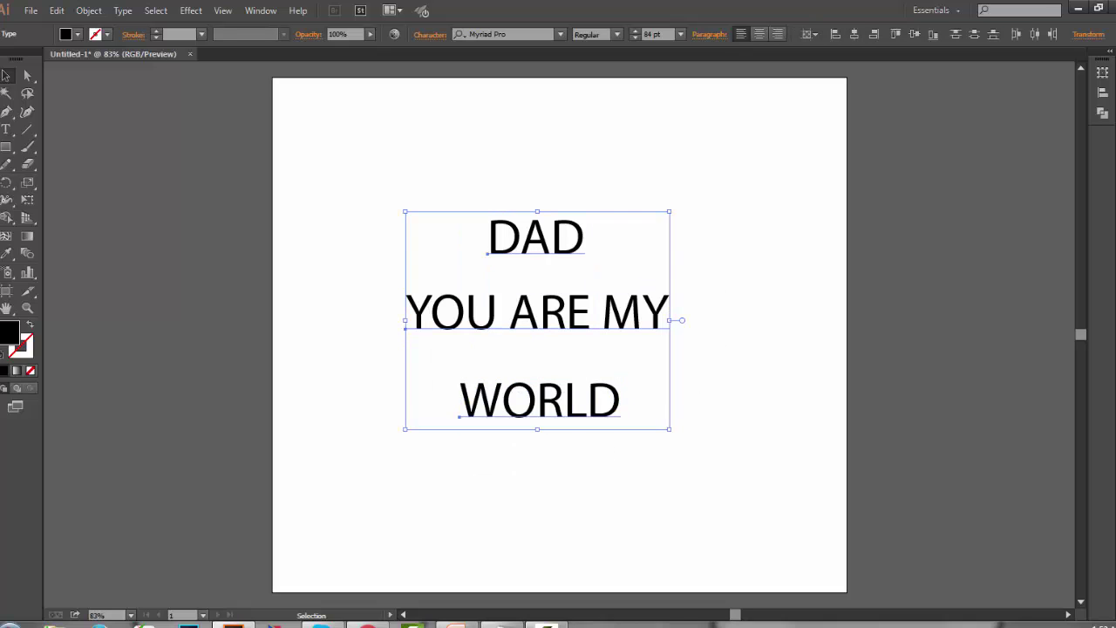
left_click(855, 34)
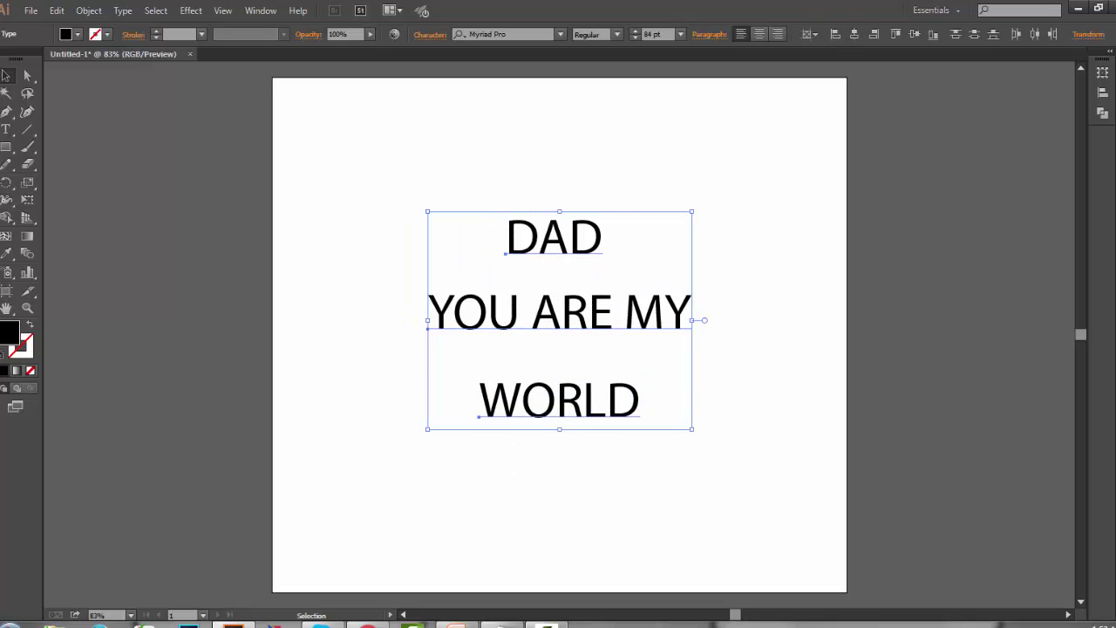
left_click(741, 175)
left_click(554, 239)
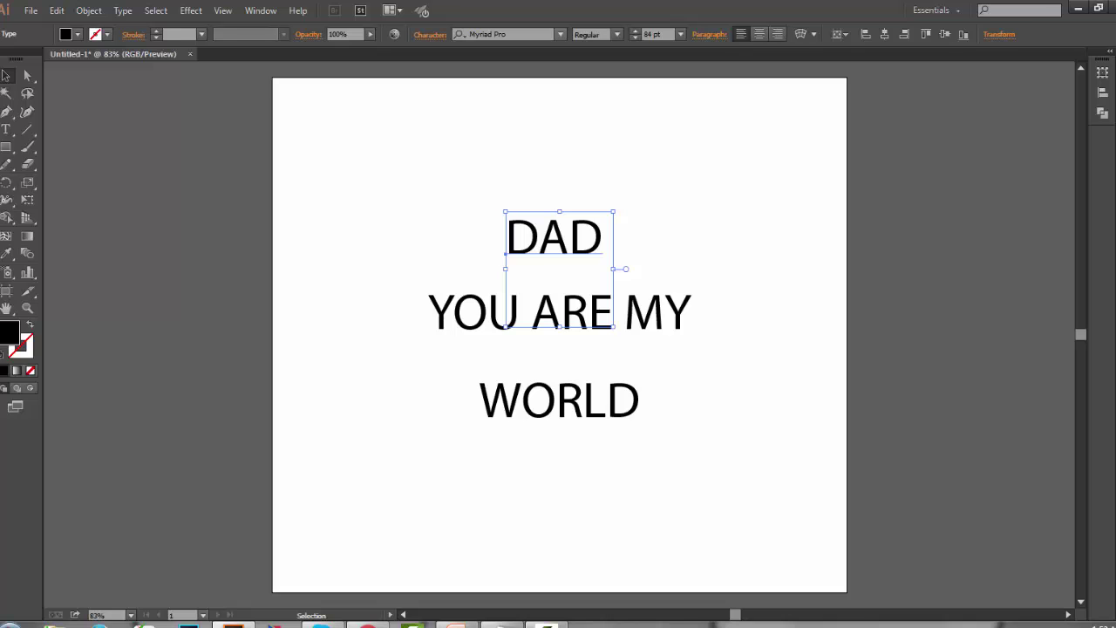
left_click(560, 34)
left_click(375, 201)
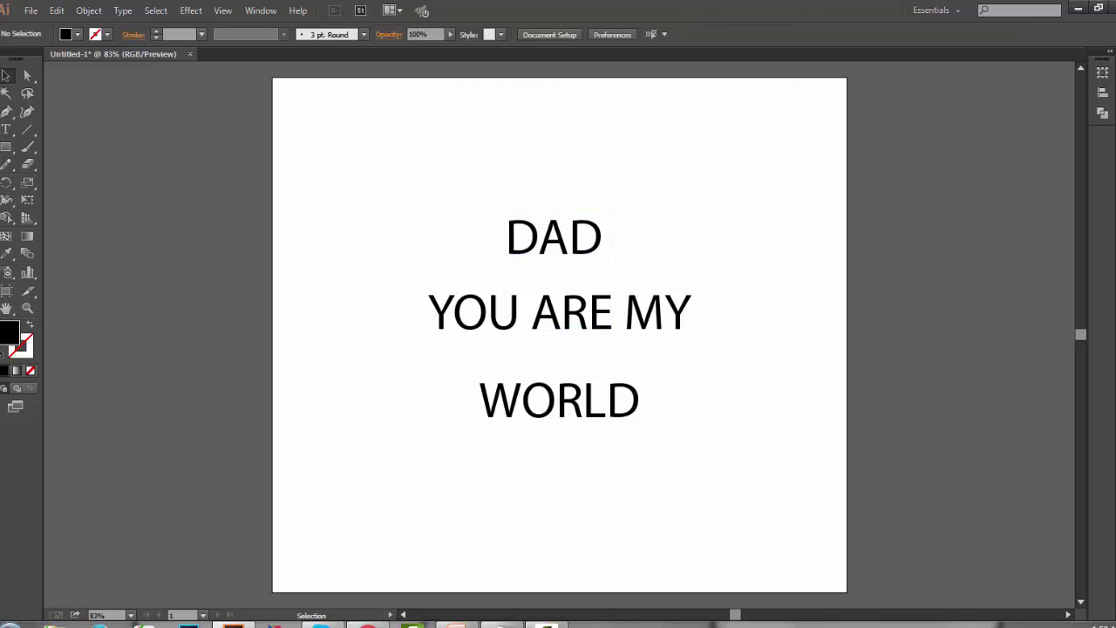
- Select DAD, switch to the Teespring shirt design to check its font name, and return to Illustrator
left_click(555, 238)
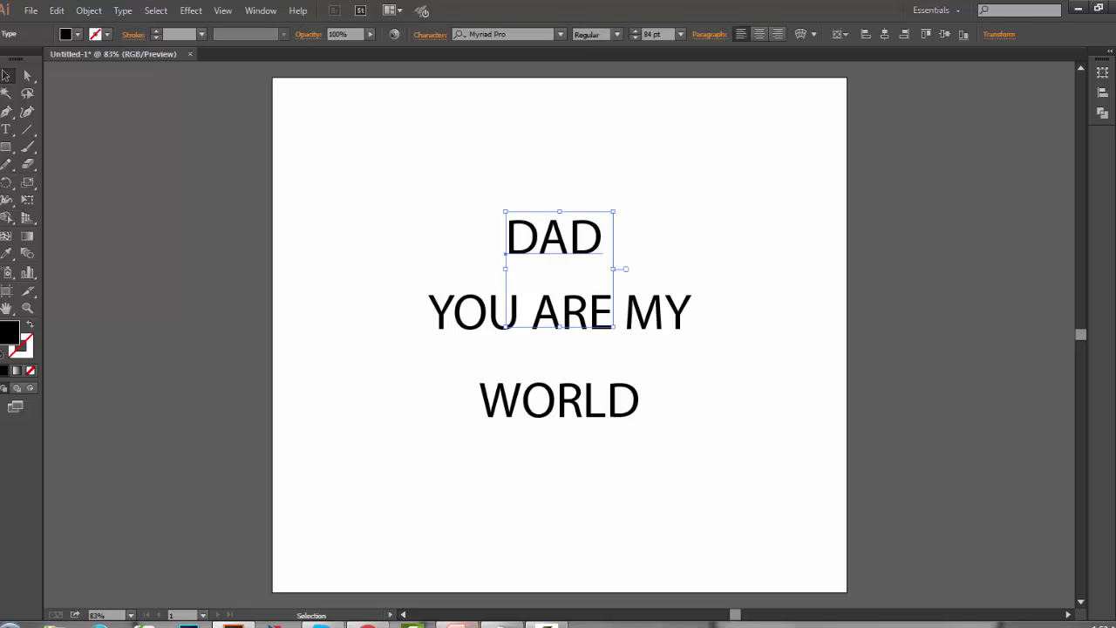
mouse_move(375, 624)
left_click(367, 549)
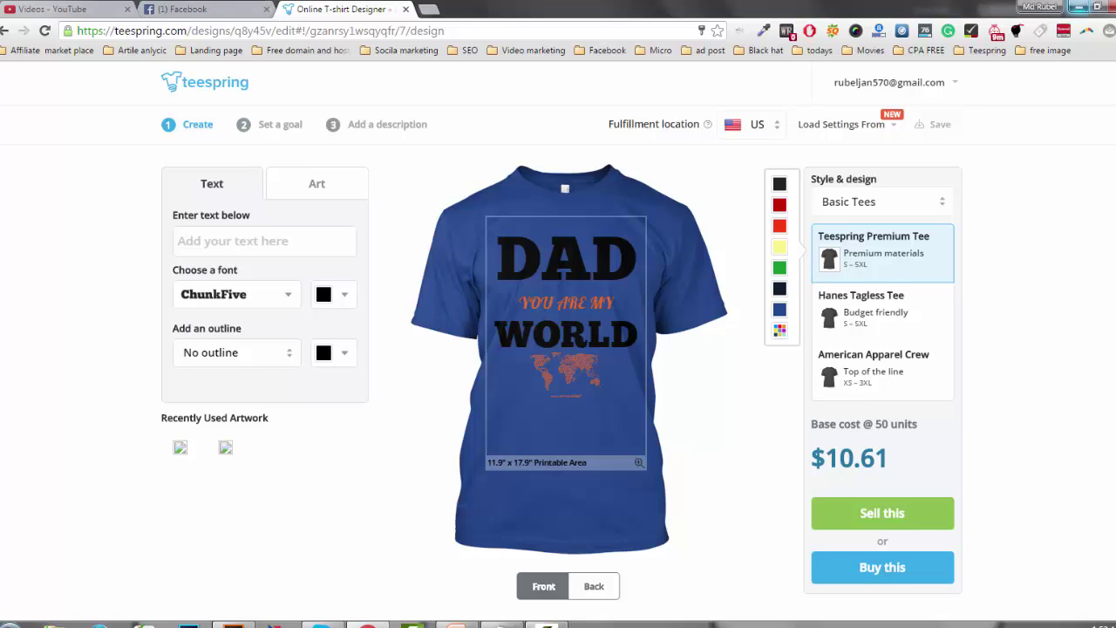
left_click(1078, 6)
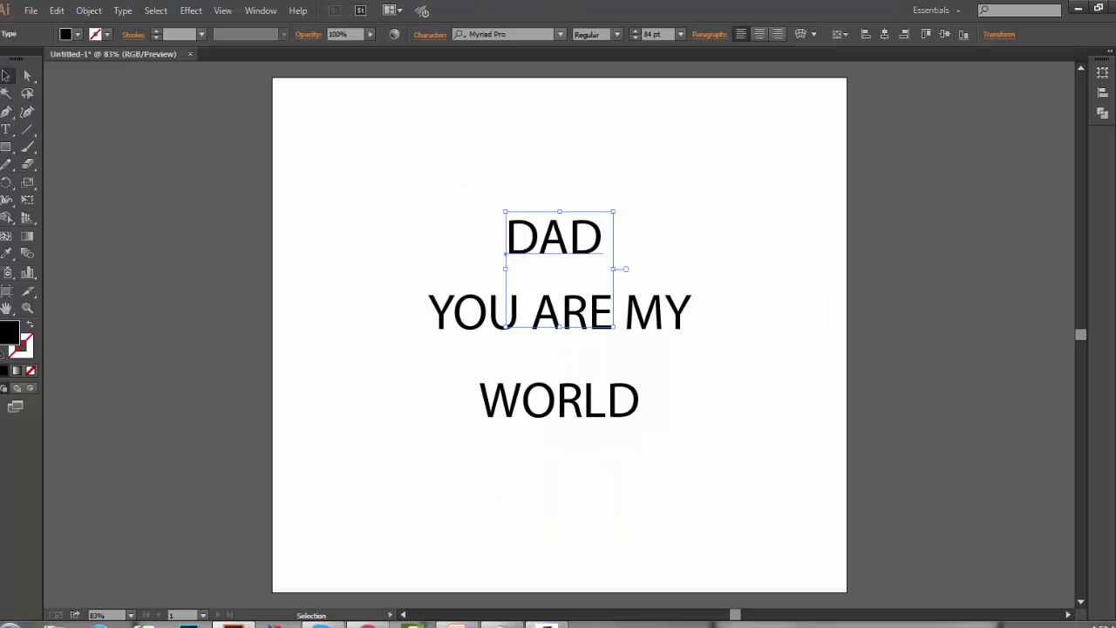
- Set the font of DAD to Gill Sans Ultra Bold
left_click(559, 34)
scroll(620, 151, "up", 8)
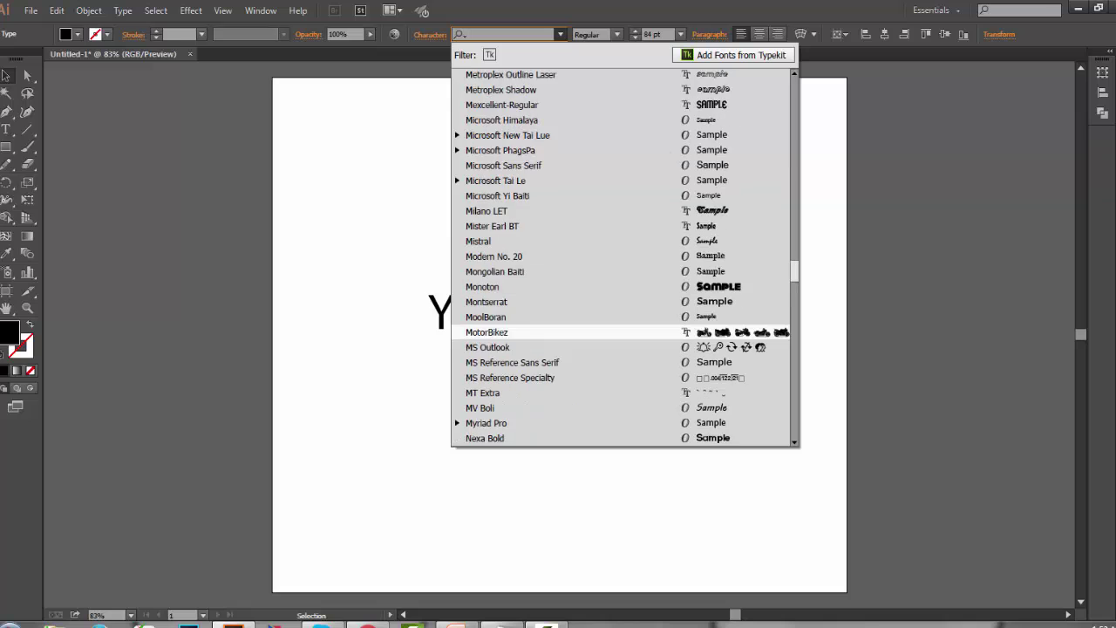
scroll(621, 151, "down", 6)
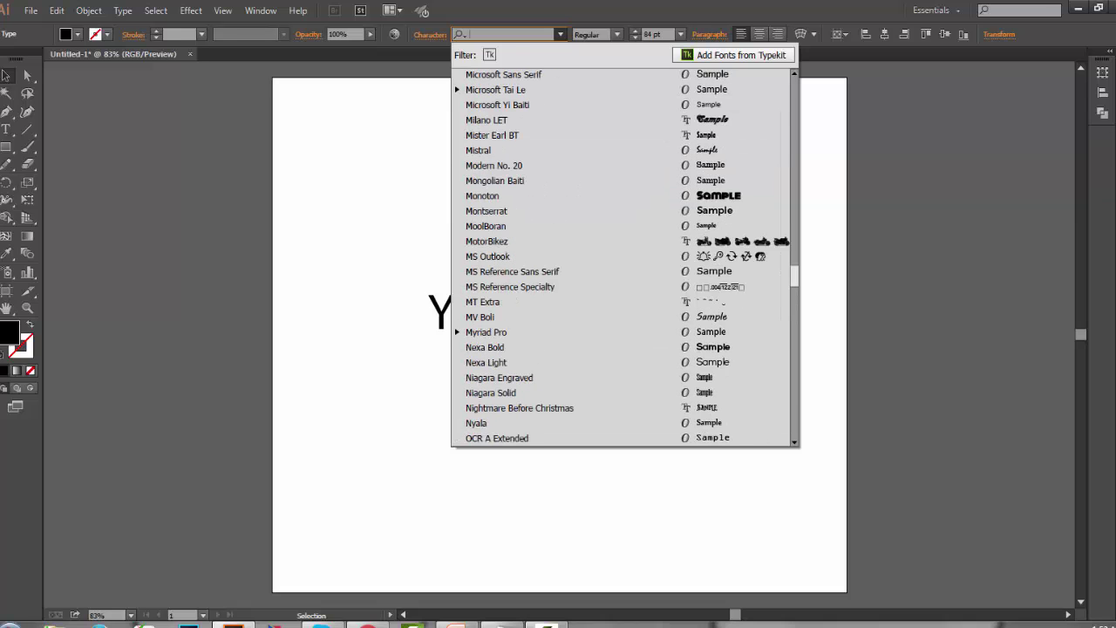
scroll(623, 257, "up", 20)
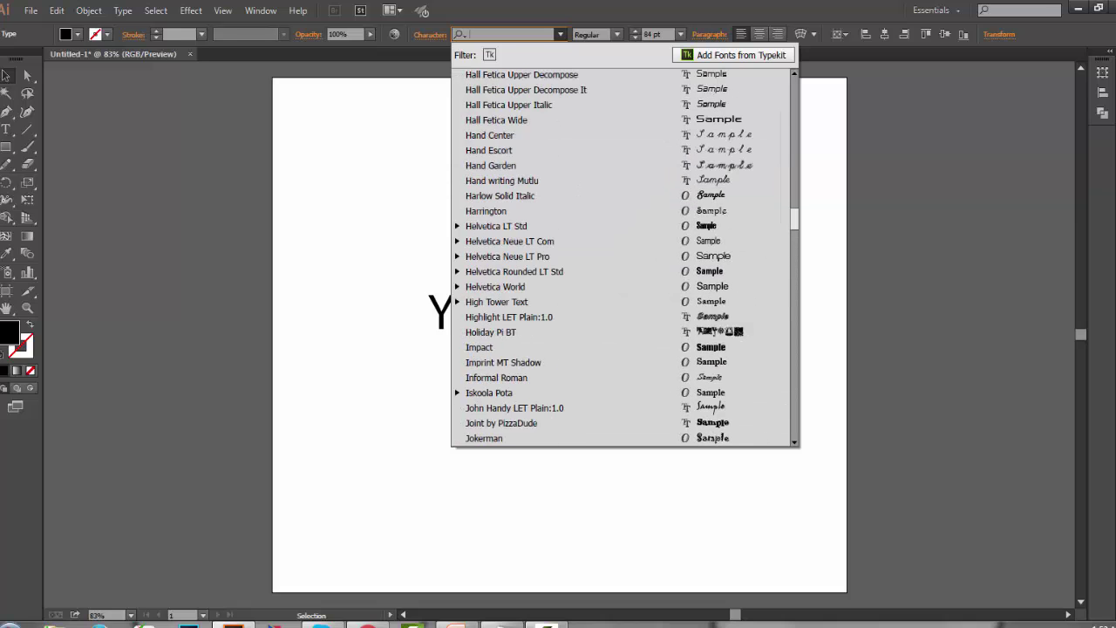
scroll(623, 257, "up", 15)
scroll(624, 257, "down", 1)
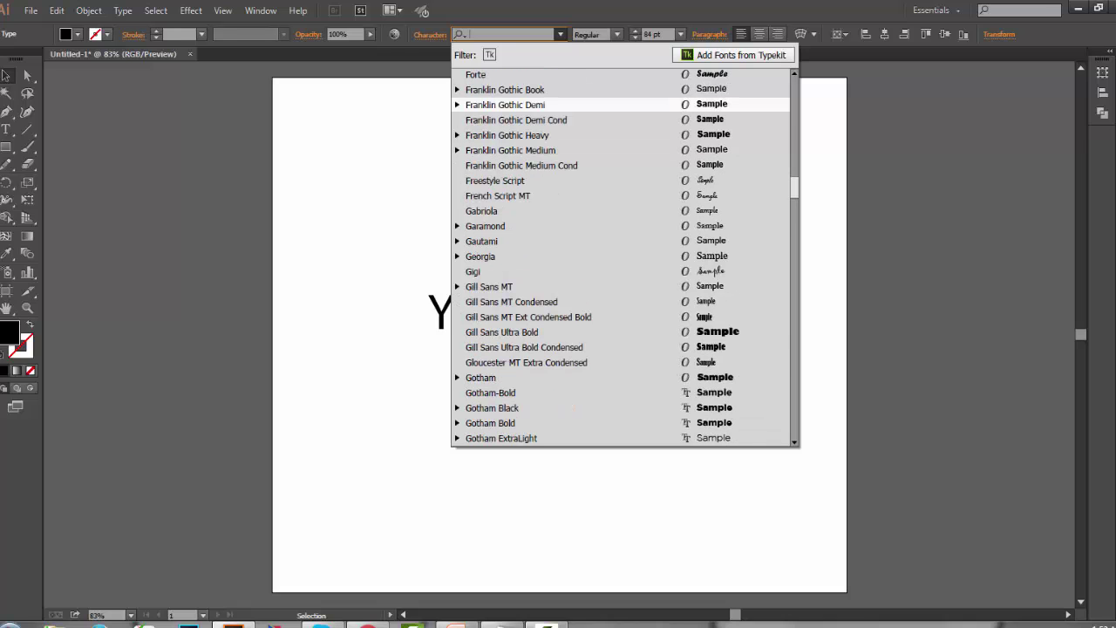
left_click(514, 331)
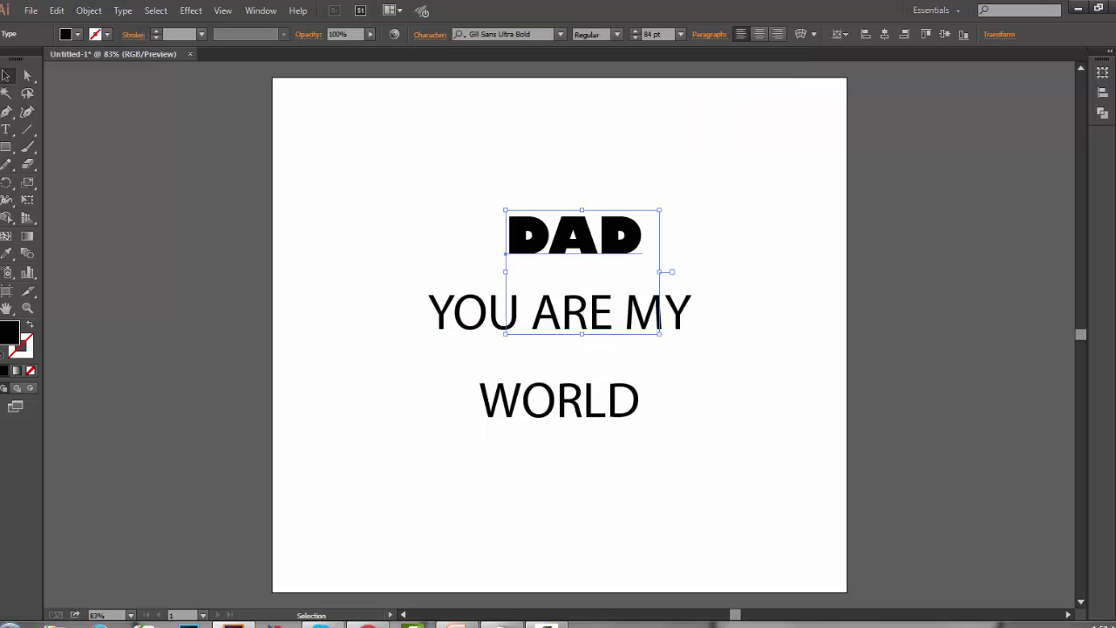
- Set the font of DAD to Colleged
left_click(560, 34)
scroll(624, 302, "up", 3)
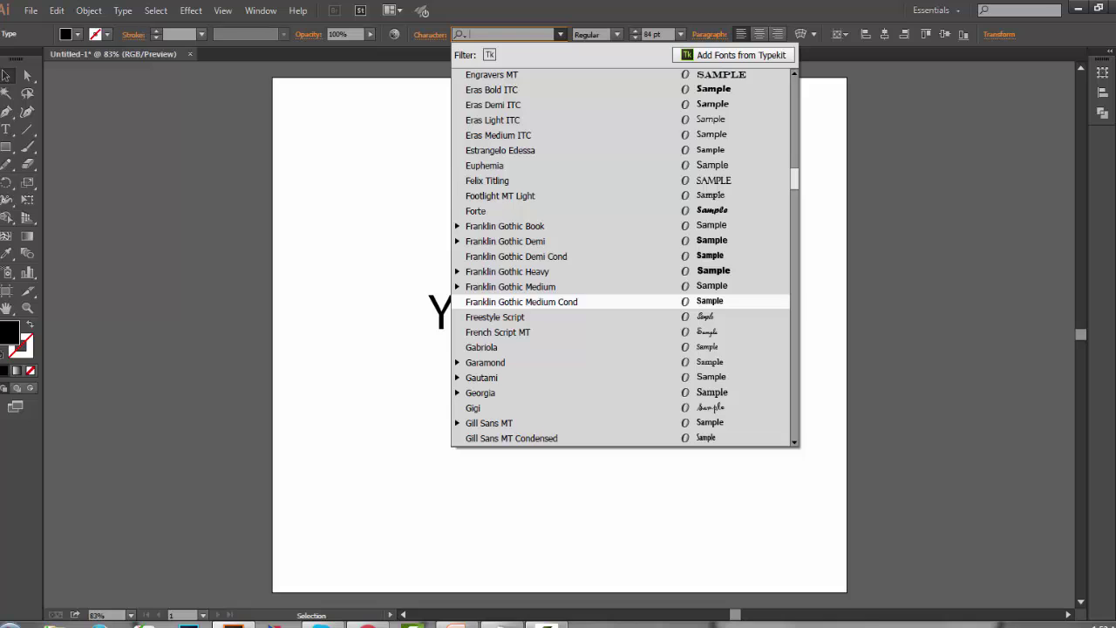
scroll(623, 301, "up", 12)
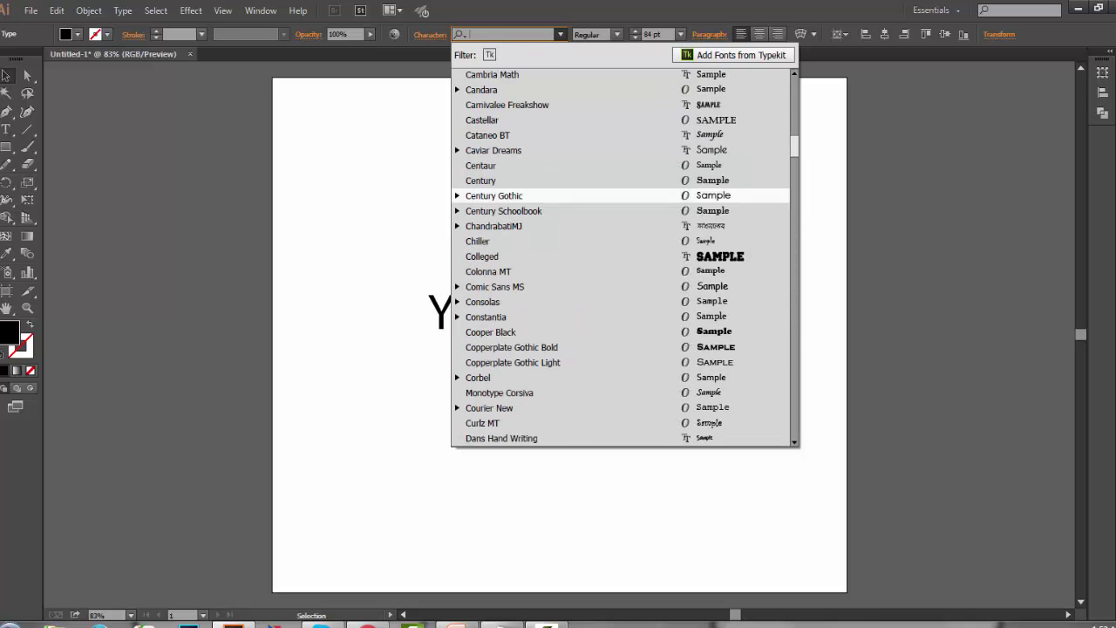
scroll(515, 242, "up", 1)
scroll(514, 242, "down", 1)
left_click(514, 257)
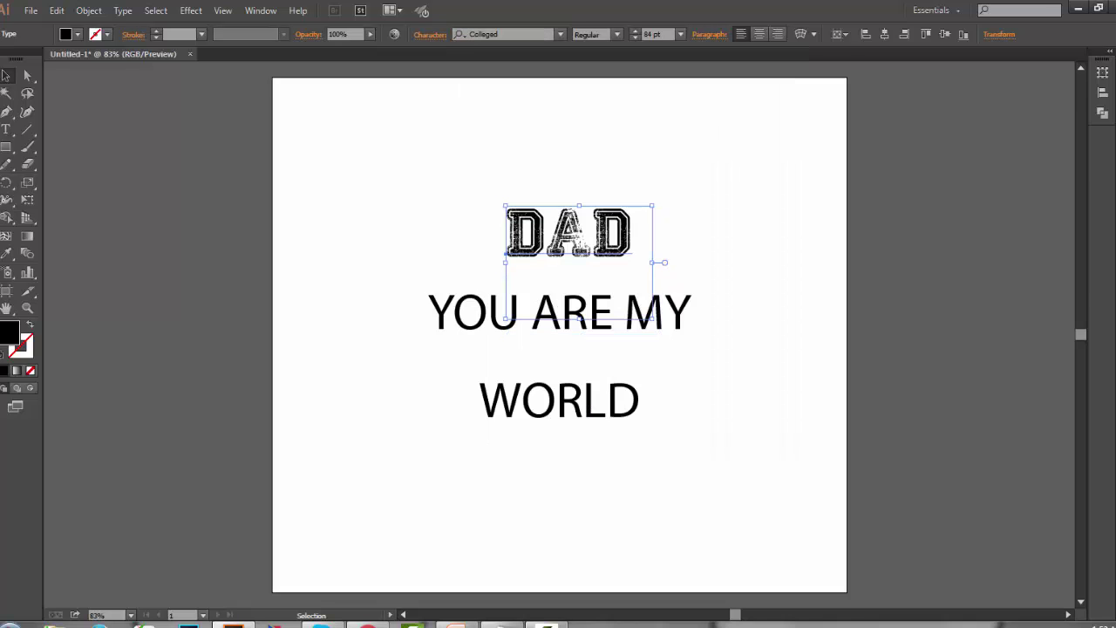
- Move DAD up, enlarge it to about 120 pt, and shift YOU ARE MY slightly down
left_click_drag(594, 240, 594, 214)
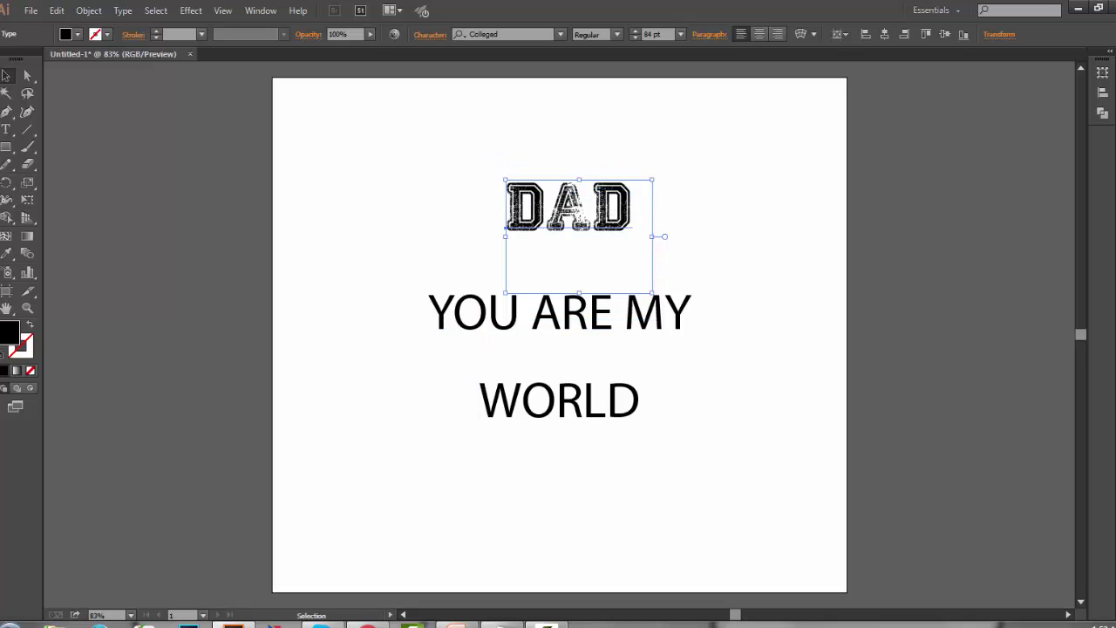
left_click_drag(505, 180, 442, 132)
left_click(559, 314)
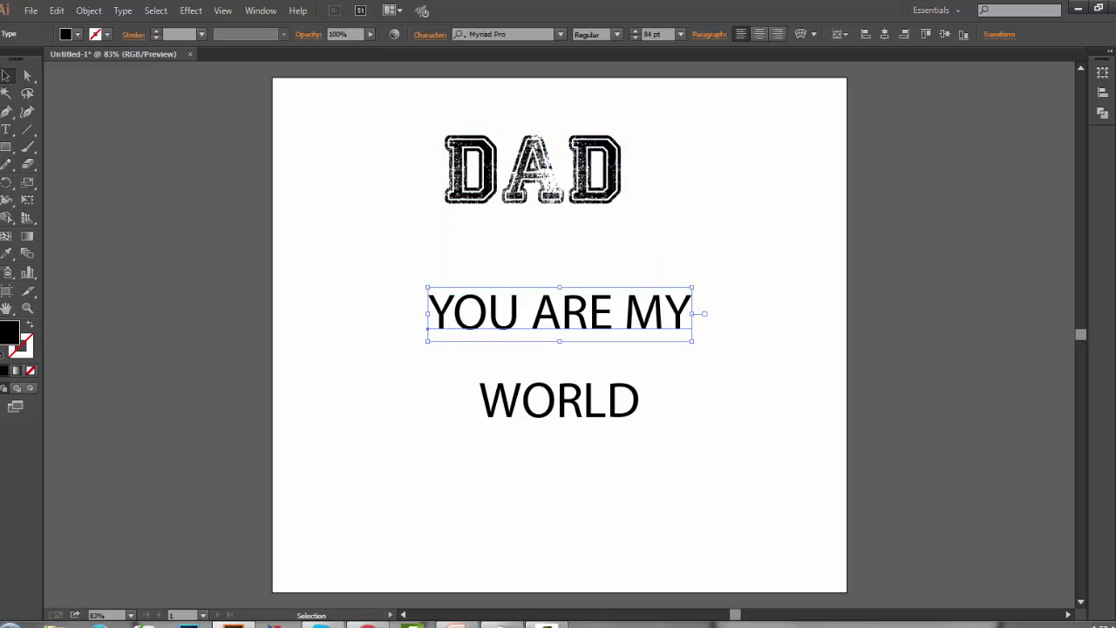
mouse_move(558, 312)
left_mouse_down()
mouse_move(545, 241)
mouse_move(588, 348)
mouse_move(562, 318)
left_mouse_up()
- Enlarge DAD to about 154 pt and place it just above YOU ARE MY
left_click(534, 167)
left_click(545, 174)
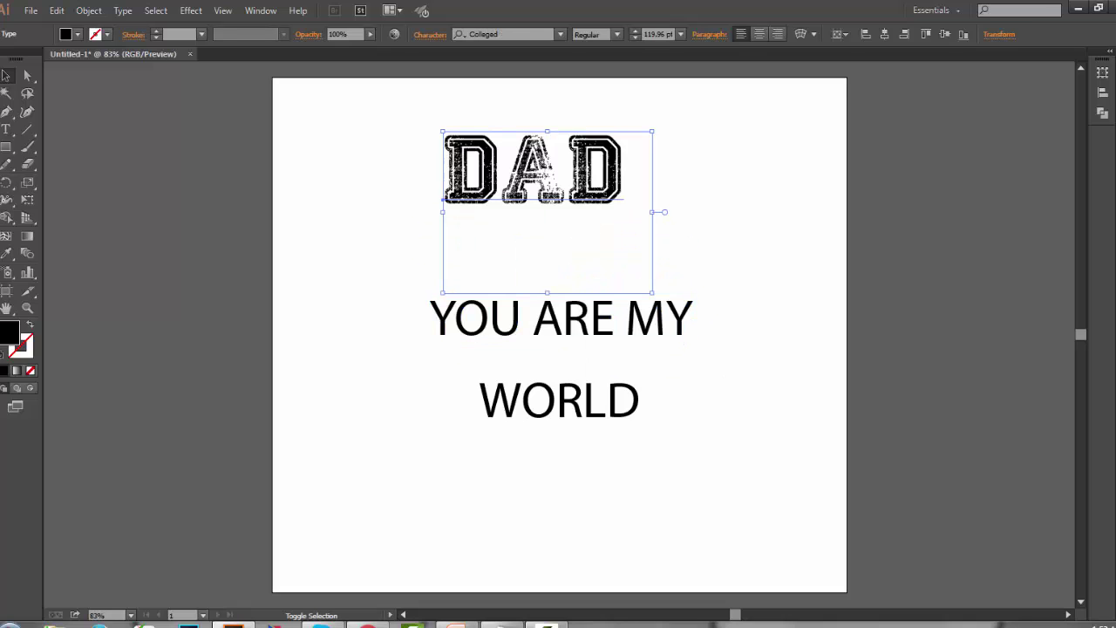
left_click_drag(692, 290, 650, 324)
left_click(672, 314, "shift")
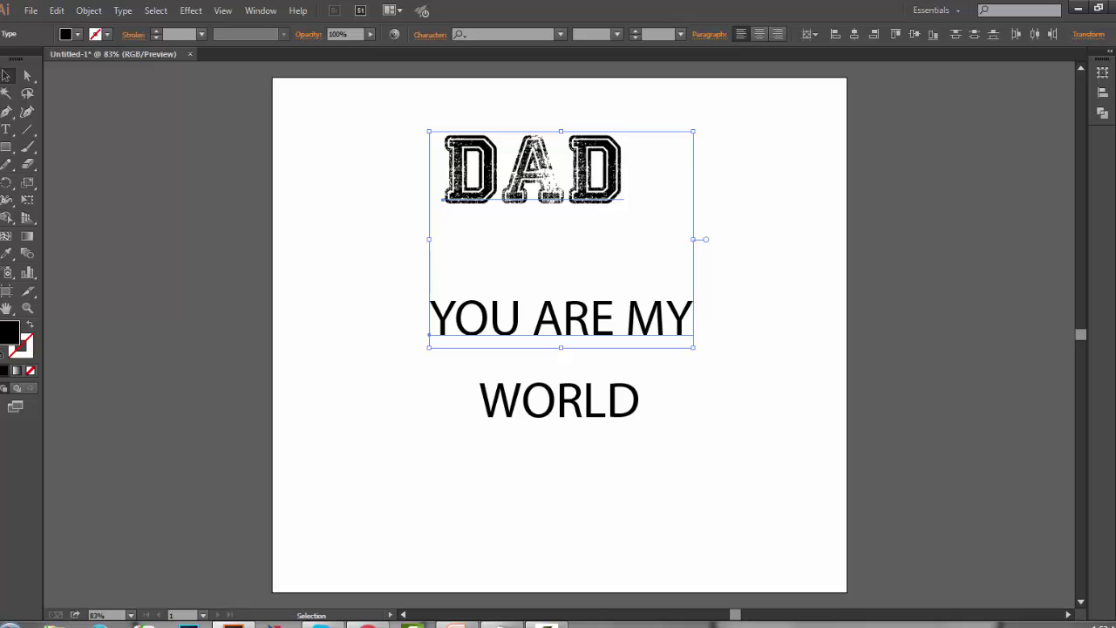
left_click(733, 271)
left_click(554, 179)
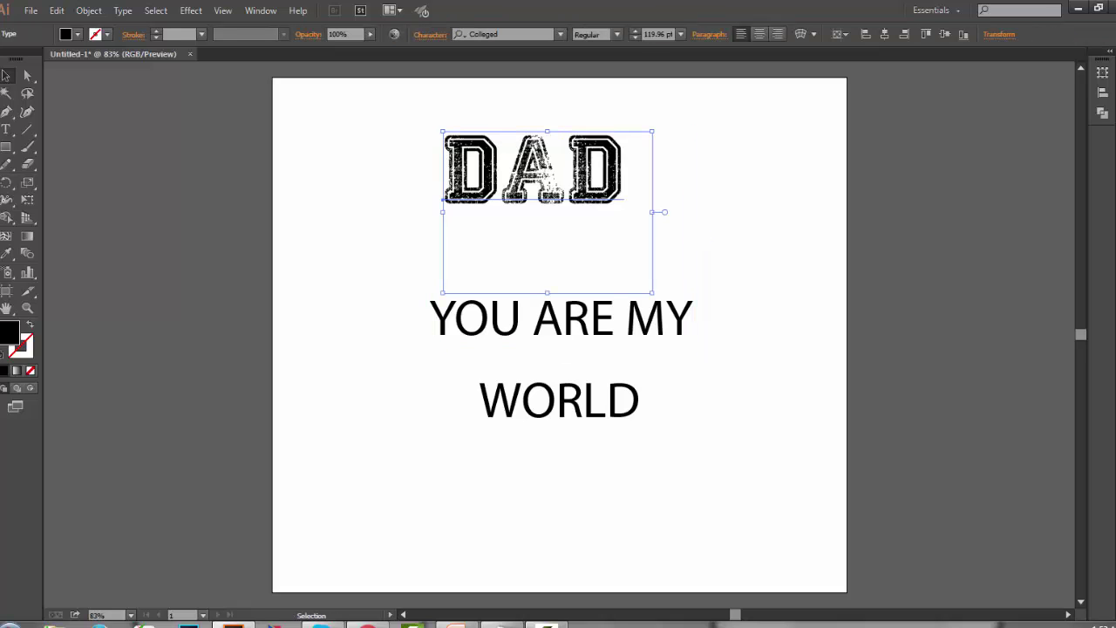
left_click_drag(652, 131, 718, 84)
left_click_drag(624, 271, 624, 389)
left_click(751, 349)
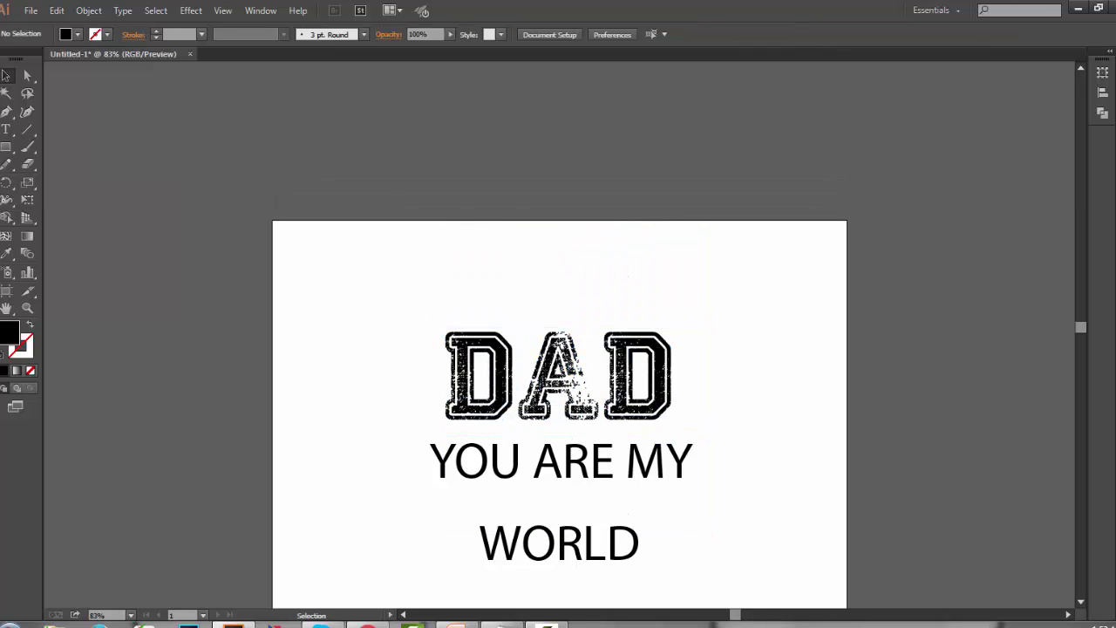
- Try Lucida Handwriting Italic and Segoe Script as the font for YOU ARE MY
scroll(752, 349, "down", 3)
left_click(582, 412)
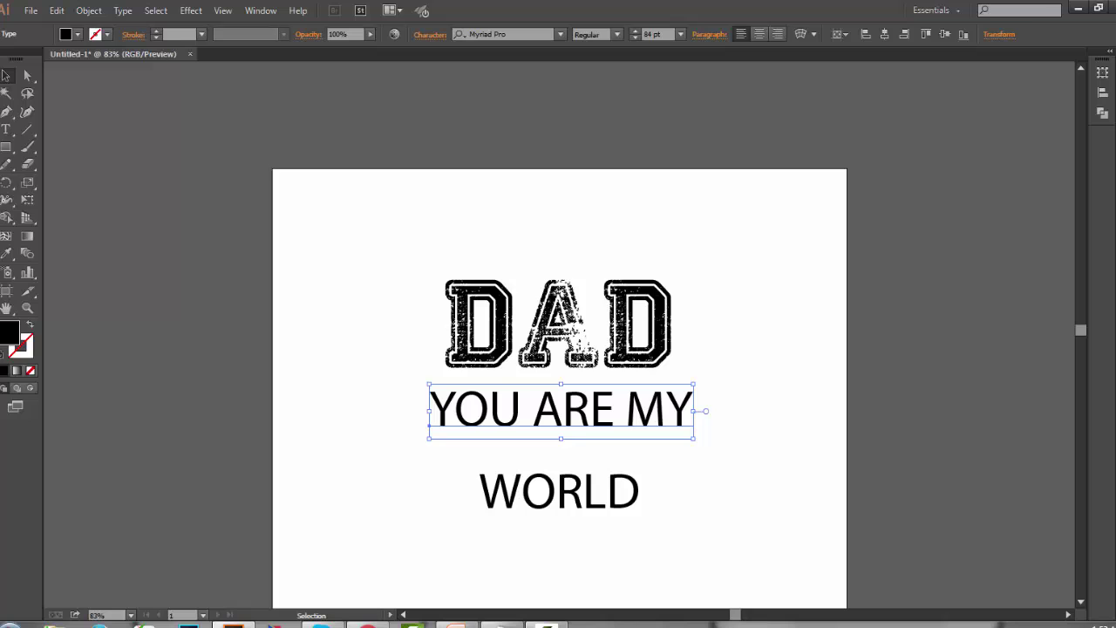
left_click(560, 34)
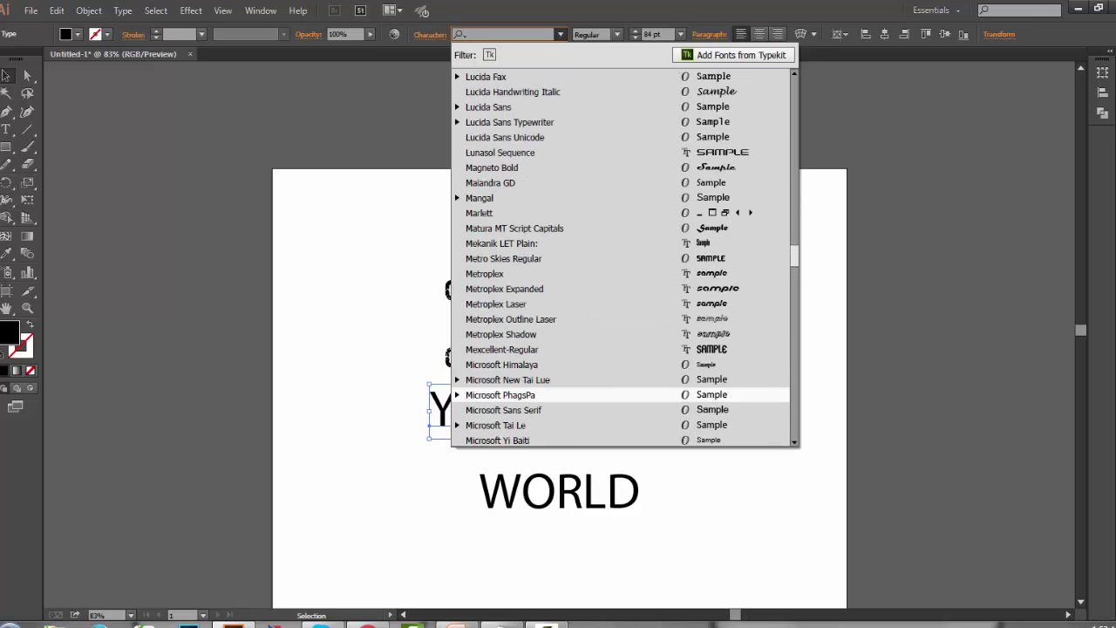
left_click(513, 92)
left_click(560, 34)
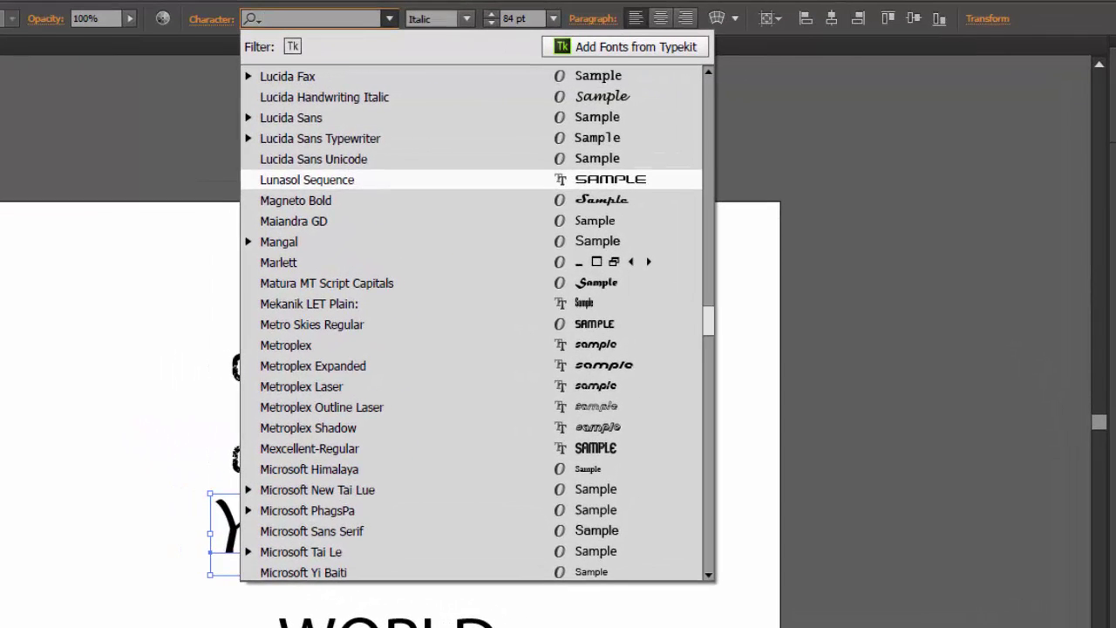
scroll(478, 322, "down", 10)
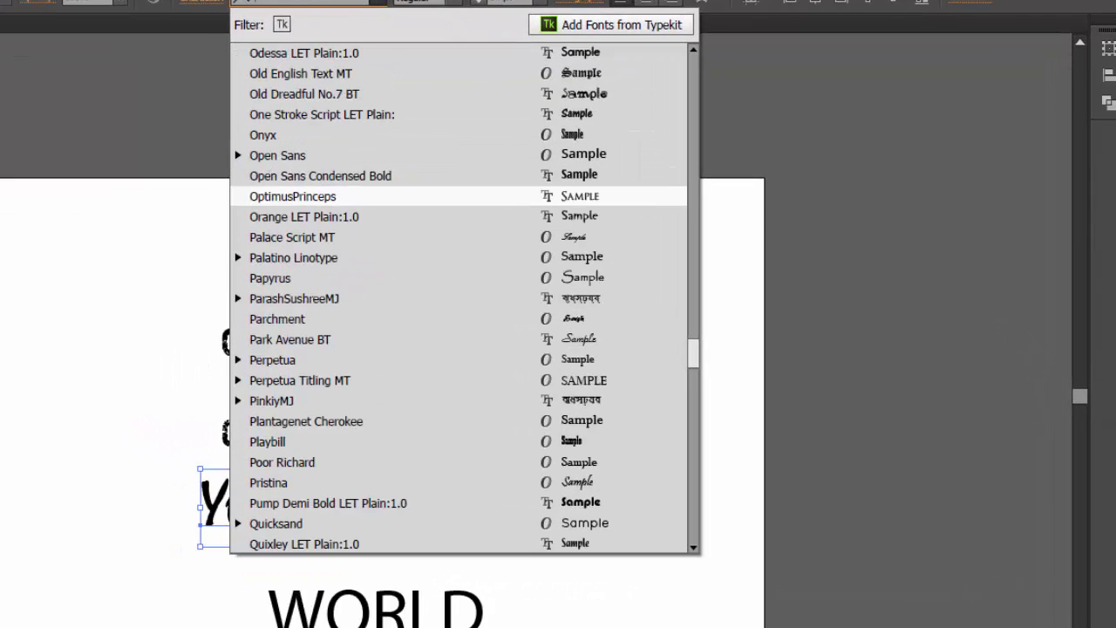
scroll(459, 297, "down", 3)
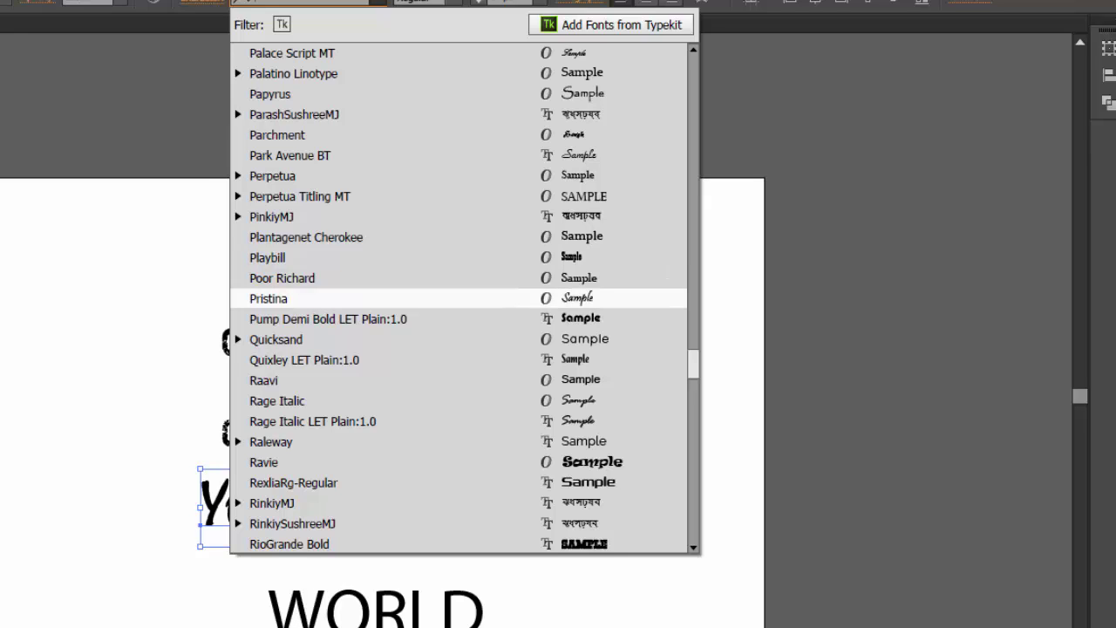
scroll(459, 297, "down", 1)
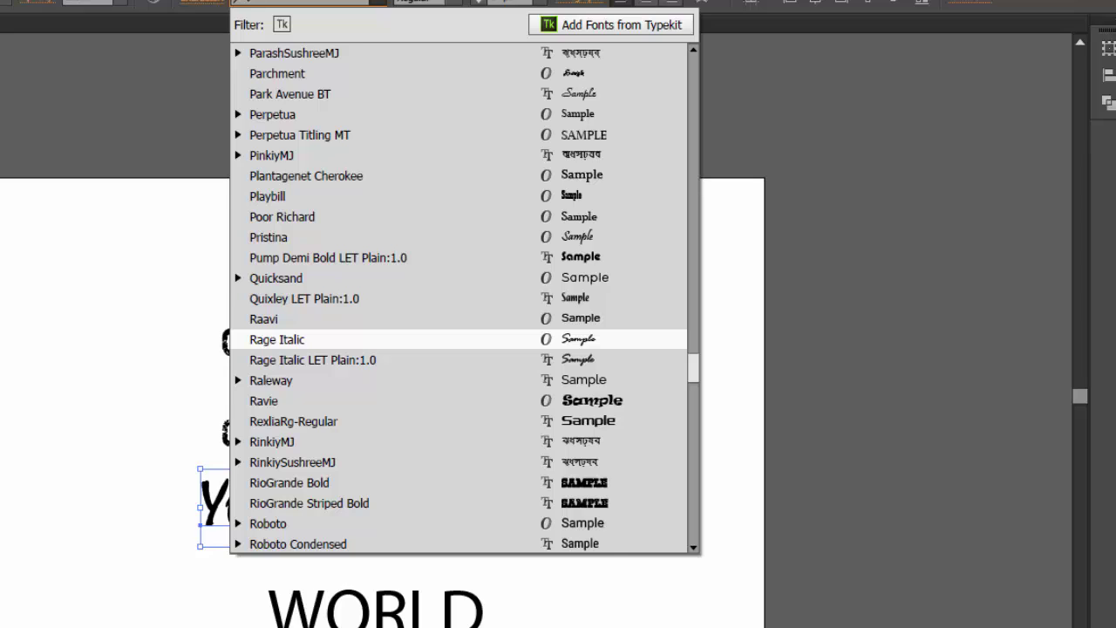
scroll(458, 297, "down", 6)
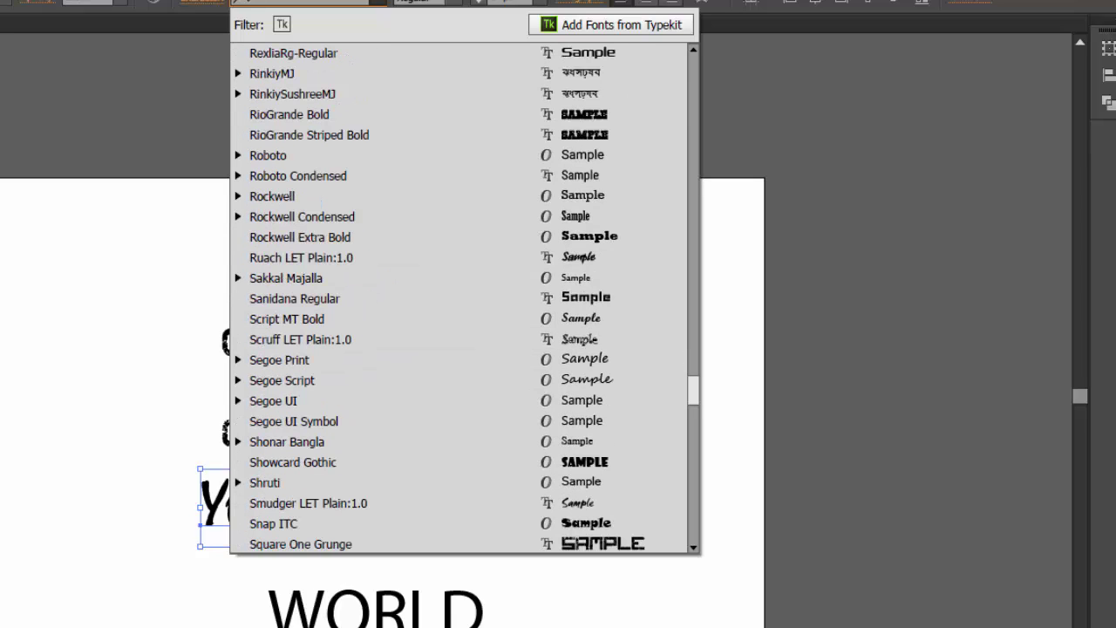
left_click(436, 380)
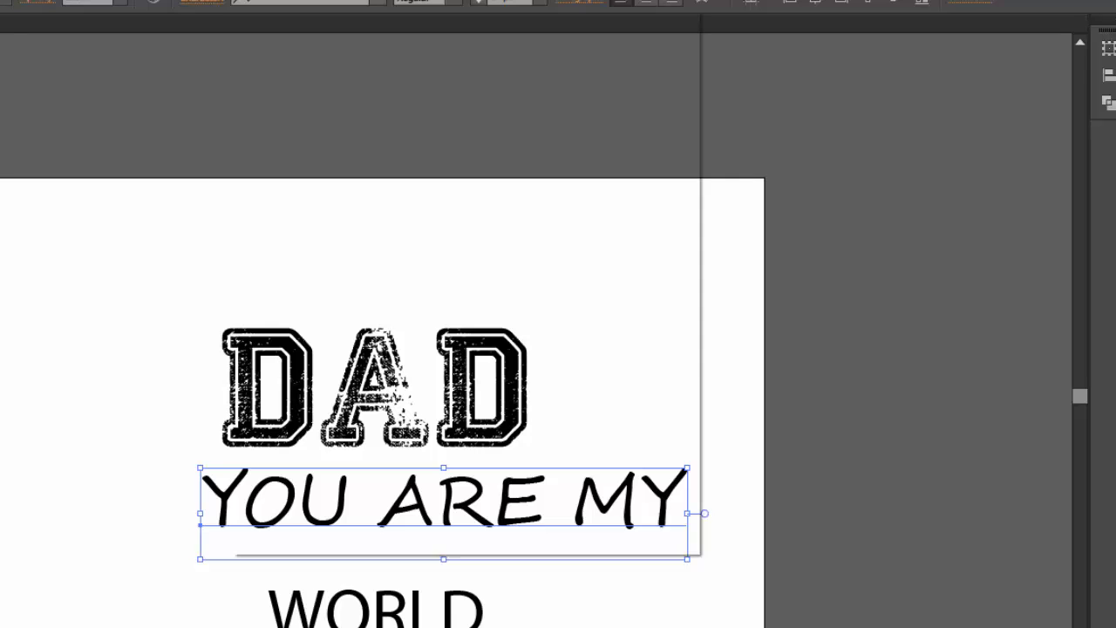
- Set the font of YOU ARE MY to Rage Italic
left_click(377, 3)
scroll(458, 297, "down", 6)
scroll(459, 279, "down", 1)
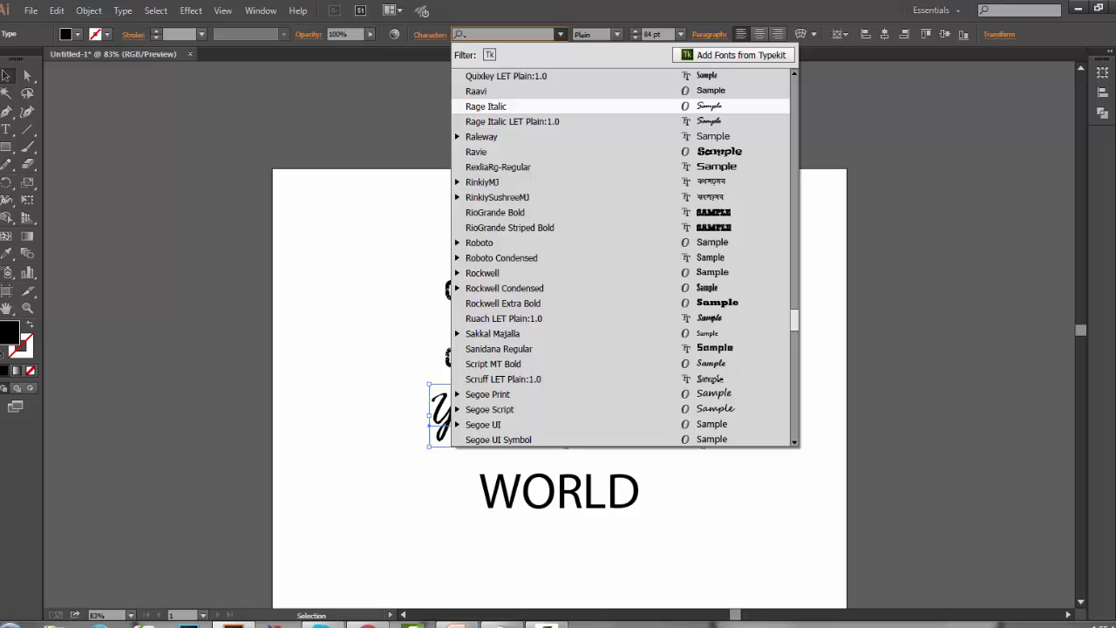
left_click(485, 106)
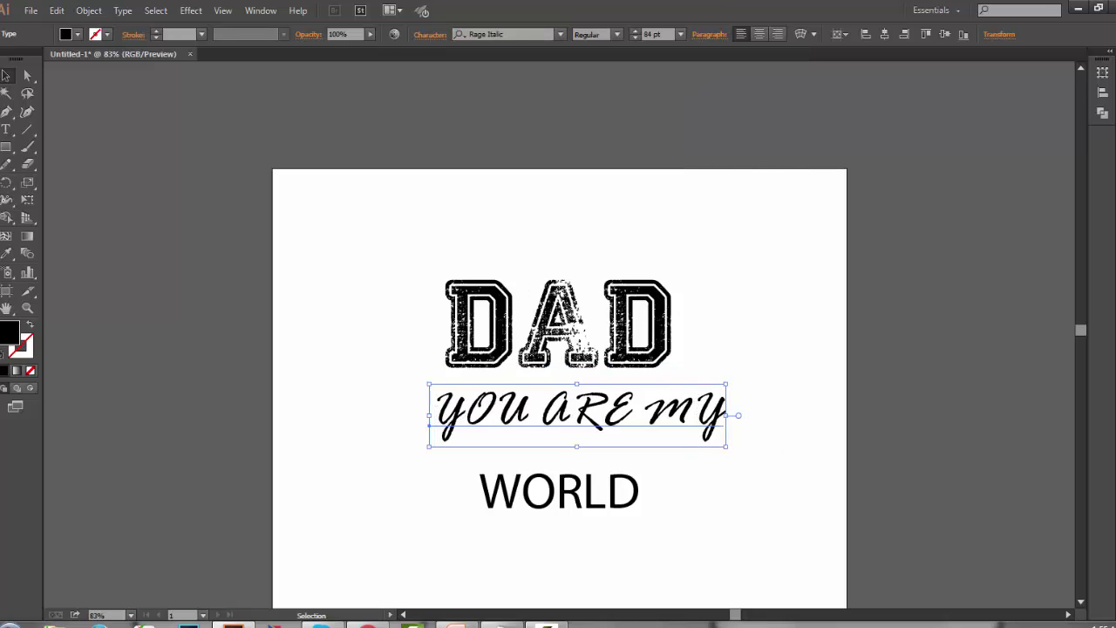
- Reduce YOU ARE MY to 65 pt and move it directly beneath DAD so that both lines span about the same width
left_click(668, 35)
scroll(668, 35, "down", 5)
key("Down")
key("Down")
key("Down")
key("Down")
key("Down")
key("Down")
key("Down")
key("Down")
key("Down")
key("Down")
key("Down")
key("Down")
key("Down")
key("Down")
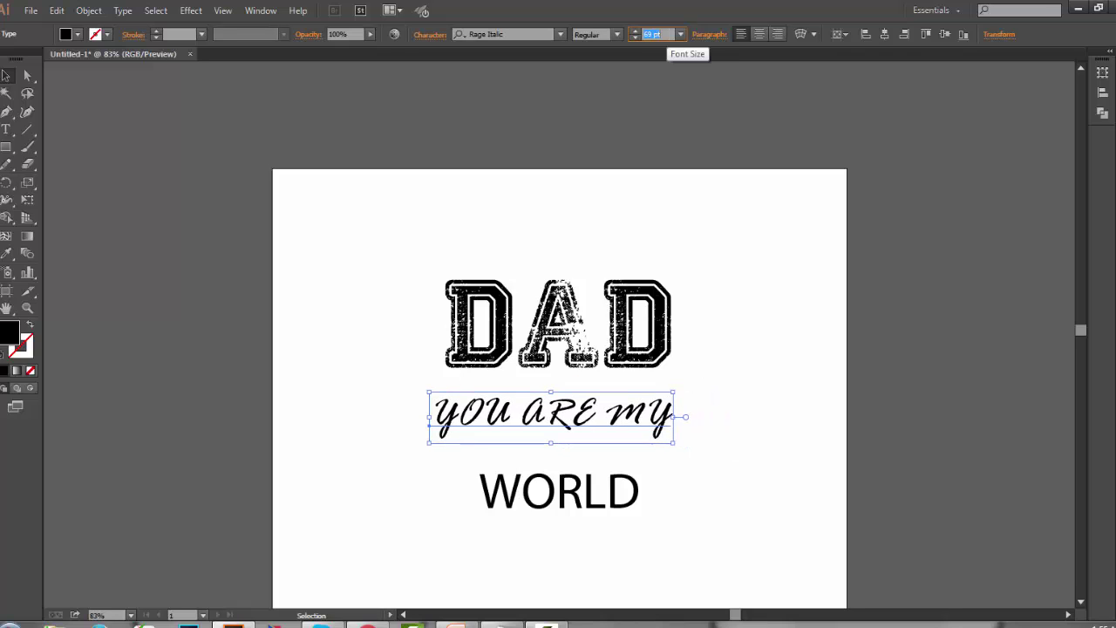
mouse_move(576, 424)
left_mouse_down()
mouse_move(598, 408)
mouse_move(590, 411)
left_mouse_up()
scroll(590, 411, "down", 4)
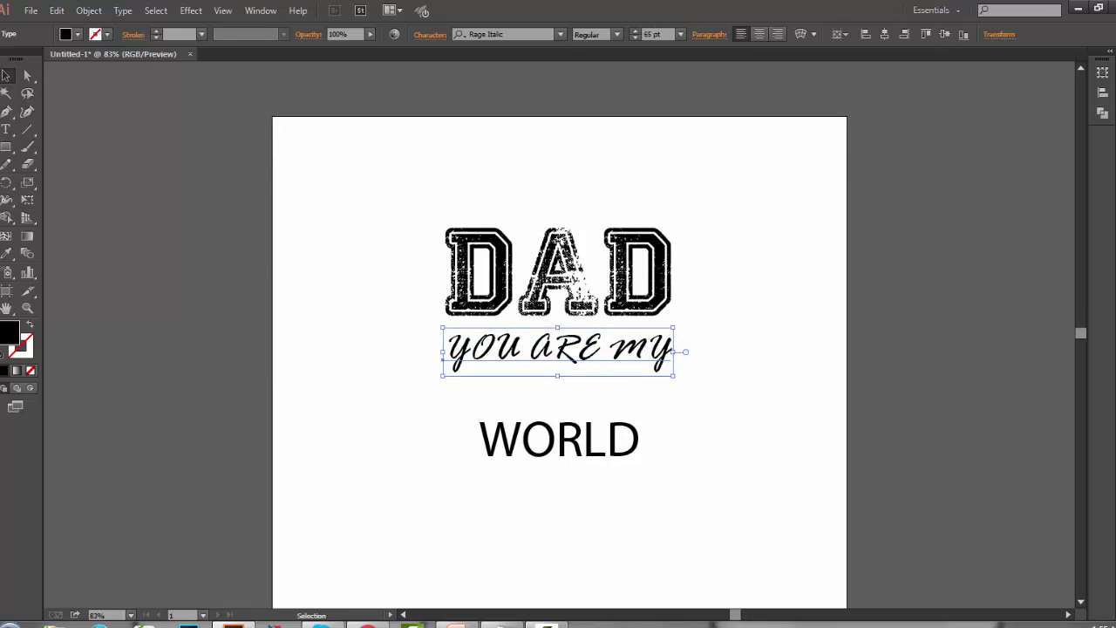
- Show the rulers and place vertical guides along the left and right edges of DAD, at X 291 px and 667 px
key("ctrl+r")
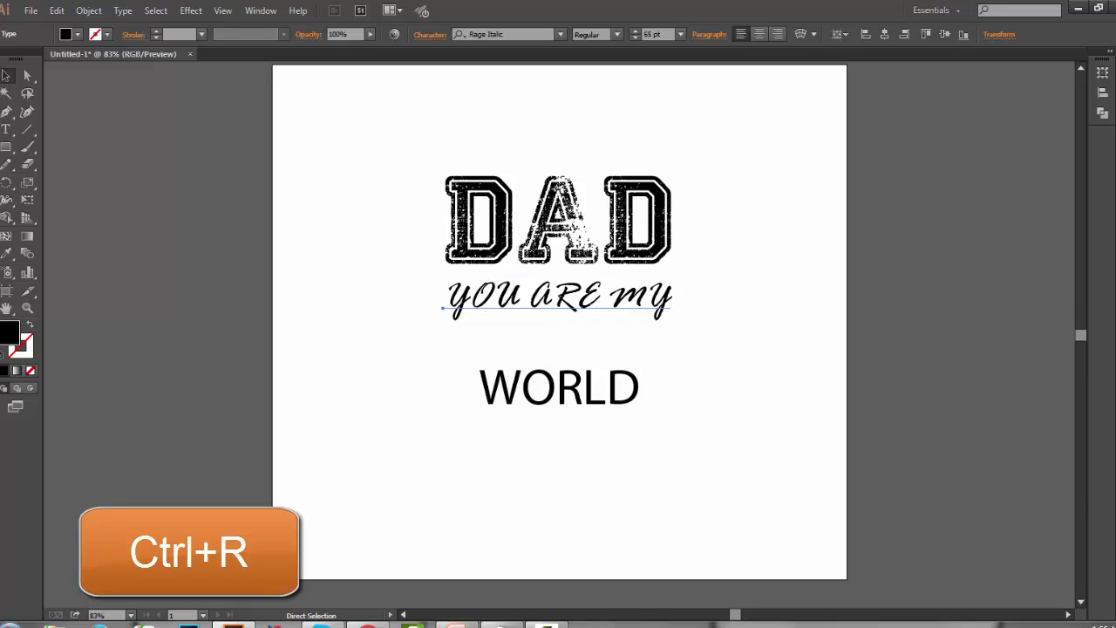
key("ctrl+r")
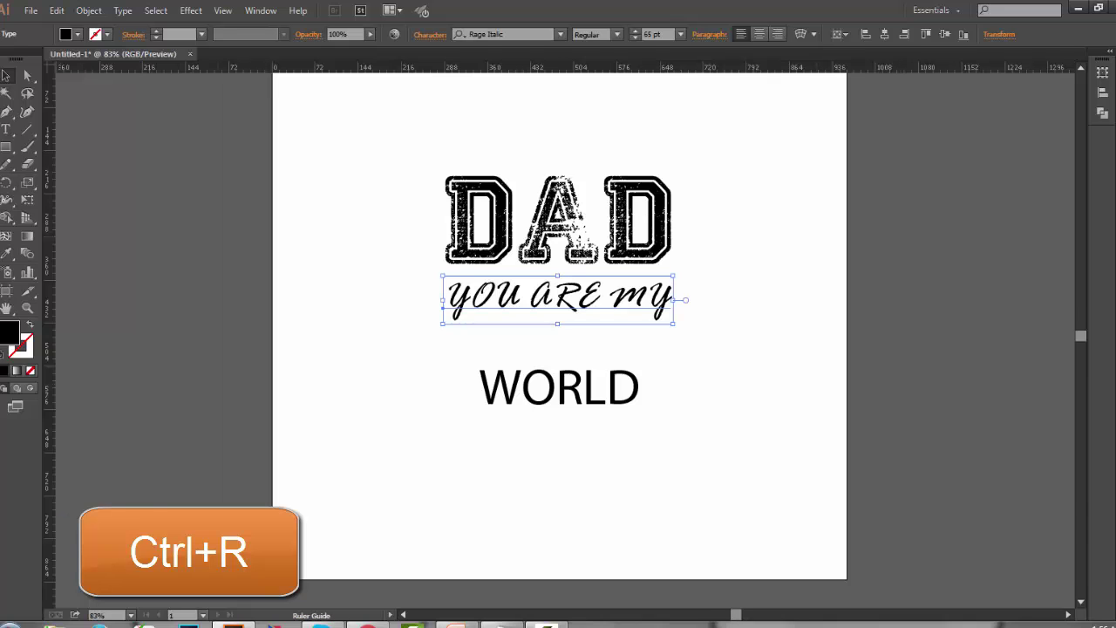
left_click_drag(48, 305, 484, 305)
left_click_drag(453, 256, 446, 256)
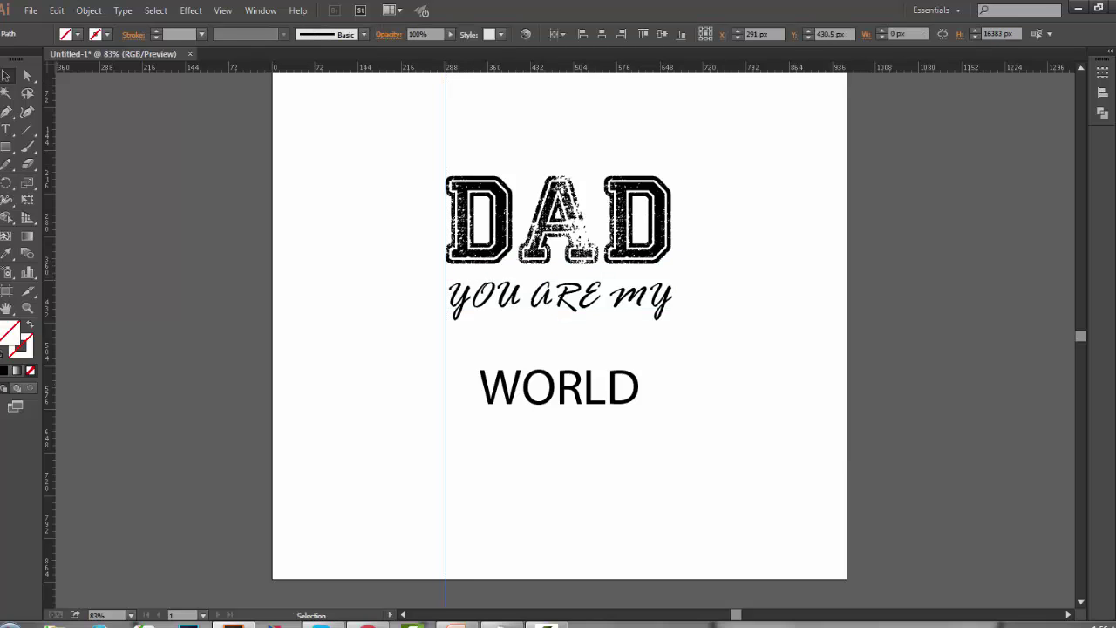
left_click_drag(50, 255, 670, 255)
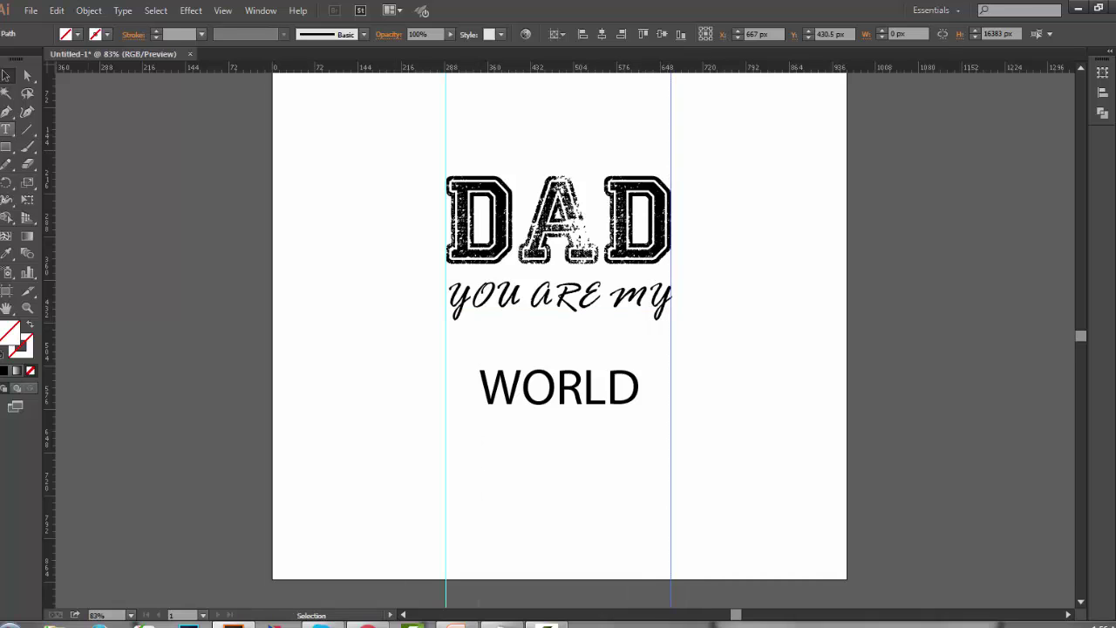
- Nudge YOU ARE MY slightly left to fit between the two vertical guides
left_click(558, 301)
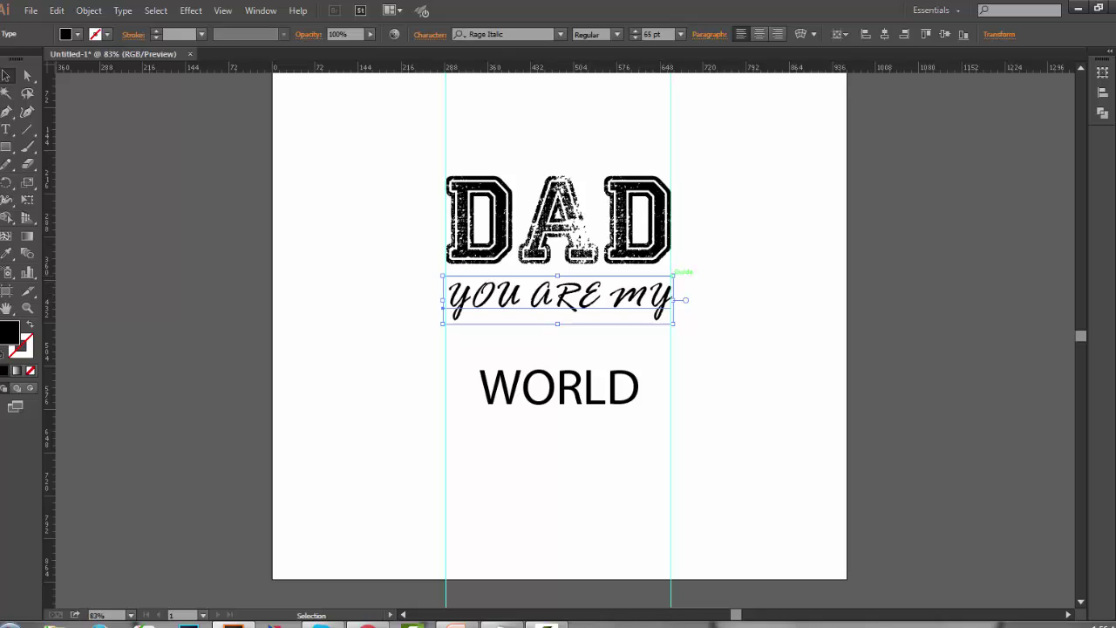
key("Left")
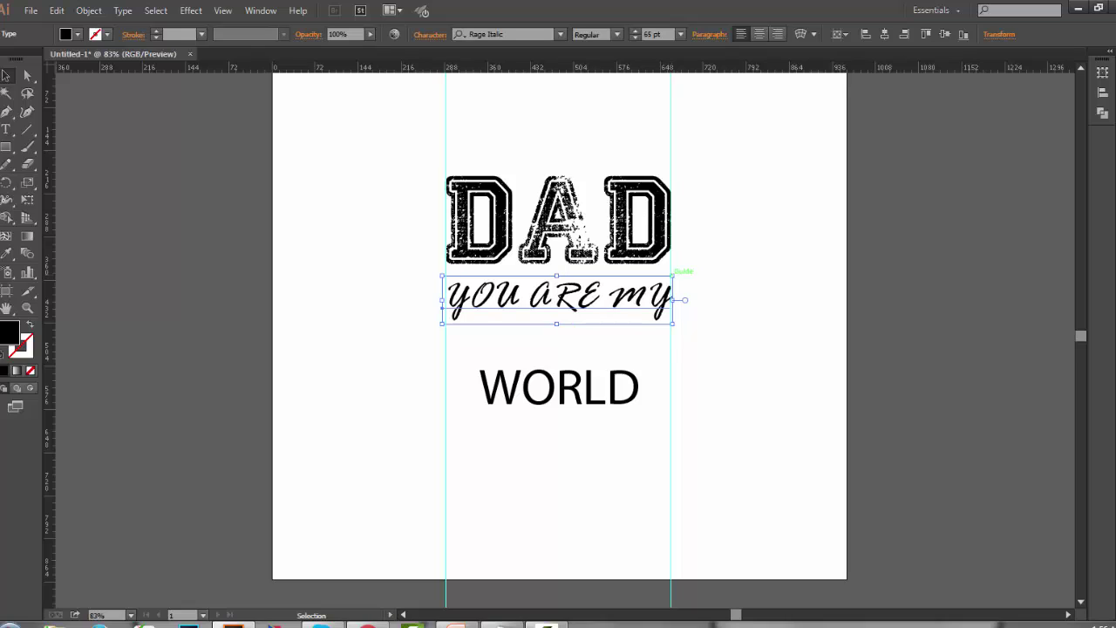
key("Left")
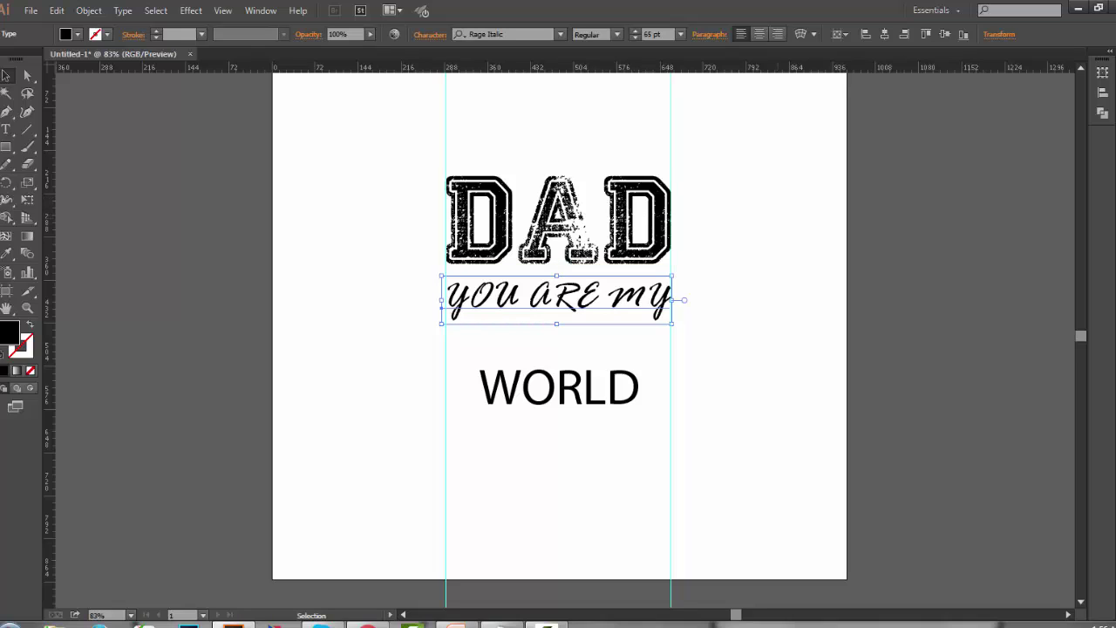
- Set WORLD in Britannic Bold at 116 pt and fit it between the guides directly under YOU ARE MY
left_click(559, 389)
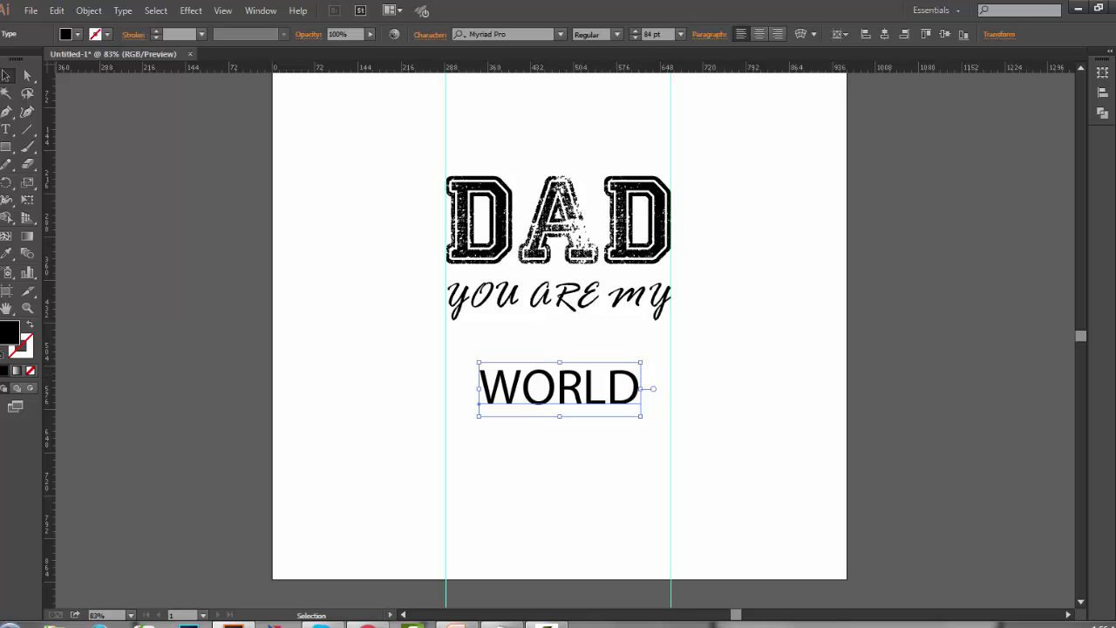
left_click(559, 34)
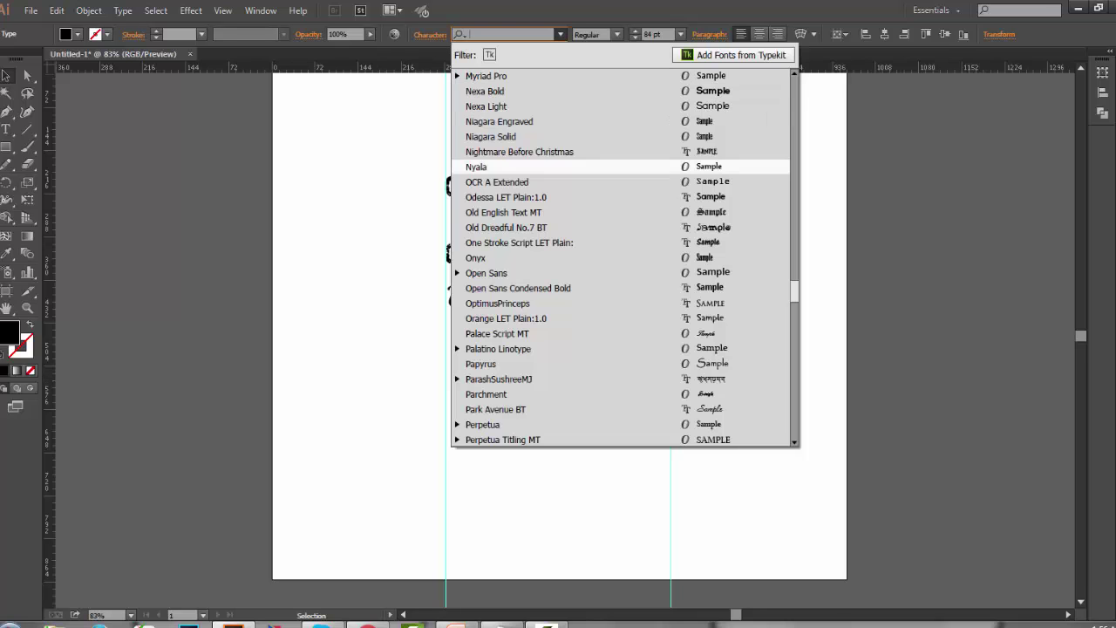
scroll(558, 262, "up", 5)
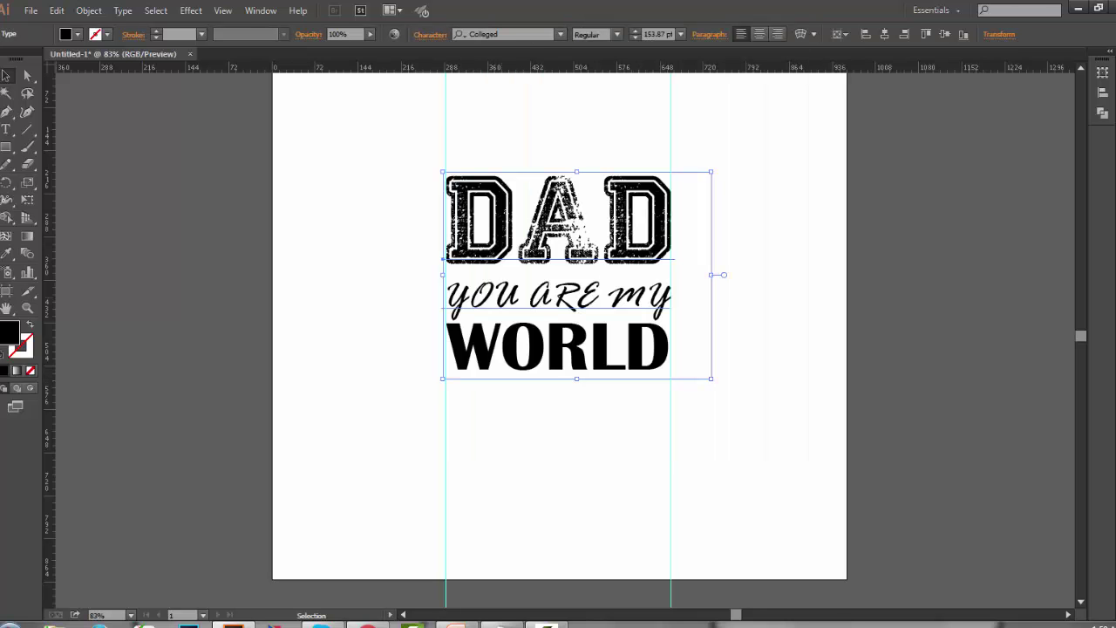
left_click(559, 299)
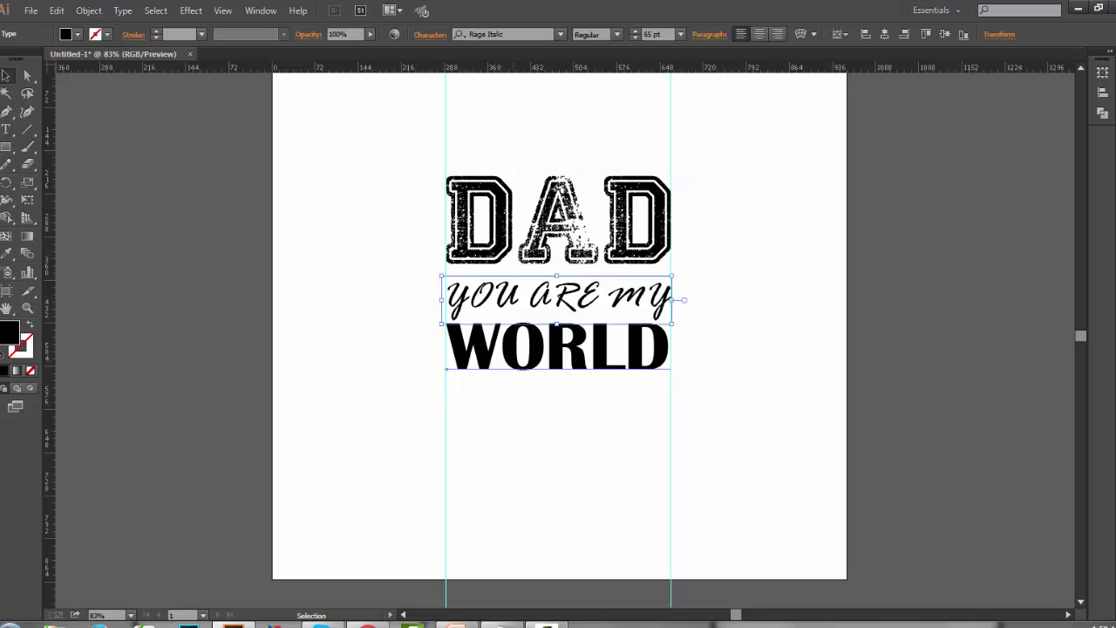
left_click(550, 350)
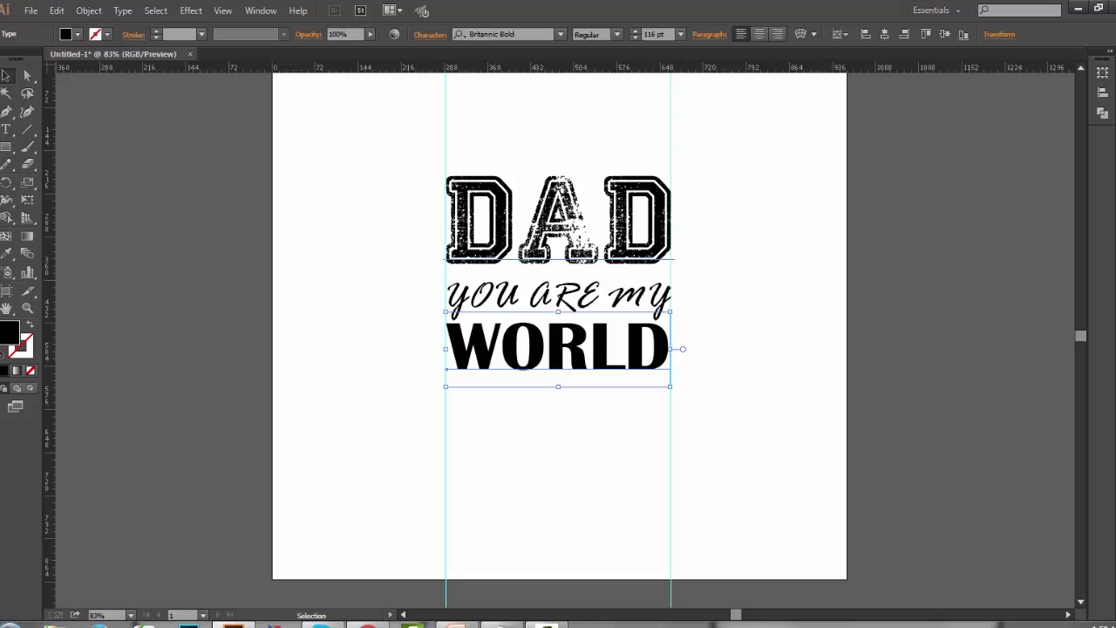
scroll(559, 331, "up", 2)
scroll(559, 331, "down", 1)
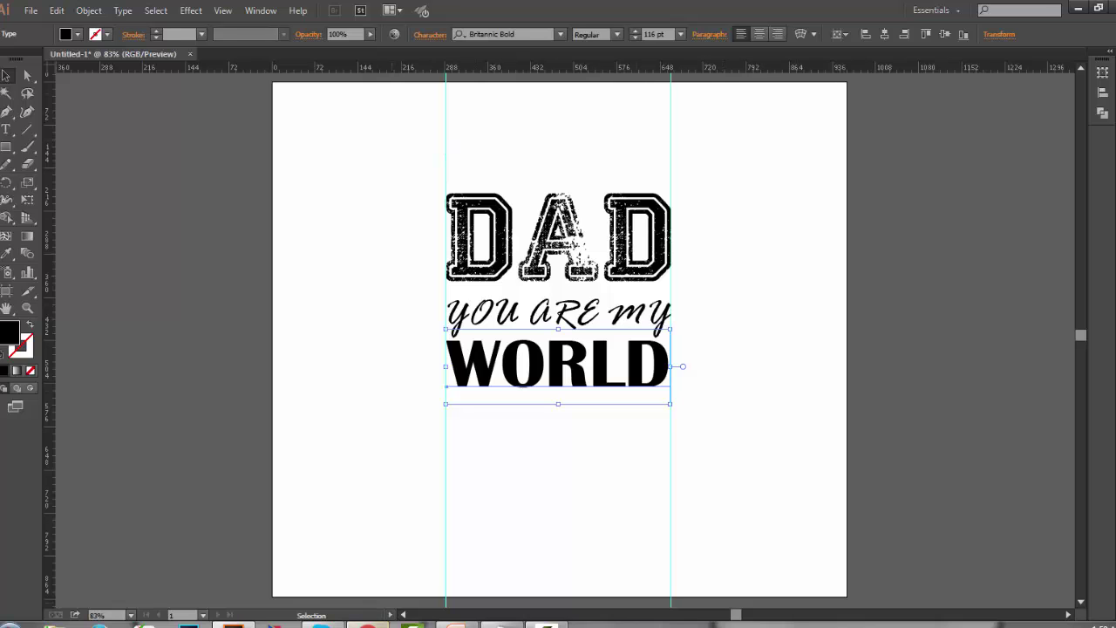
- Switch to Chrome and search Google for "world vector" in a new tab
left_click(370, 624)
key("ctrl+t")
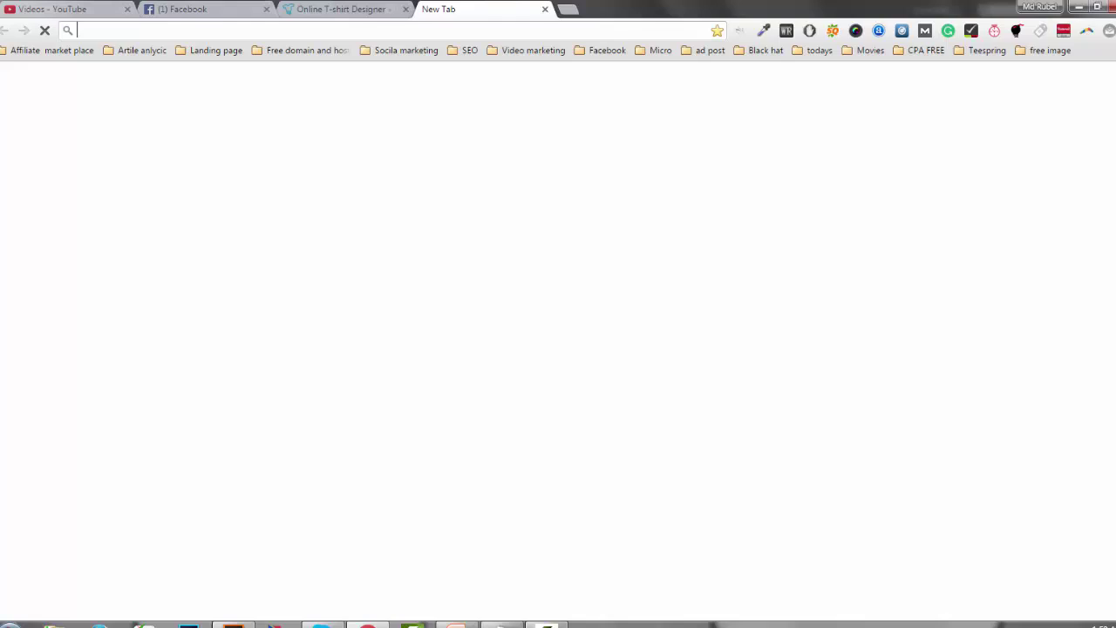
type("world")
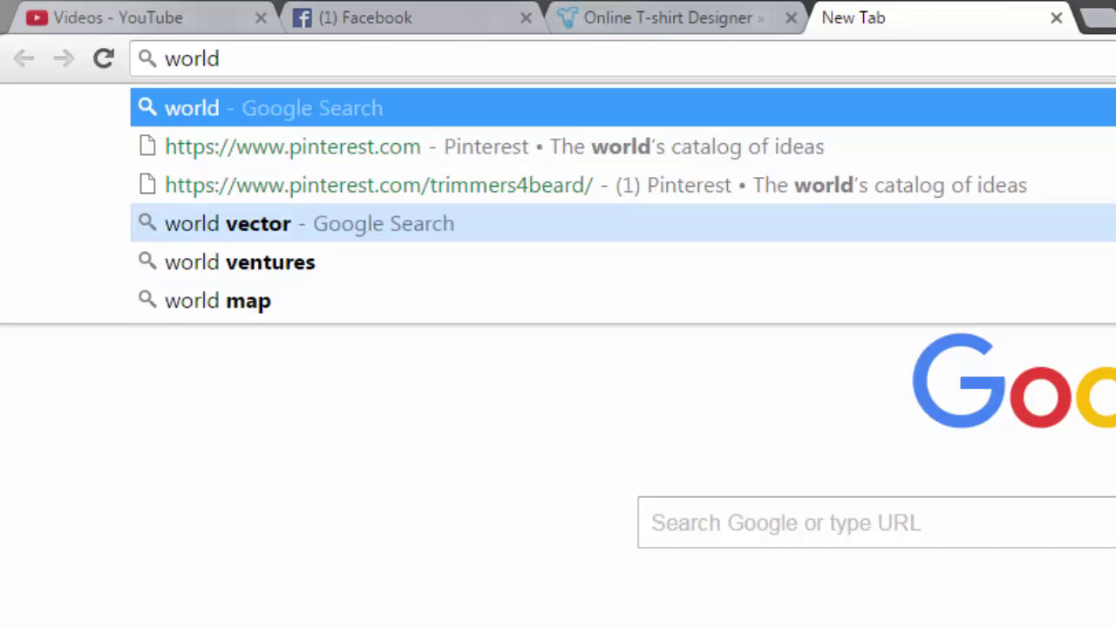
left_click(309, 224)
key("Return")
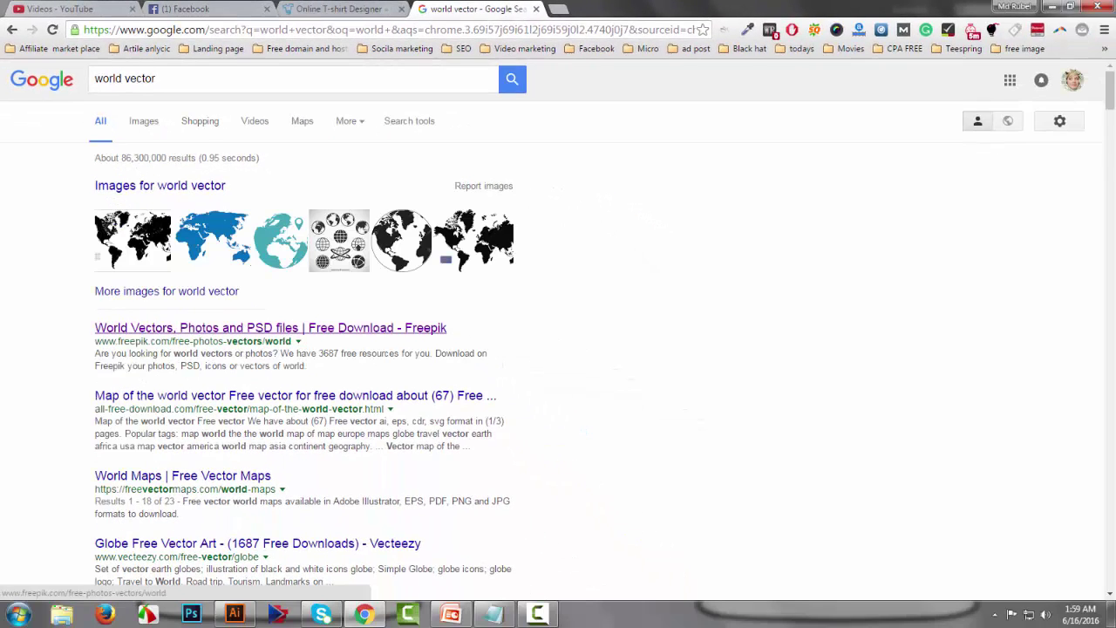
- Open the Freepik world vectors result in a separate tab and go to the World map icons page
right_click(261, 330)
left_click(305, 340)
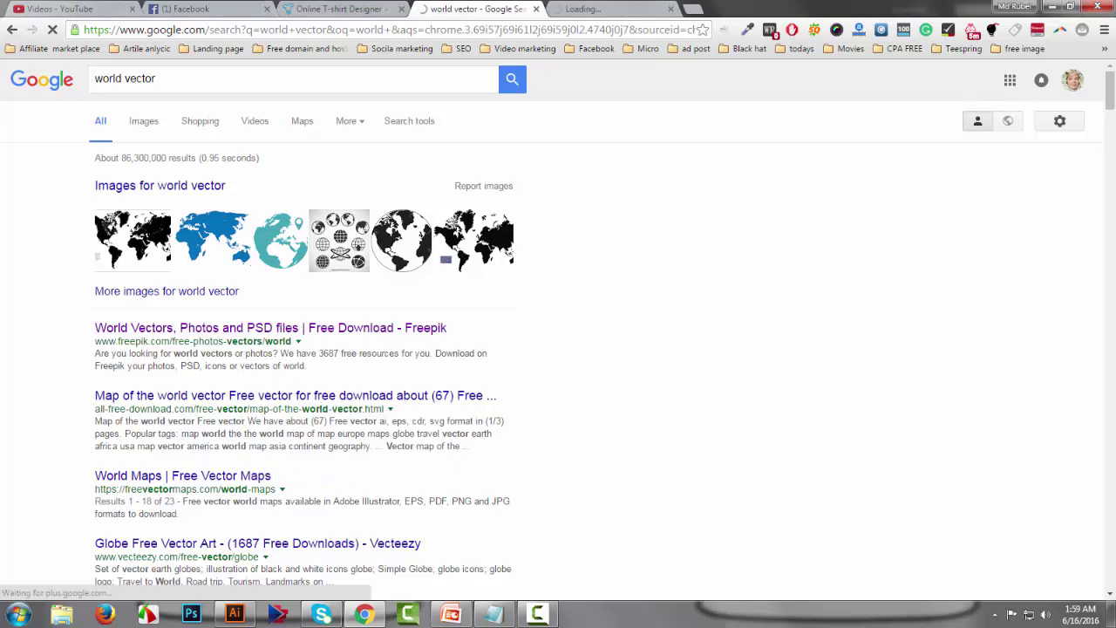
key("ctrl+Tab")
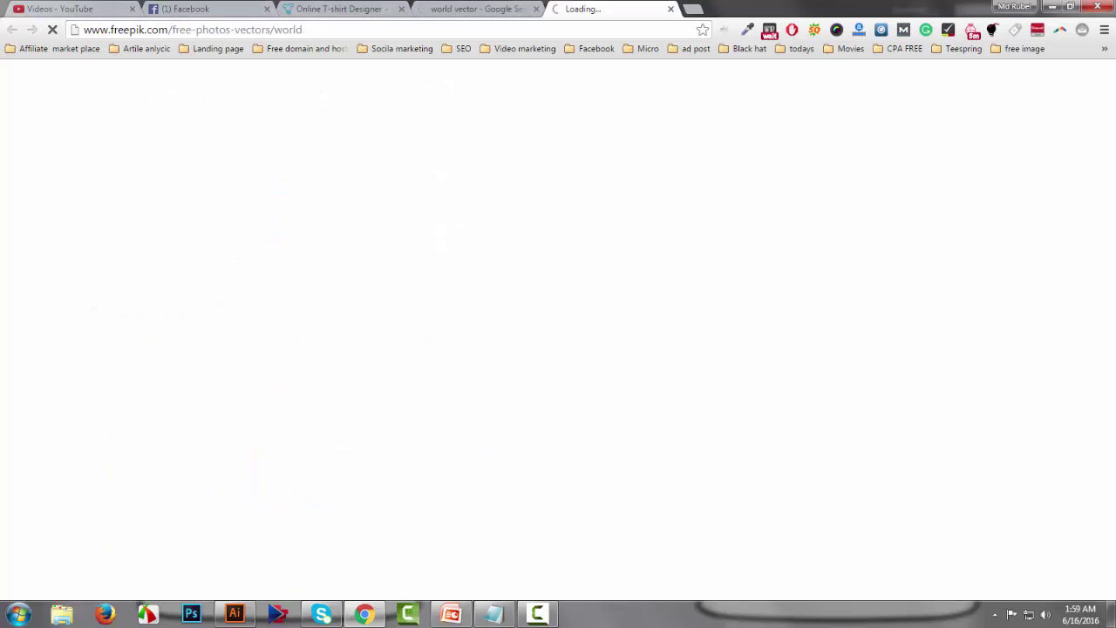
key("ctrl+shift+Tab")
key("ctrl+Tab")
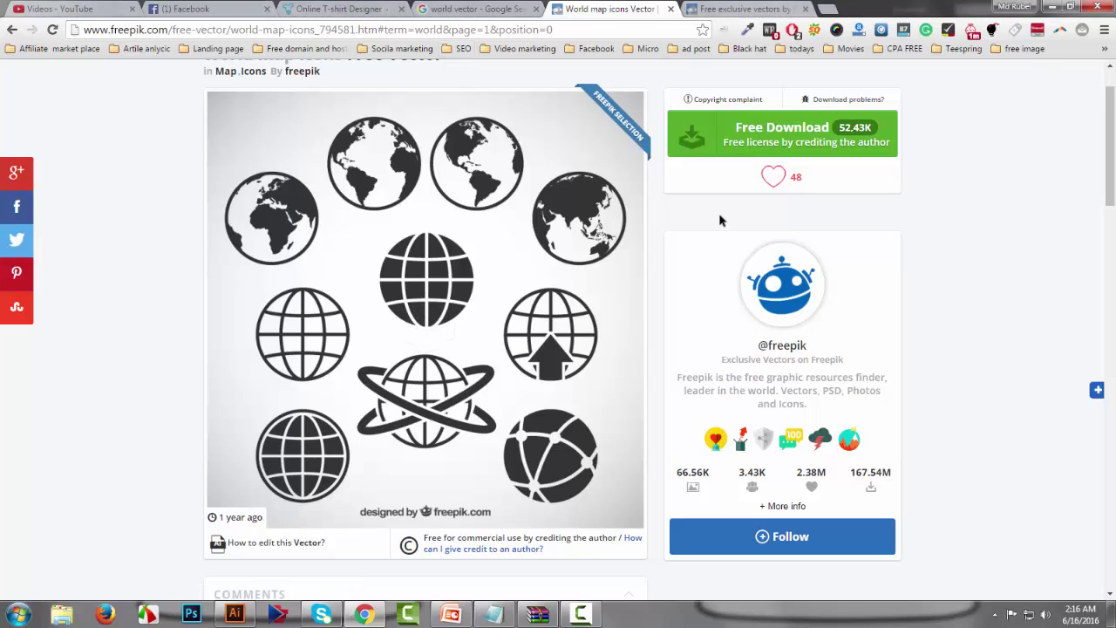
- Check the World-map-icons archive in WinRAR, and switch to the opened 14362-NPOEAE.ai artwork in Illustrator
key("ctrl+Tab")
key("alt+Tab")
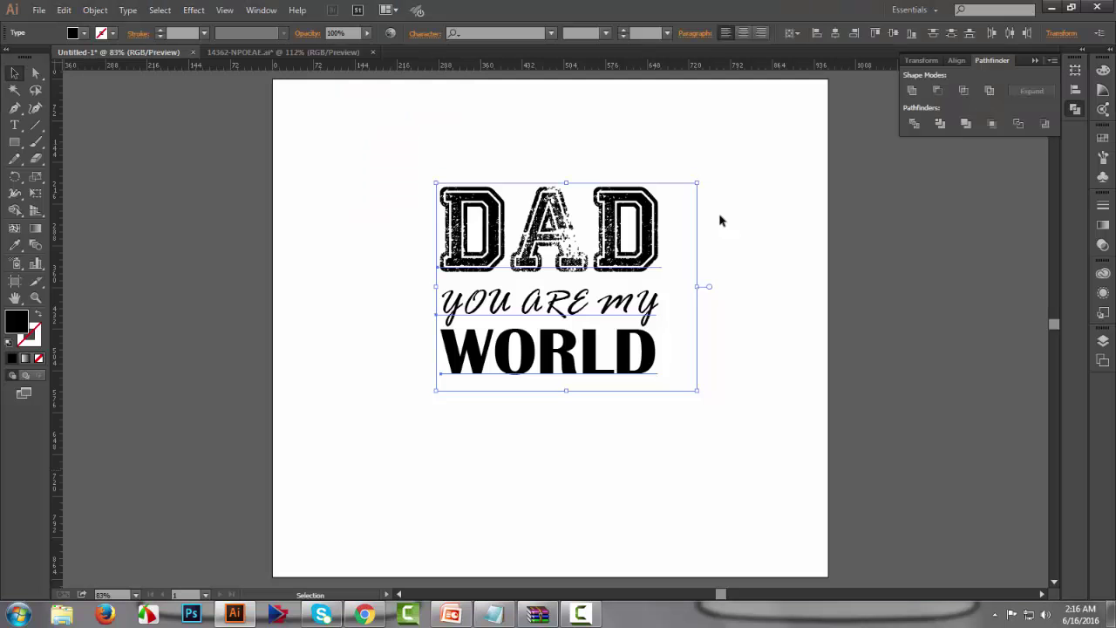
key("alt+Tab")
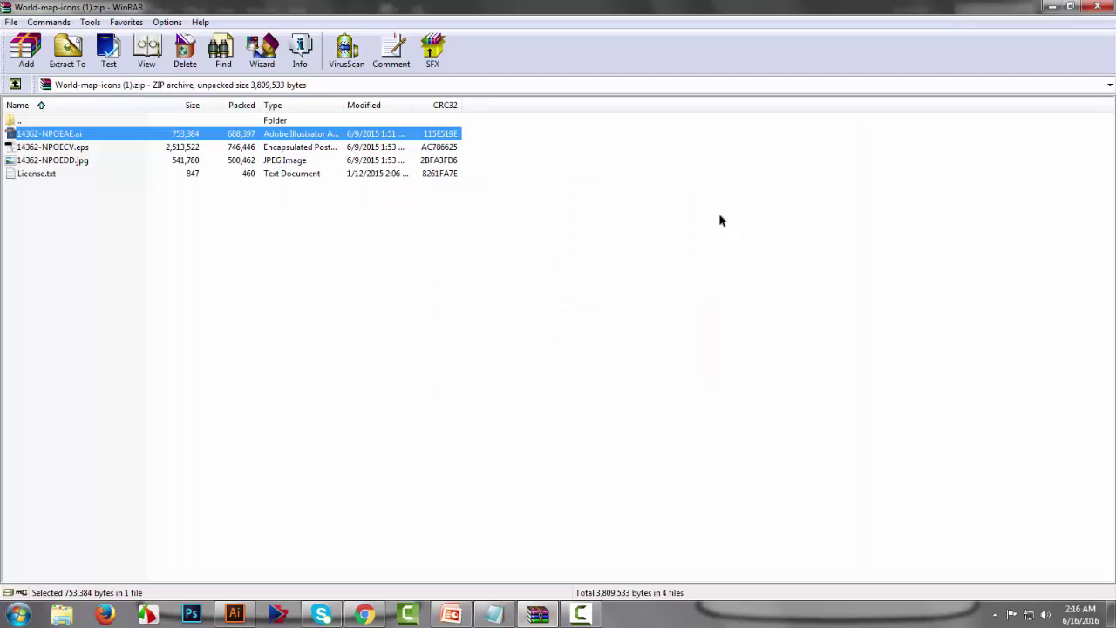
key("alt+Tab")
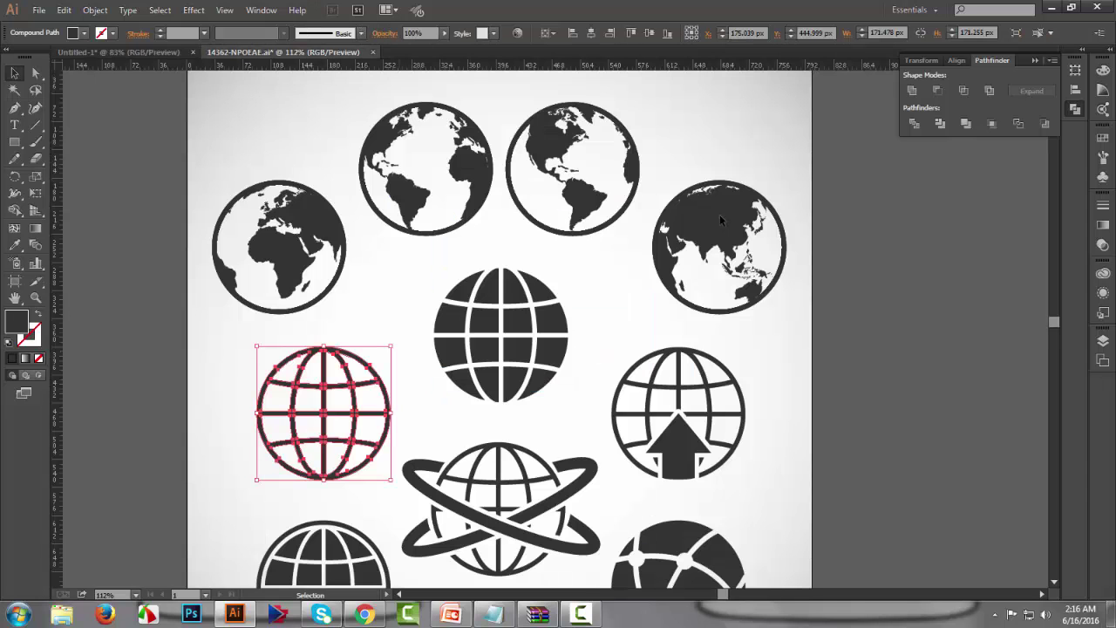
- Copy the outlined grid globe from 14362-NPOEAE.ai into Untitled-1 and place it over the upper-left corner of DAD
scroll(719, 215, "down", 1)
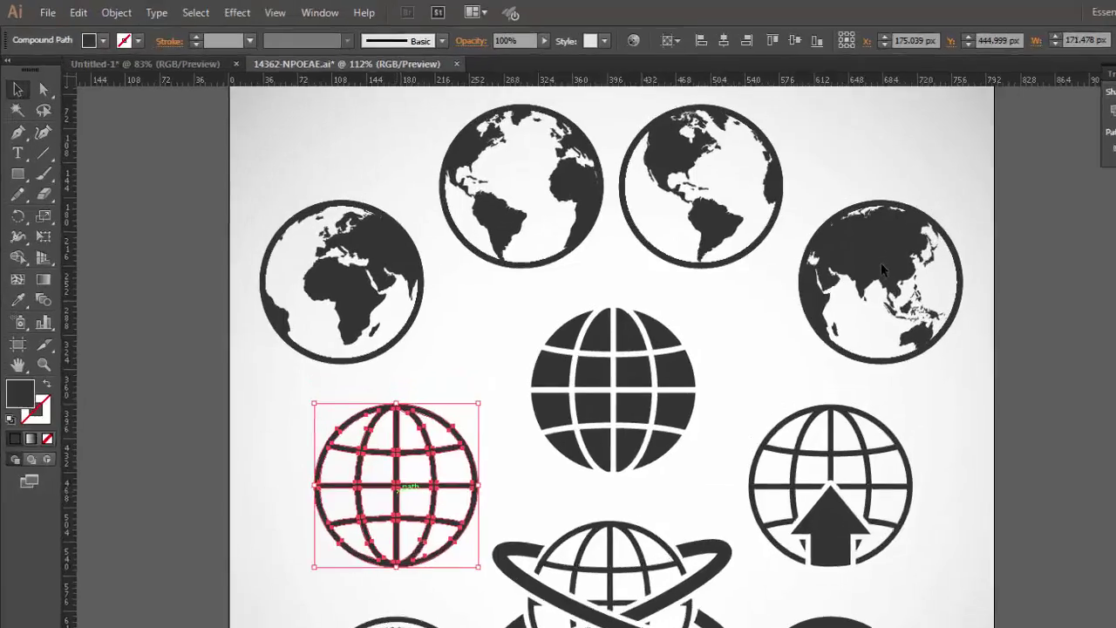
left_click_drag(330, 403, 139, 75)
left_click_drag(317, 149, 784, 235)
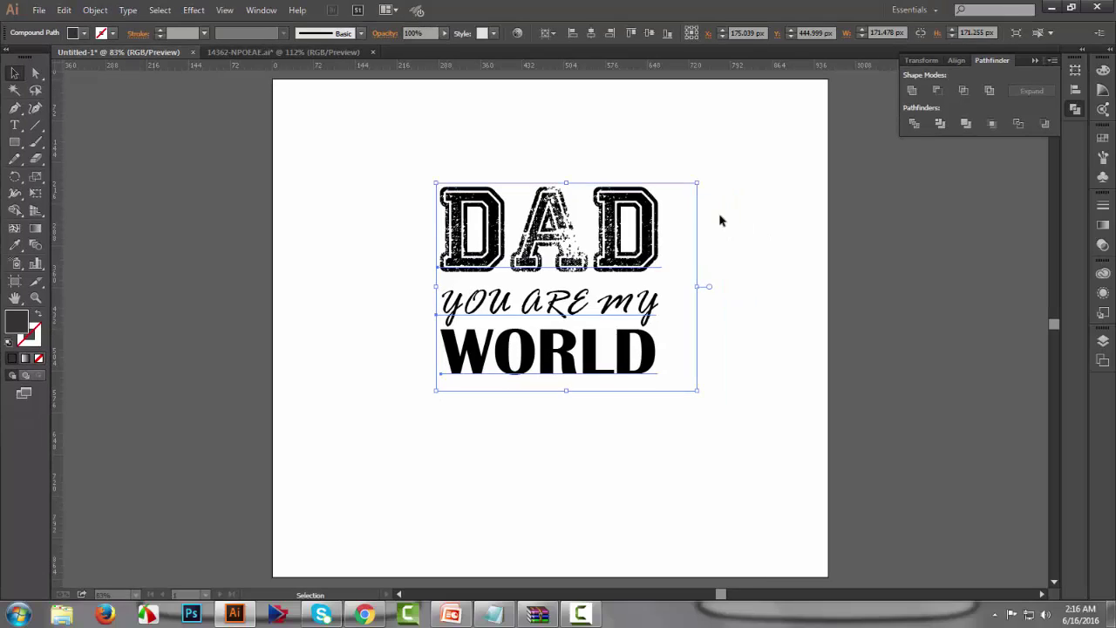
left_click_drag(719, 220, 419, 181)
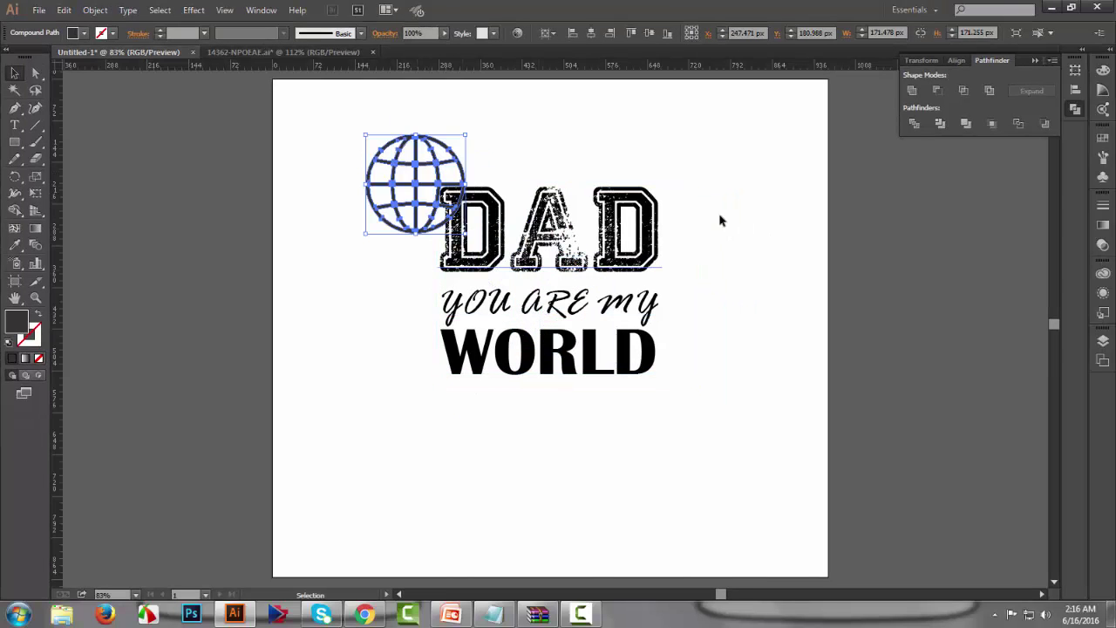
- Enlarge the globe proportionally to about 512 px wide and center it horizontally over the slogan
left_click_drag(465, 233, 662, 429)
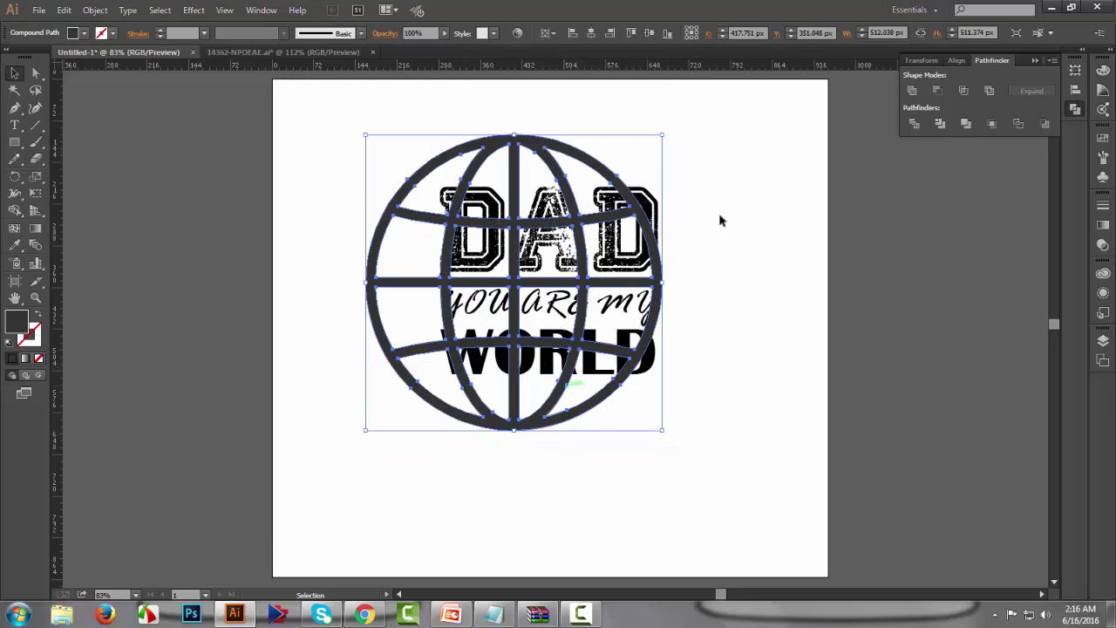
left_click_drag(567, 375, 615, 377)
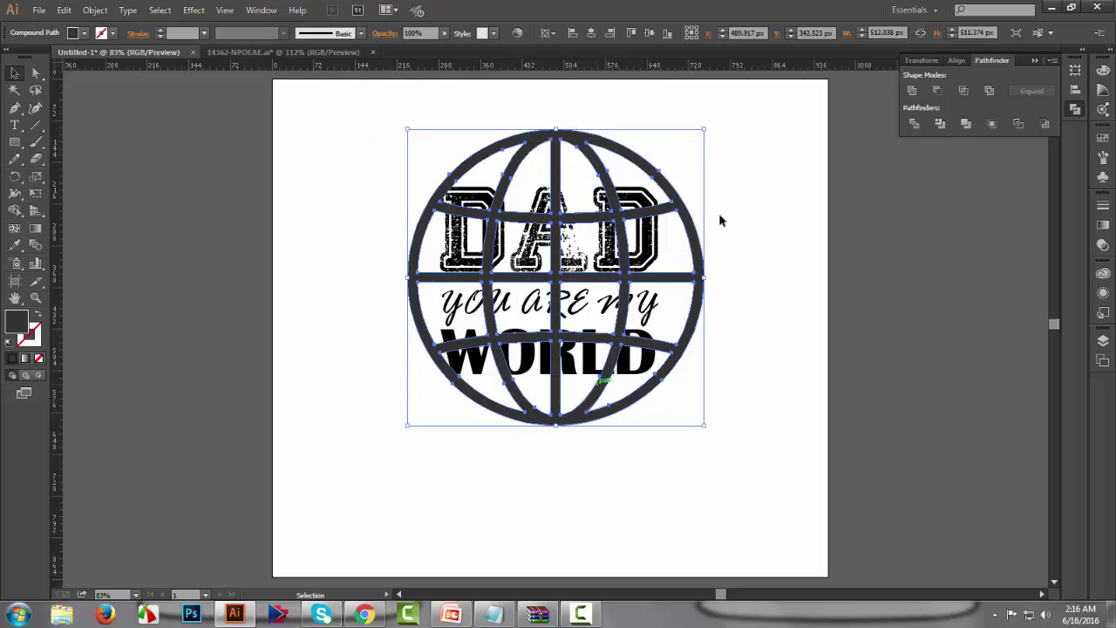
left_click_drag(603, 381, 600, 380)
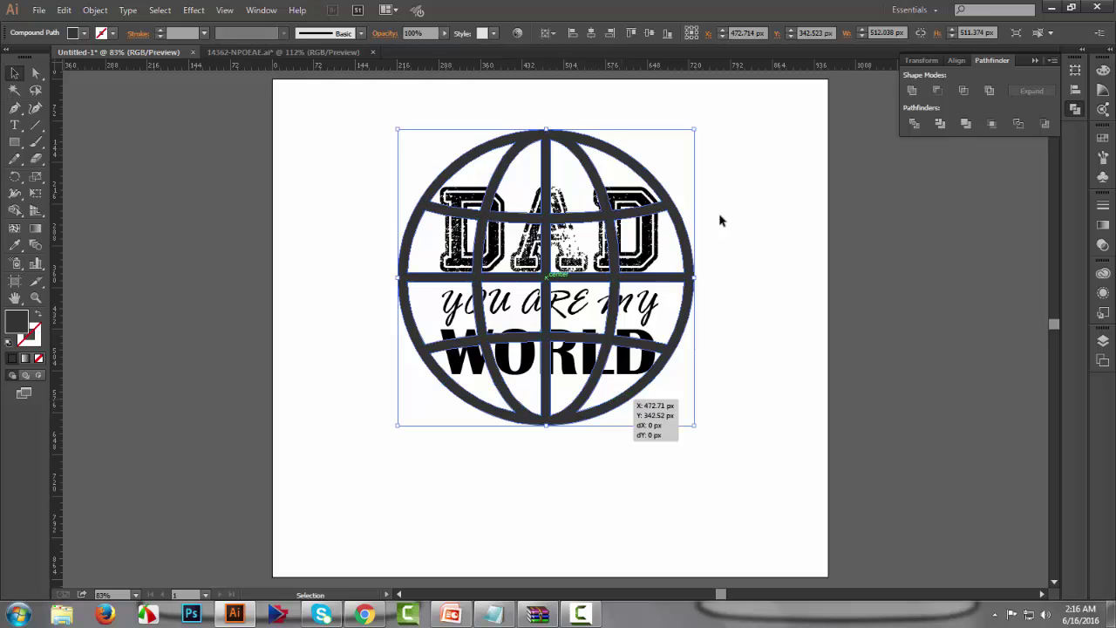
key("Right")
key("Right")
key("Right")
key("Right")
key("Right")
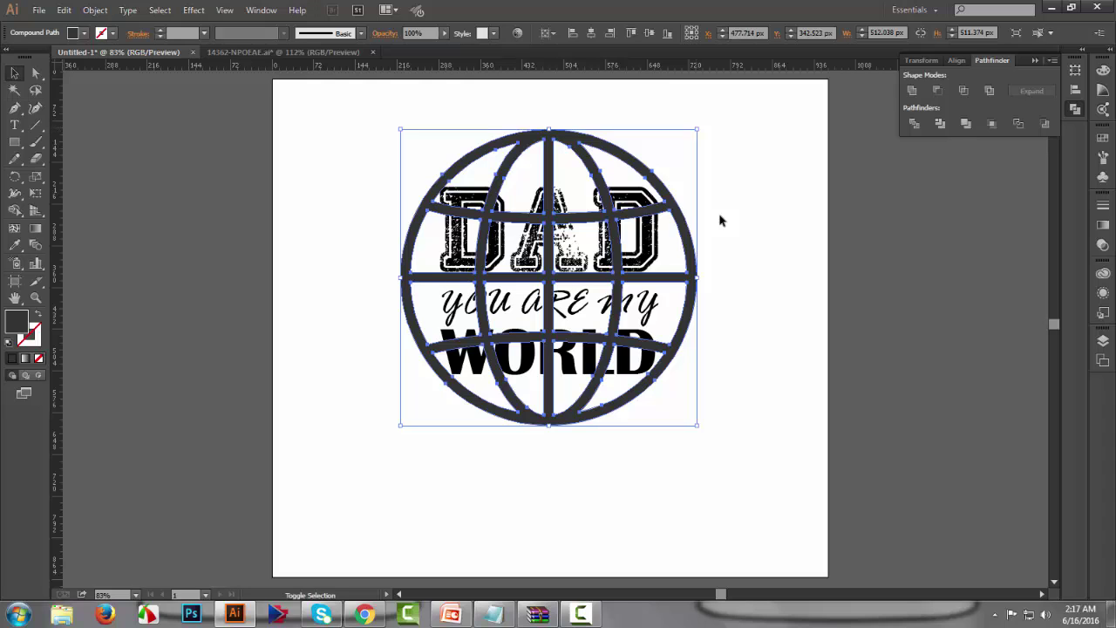
- Shrink the globe around its center to about 492 px wide and nudge it up 4 px
left_click_drag(696, 130, 692, 134)
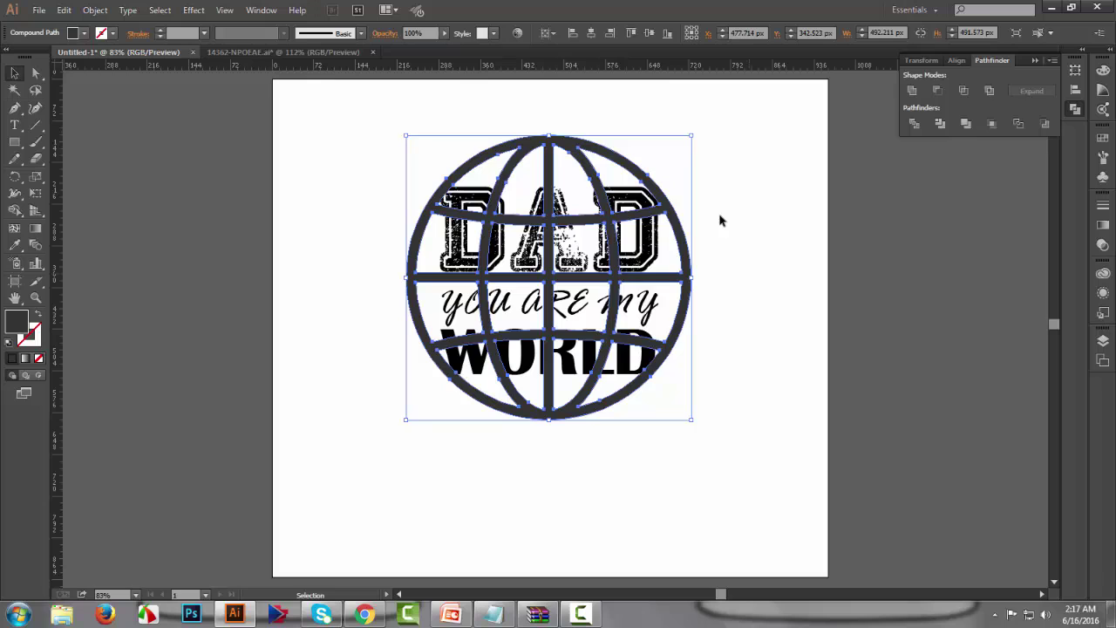
key("Up")
key("Up")
key("Up")
key("Up")
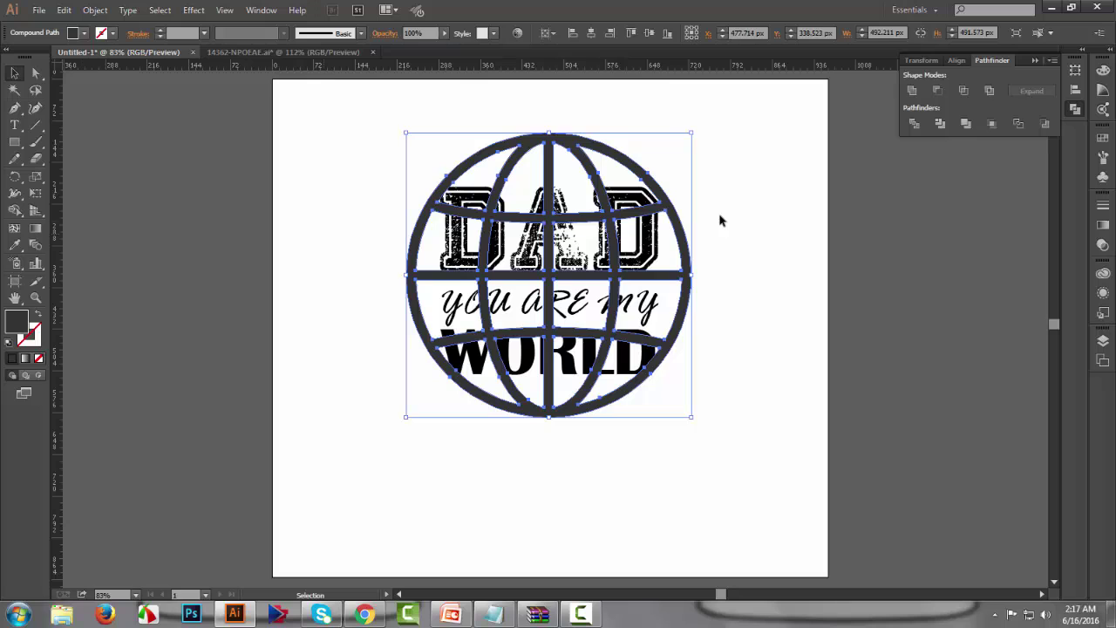
- Deselect the globe and set up the Rectangle tool with no fill and a black stroke
left_click(720, 221)
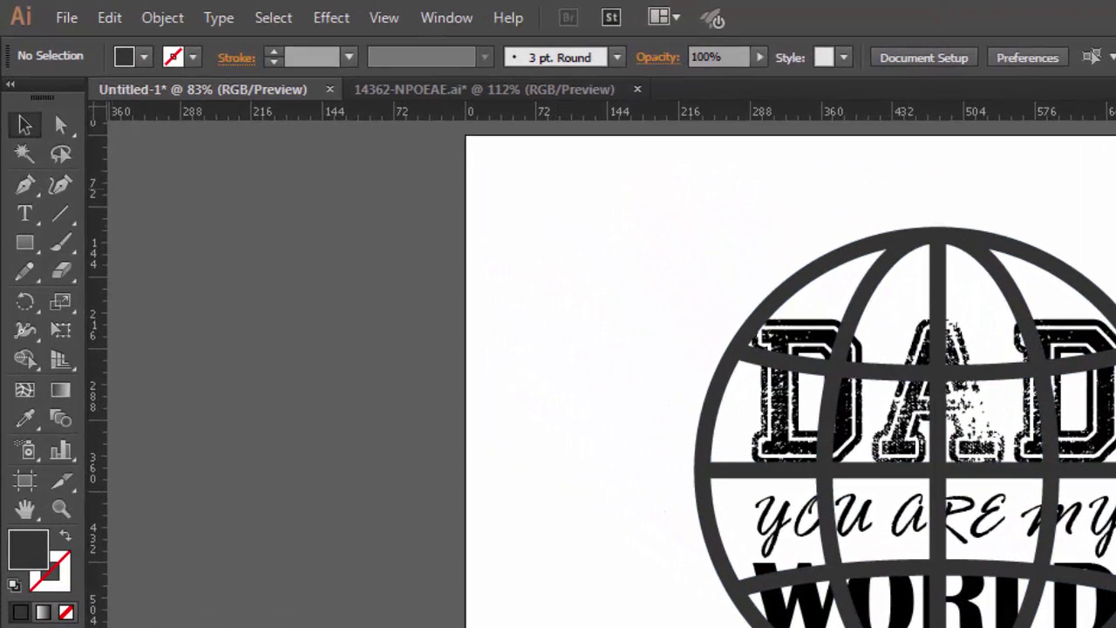
left_click(24, 243)
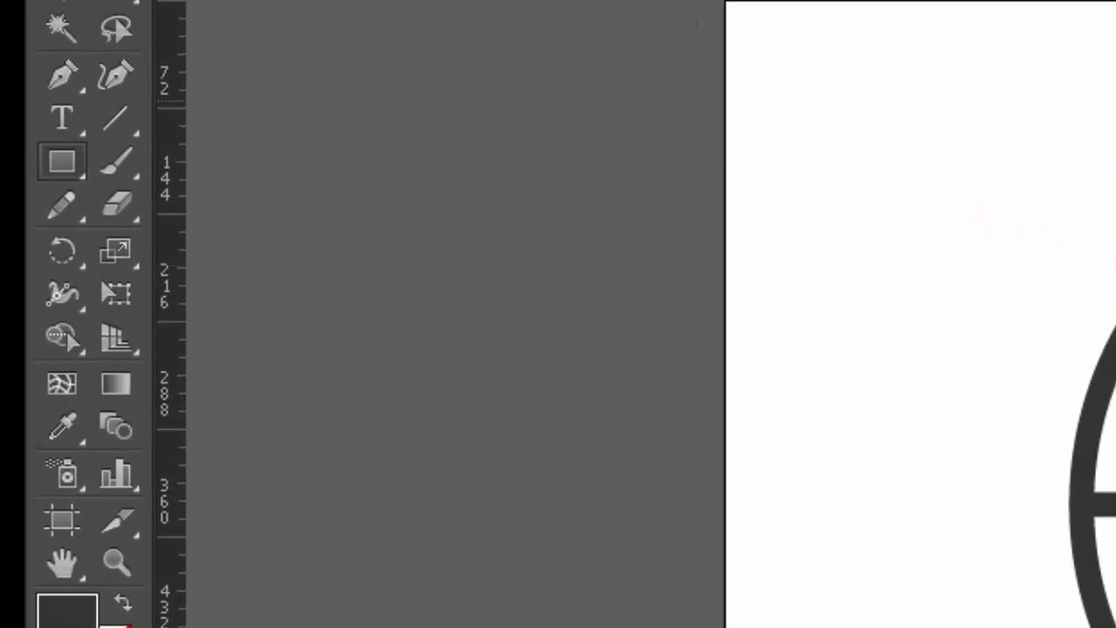
left_click(234, 5)
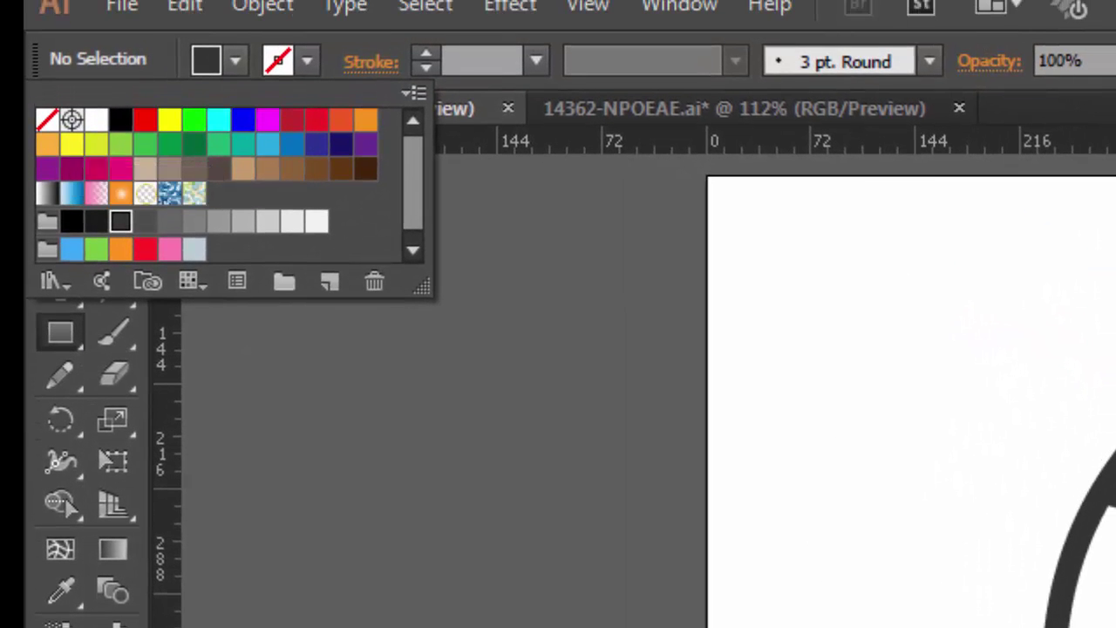
left_click(47, 120)
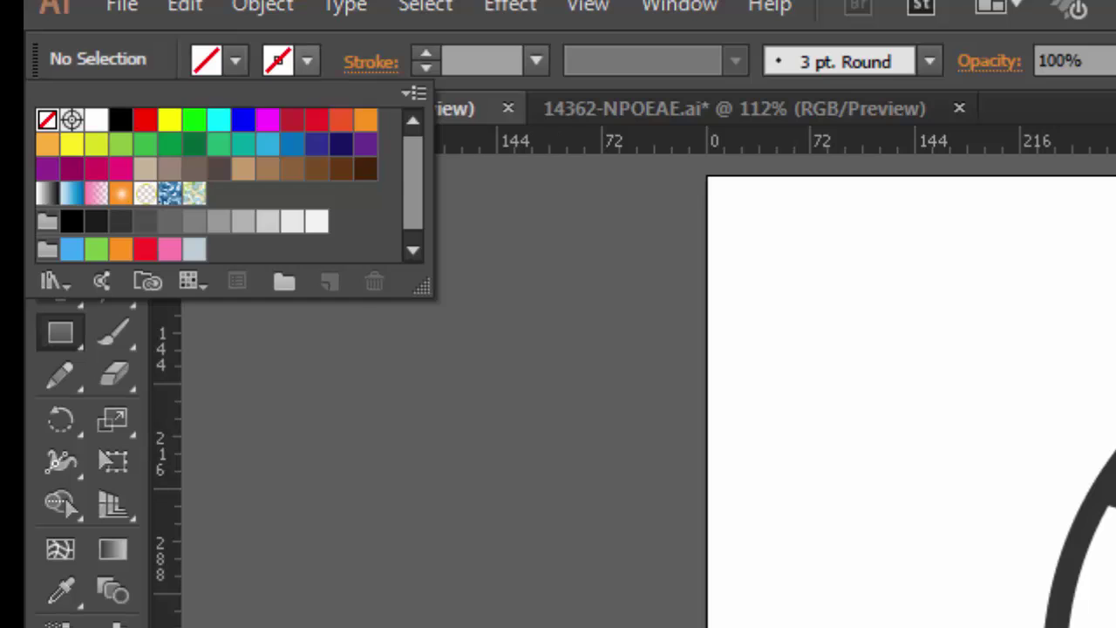
left_click(307, 61)
left_click(307, 61)
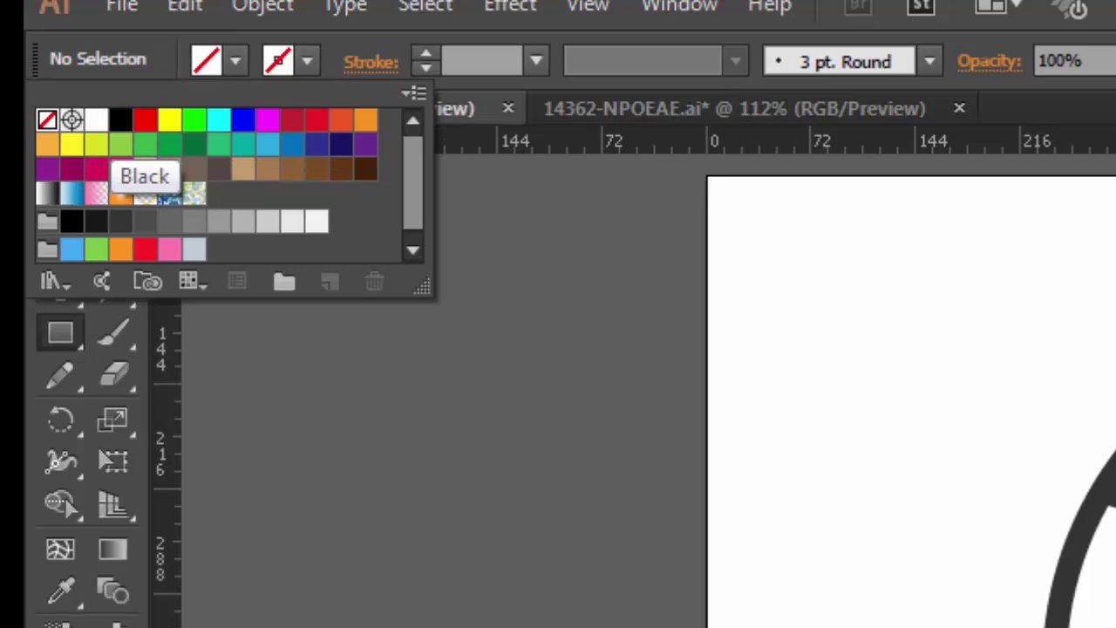
left_click(121, 119)
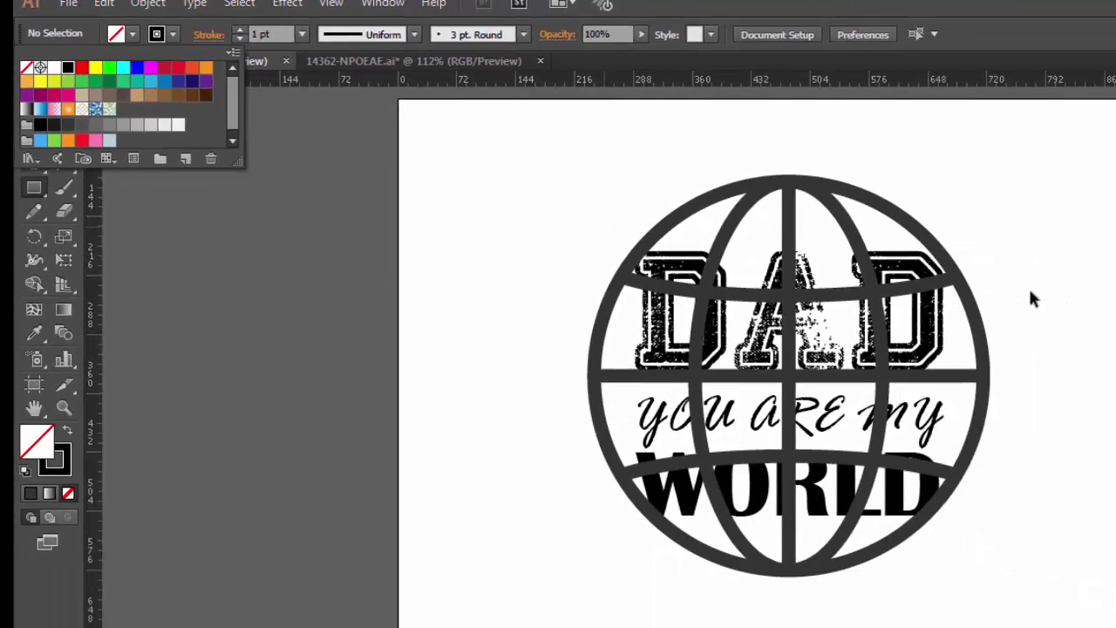
left_click(1031, 298)
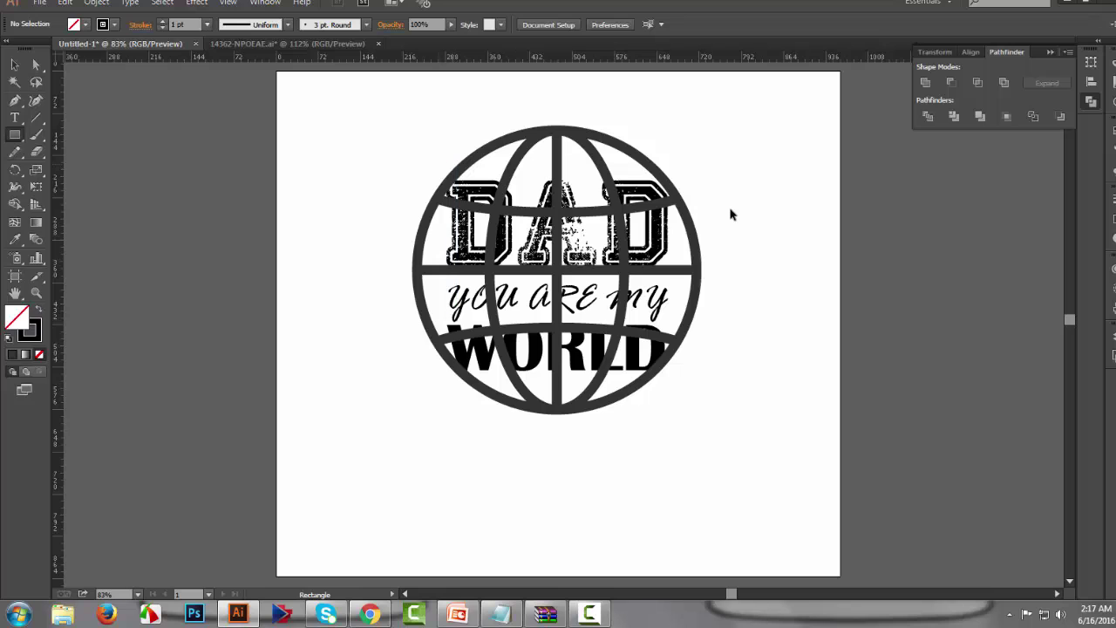
- Draw a rectangle about 400 px wide and 355 px high around the slogan and use it to divide the globe with Pathfinder
left_click_drag(437, 170, 673, 380)
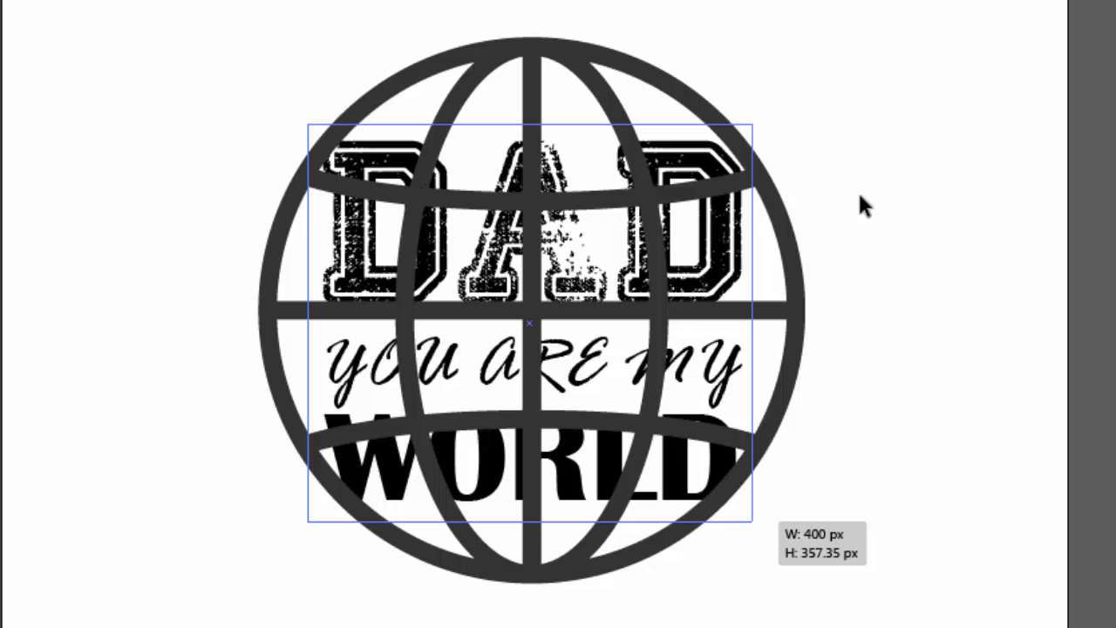
left_click_drag(753, 521, 745, 520)
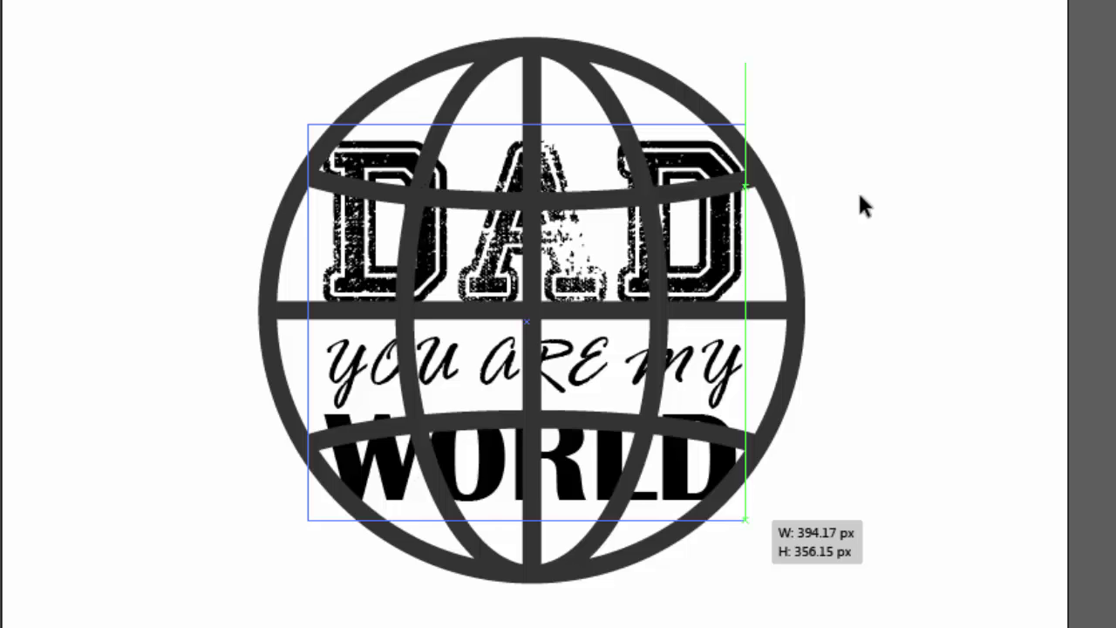
left_click_drag(746, 520, 756, 519)
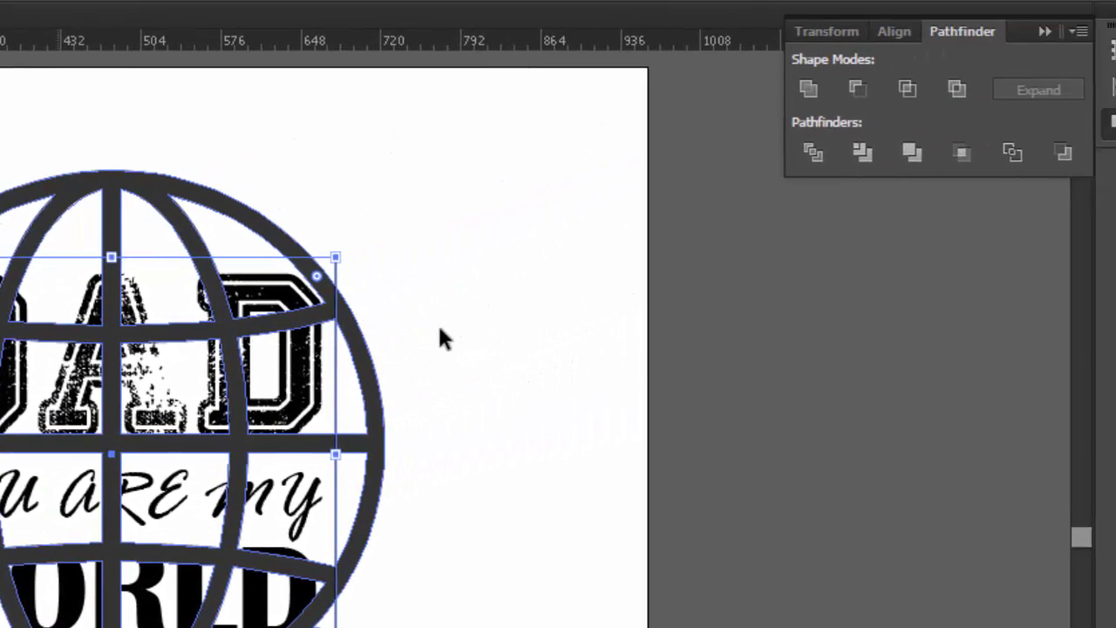
left_click(489, 68, "shift")
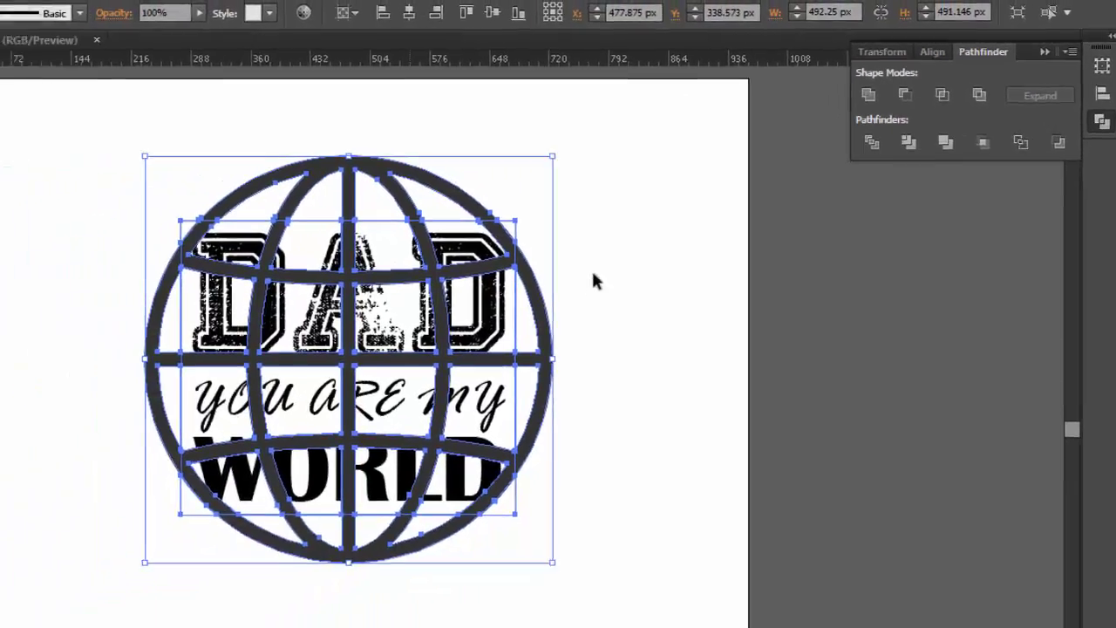
- Move the divided globe to the left, clear of the slogan, and ungroup its pieces
left_click_drag(150, 253, 216, 142)
right_click(288, 234)
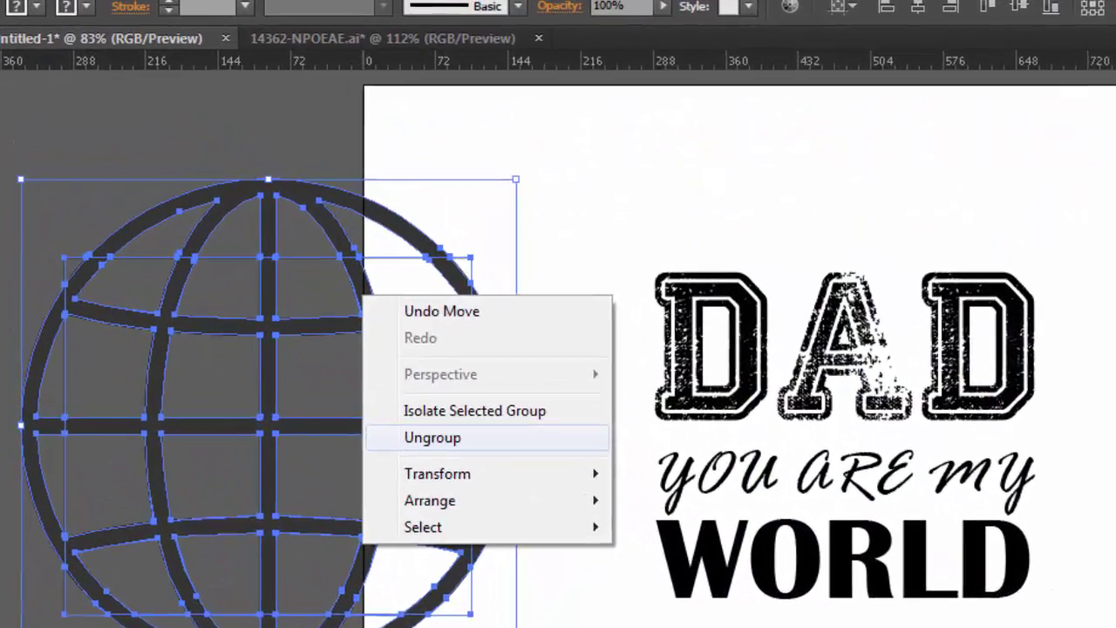
left_click(342, 346)
left_click(1013, 286)
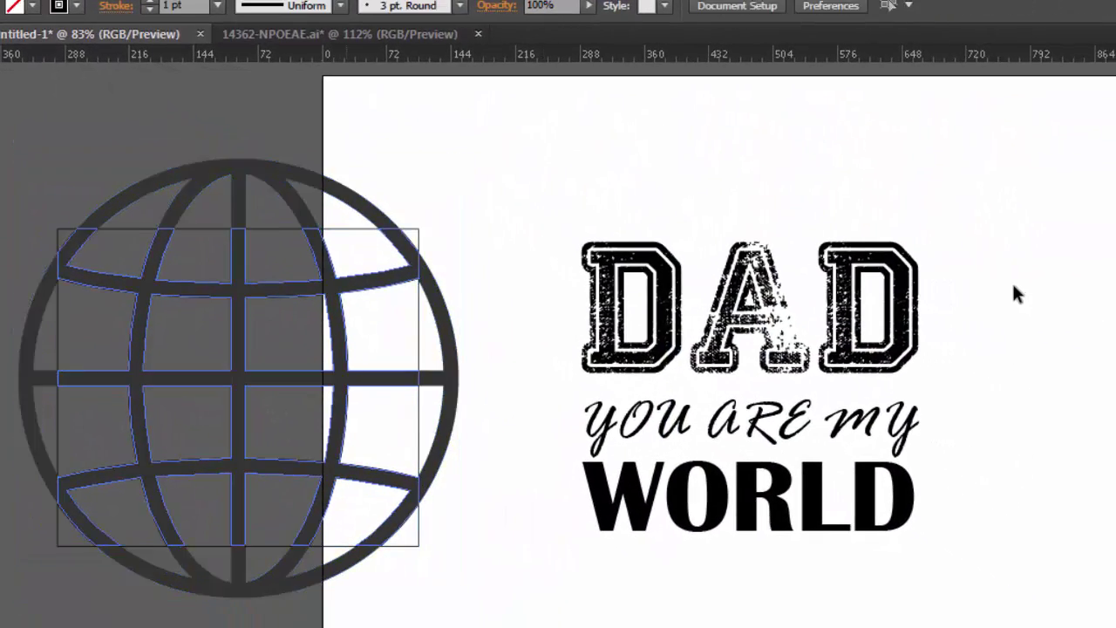
- Delete the globe's grid lines and the upper and middle cells inside the rectangular cutout
key("ctrl+a")
left_click(1013, 286)
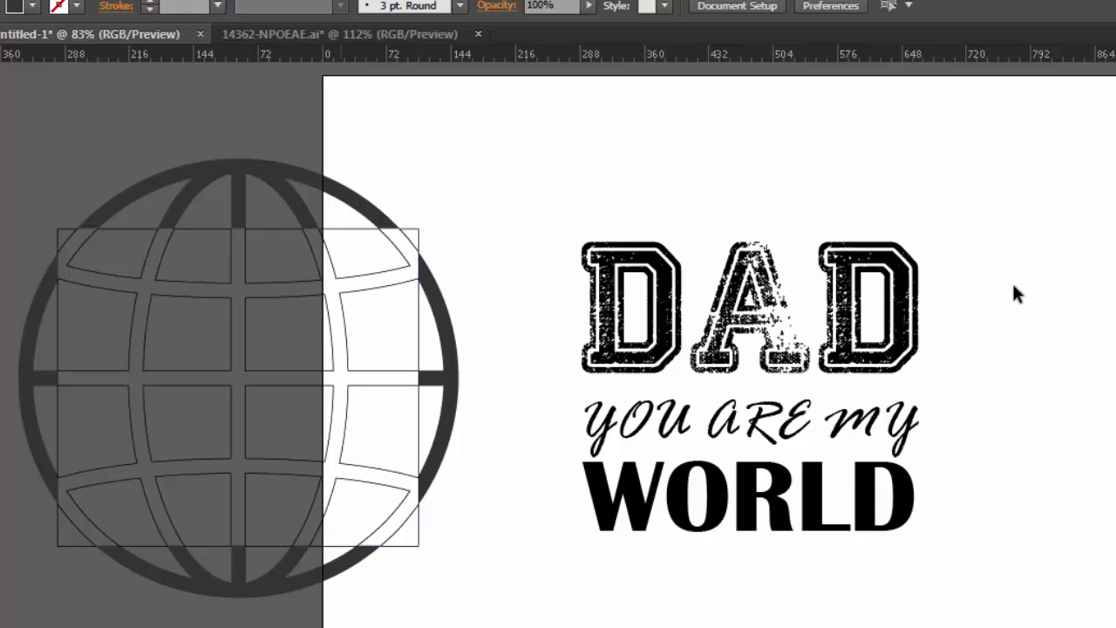
left_click_drag(364, 253, 100, 417)
key("Delete")
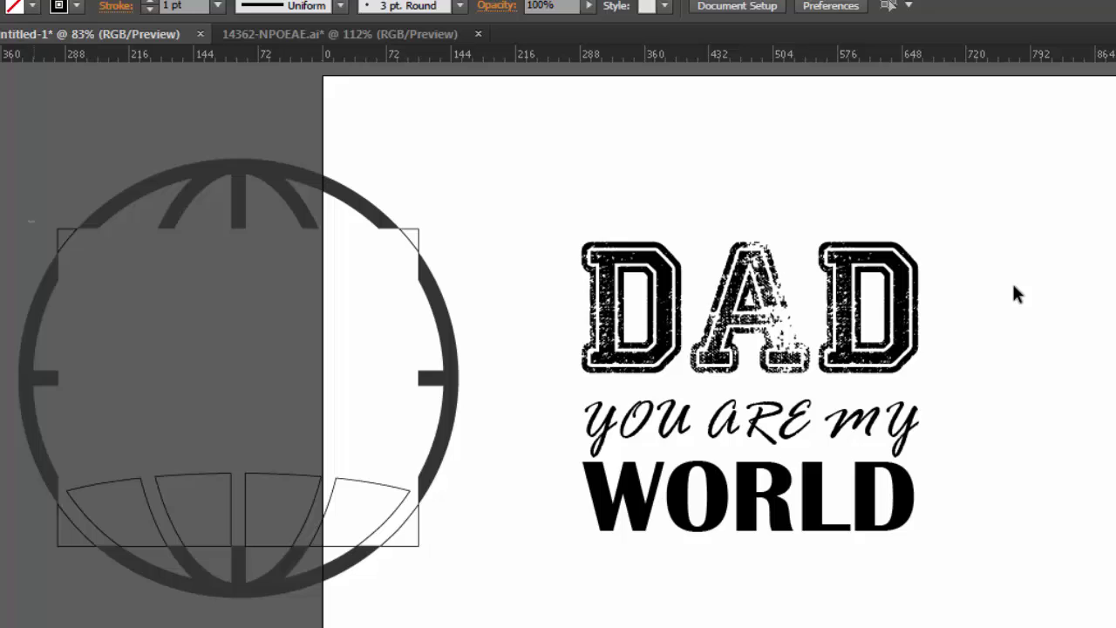
- Delete the unfilled corner pieces at the upper left, upper right and lower right of the globe's rectangular cutout
key("ctrl+a")
key("Delete")
key("ctrl+a")
key("Delete")
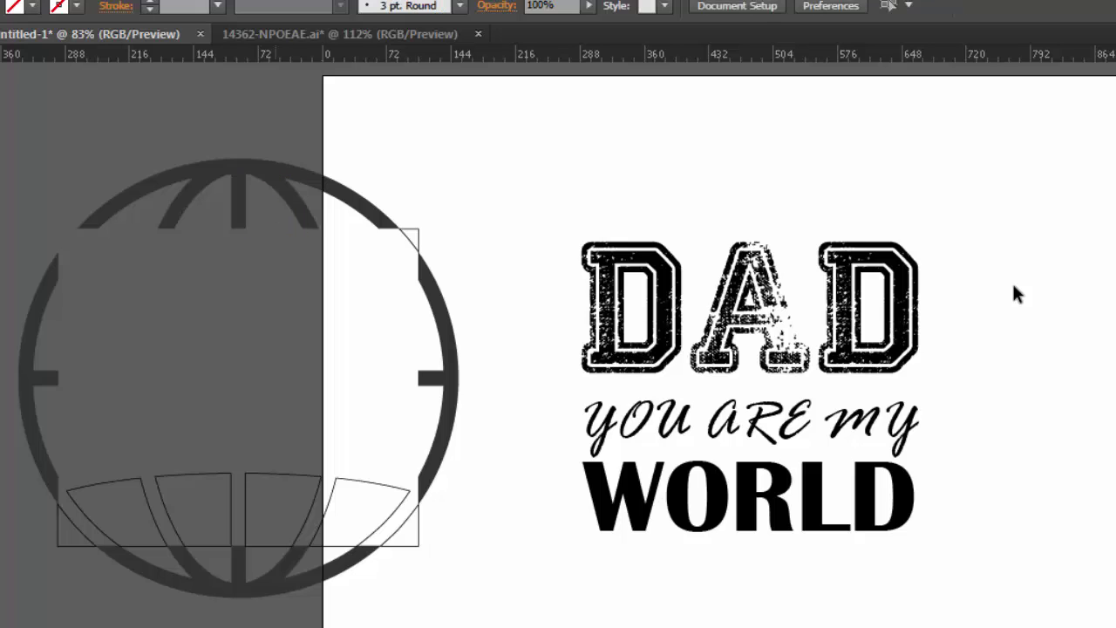
key("ctrl+a")
key("Delete")
left_click(410, 240)
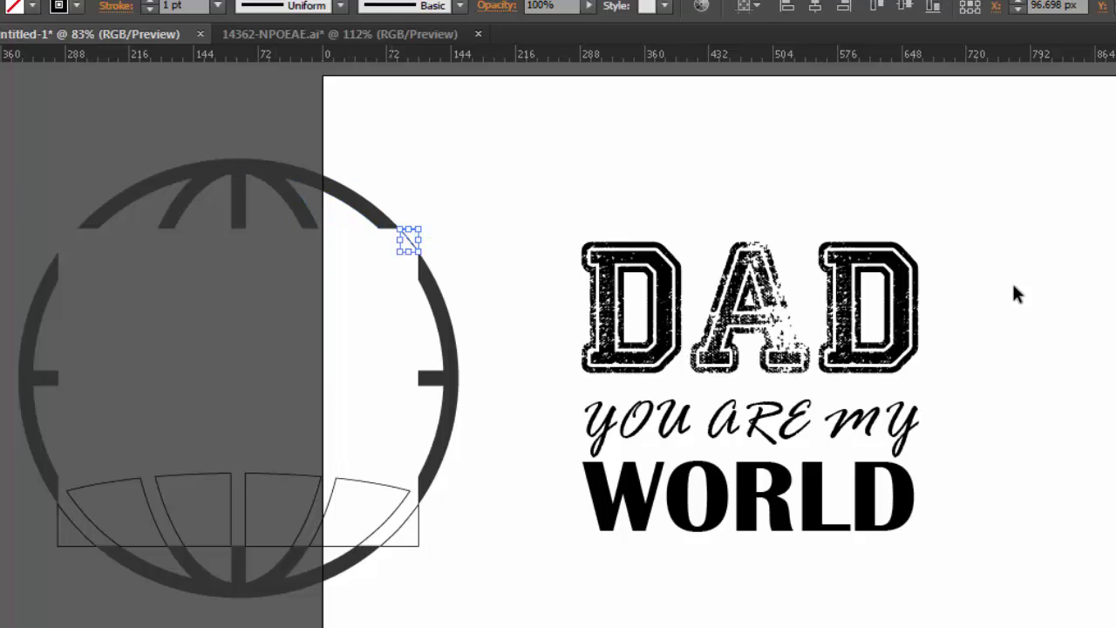
key("Delete")
left_click(419, 513)
key("Delete")
- Delete the four outlined lower cells and the lower-left corner piece inside the globe's cutout
key("ctrl+a")
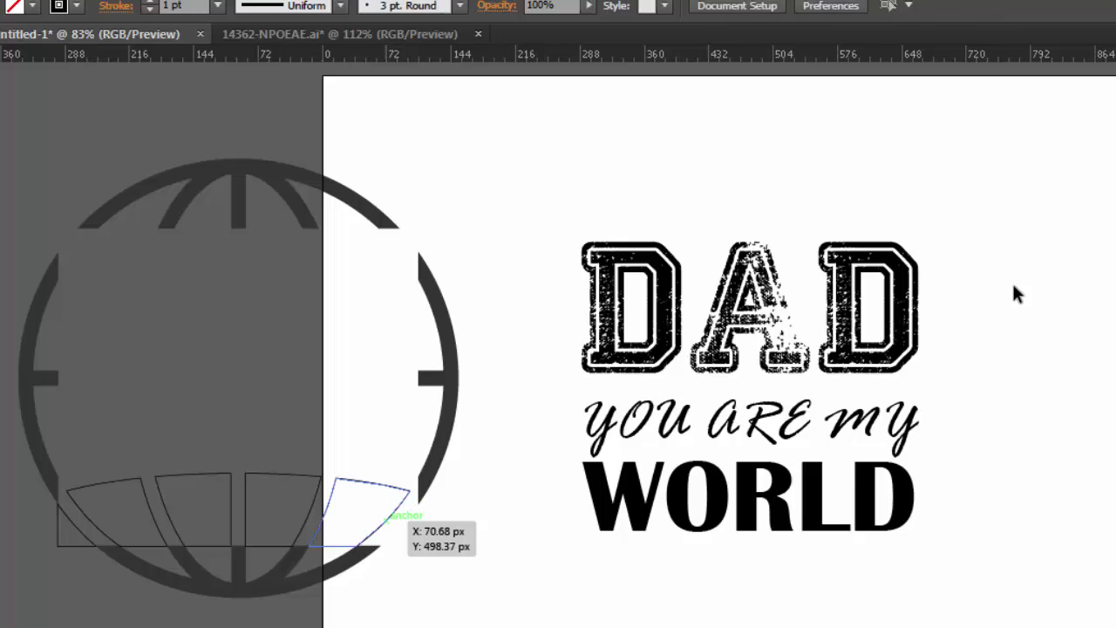
key("Delete")
key("ctrl+a")
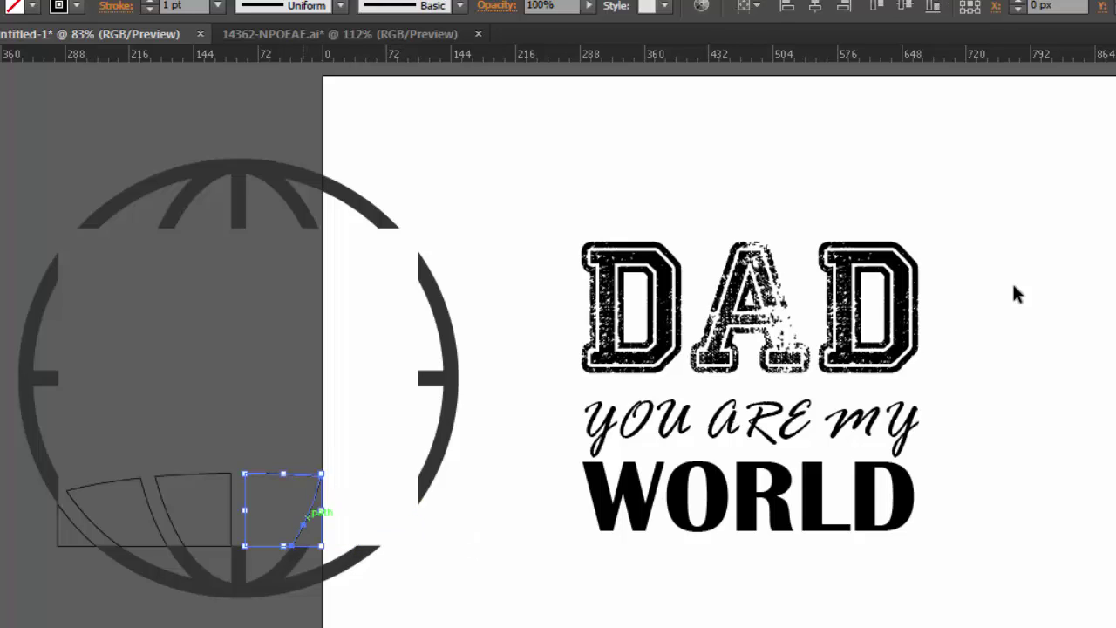
key("Delete")
key("ctrl+a")
key("Delete")
key("ctrl+a")
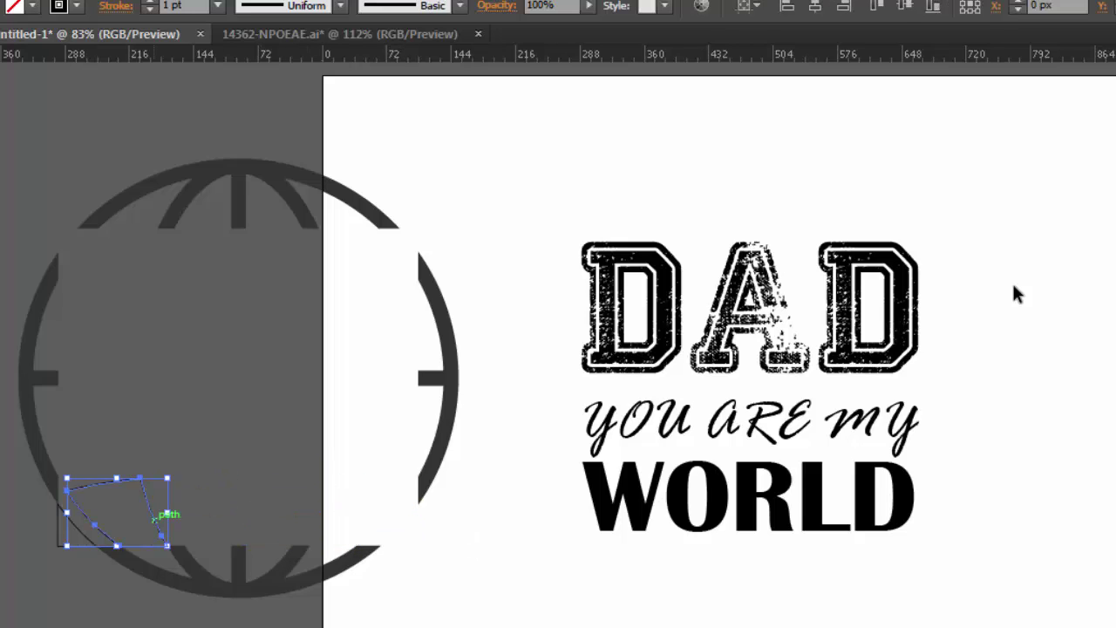
key("Delete")
key("ctrl+a")
key("Delete")
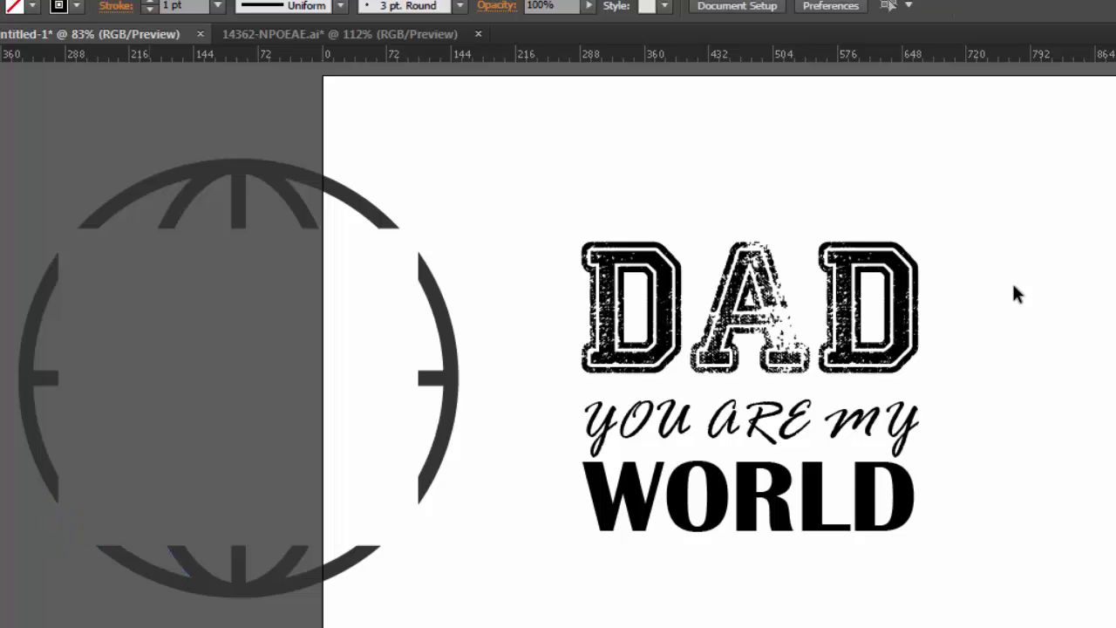
- Delete the unfilled leftover pieces between the globe's bottom grid stubs and beside its two side bars
left_click(232, 546)
key("Delete")
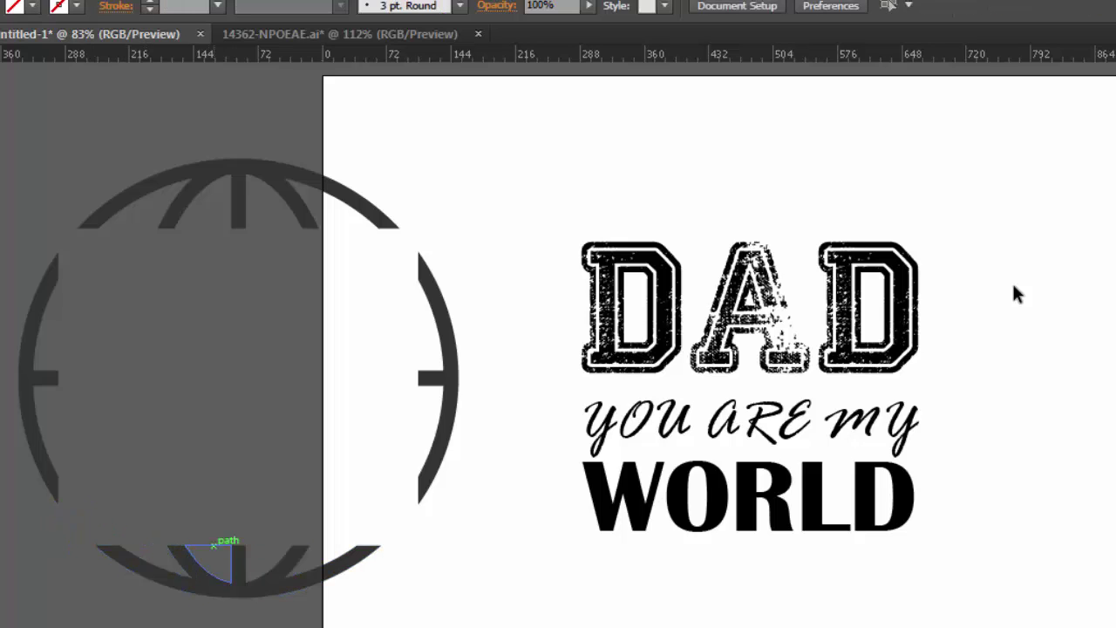
left_click(213, 546)
key("Delete")
left_click(260, 546)
key("Delete")
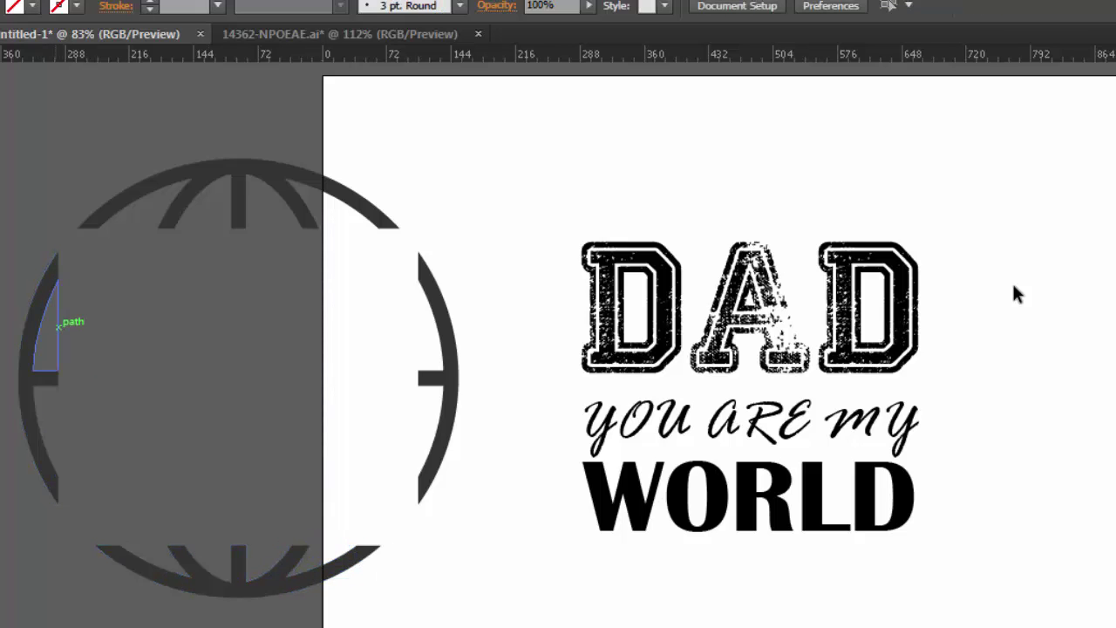
left_click(57, 326)
key("Delete")
left_click(419, 349)
key("Delete")
left_click(430, 405)
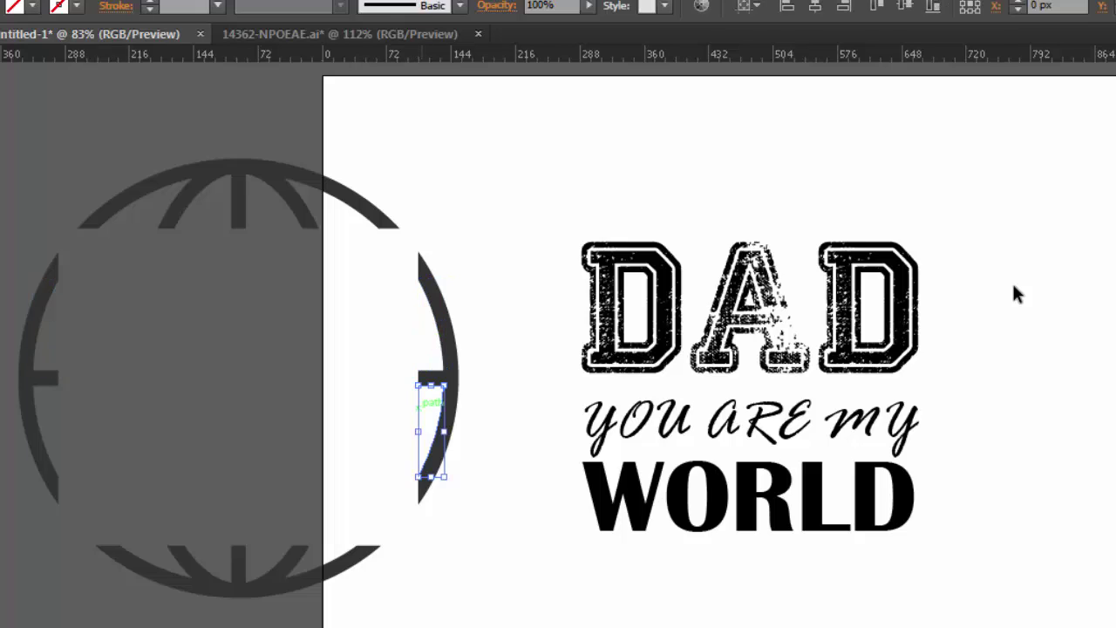
key("Delete")
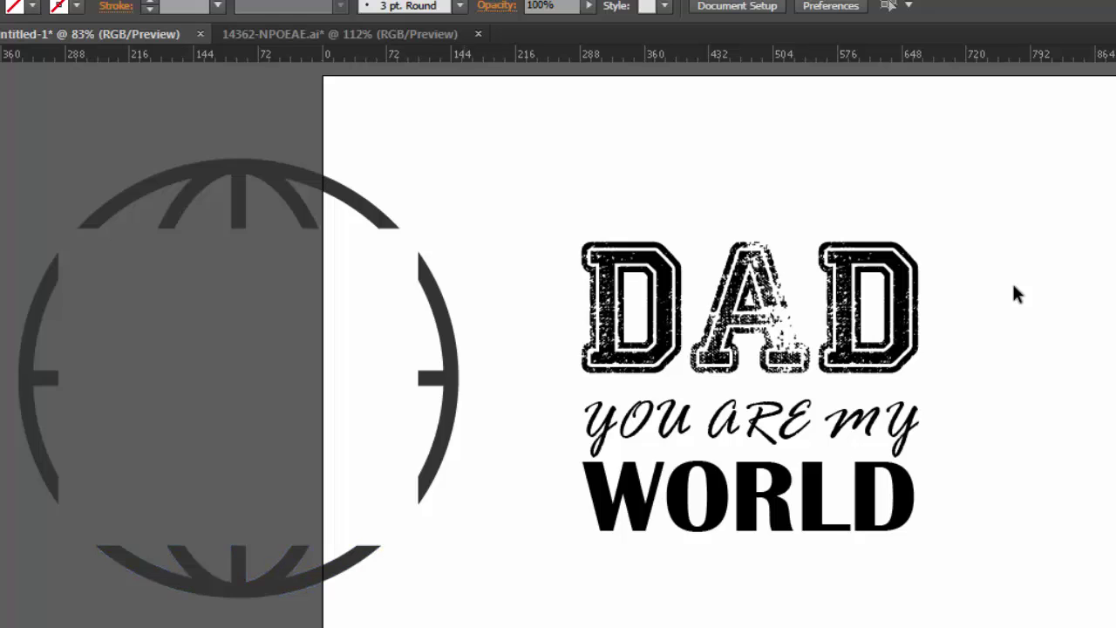
- Check the globe for leftovers and delete the unfilled piece below its left side bar
scroll(1012, 281, "left", 3)
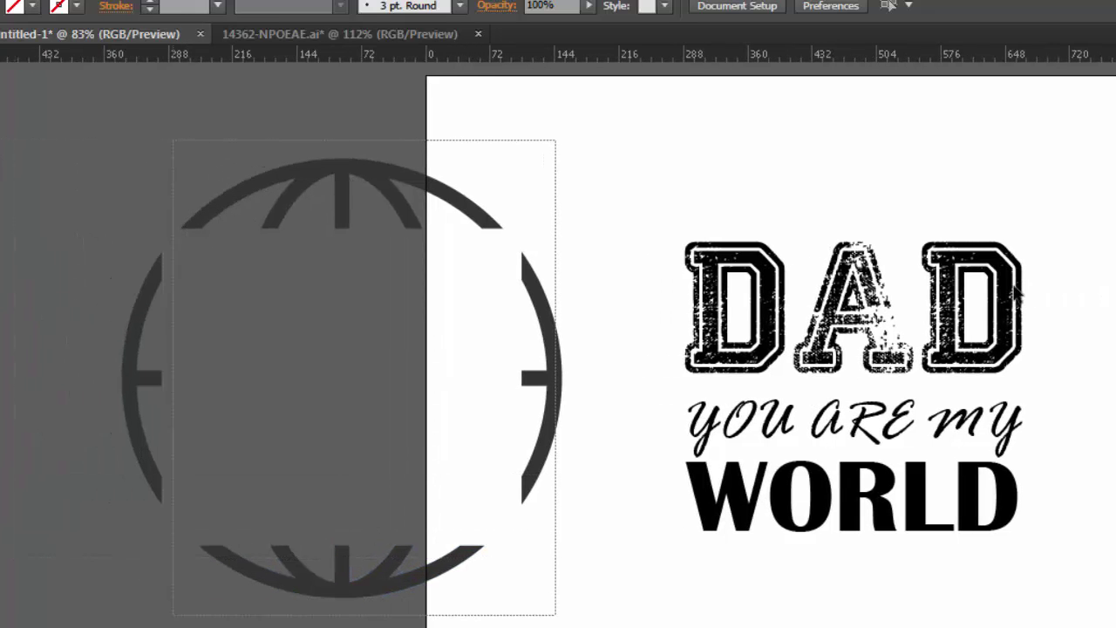
left_click_drag(161, 613, 133, 613)
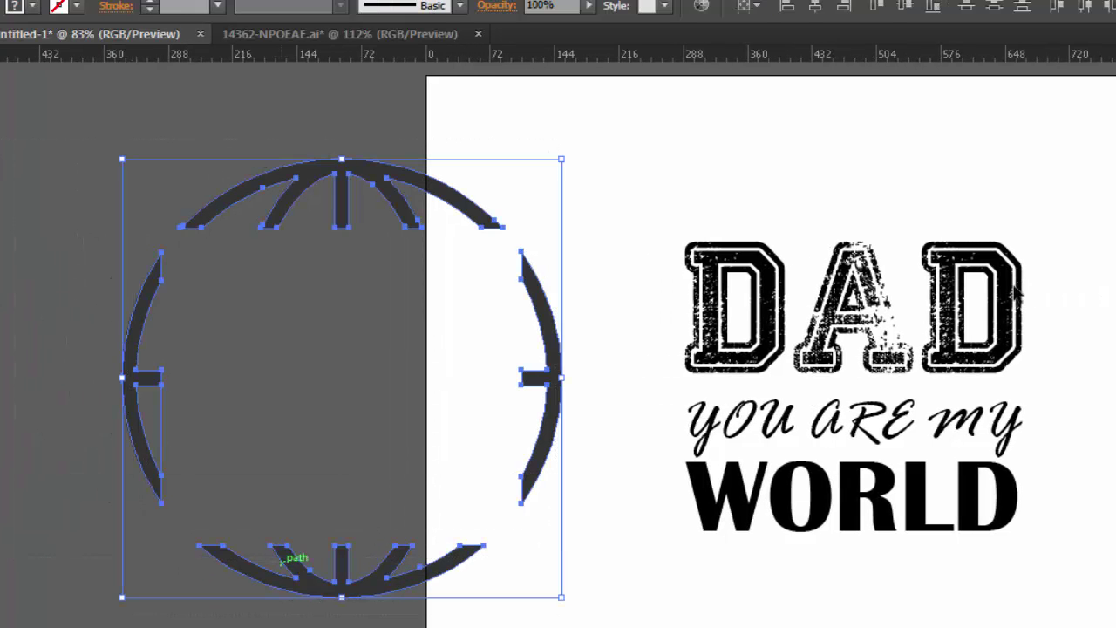
left_click(133, 613)
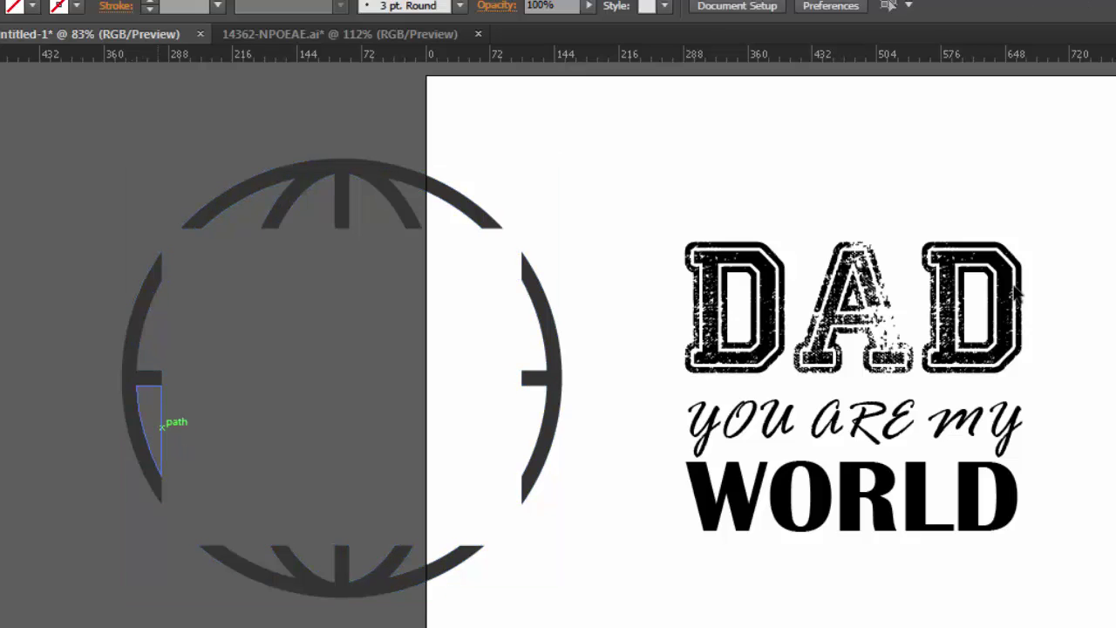
left_click(163, 427)
key("ctrl+shift+a")
- Select all the remaining globe pieces and group them
left_click_drag(600, 138, 2, 626)
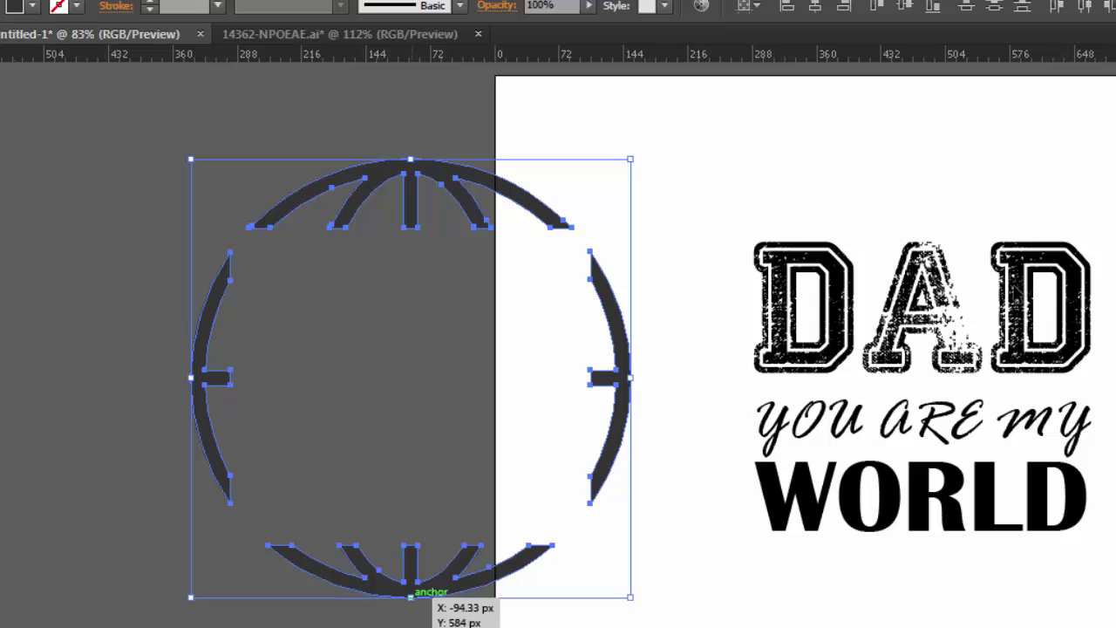
right_click(410, 586)
left_click(465, 359)
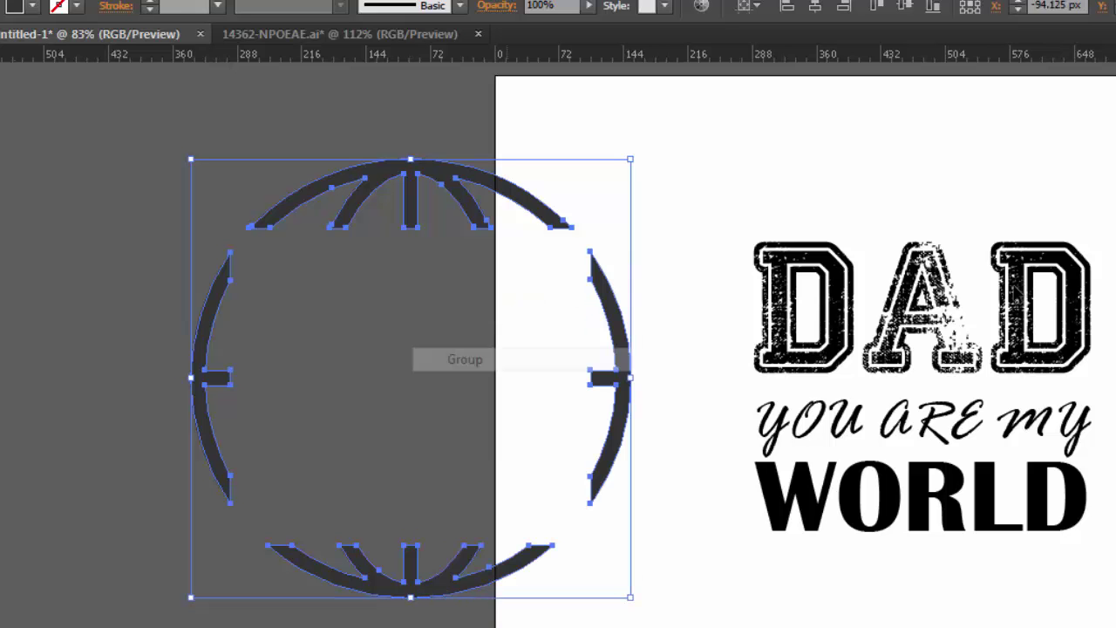
- Move the globe group onto the artboard around the slogan and nudge it vertically until the text sits centred in the cutout
left_click_drag(446, 576, 885, 539)
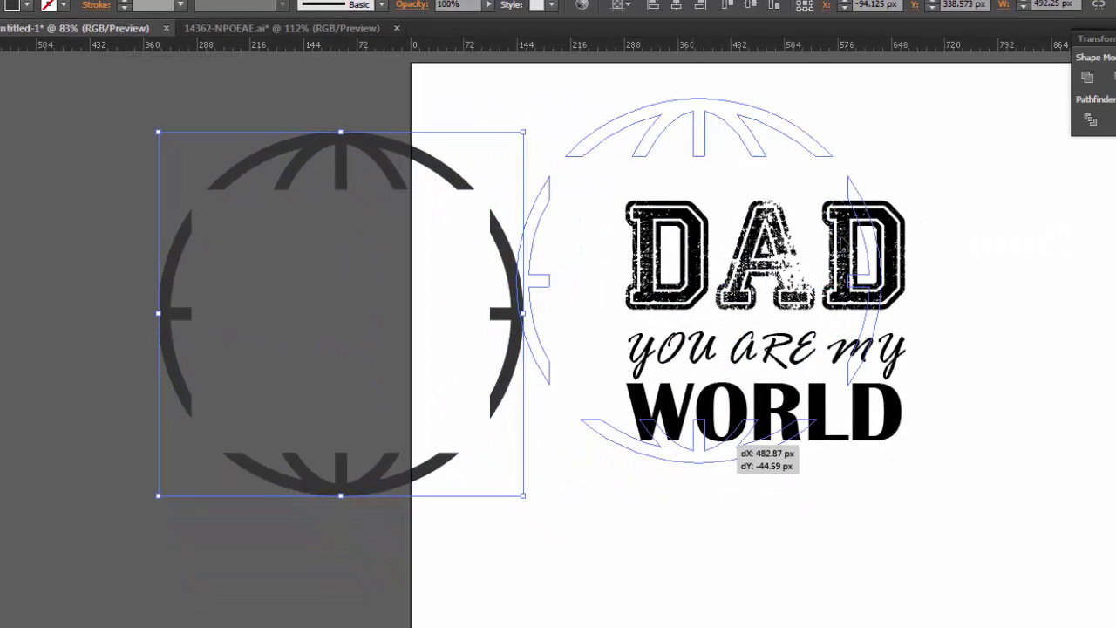
left_click_drag(730, 441, 793, 463)
left_click_drag(667, 393, 668, 392)
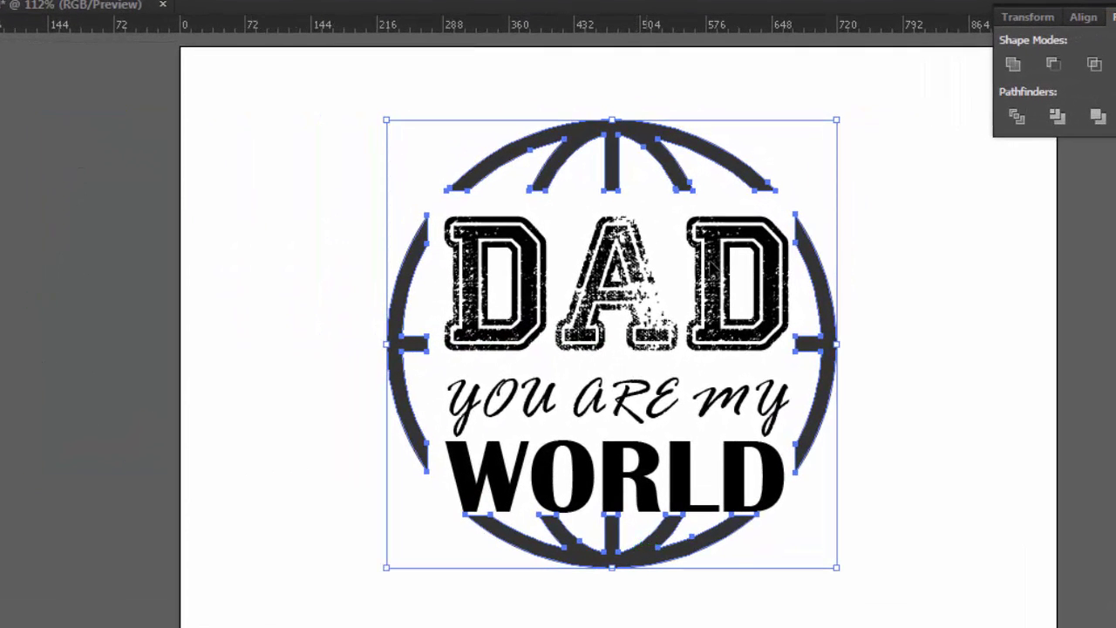
left_click_drag(663, 547, 670, 558)
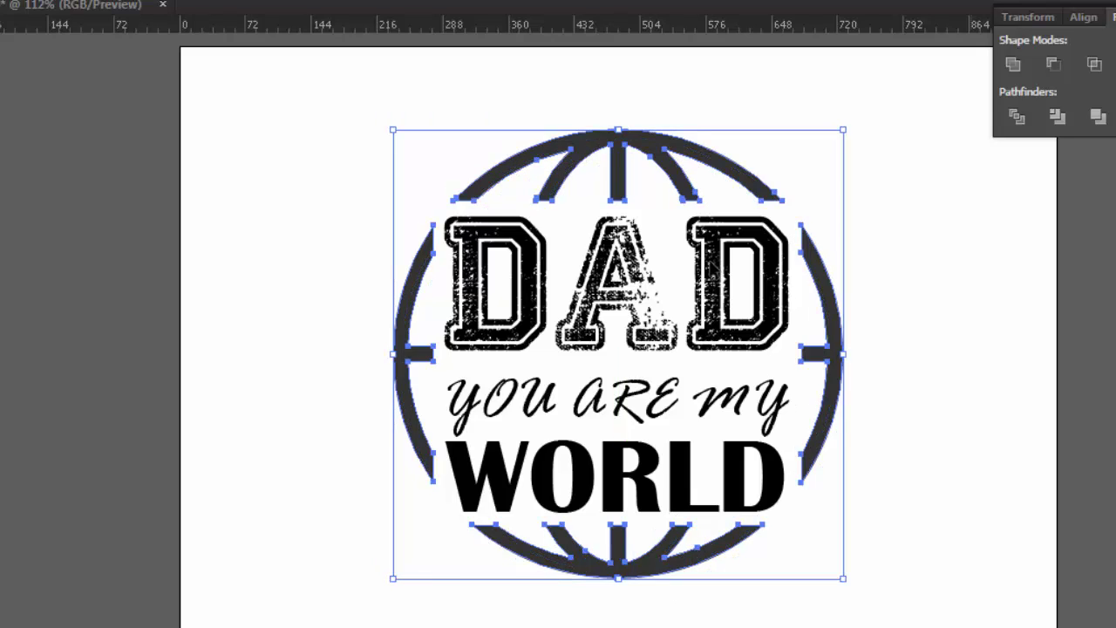
key("Down")
key("Down")
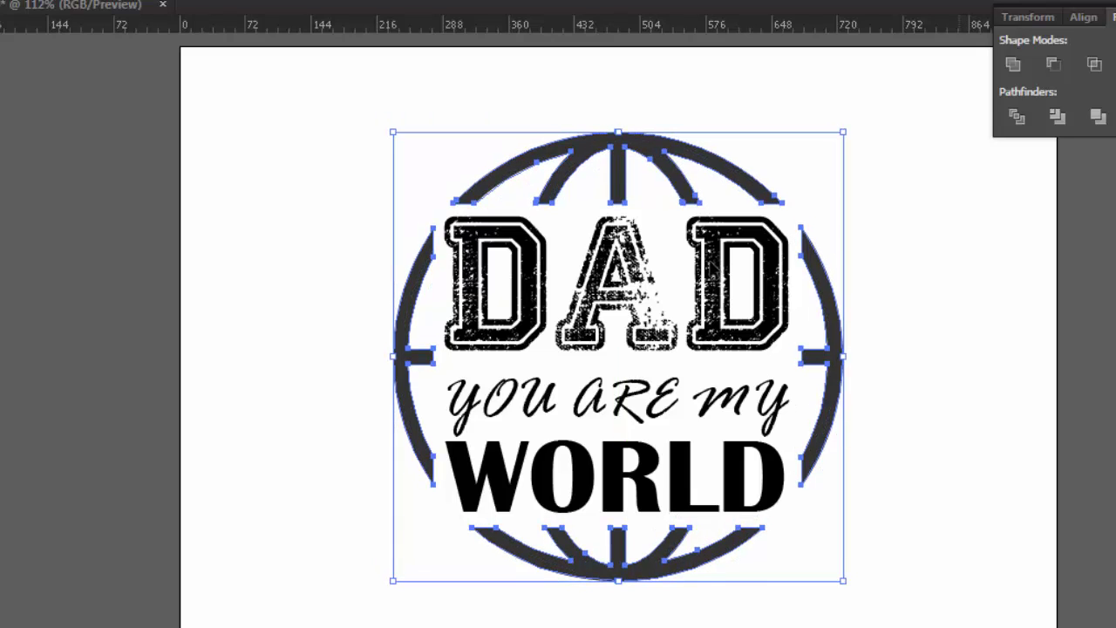
key("Up")
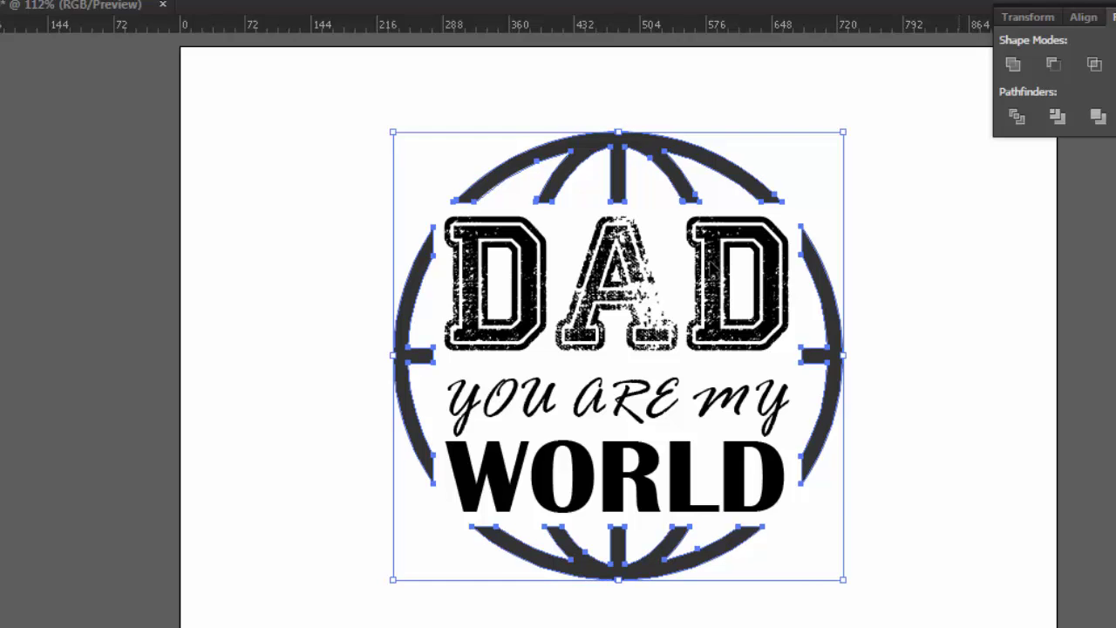
left_click(322, 396)
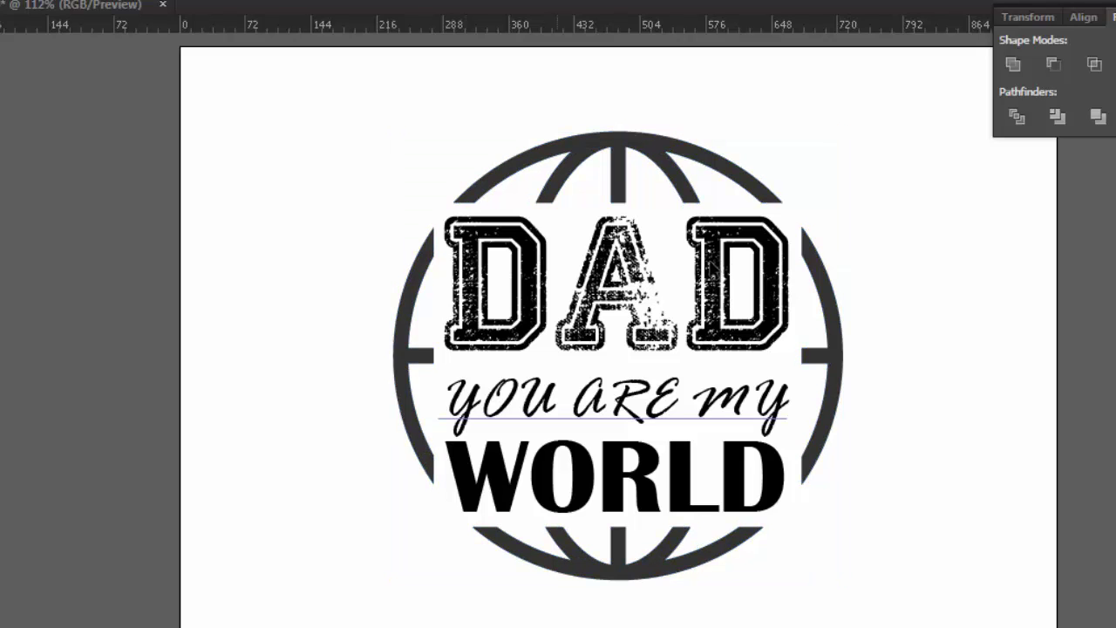
- Fill the "YOU ARE MY" text with the orange-red swatch and deselect it
left_click(524, 406)
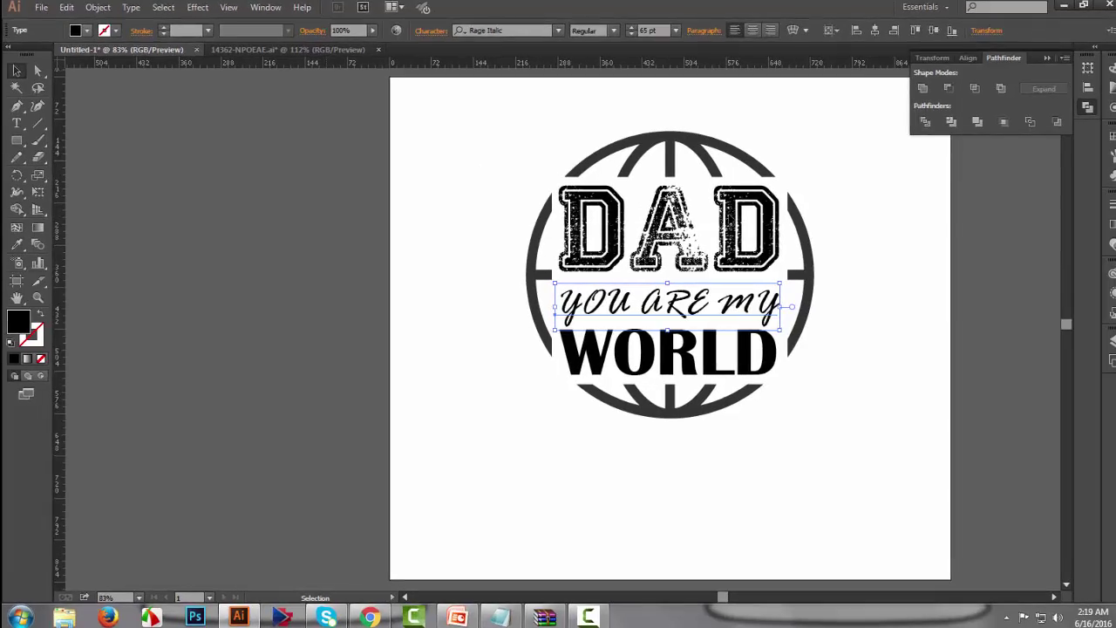
left_click(7, 19)
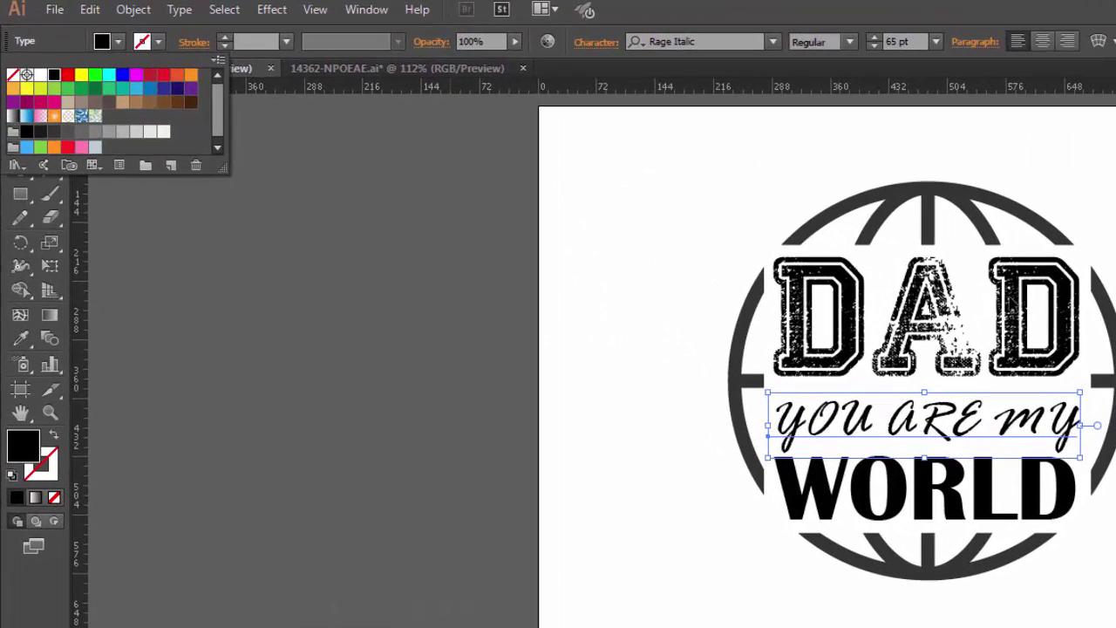
left_click(178, 75)
key("Escape")
key("ctrl+shift+a")
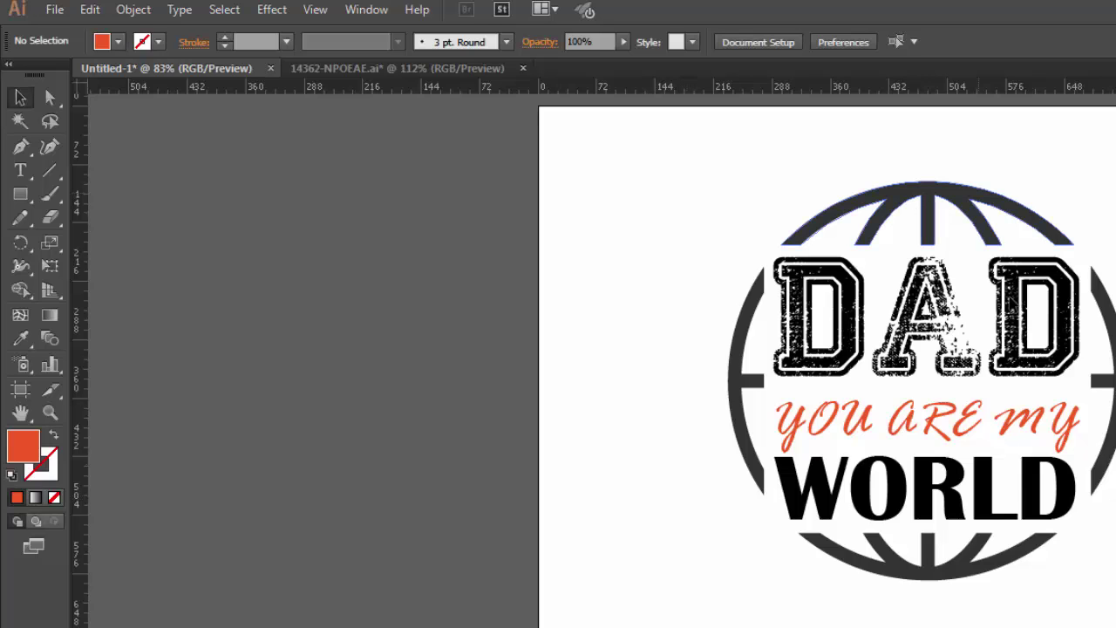
- Fill the globe group with a darker, near-black grey swatch
left_click(985, 197)
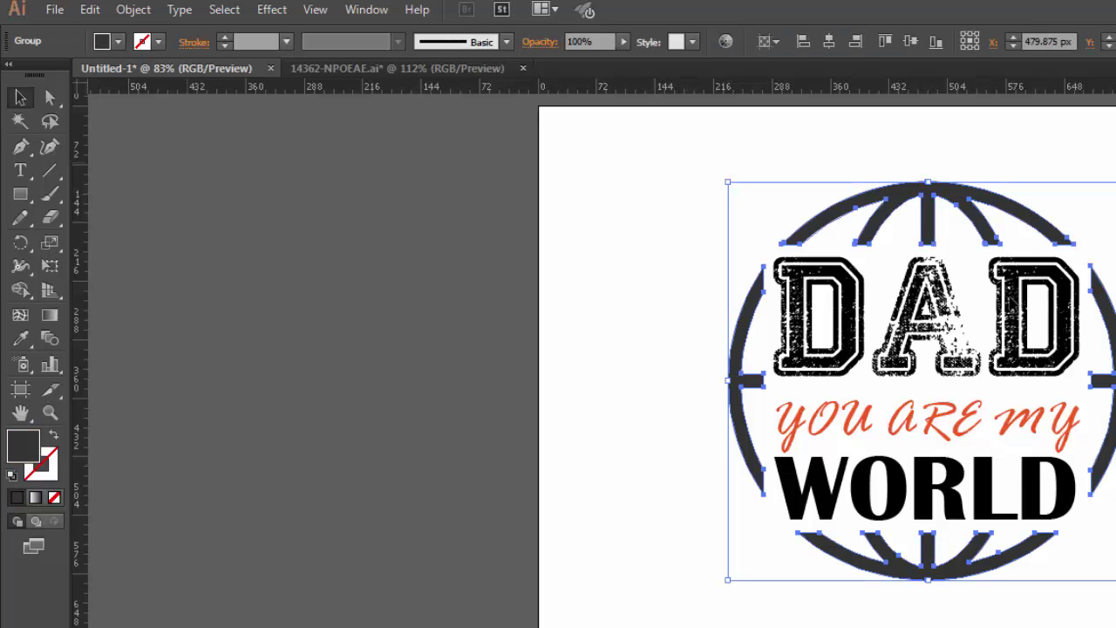
left_click(118, 41)
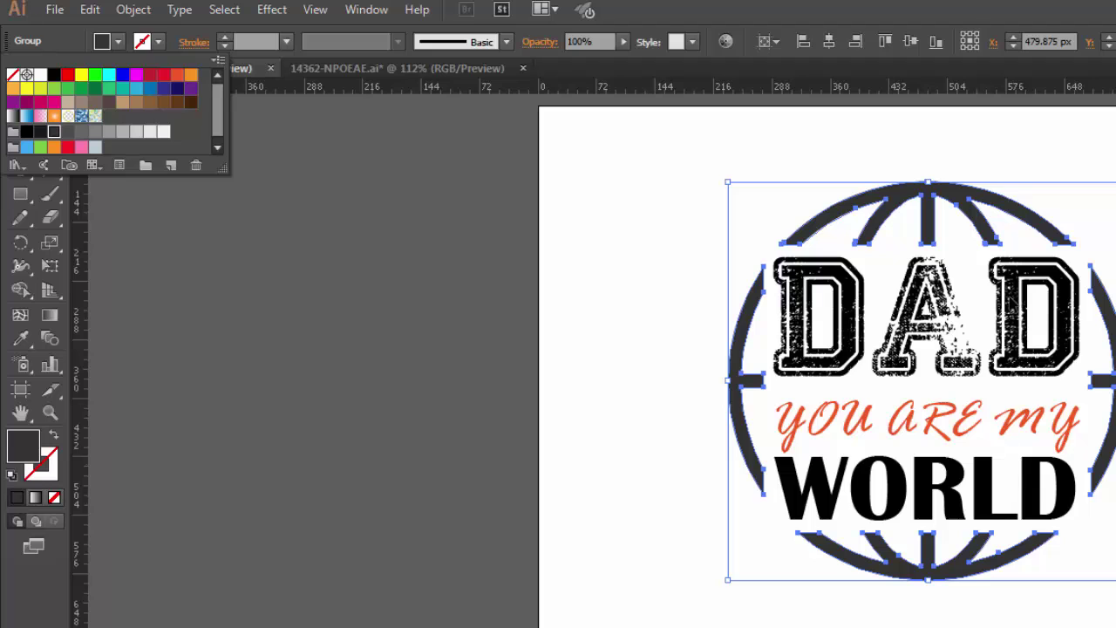
left_click(40, 132)
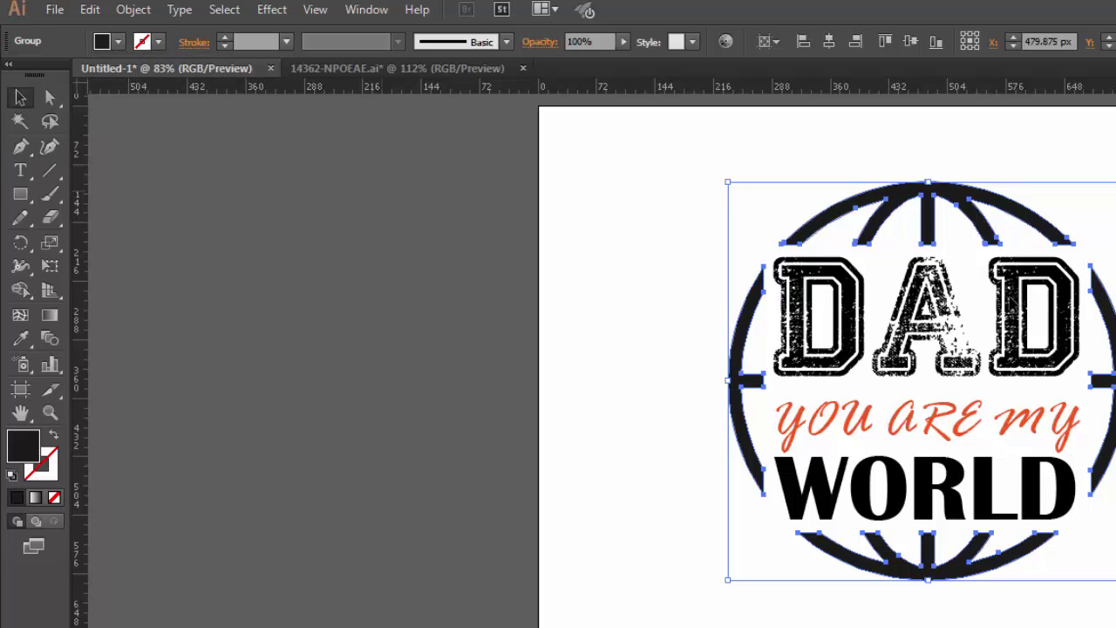
left_click(928, 335)
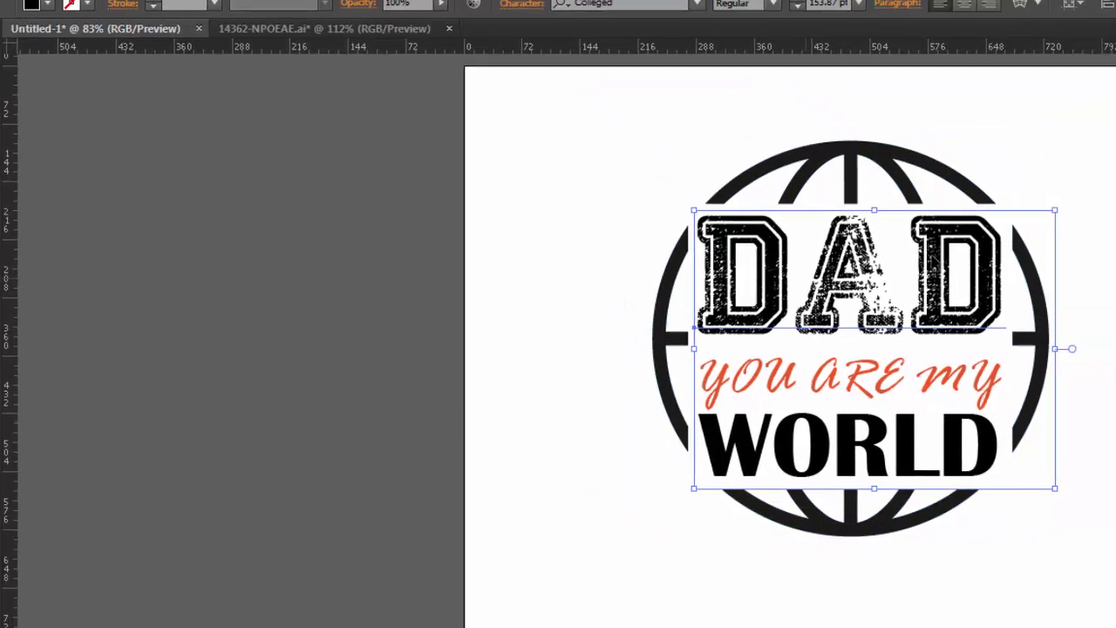
left_click(928, 420)
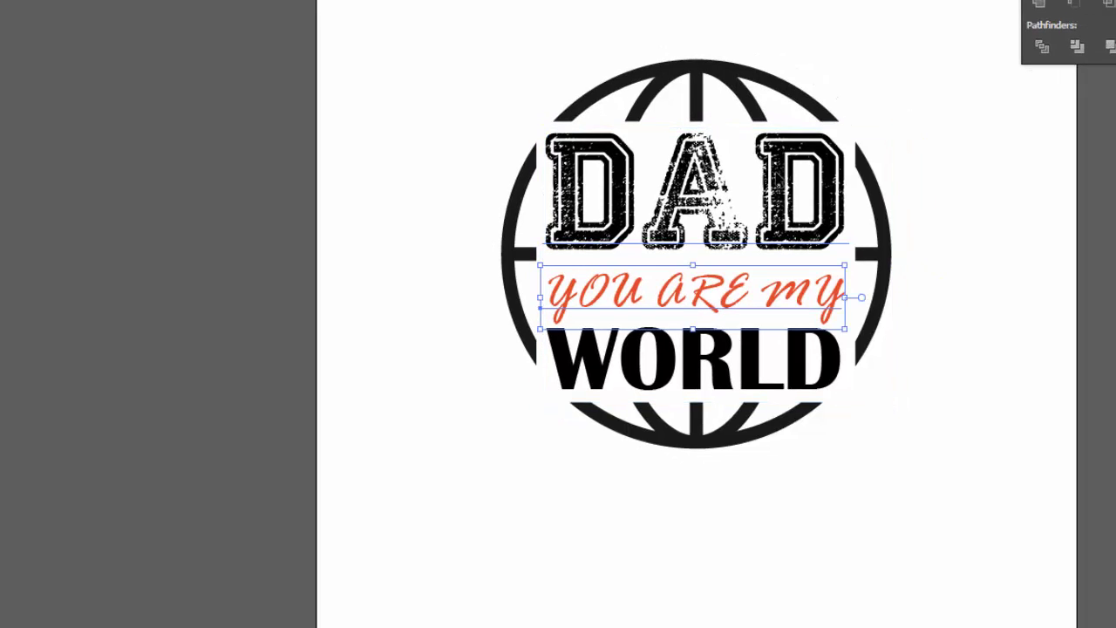
left_click(695, 200)
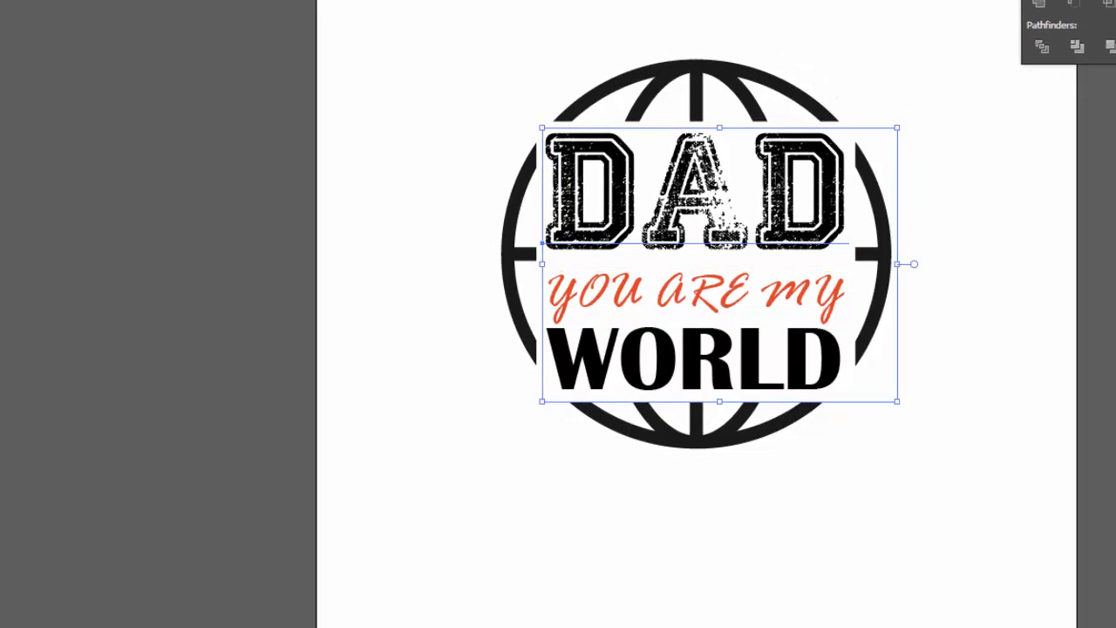
key("ctrl+shift+a")
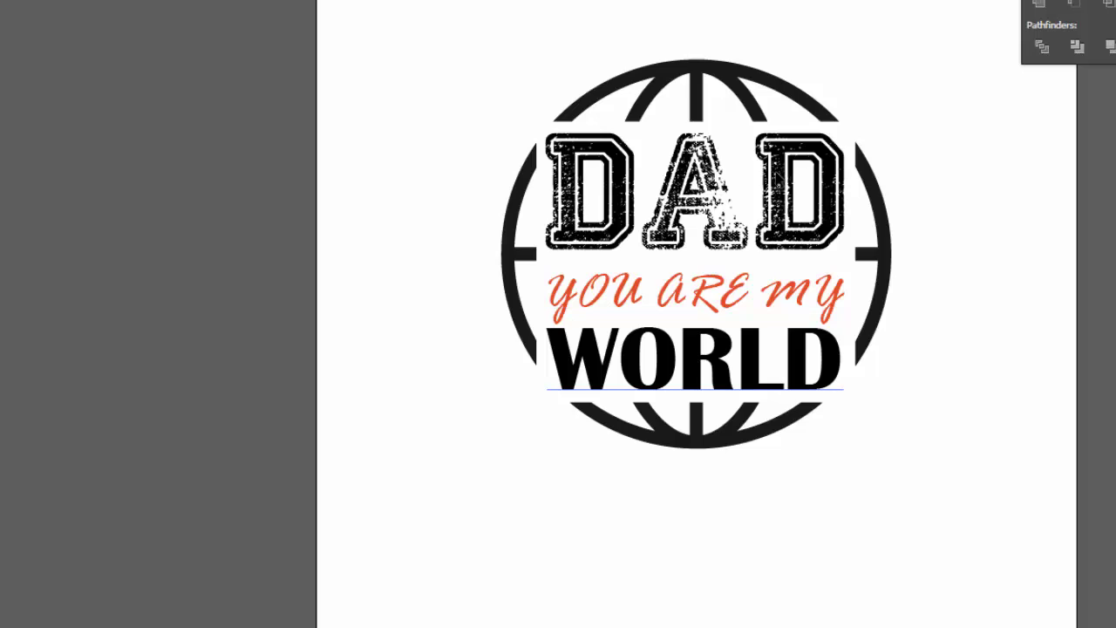
- Select the "YOU ARE MY", "DAD" and "WORLD" text lines together and convert them to outlines
left_click(695, 293)
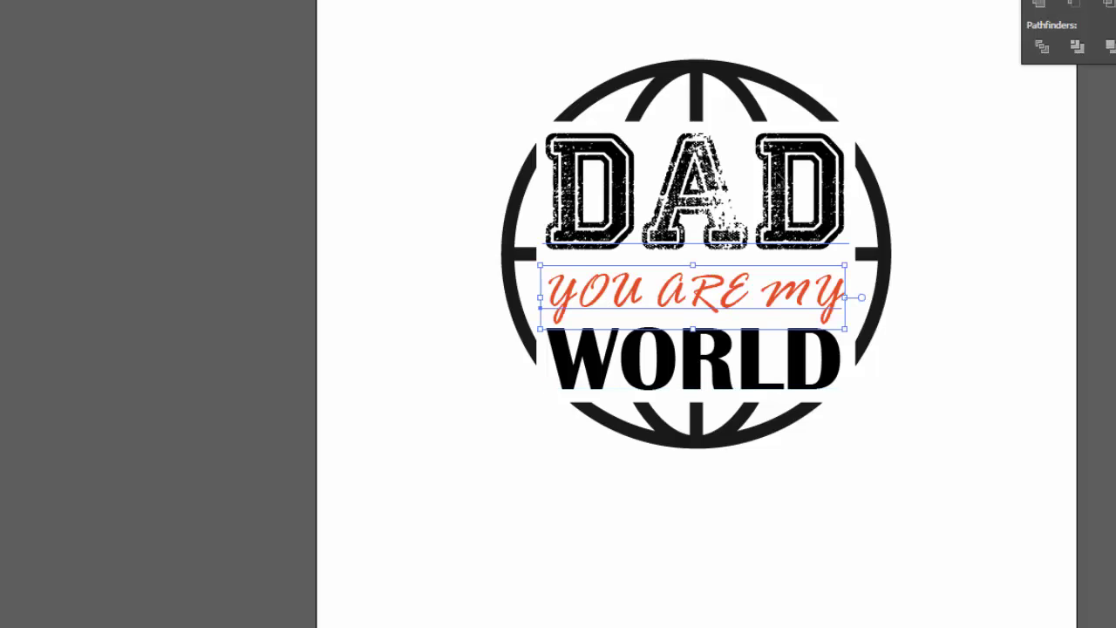
left_click(695, 200, "shift")
left_click(695, 359, "shift")
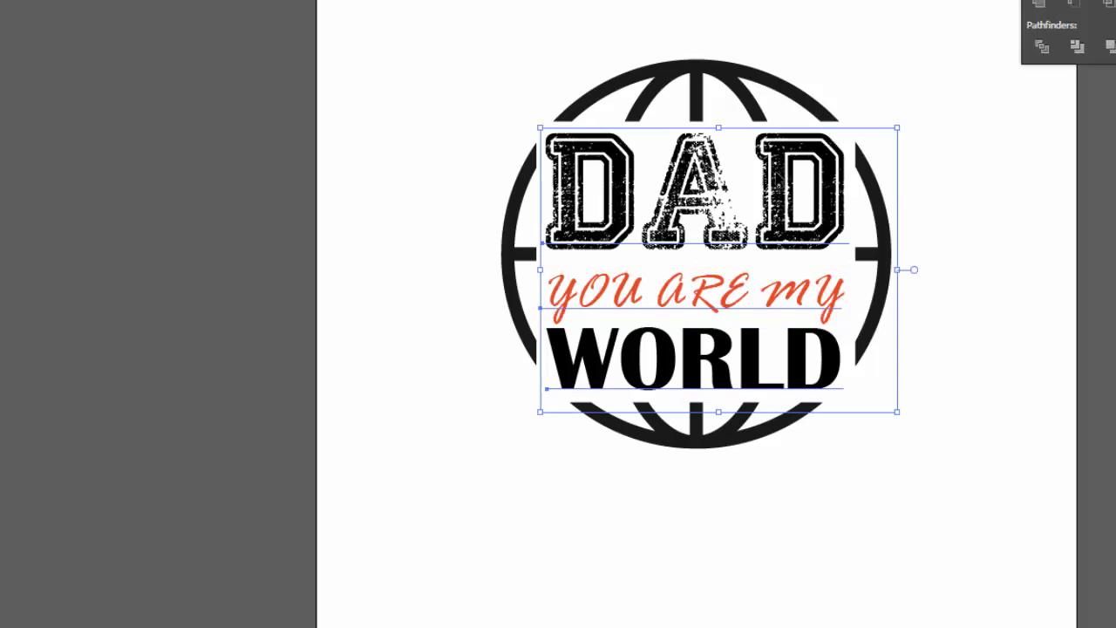
right_click(702, 342)
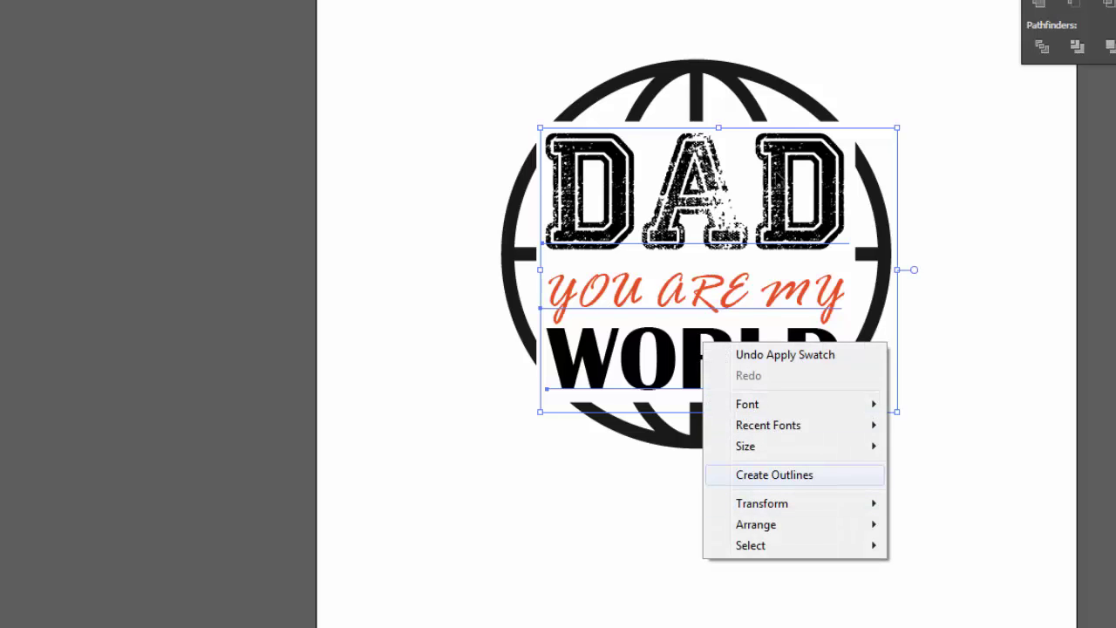
left_click(774, 474)
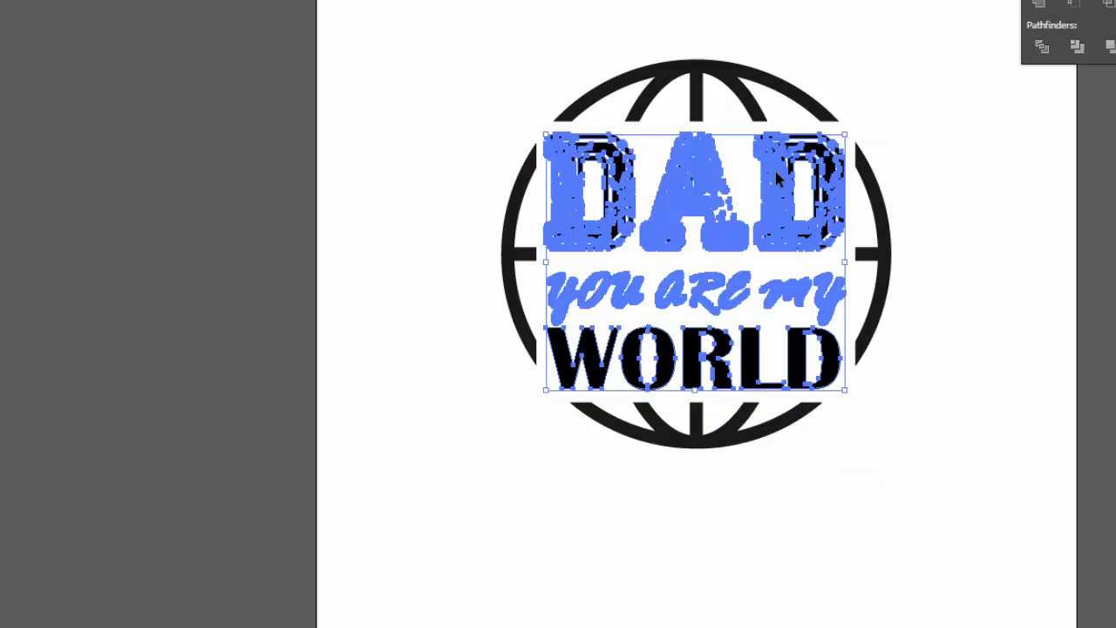
- Examine the outlined "DAD" and "YOU ARE MY" lines by selecting each one separately, and leave everything deselected
left_click(775, 172)
left_click(775, 172)
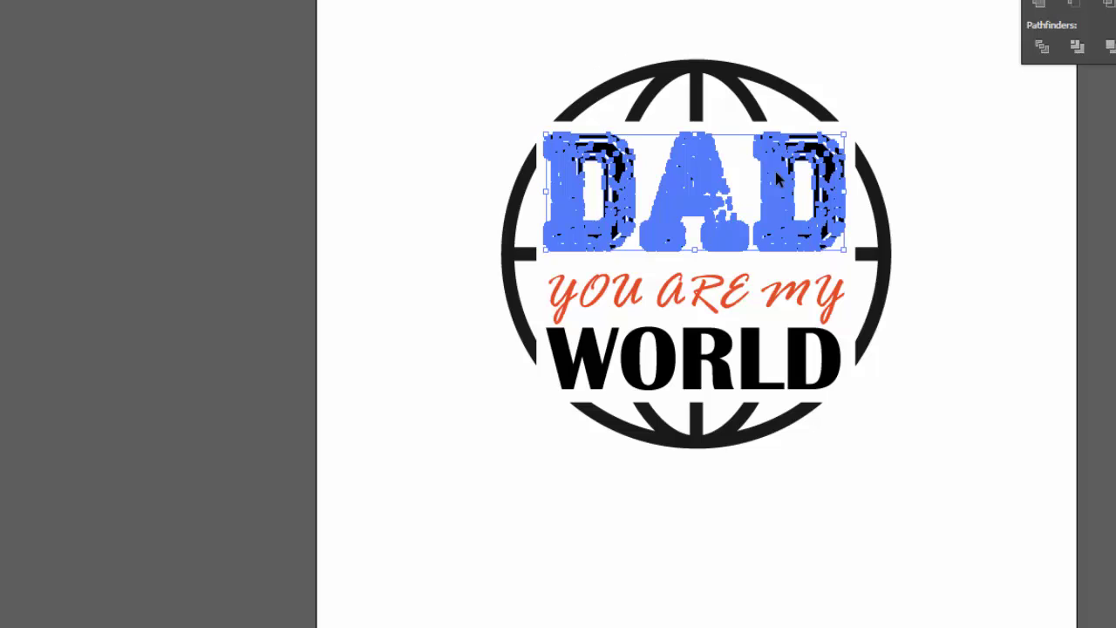
left_click(779, 288)
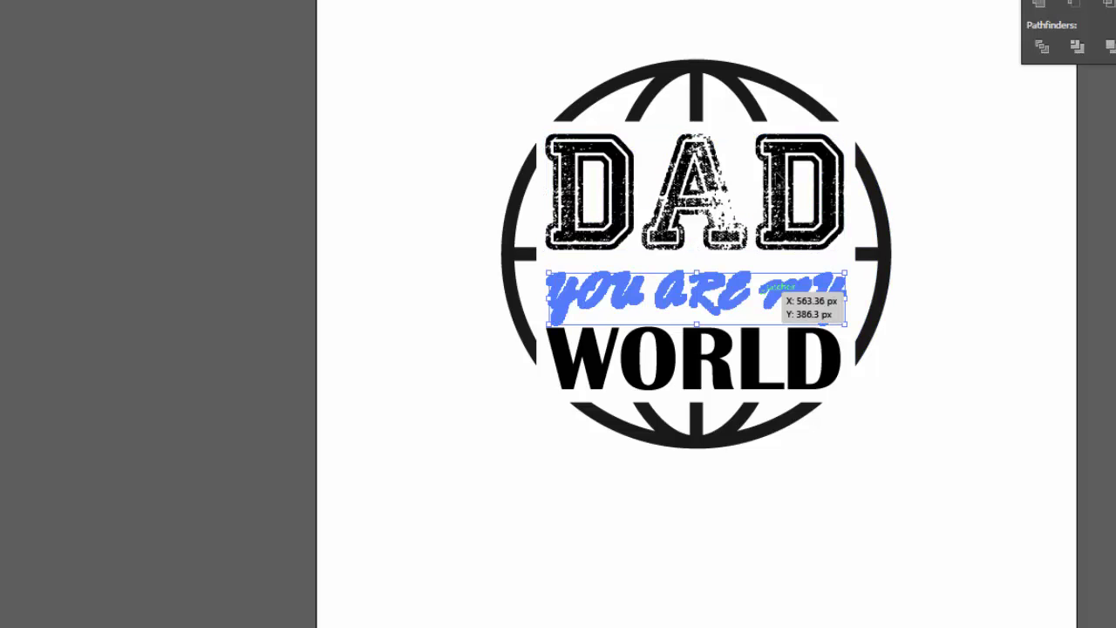
key("ctrl+shift+a")
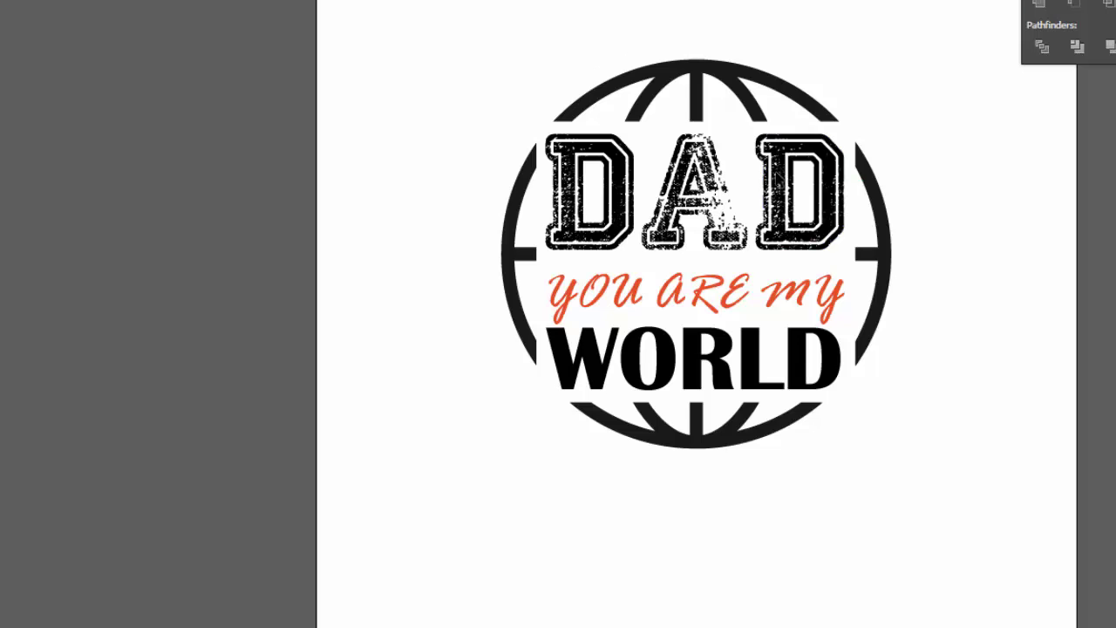
left_click_drag(944, 69, 550, 312)
key("ctrl+shift+a")
left_click(776, 173)
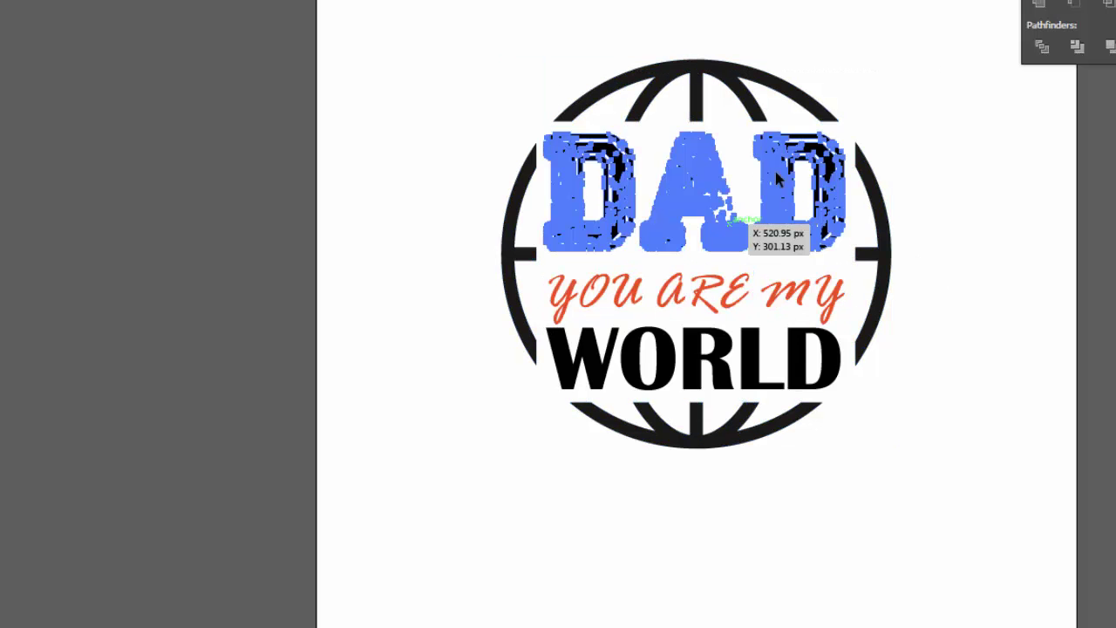
left_click(687, 291)
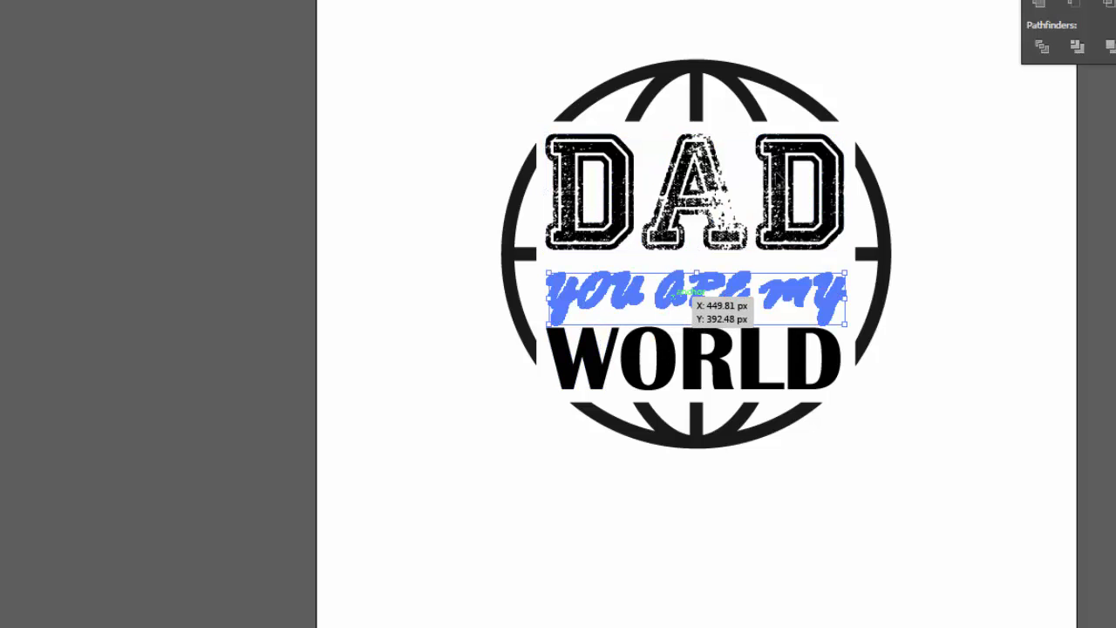
right_click(709, 282)
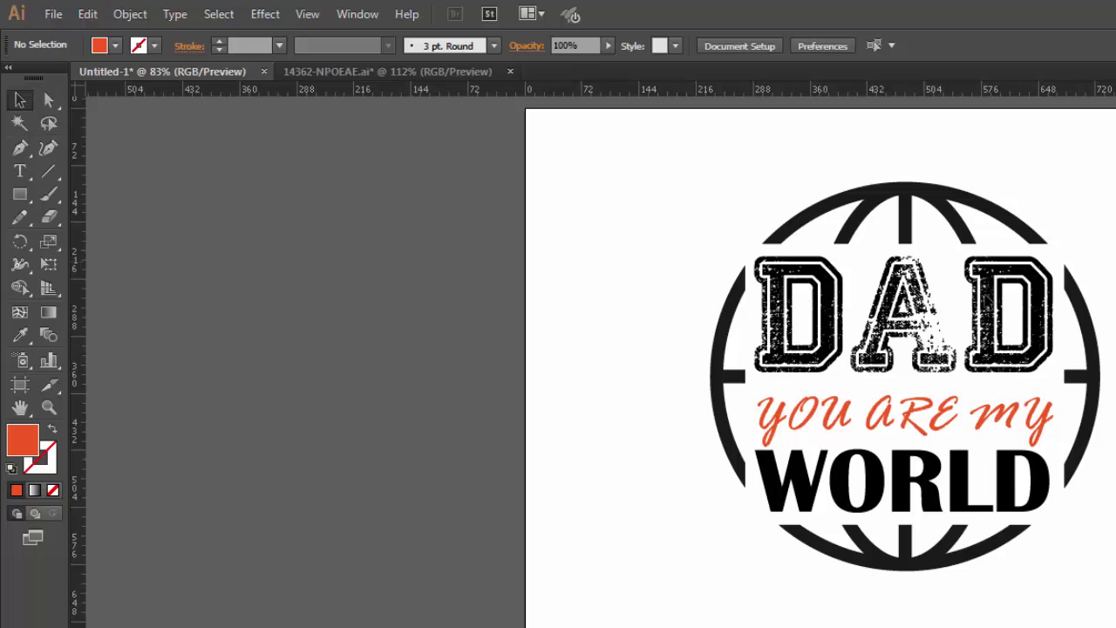
- Start saving the finished T-shirt design with Save As
left_click(54, 14)
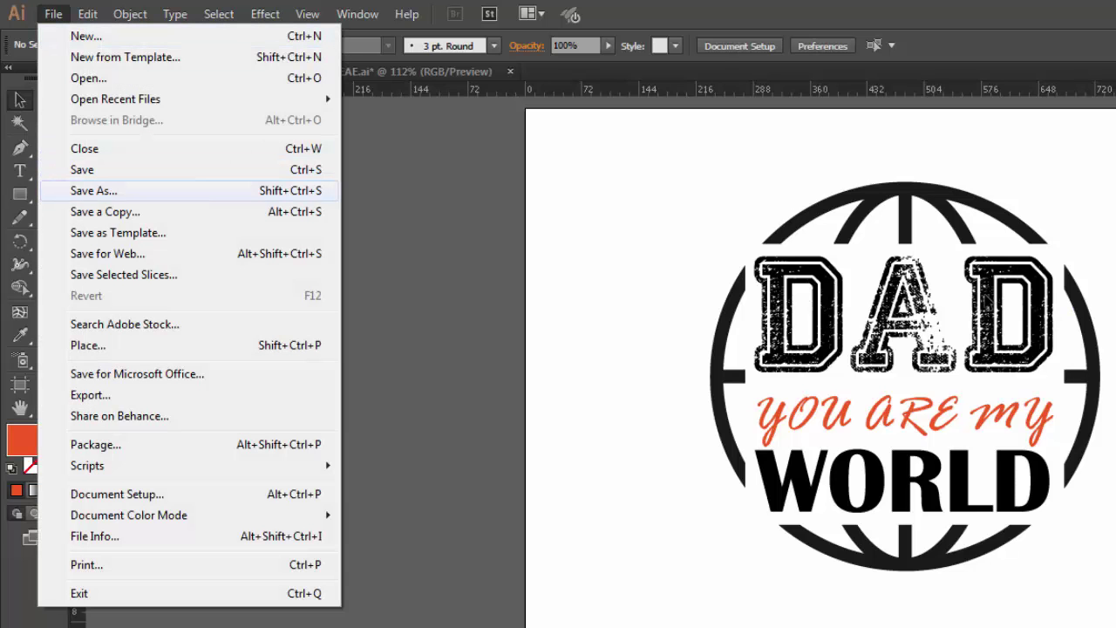
- Save the design to the Desktop as an Adobe Illustrator file named Dad, using the default Illustrator CC options
left_click(105, 170)
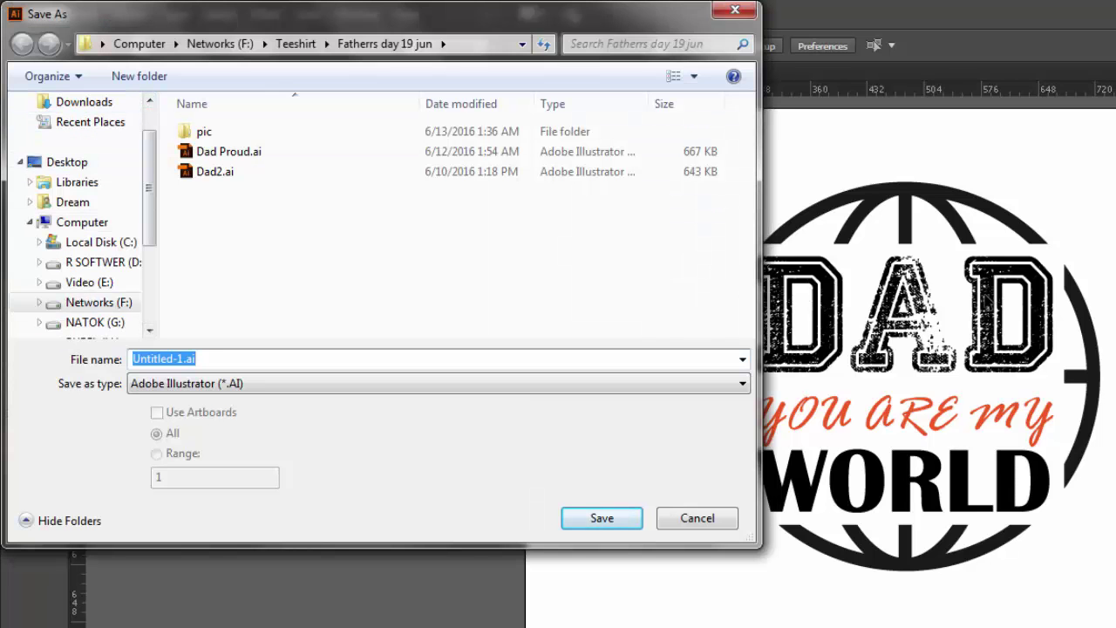
left_click_drag(149, 187, 150, 164)
left_click(77, 131)
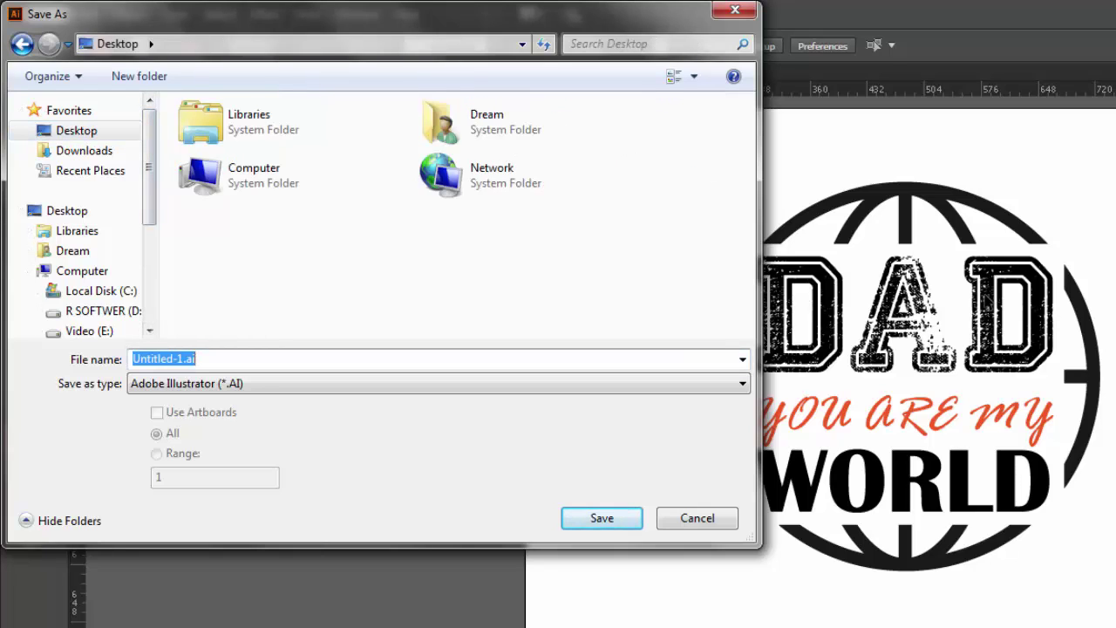
type("Dad")
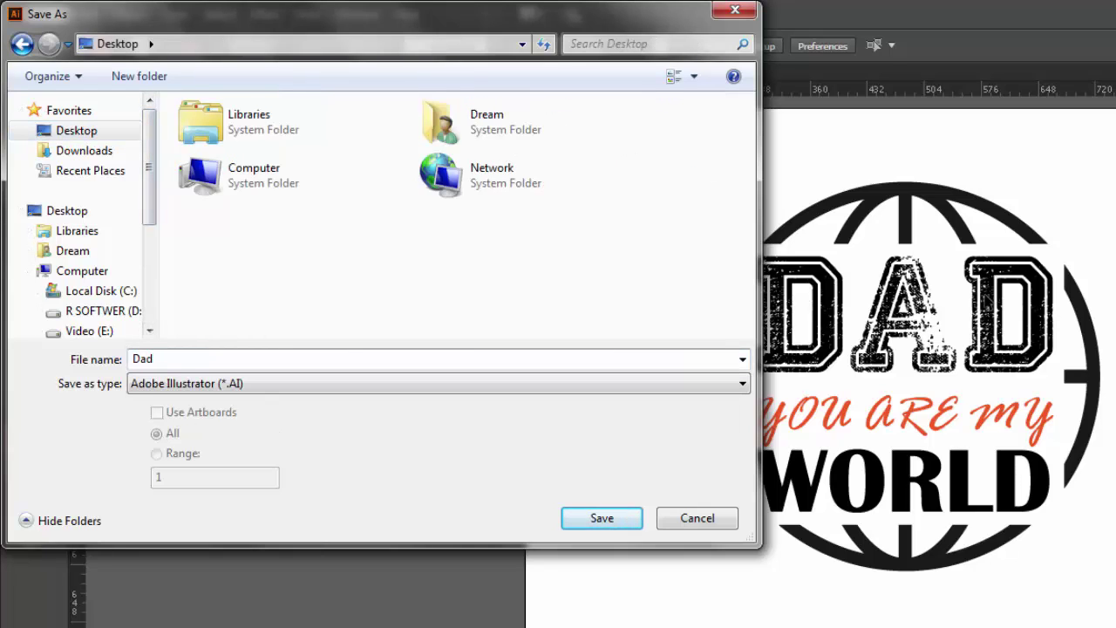
key("Return")
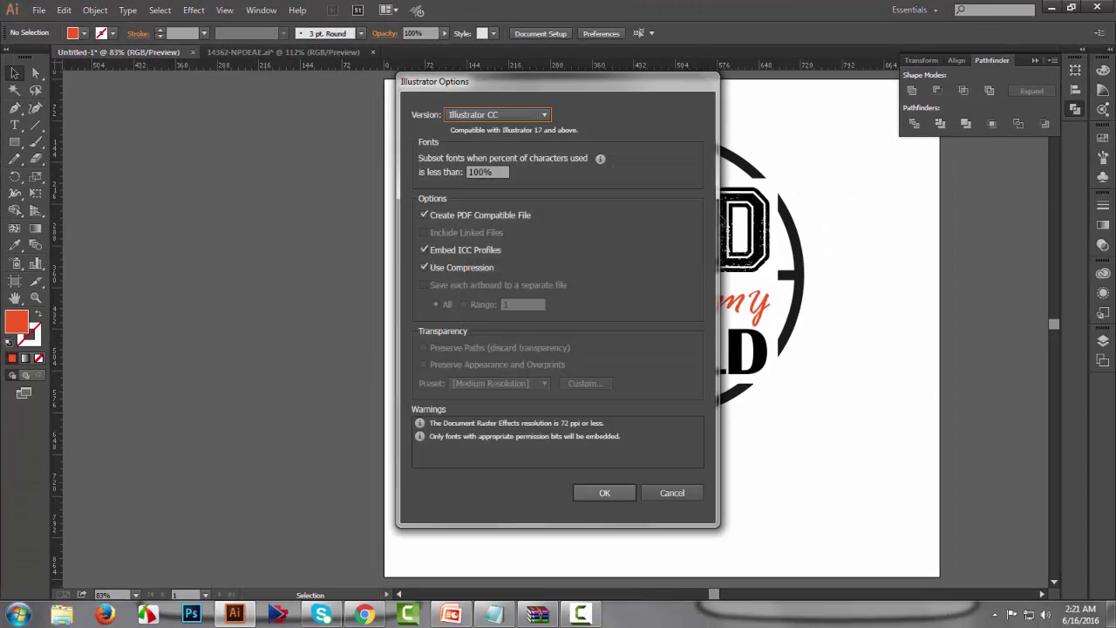
key("Return")
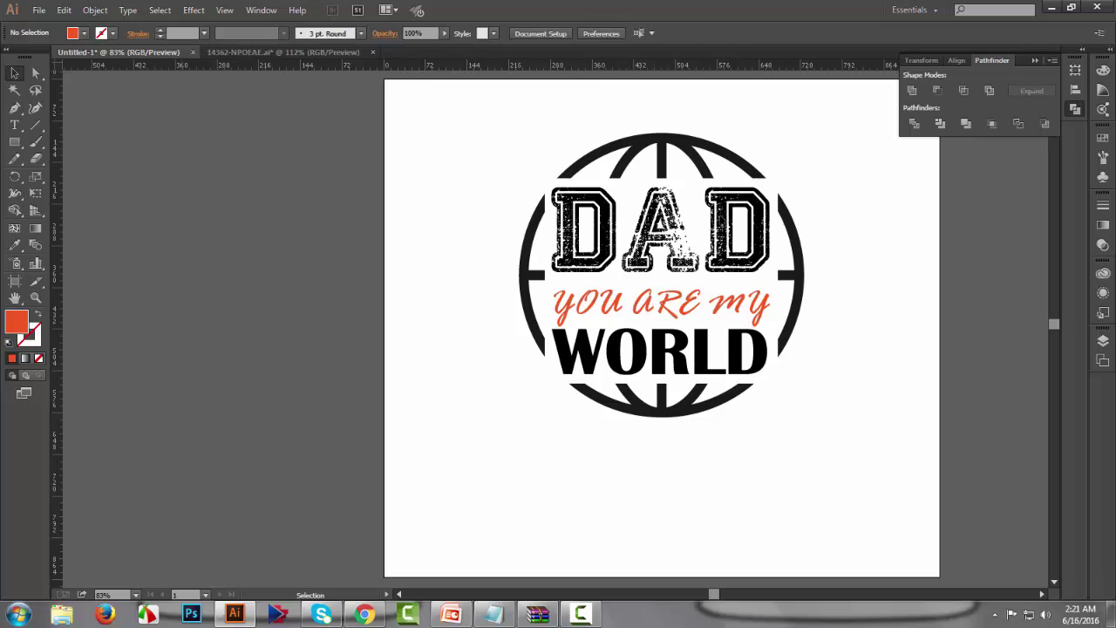
- Align the globe and all the lettering to each other on their horizontal centers, and deselect them
key("ctrl+a")
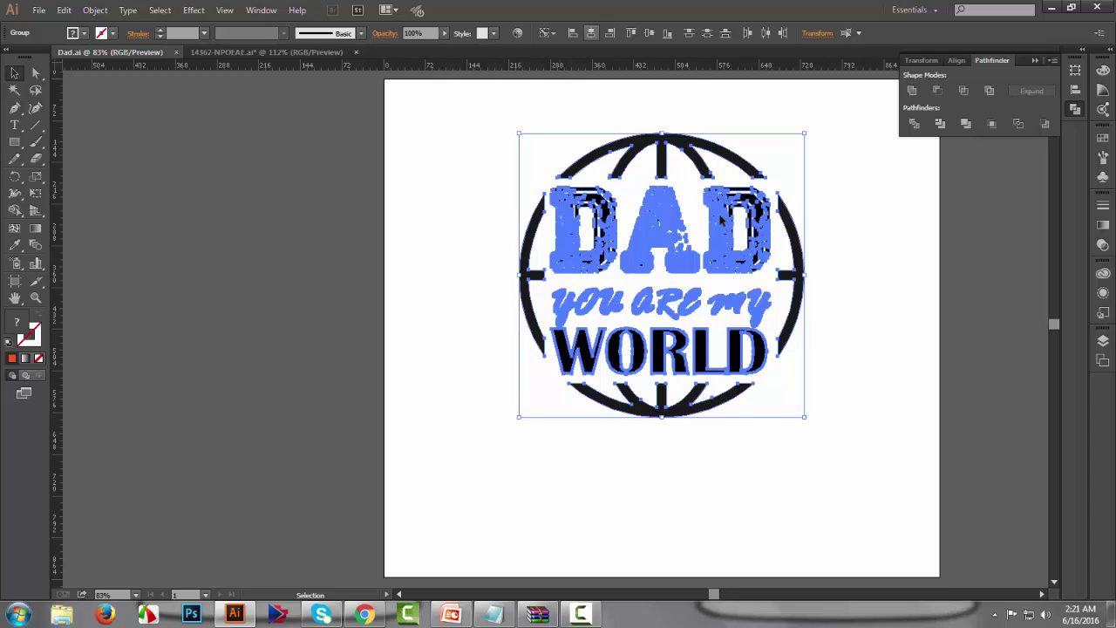
left_click(590, 33)
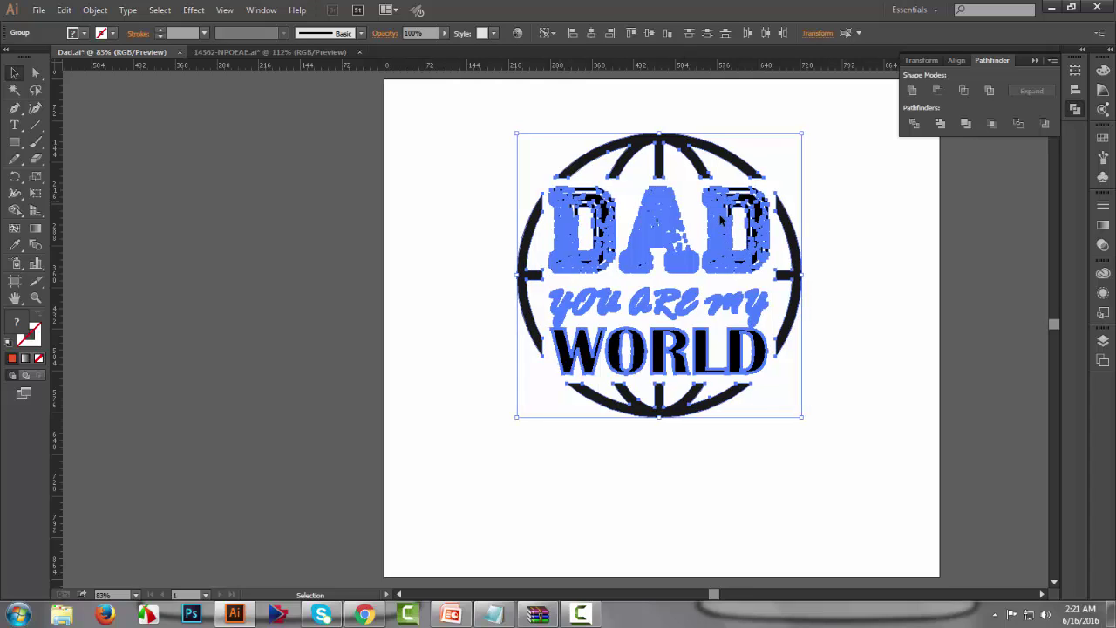
left_click(843, 127)
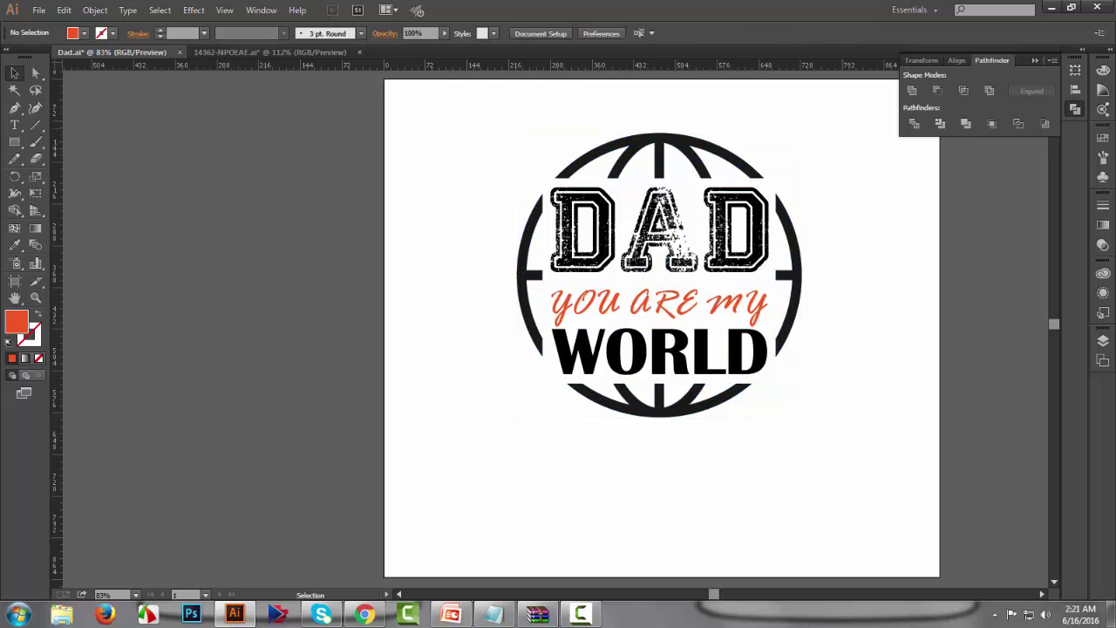
- Enlarge the whole globe and lettering design proportionally and reposition it to fill most of the artboard
left_click_drag(843, 127, 461, 515)
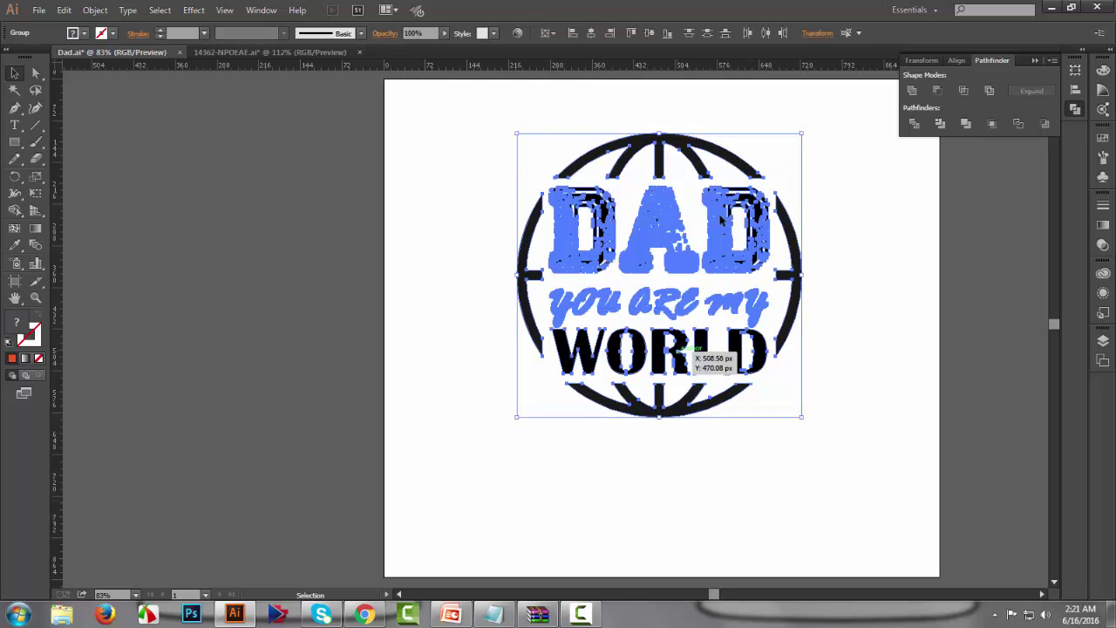
left_click_drag(681, 336, 690, 391)
left_click_drag(806, 461, 876, 531)
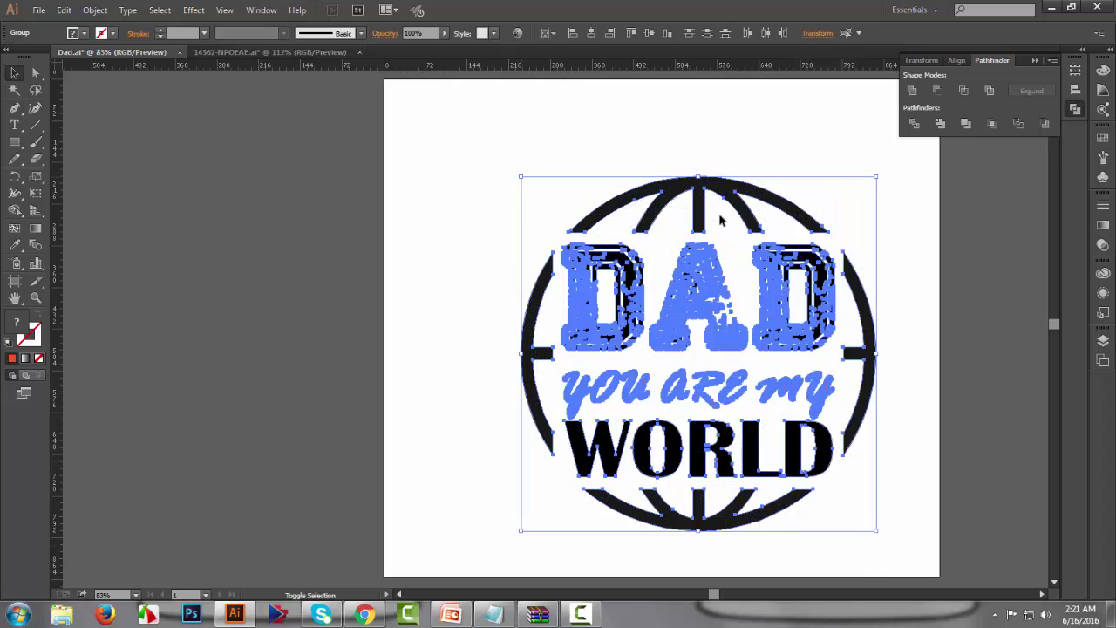
left_click_drag(522, 177, 460, 192)
scroll(720, 220, "down", 2)
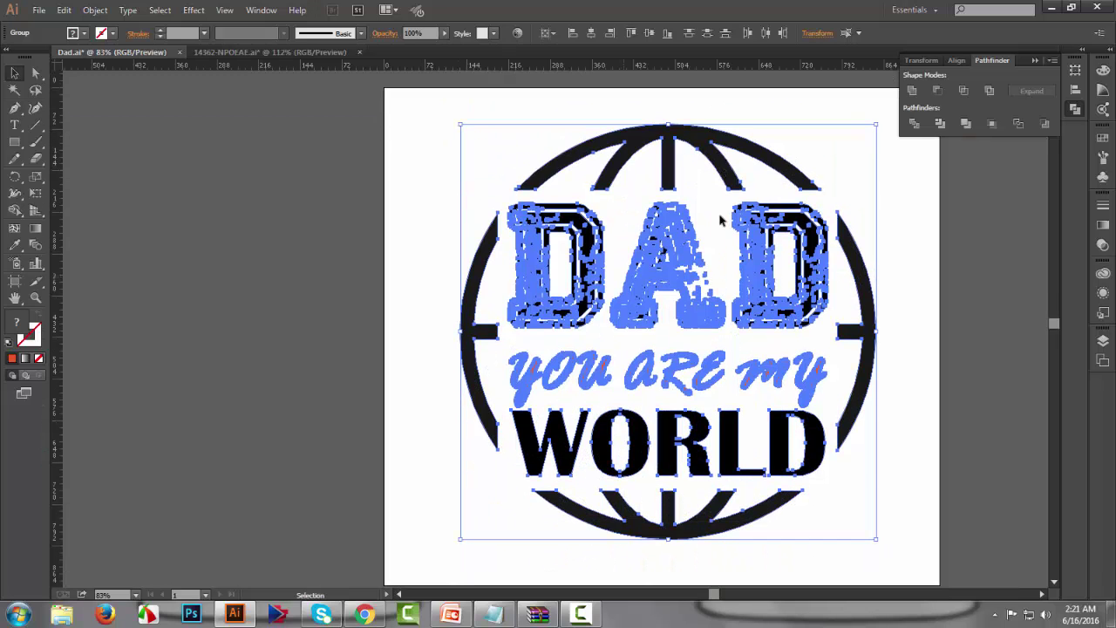
left_click(720, 220)
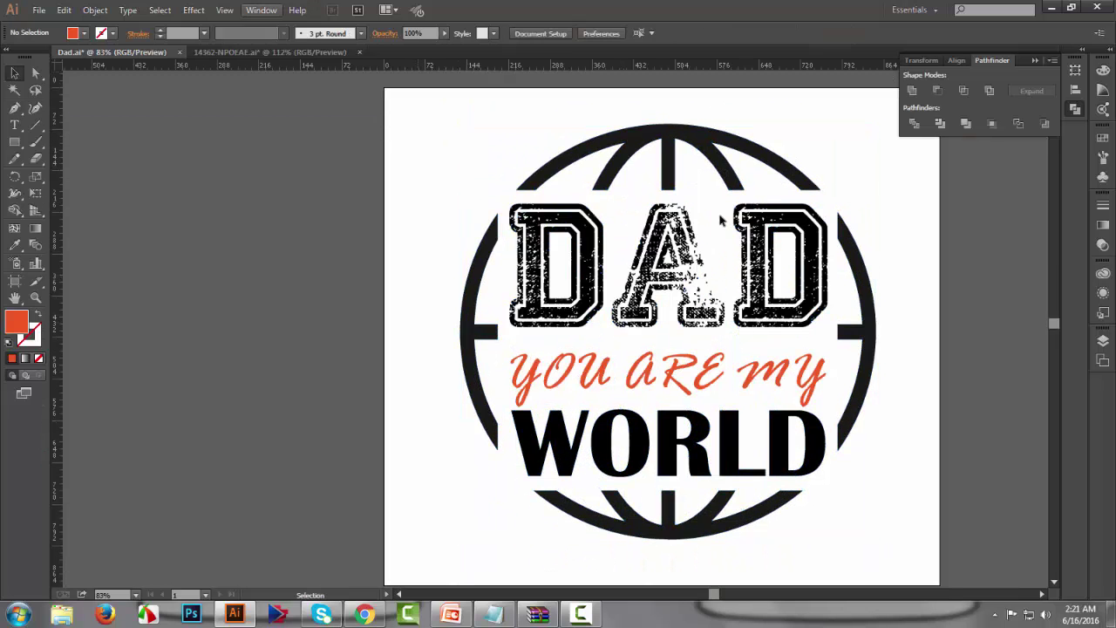
- Save the changes to Dad.ai and collapse the Pathfinder panel
key("alt+f")
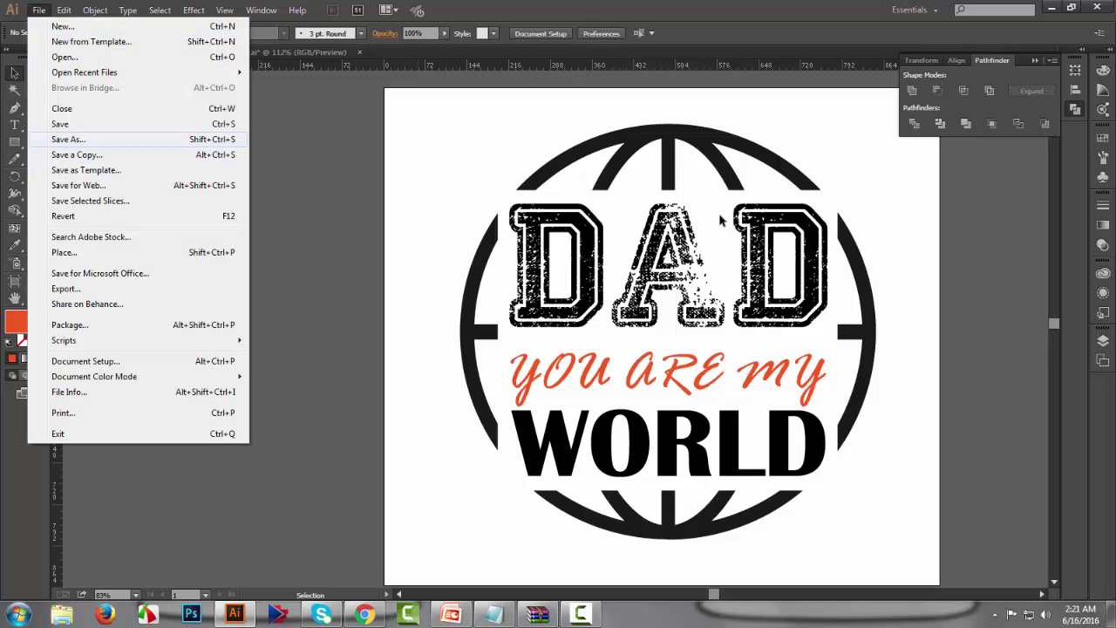
key("Up")
key("Return")
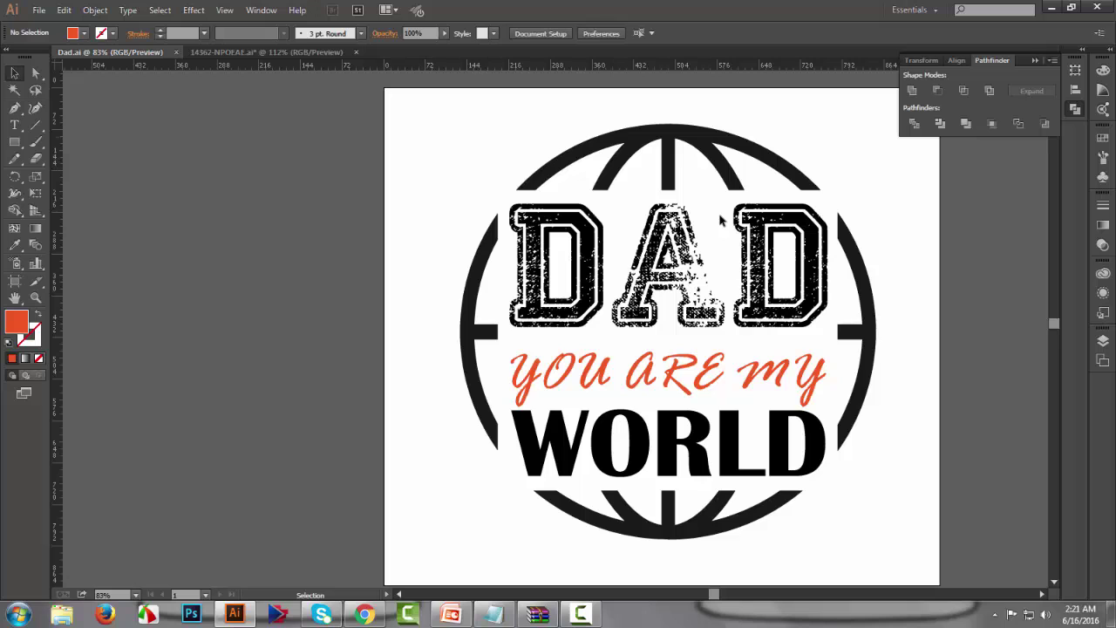
left_click(1035, 60)
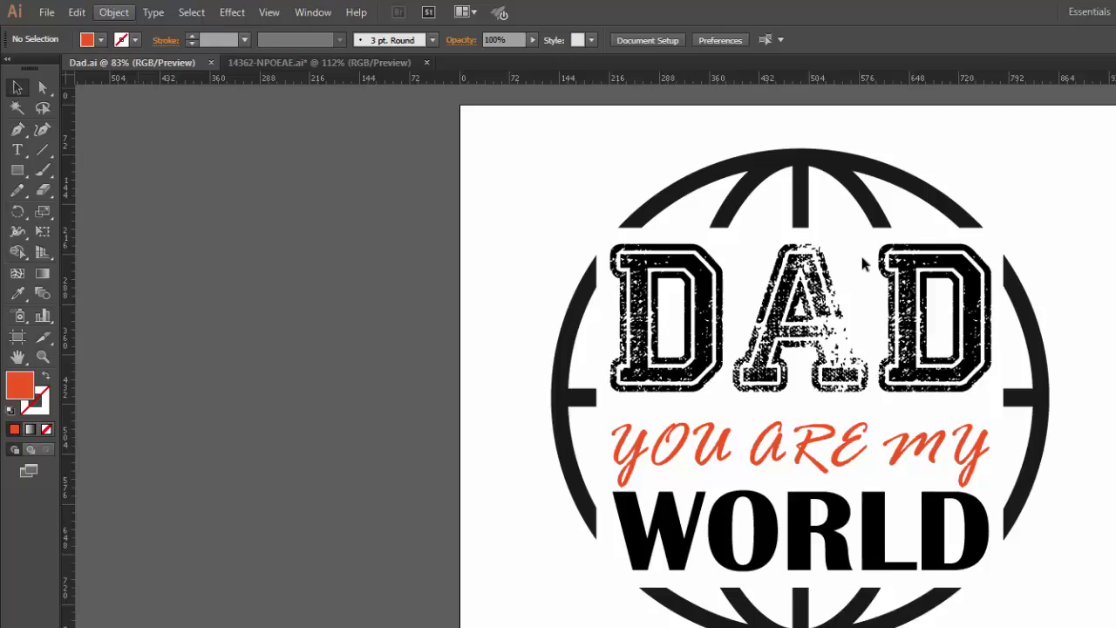
- Save the design to the Desktop in Illustrator EPS format as Dad.eps, using the default Illustrator CC EPS options
left_click(39, 11)
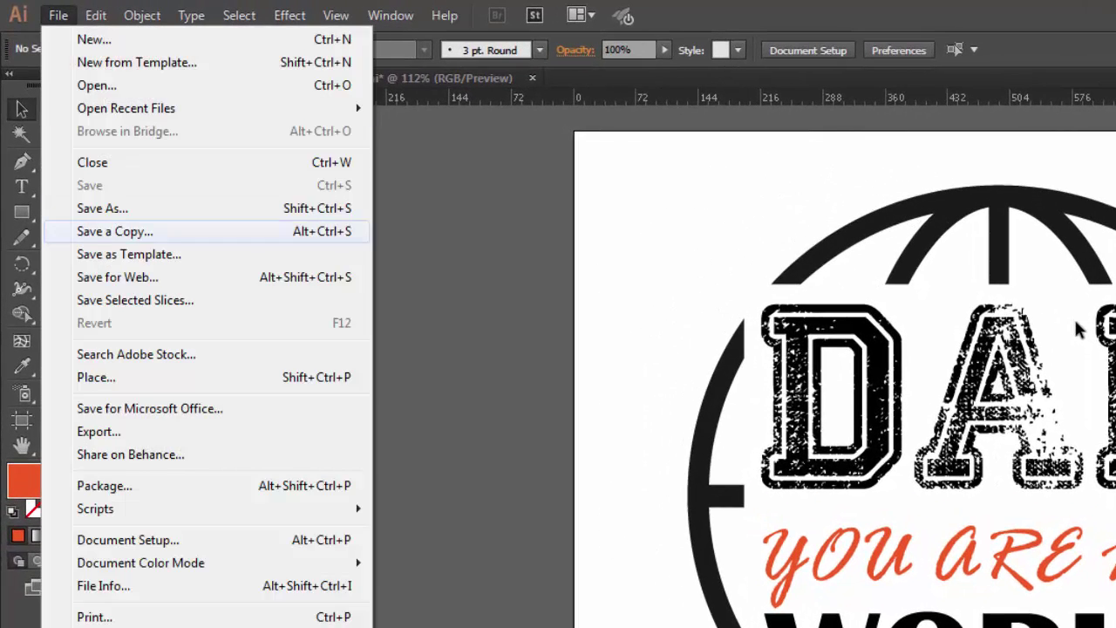
key("Up")
key("Return")
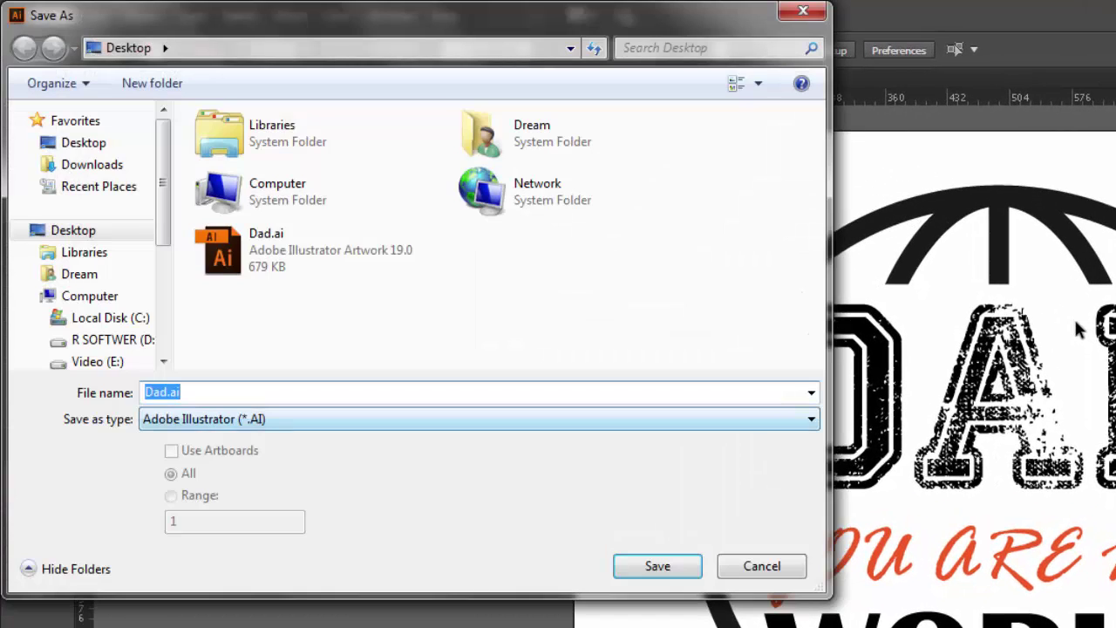
left_click(480, 420)
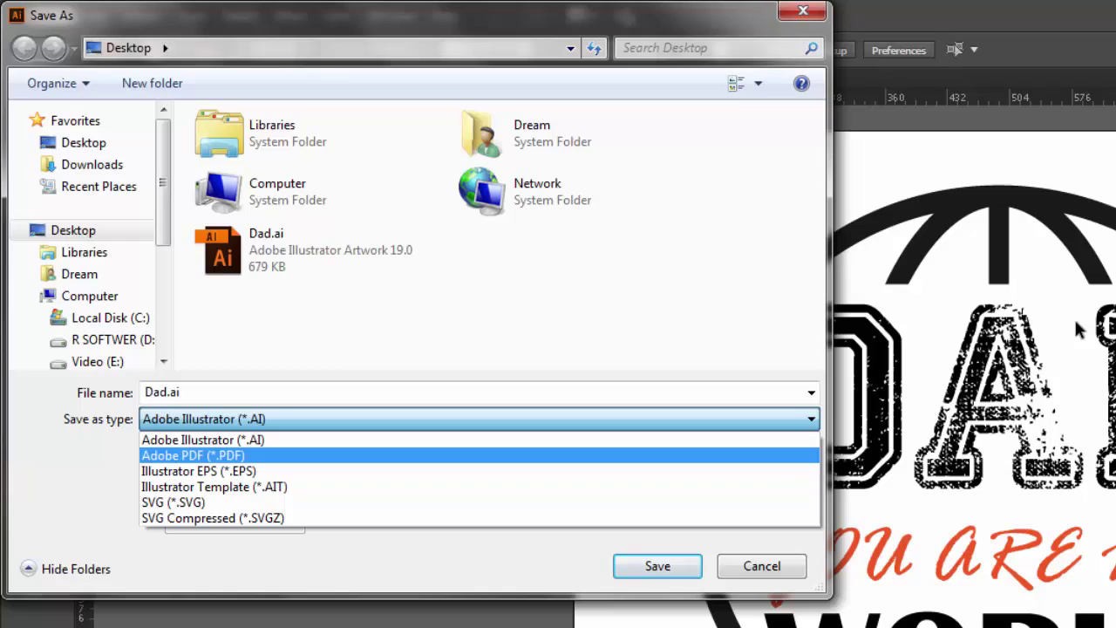
key("Down")
key("Return")
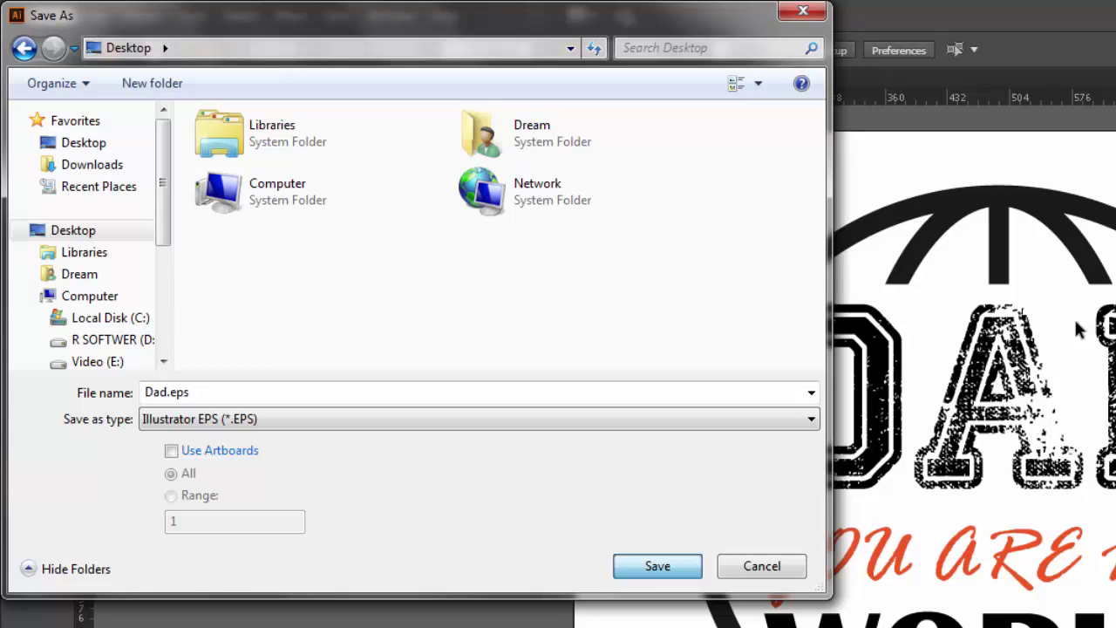
key("Return")
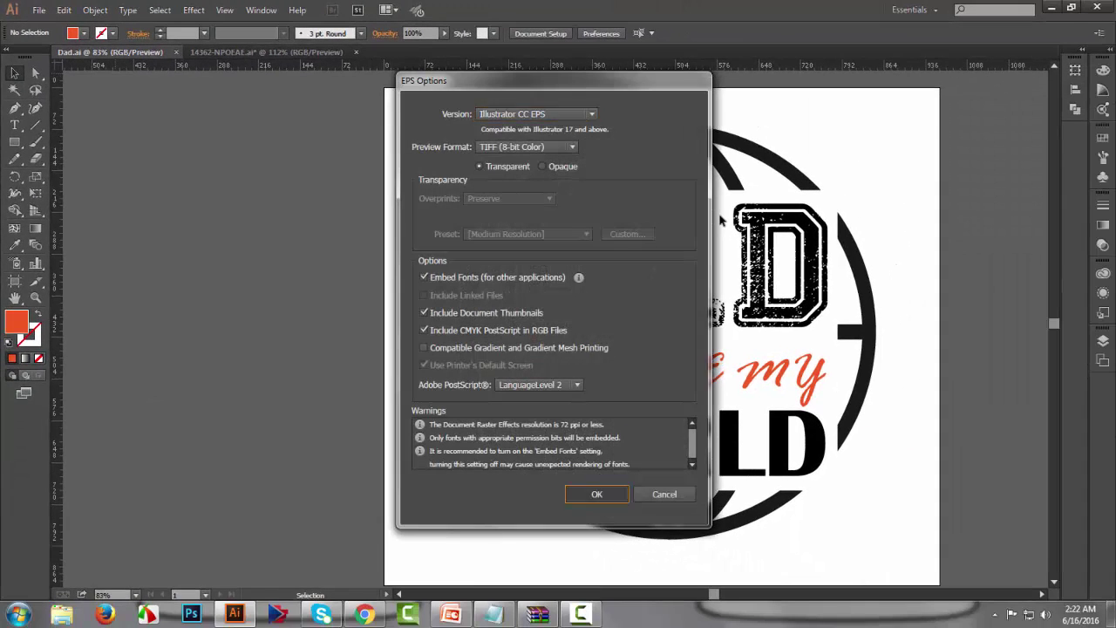
key("Return")
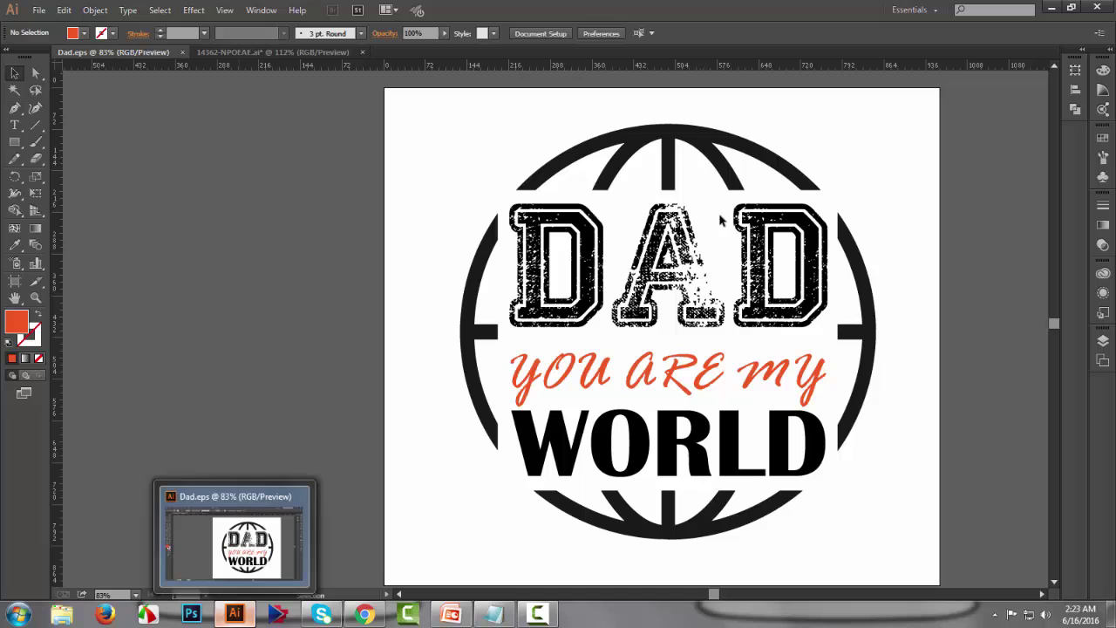
- Switch to the Teespring designer in Chrome and upload Dad.eps from the Desktop as artwork on the shirt front
left_click(235, 613)
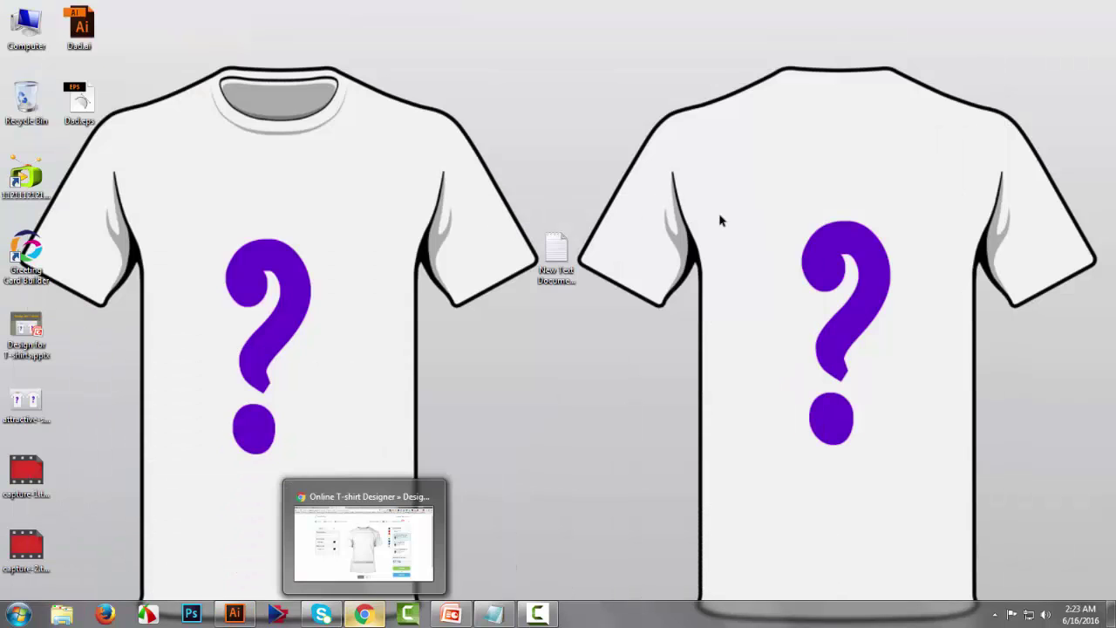
left_click(365, 613)
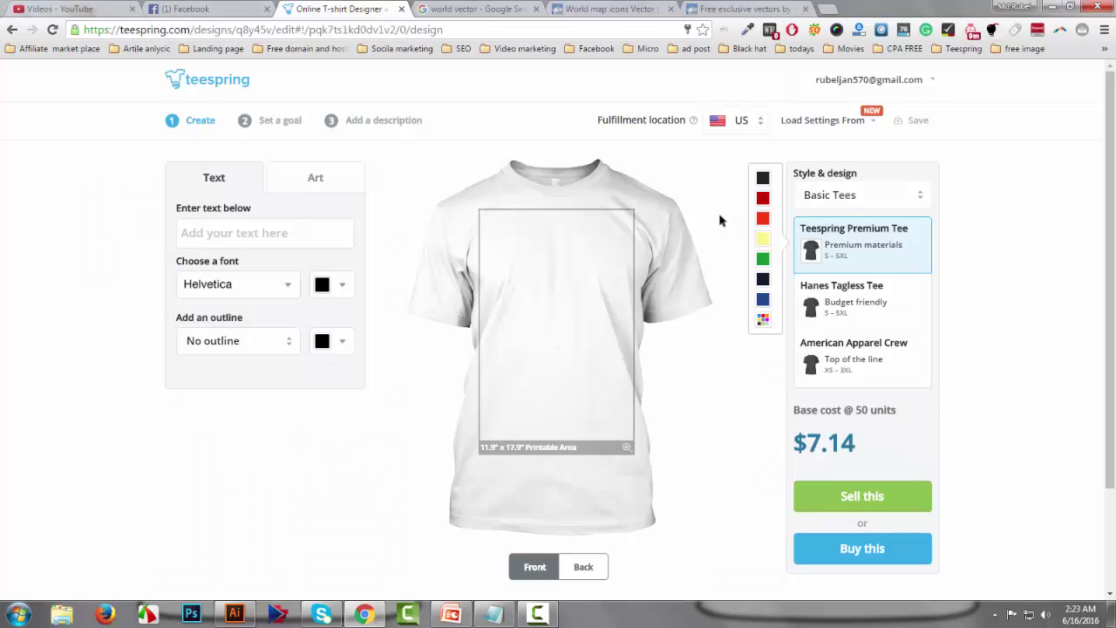
left_click(315, 178)
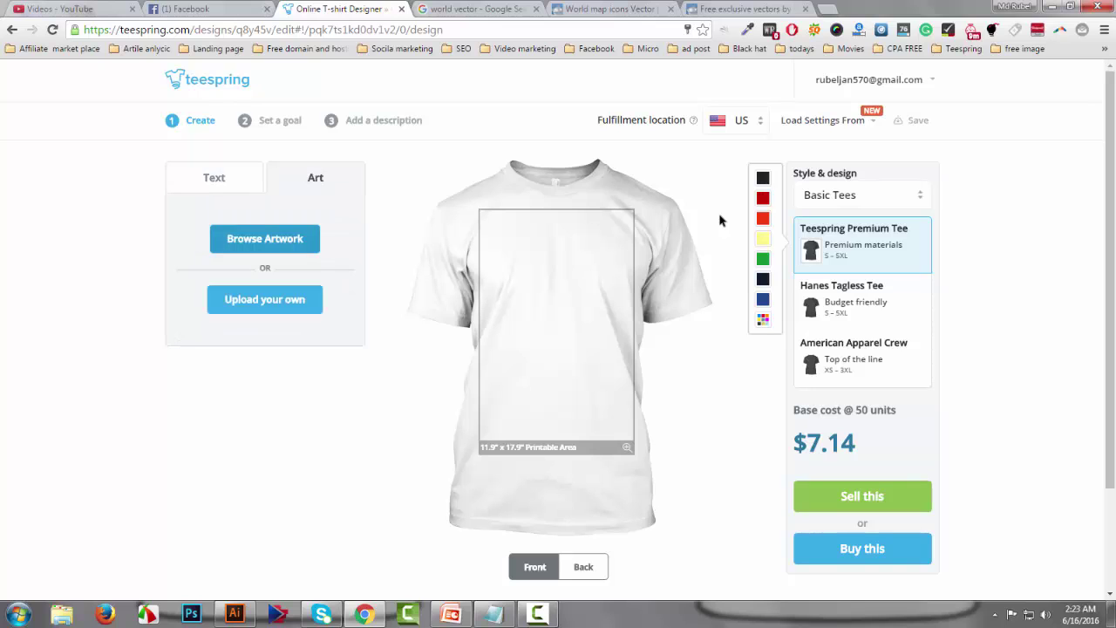
left_click(266, 239)
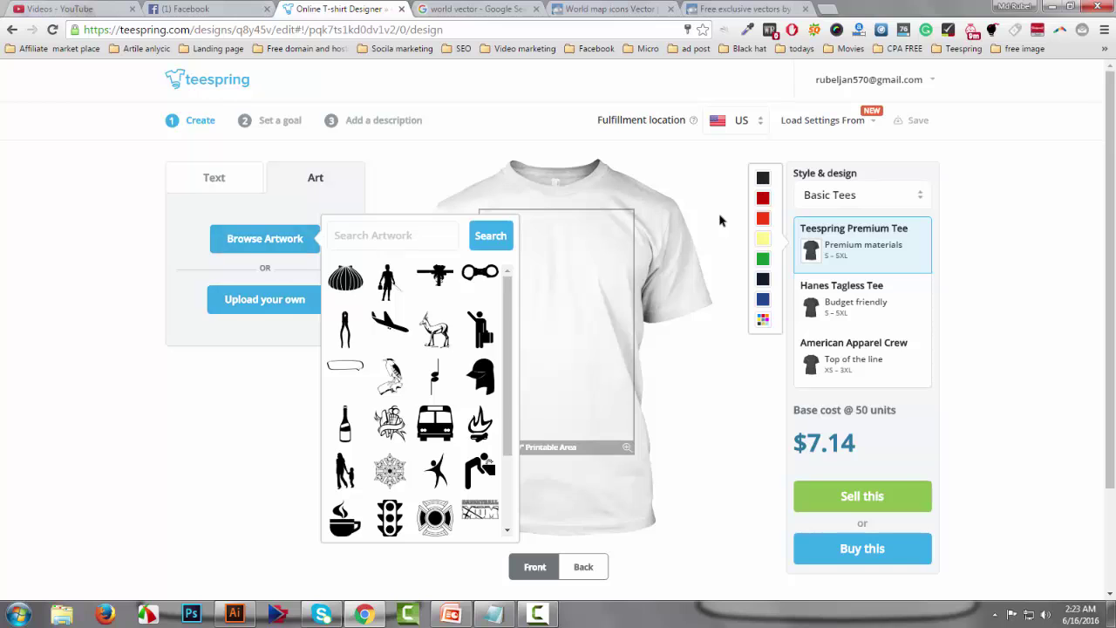
left_click(264, 299)
left_click(265, 277)
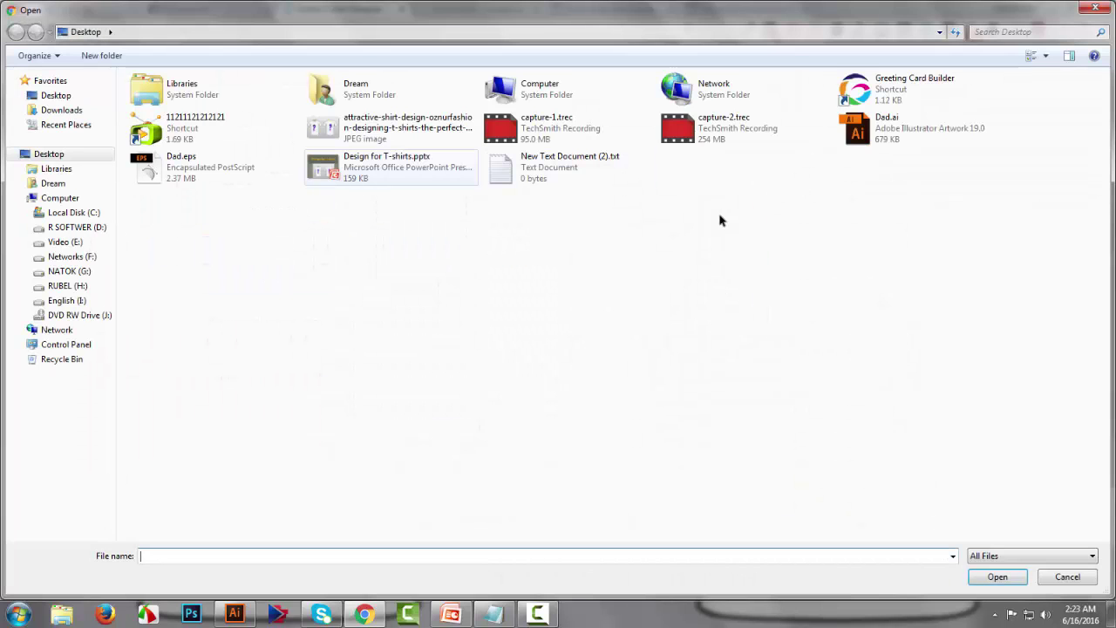
left_click(211, 168)
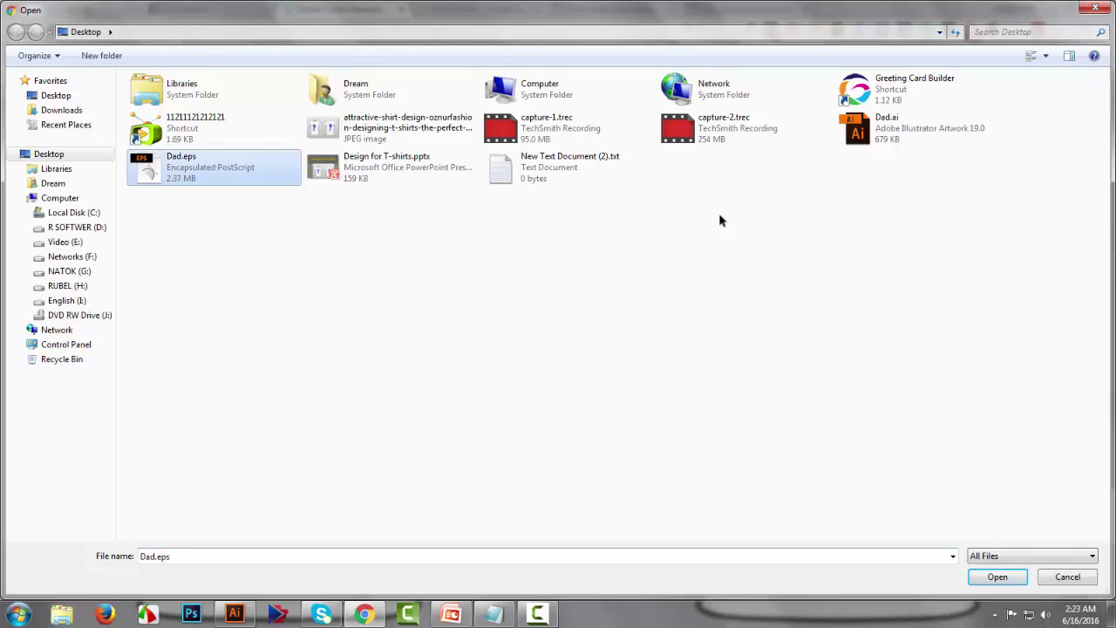
key("Return")
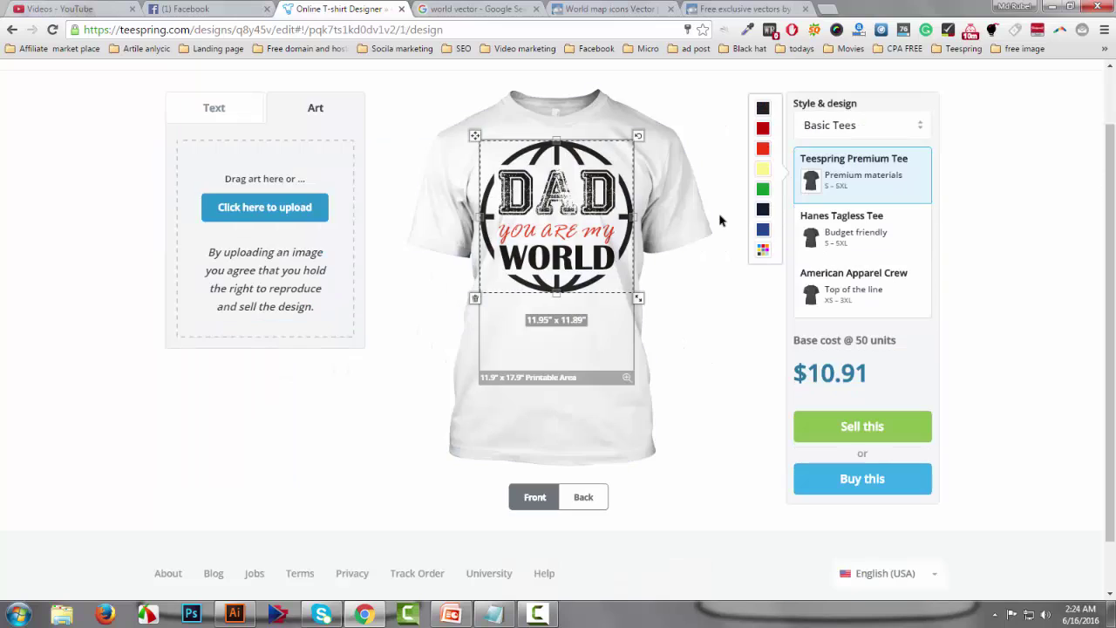
- Switch back to Illustrator, fill the globe and the DAD and WORLD lettering with white, and save Dad.eps
key("alt+Tab")
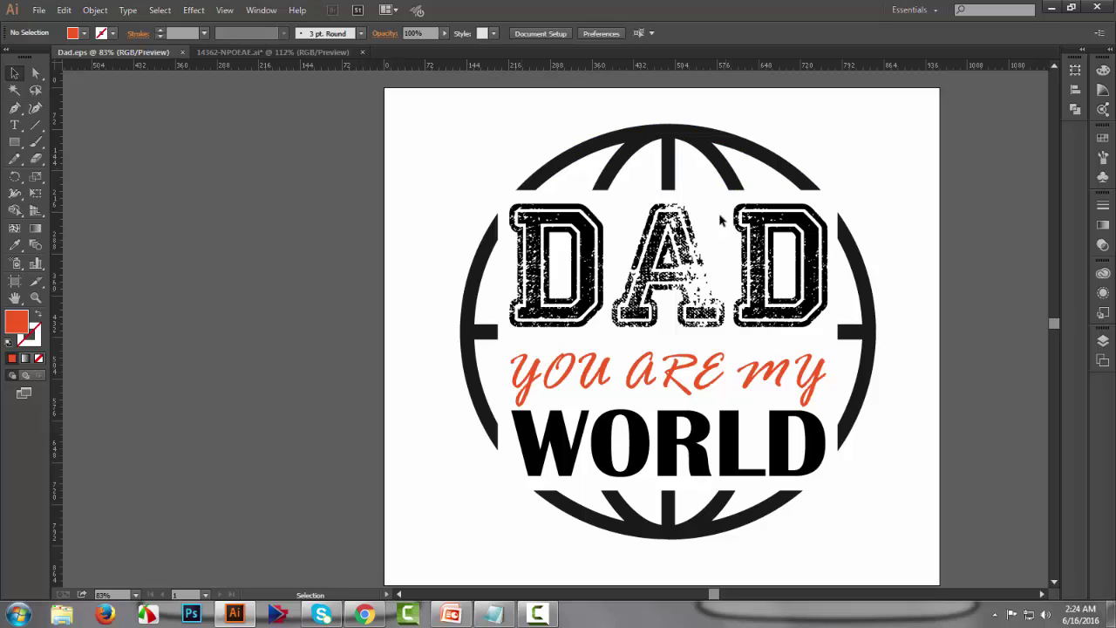
left_click(721, 221)
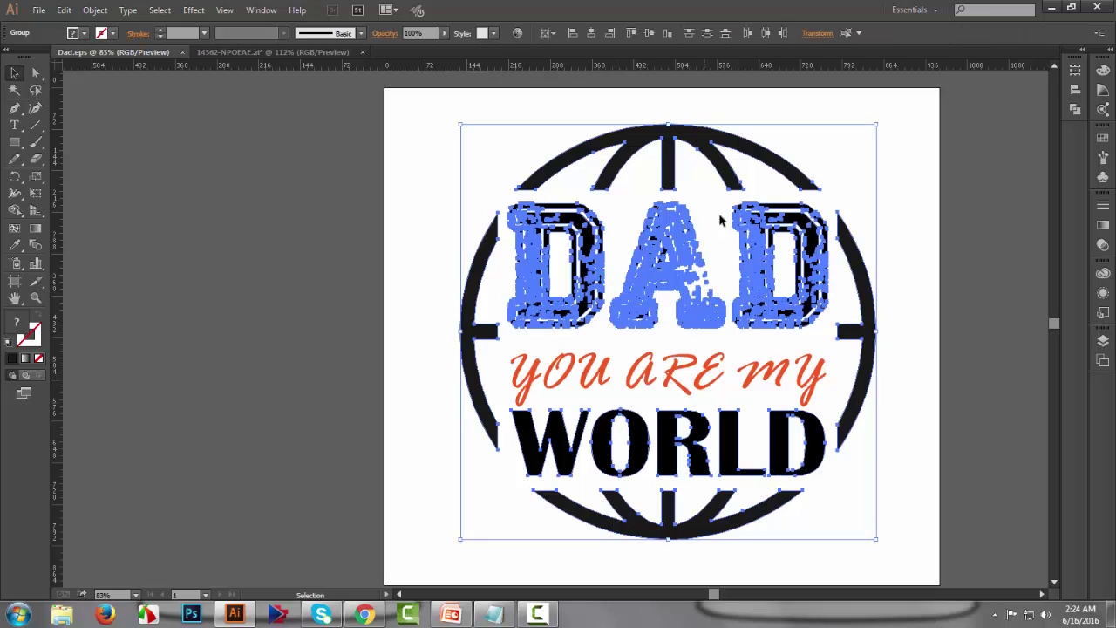
left_click(84, 34)
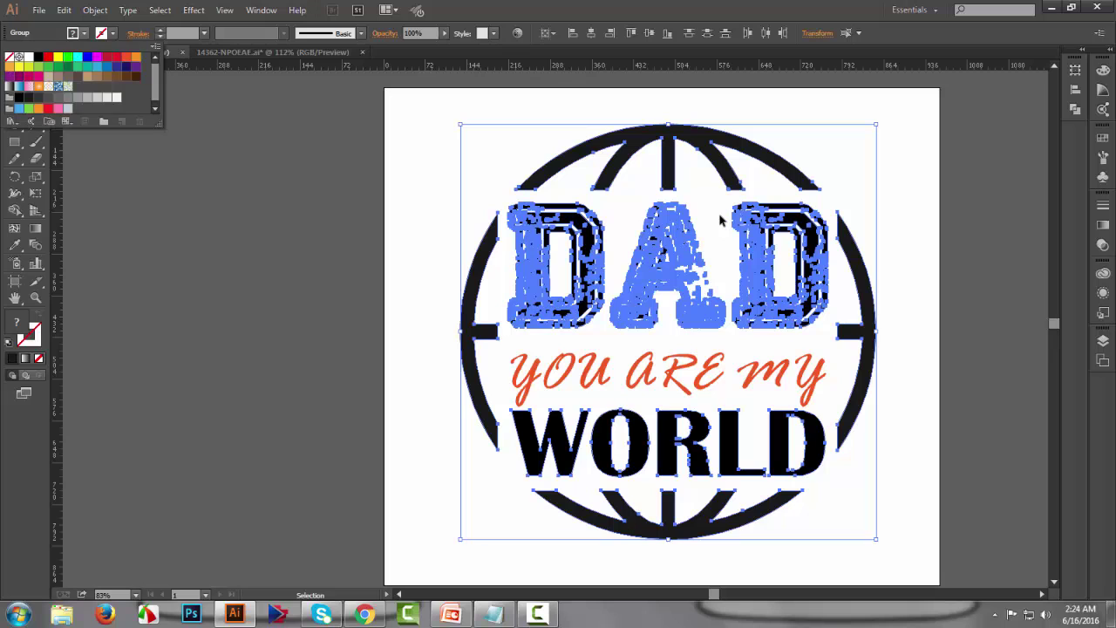
left_click(29, 56)
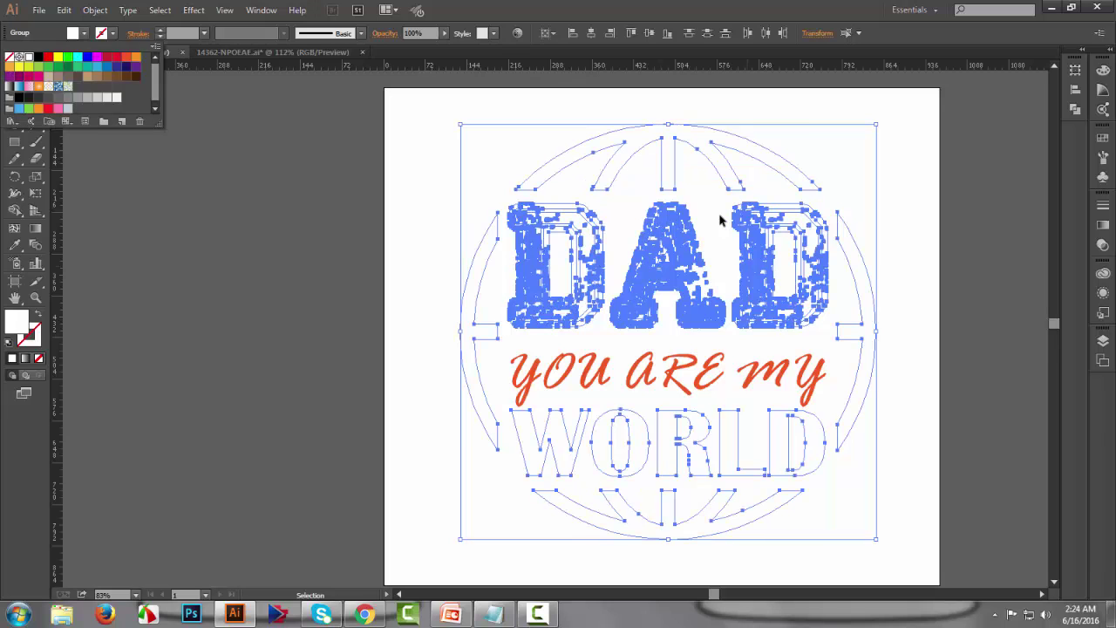
left_click(720, 220)
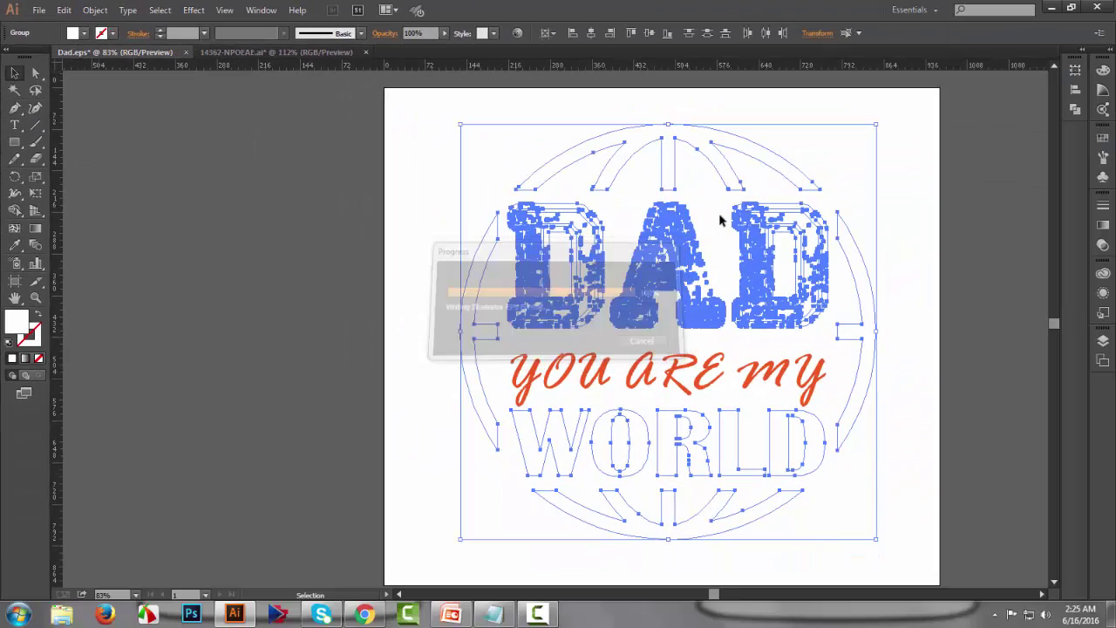
key("Delete")
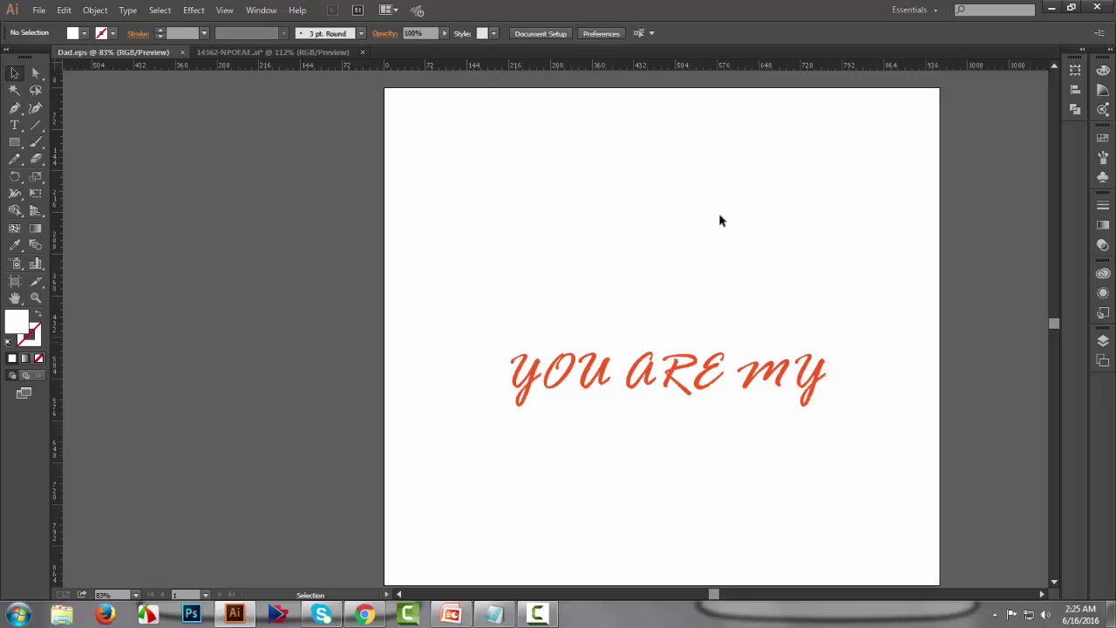
key("ctrl+z")
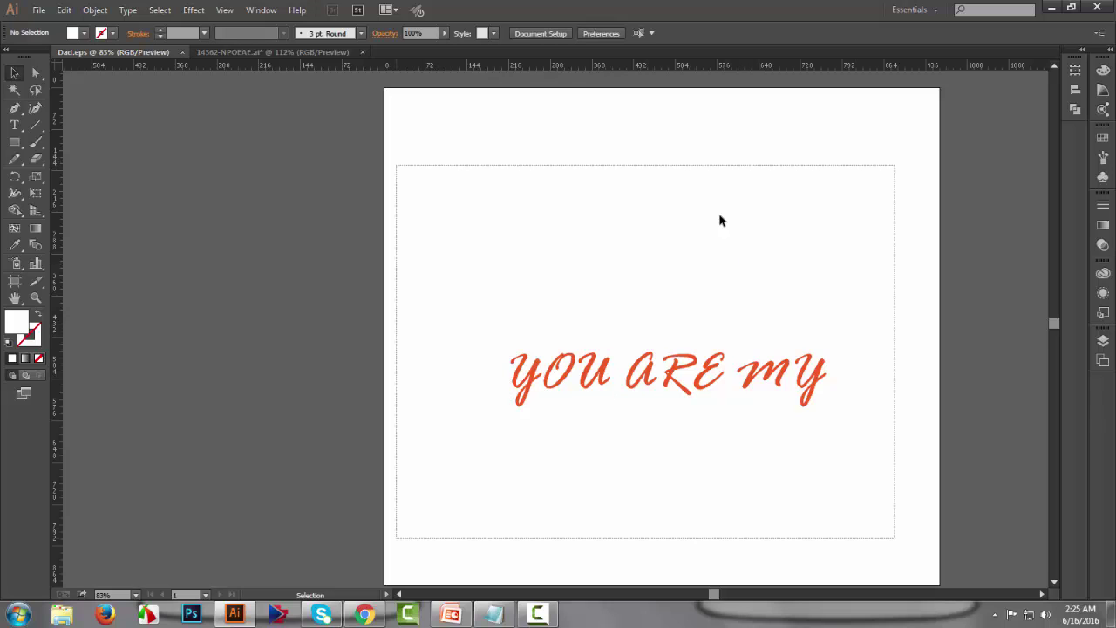
key("Delete")
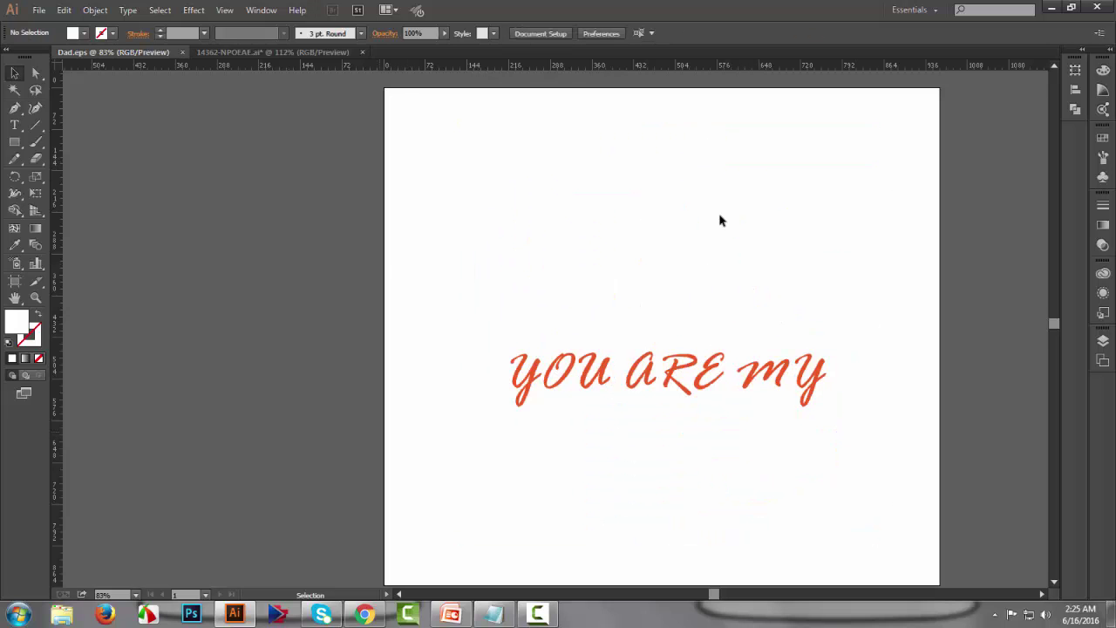
key("super+d")
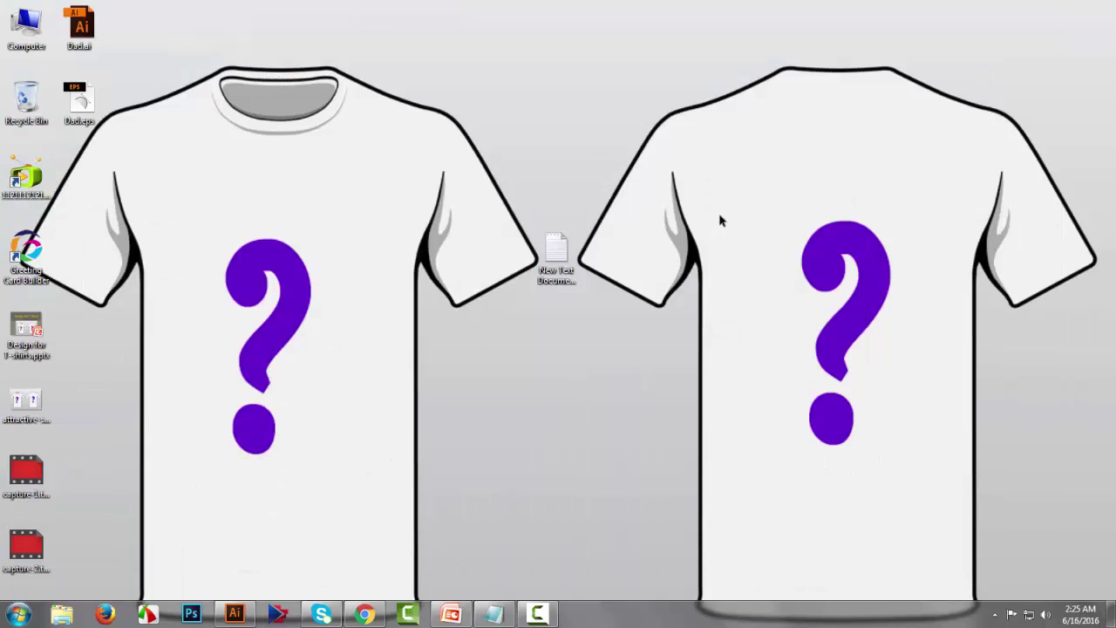
key("super+d")
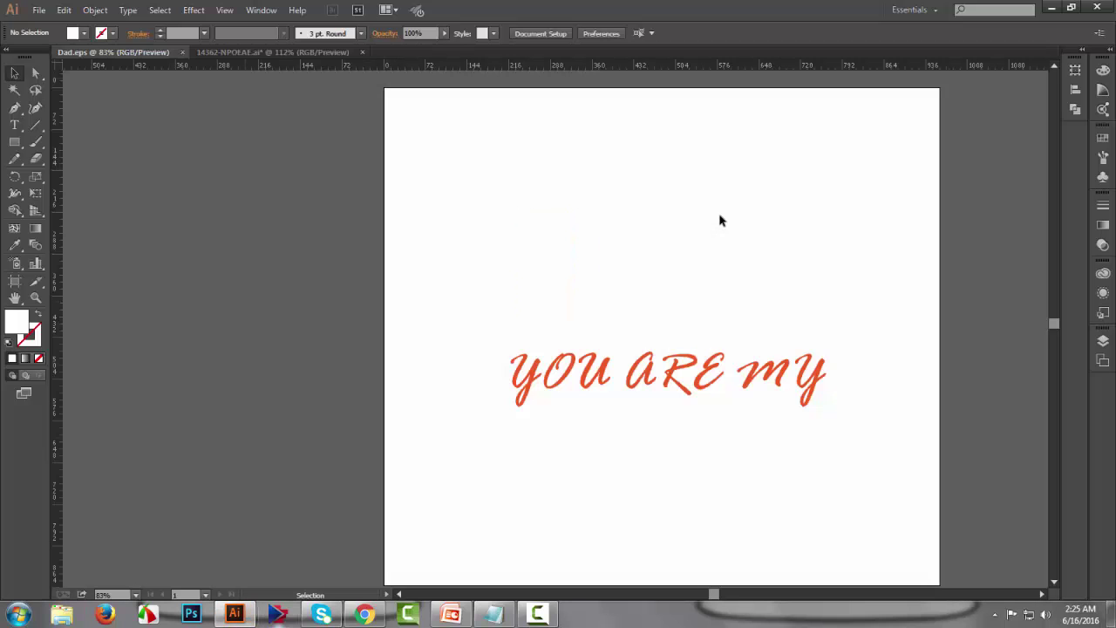
- Switch to the Teespring designer in Chrome and upload the white-filled Dad.eps from the Desktop onto the front of a black shirt
key("alt+Tab")
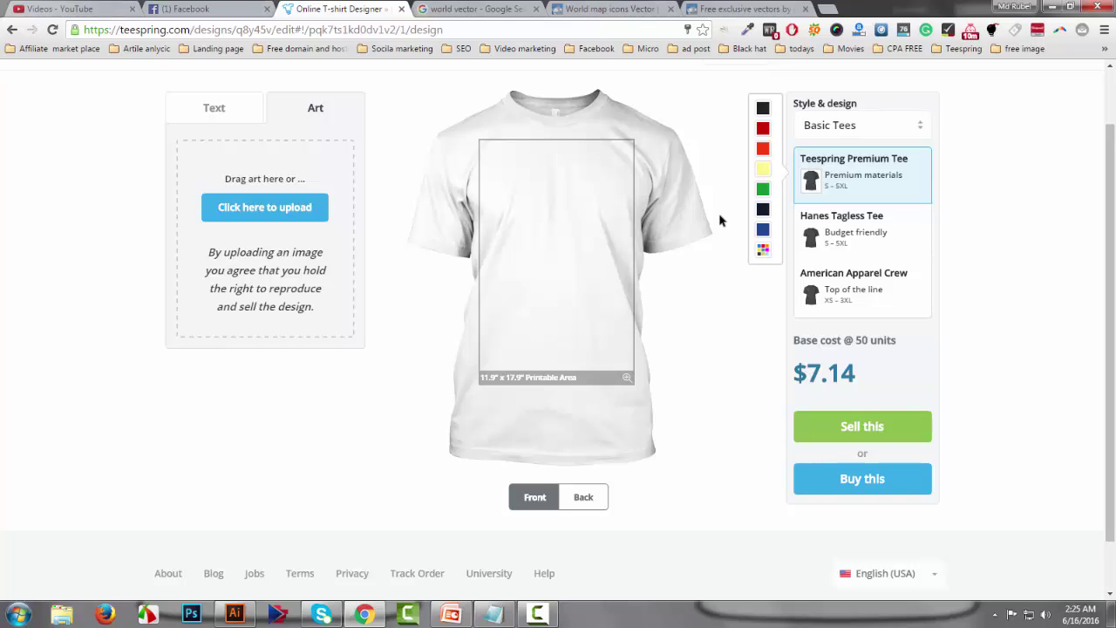
scroll(720, 220, "up", 2)
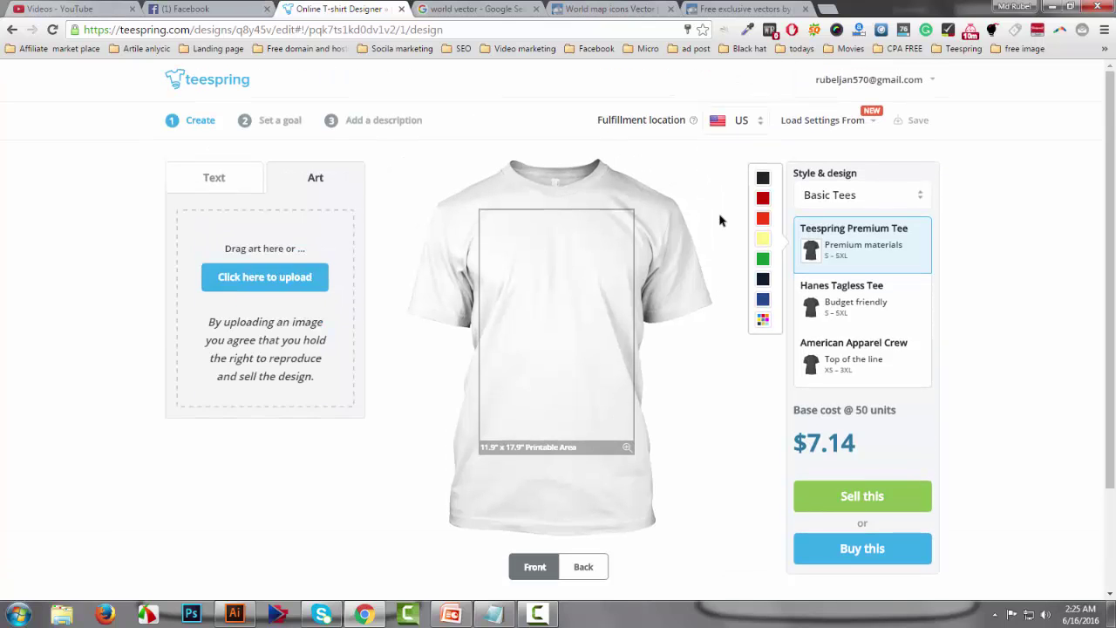
left_click(264, 277)
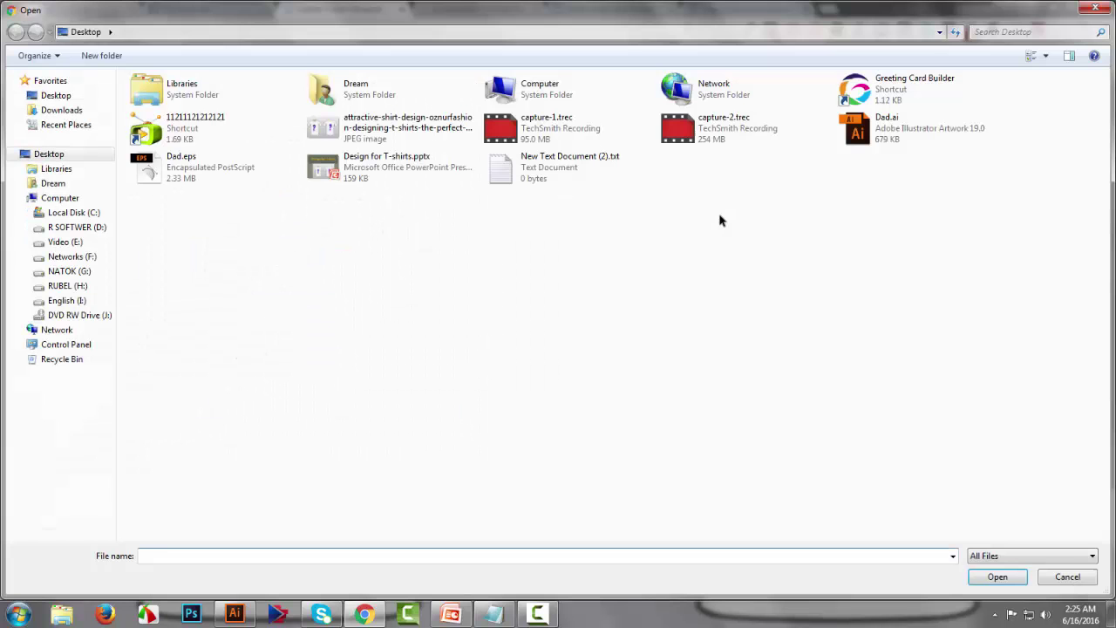
left_click(213, 167)
key("Return")
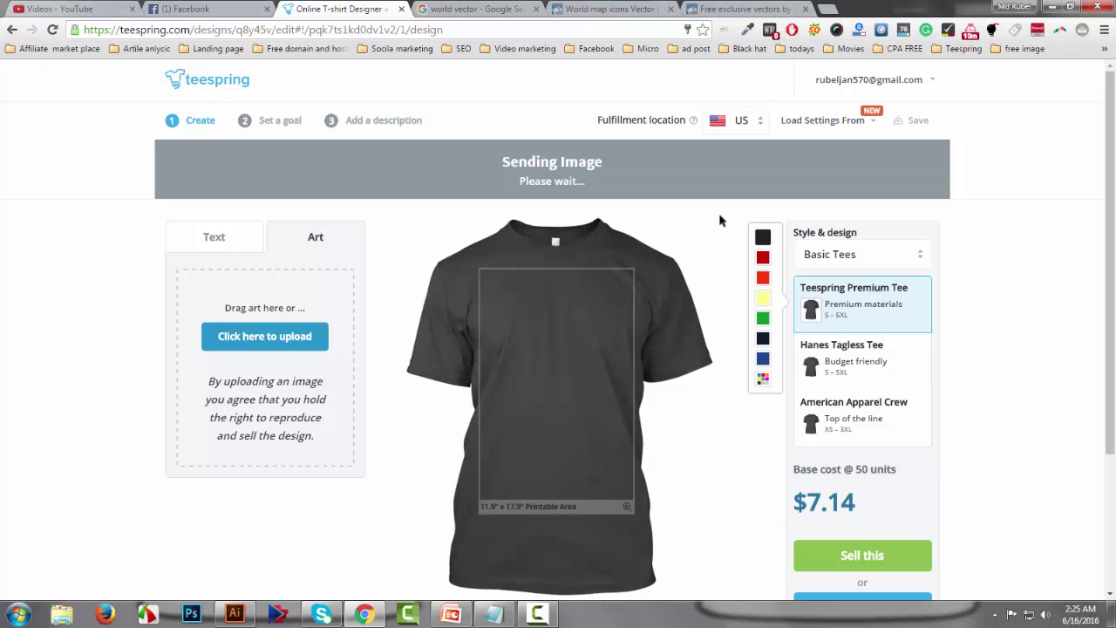
scroll(720, 221, "down", 1)
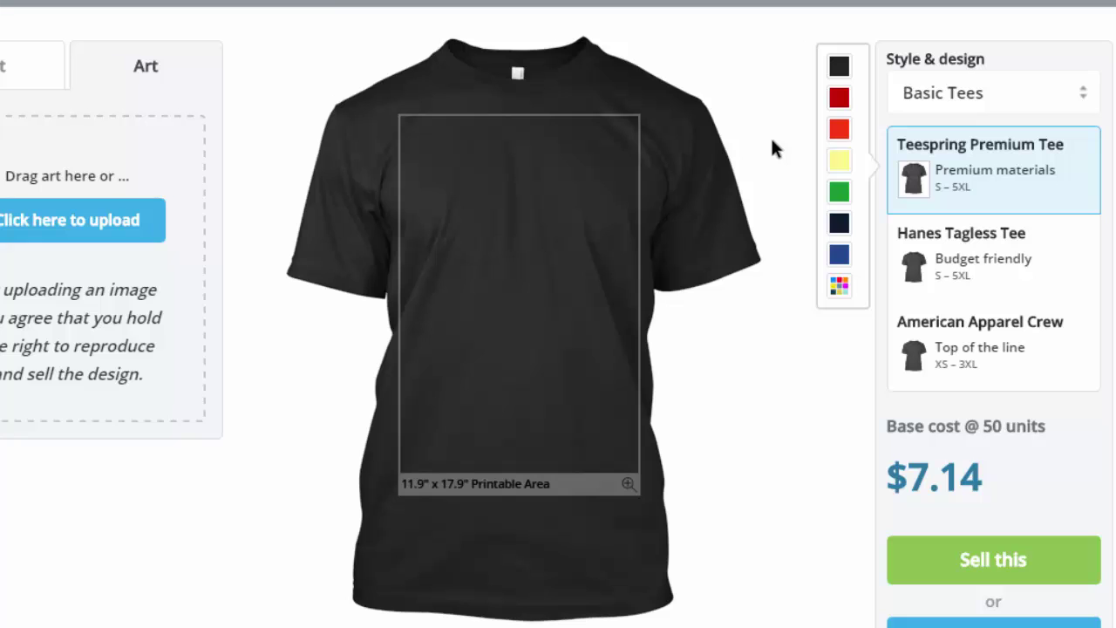
scroll(772, 140, "down", 2)
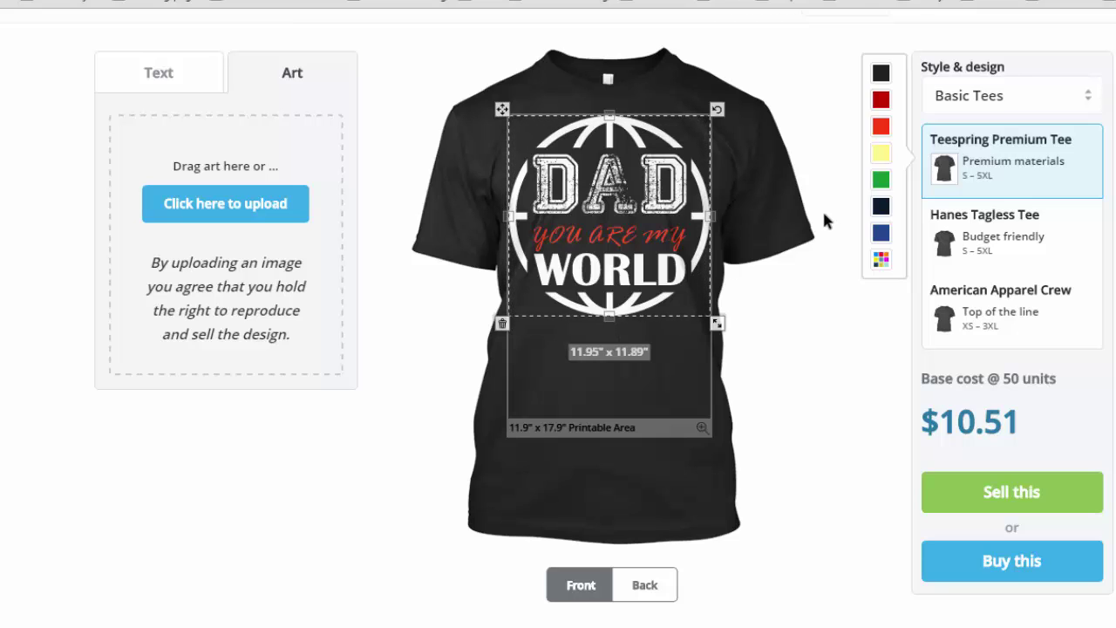
- Shrink the uploaded artwork to 11.31" x 11.26", nudge it vertically within the printable area, and deselect it
key("minus")
key("minus")
key("minus")
key("minus")
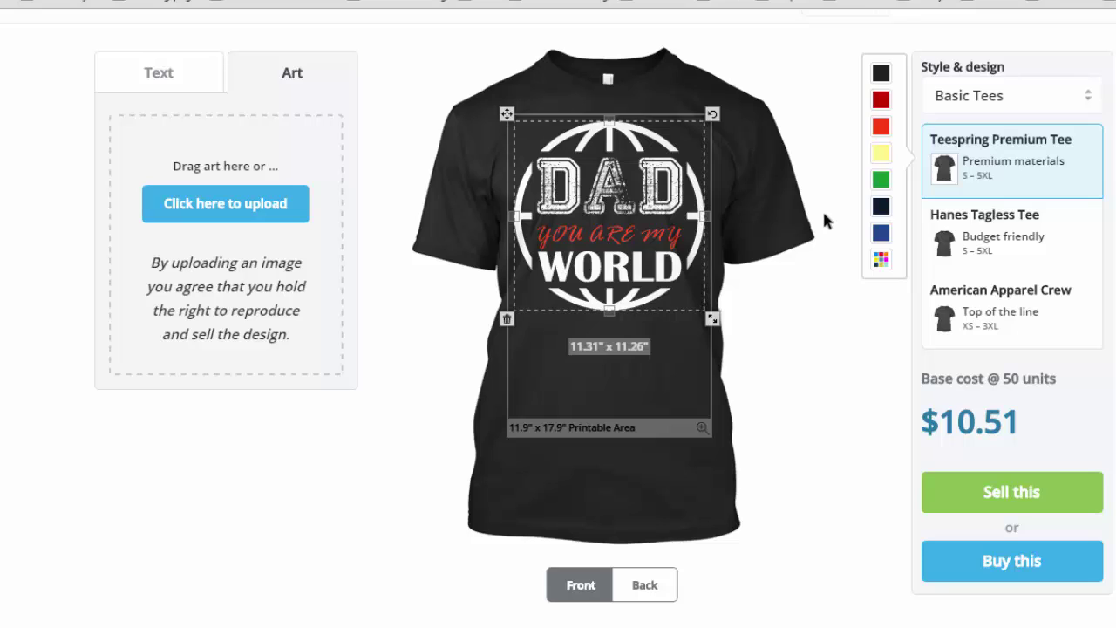
key("Up")
key("Up")
key("Up")
key("Down")
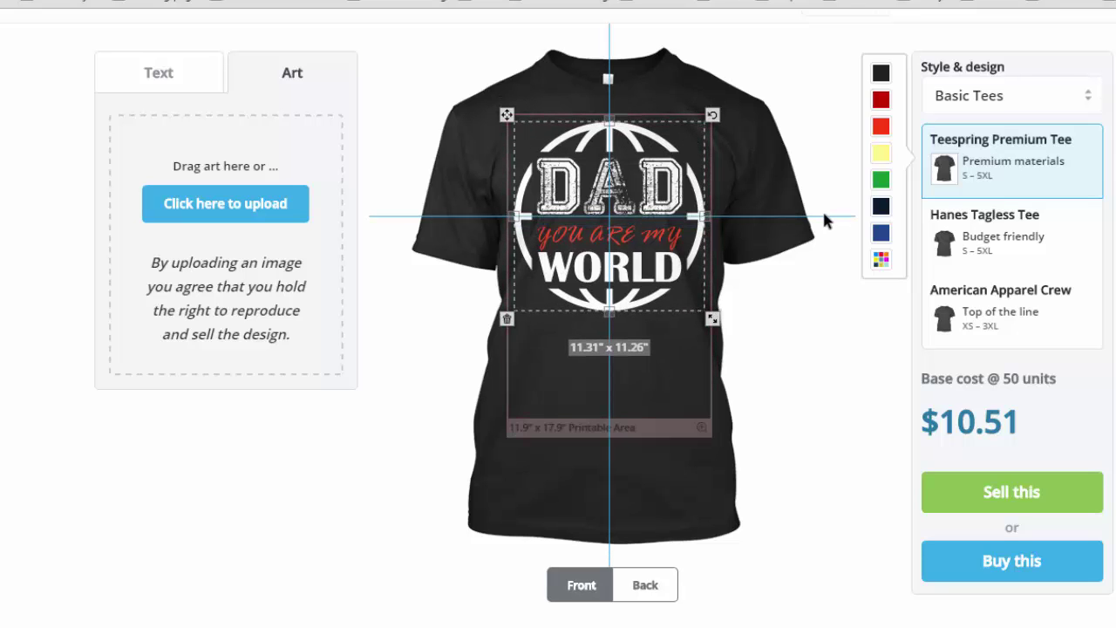
left_click(824, 221)
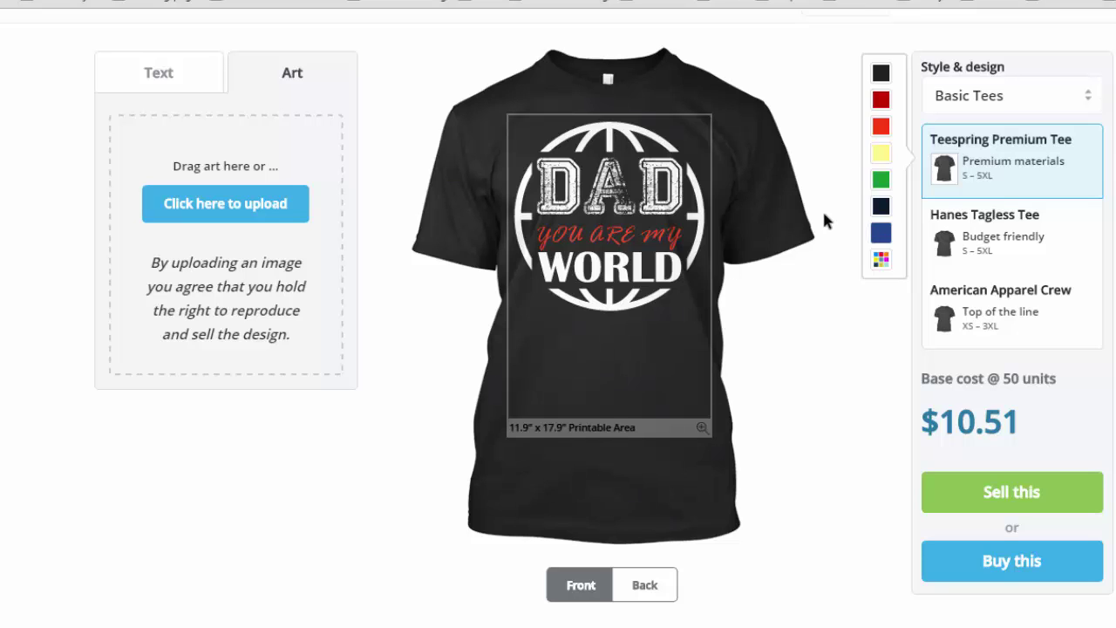
- Set the shirt colour to royal blue and lower the campaign's sales goal to 1 unit
left_click(880, 233)
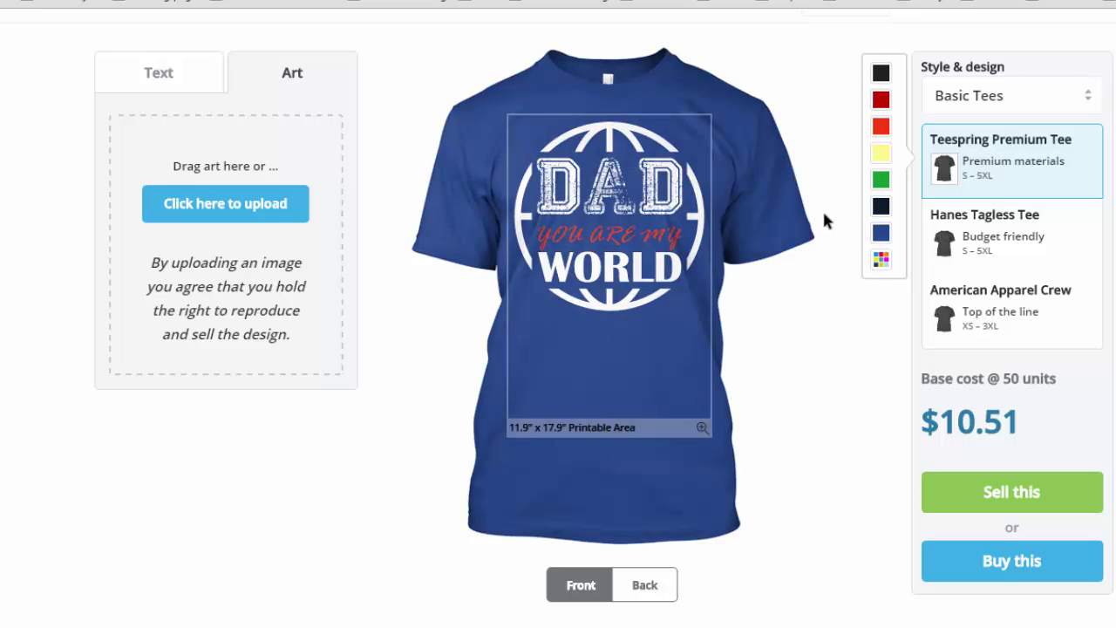
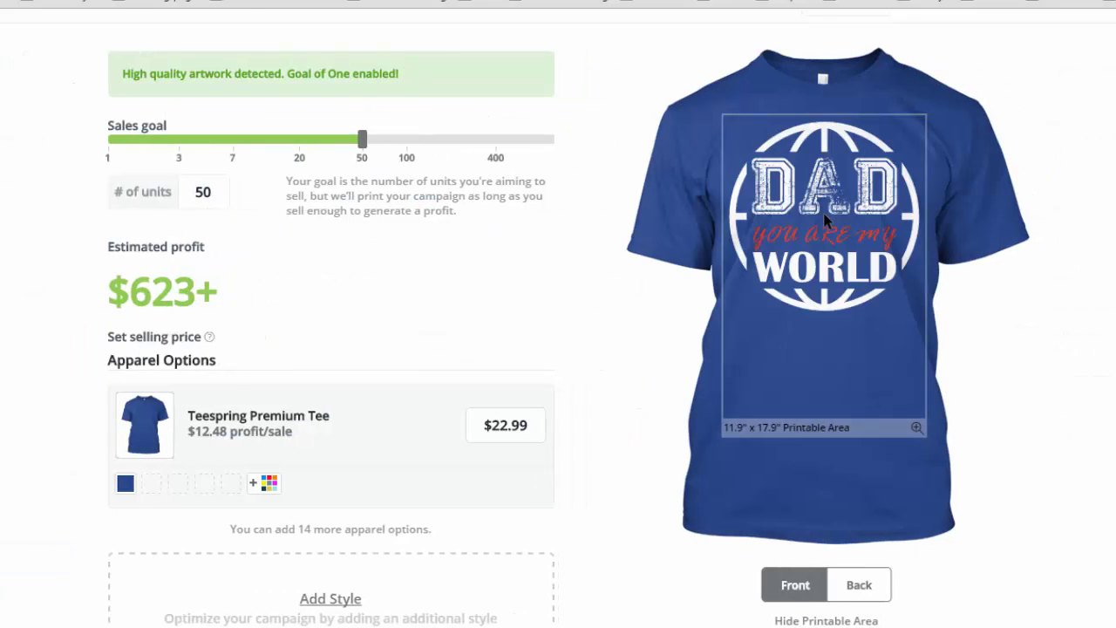
left_click_drag(362, 138, 108, 139)
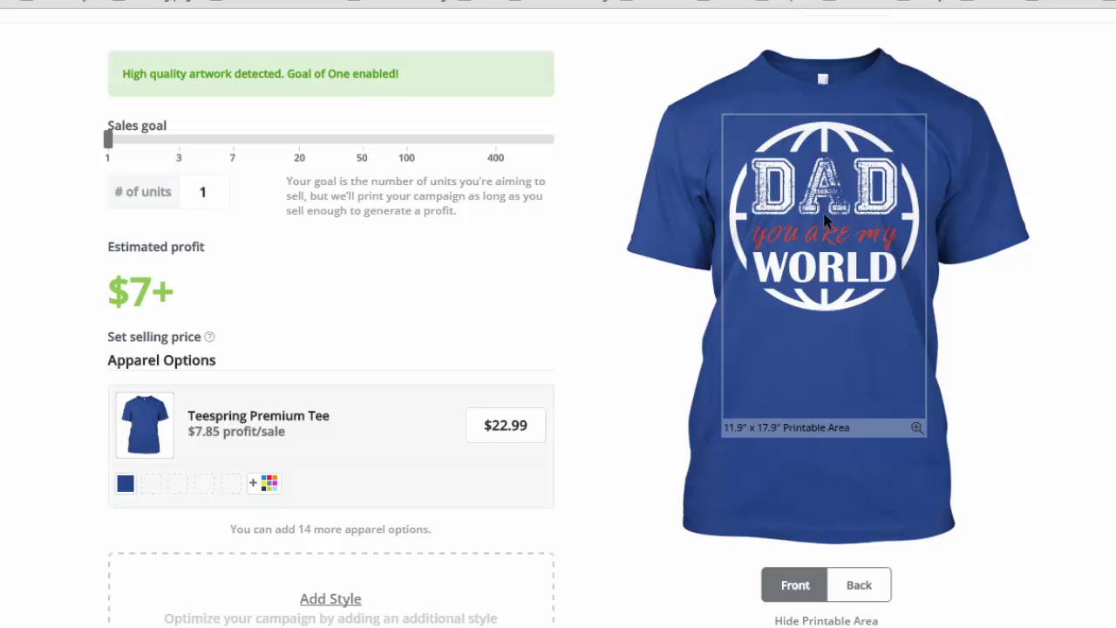
mouse_move(107, 140)
left_mouse_down()
mouse_move(335, 140)
mouse_move(108, 140)
left_mouse_up()
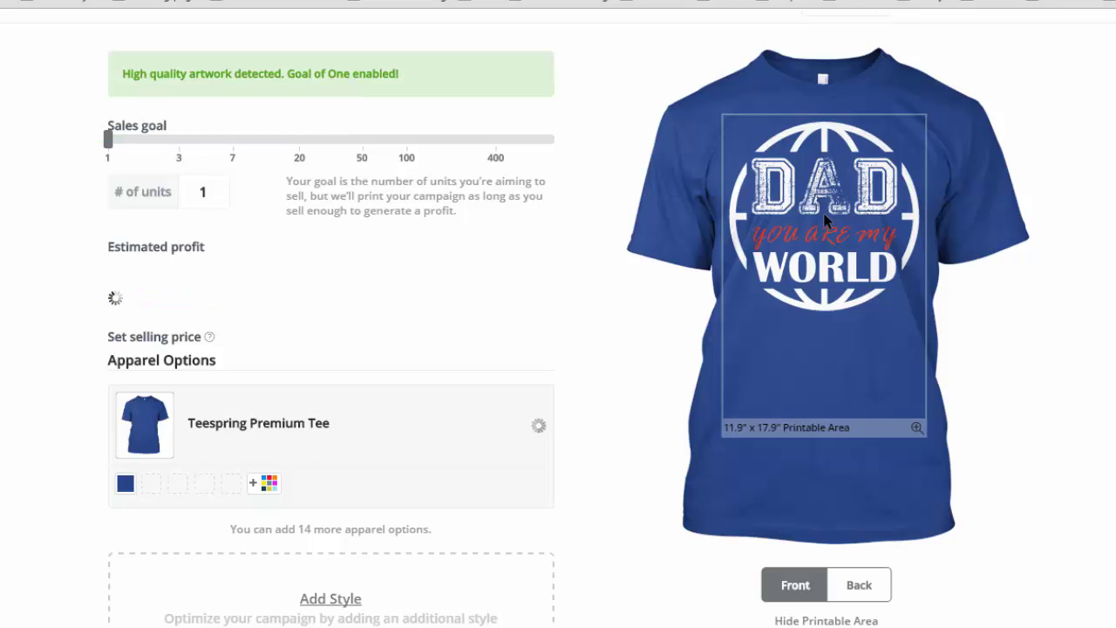
- Add black, red, purple and dark green as additional colours for the Teespring Premium Tee
scroll(824, 221, "down", 1)
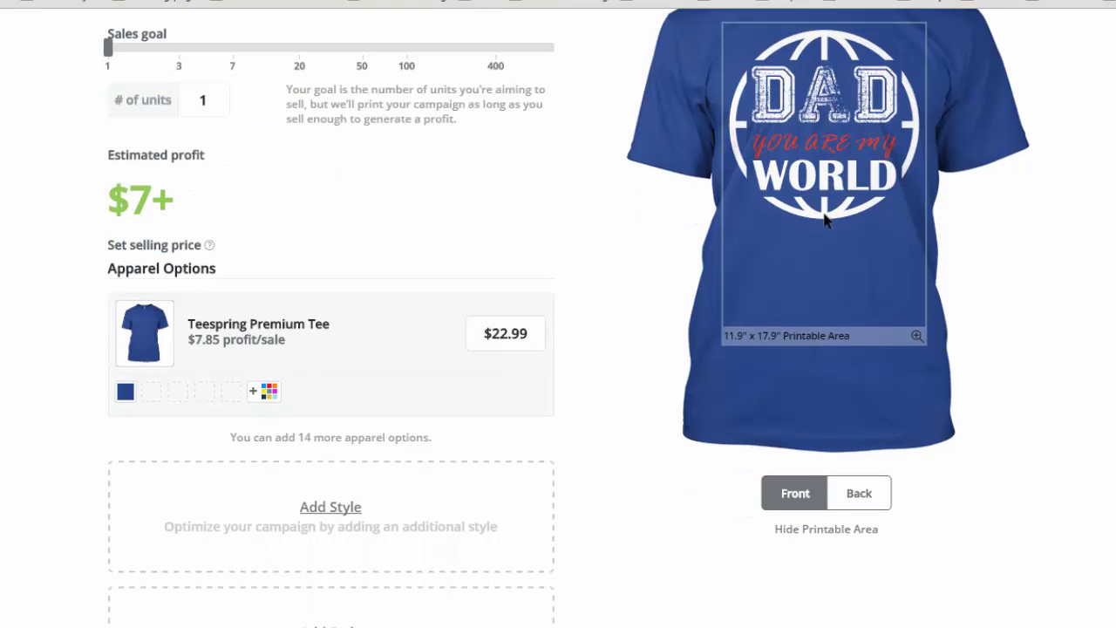
left_click(264, 392)
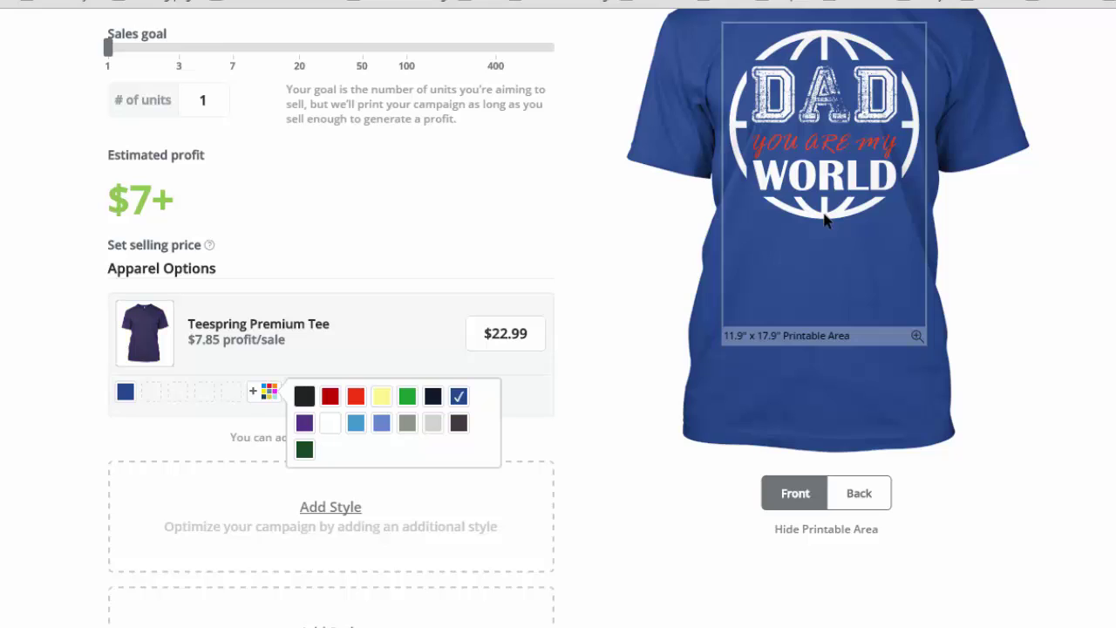
left_click(304, 397)
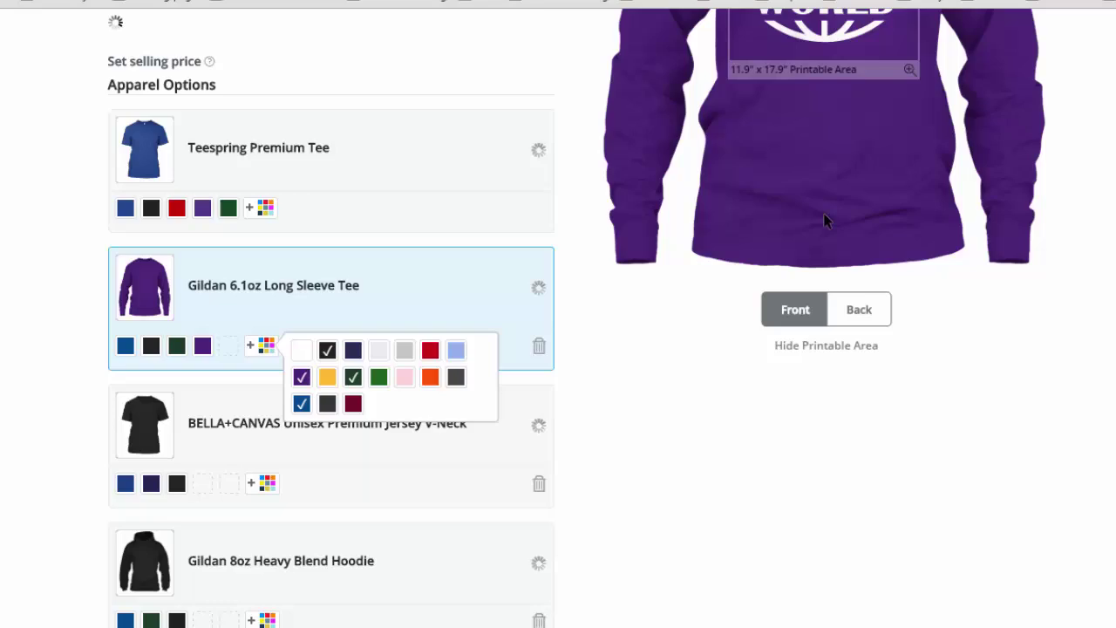
scroll(823, 213, "up", 3)
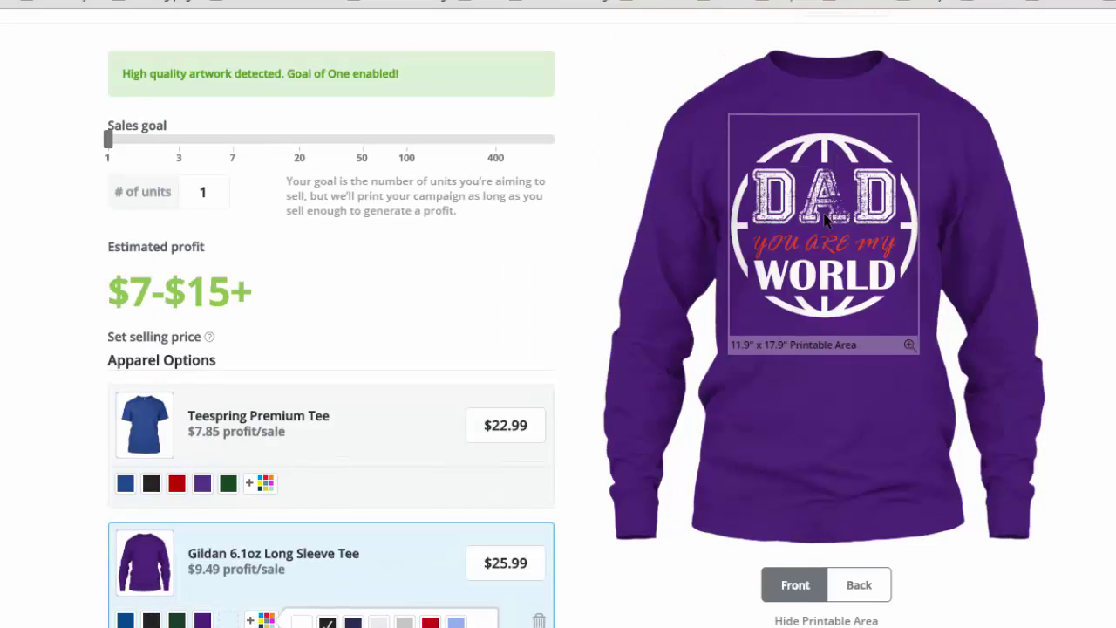
- Enter "Dad You Are My World!!" as the campaign title on the description page
scroll(825, 221, "down", 8)
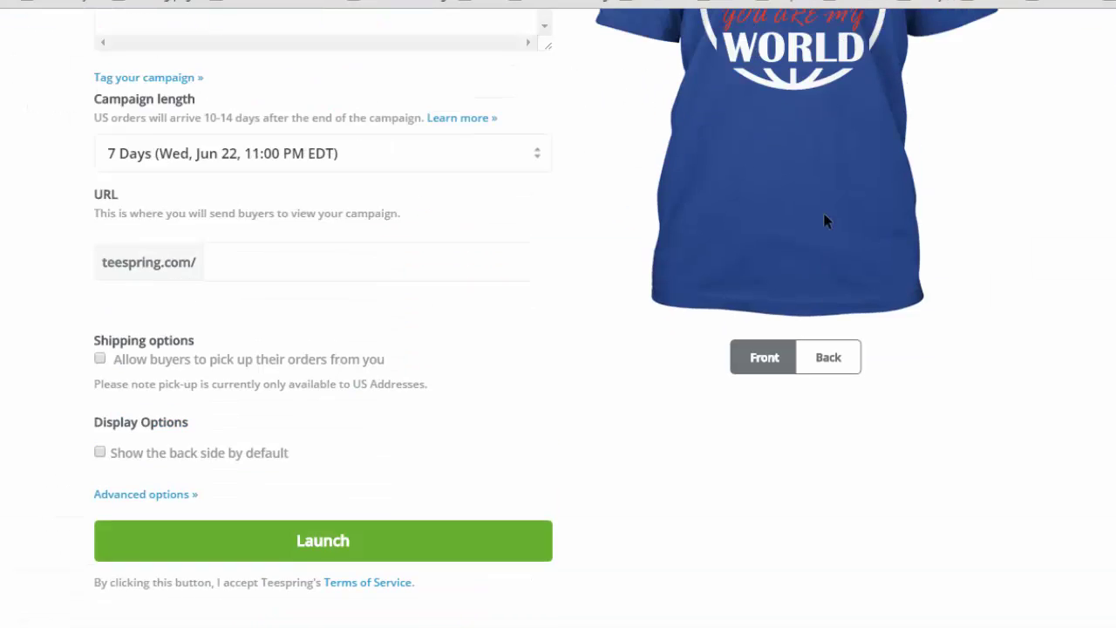
scroll(825, 222, "up", 5)
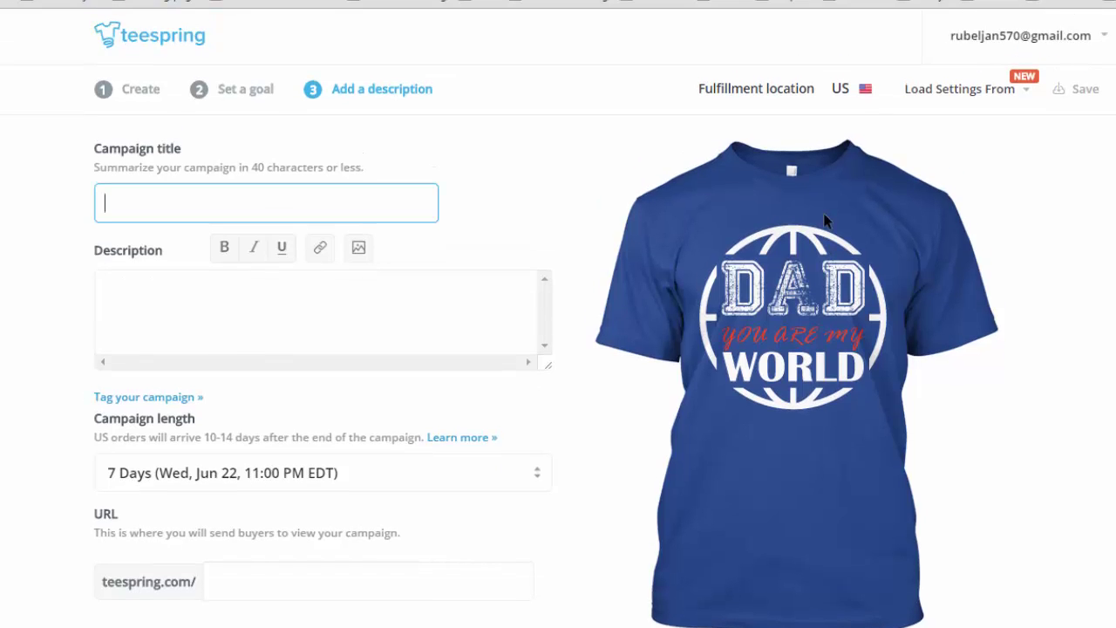
type("Dad you are")
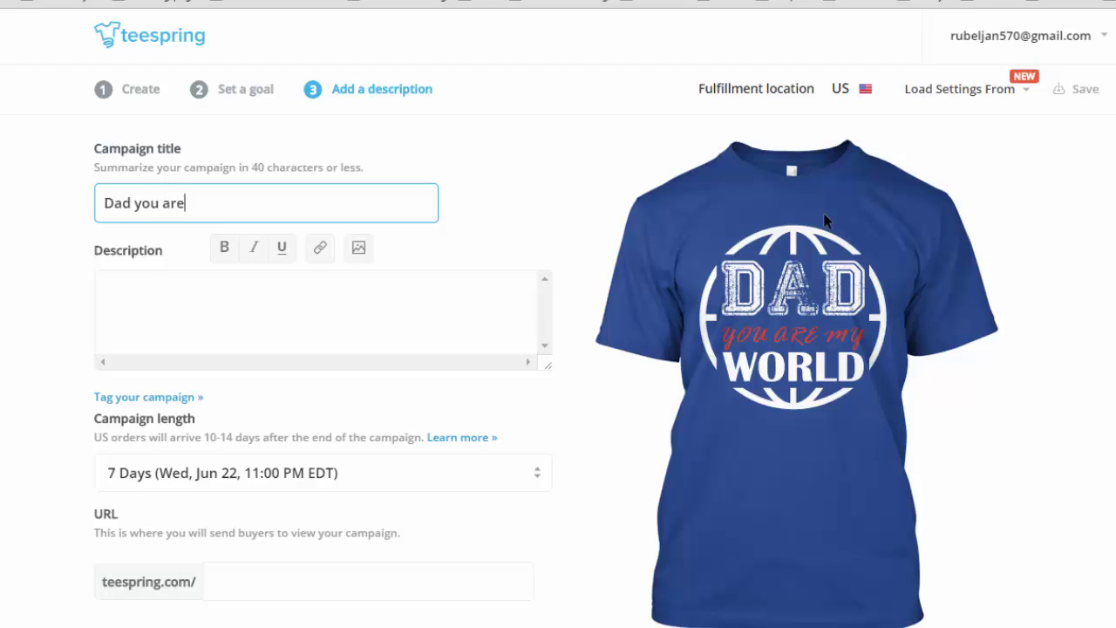
key("ctrl+shift+Left")
key("ctrl+shift+Left")
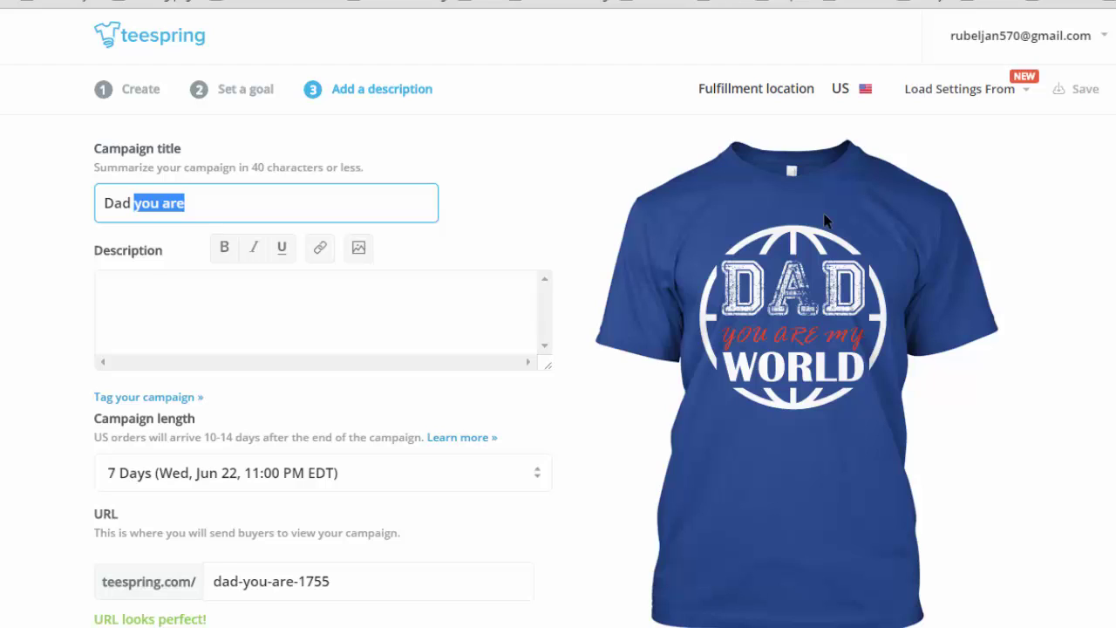
type("Yo")
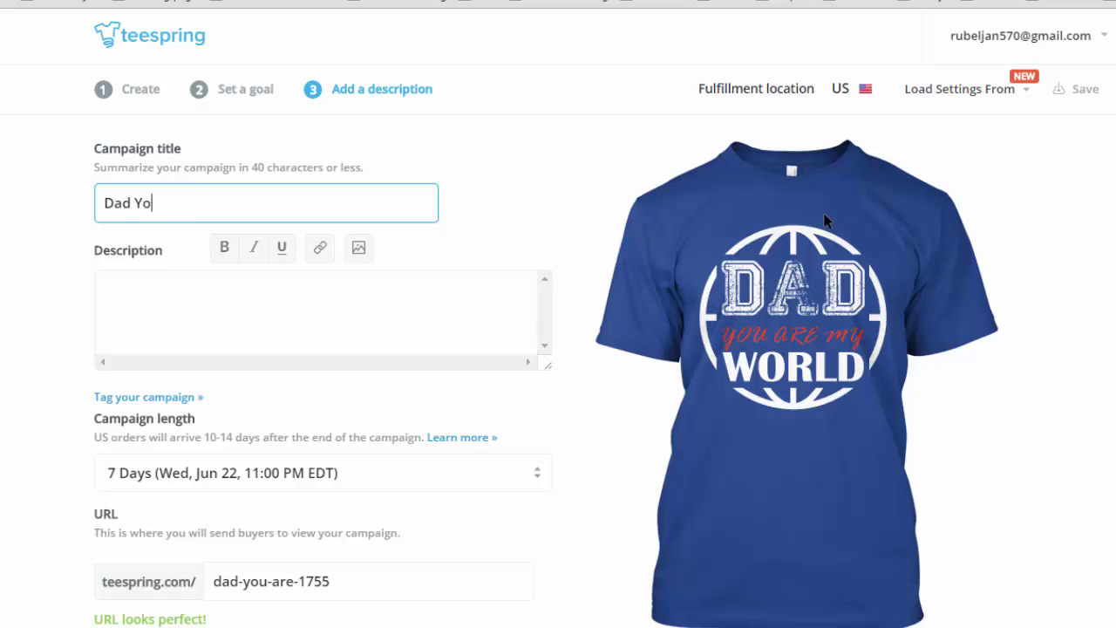
type("u Are ")
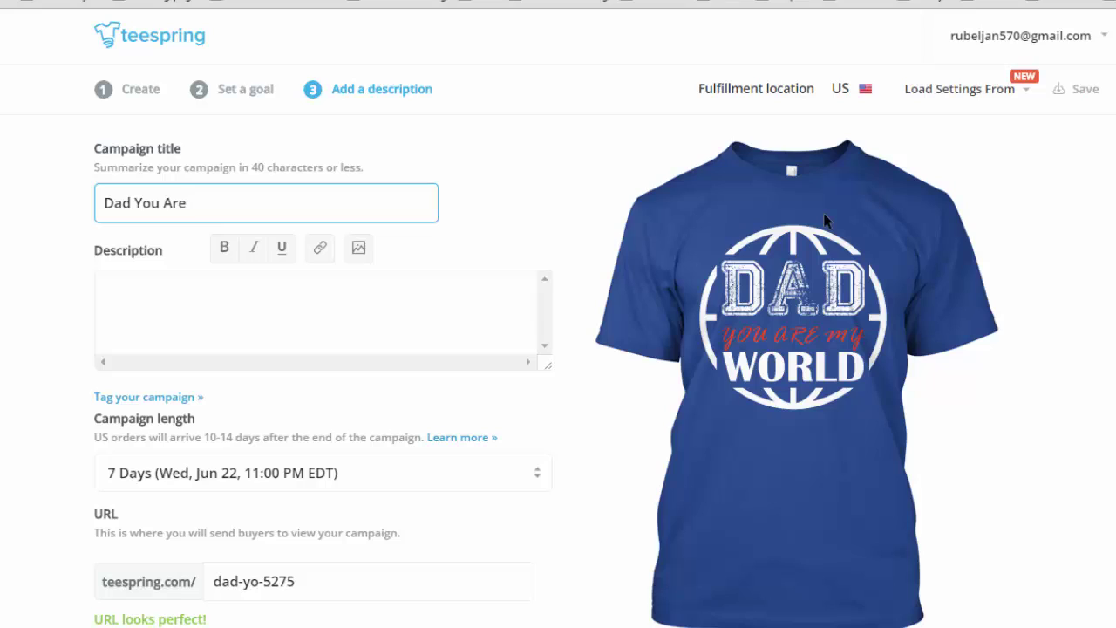
type("My W")
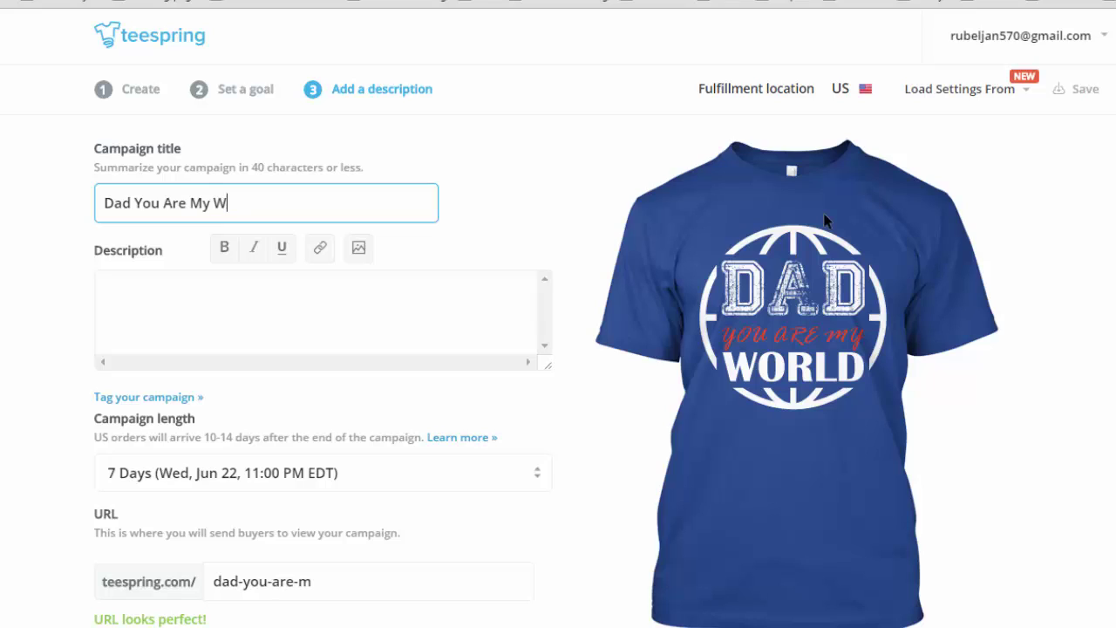
type("orld")
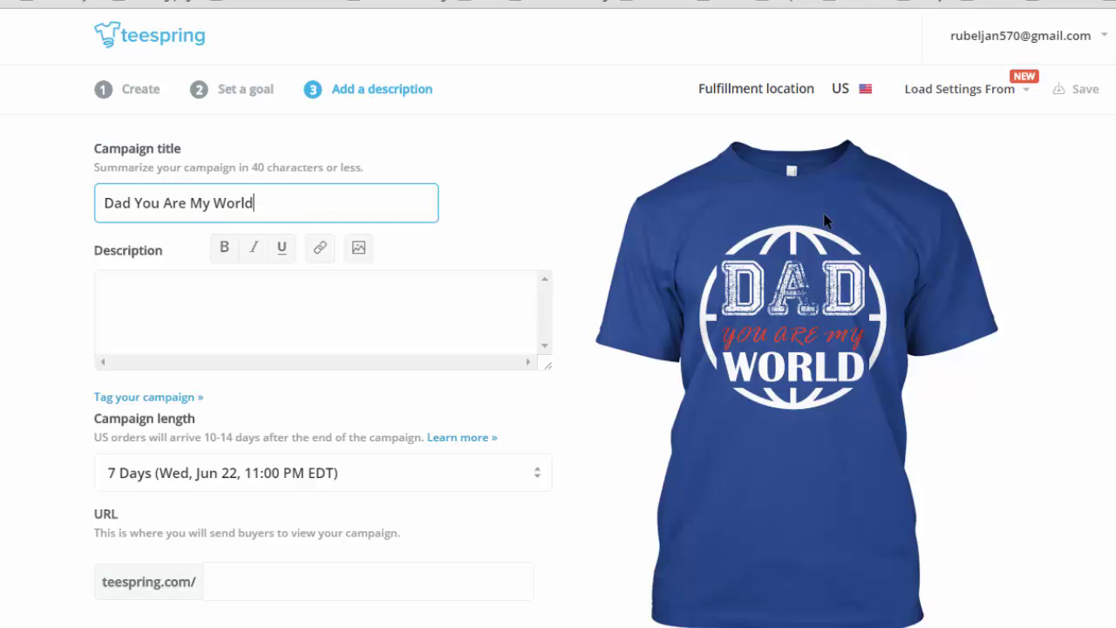
key("Tab")
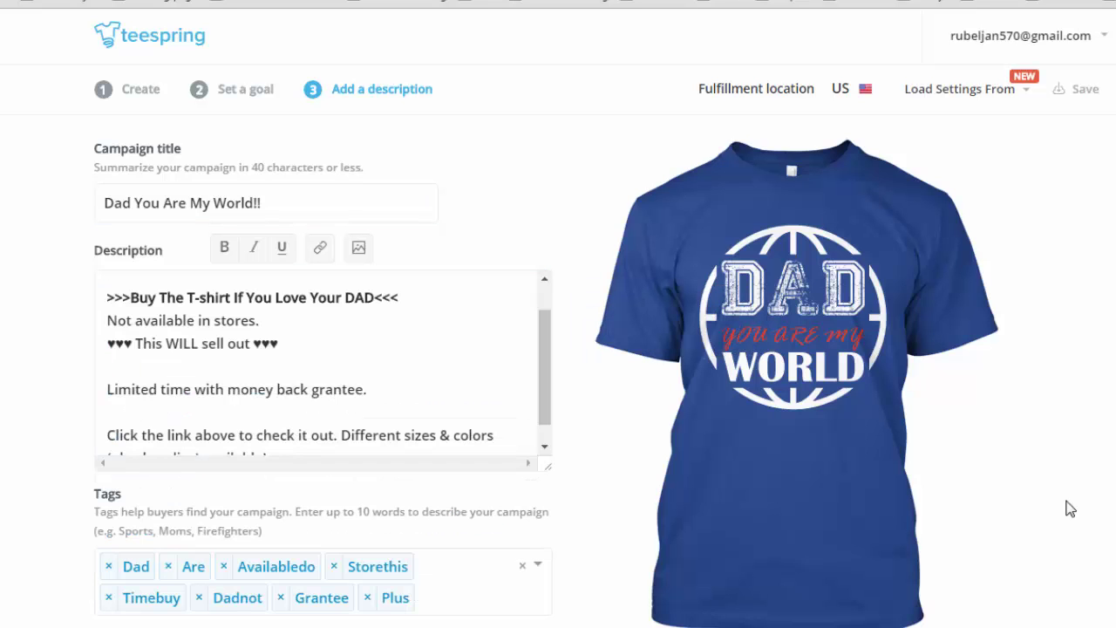
- Review the campaign's description text, tags, length, URL, and shipping and display options down to the launch section
left_click(270, 374)
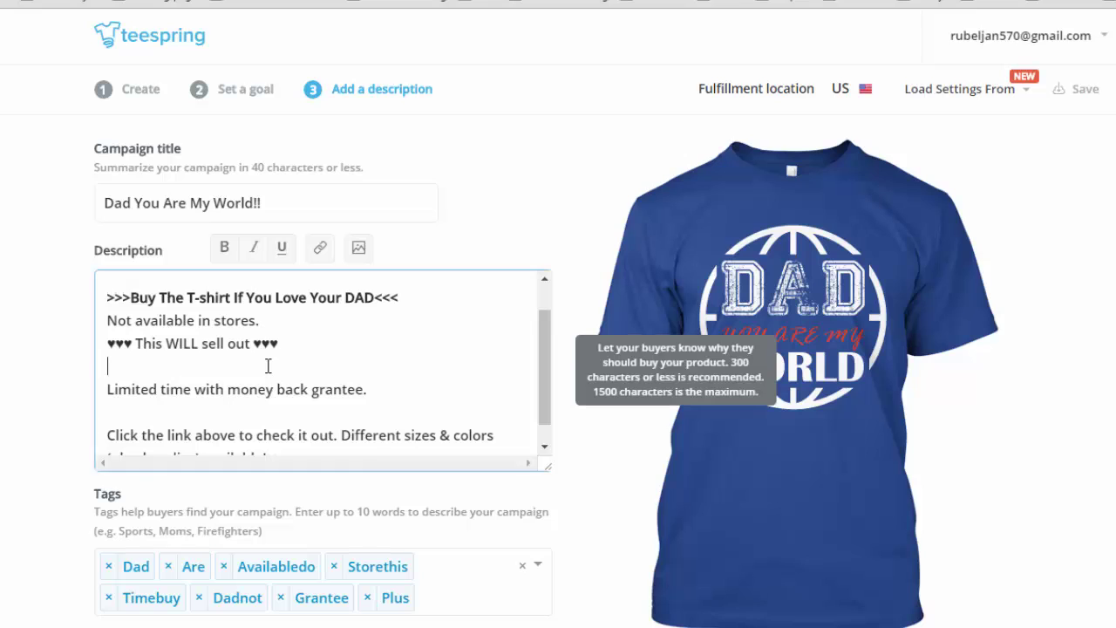
scroll(266, 352, "down", 2)
scroll(282, 323, "up", 2)
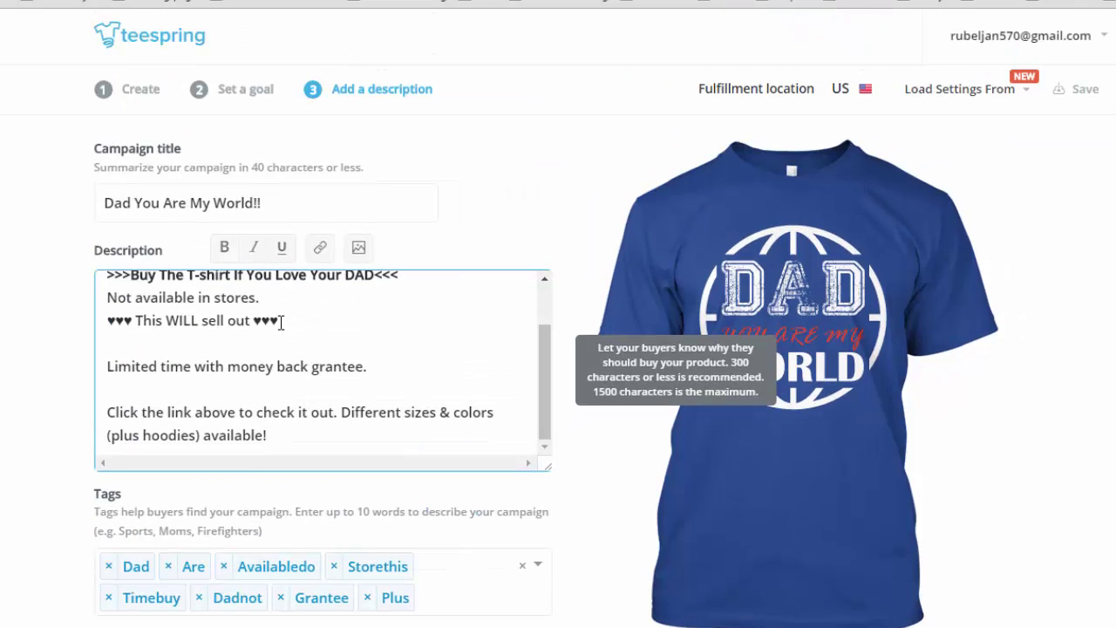
scroll(330, 335, "up", 2)
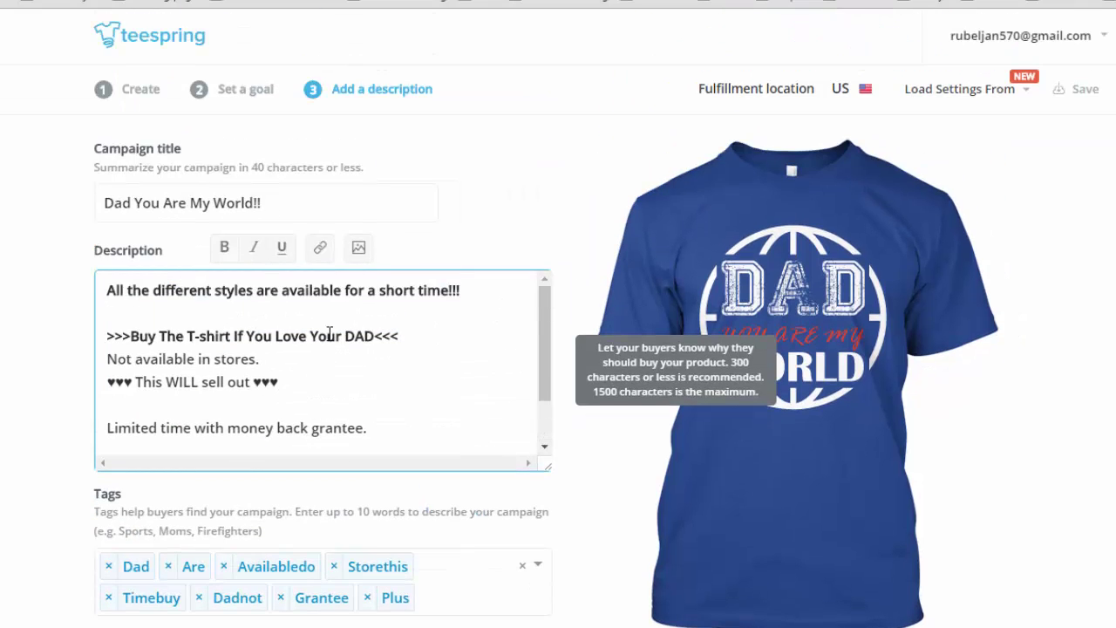
scroll(338, 355, "down", 1)
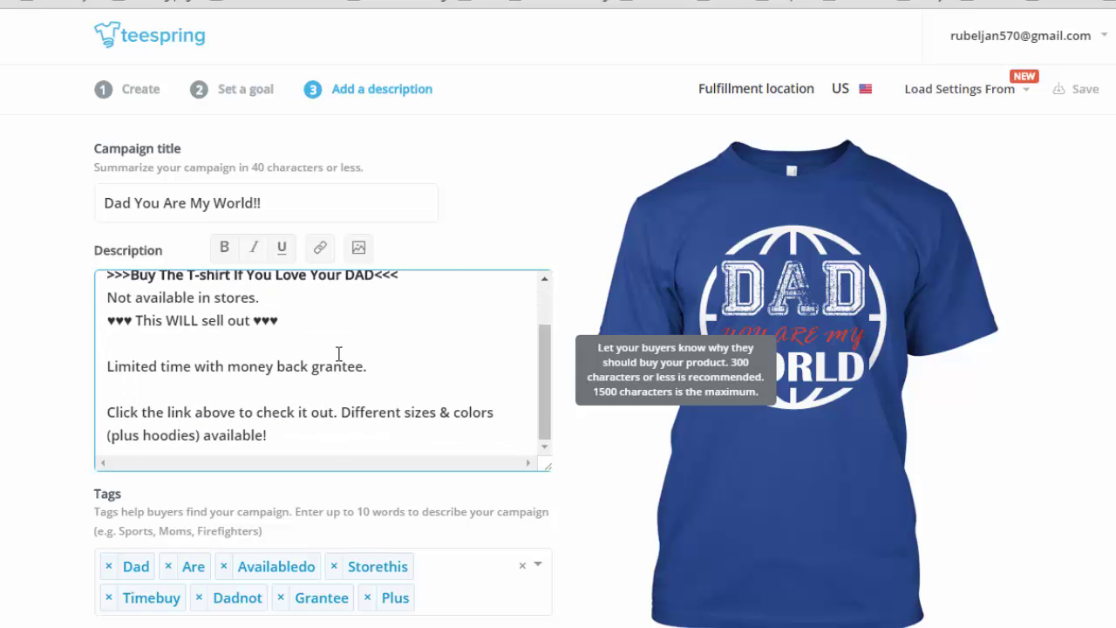
scroll(339, 355, "down", 1)
scroll(781, 280, "down", 2)
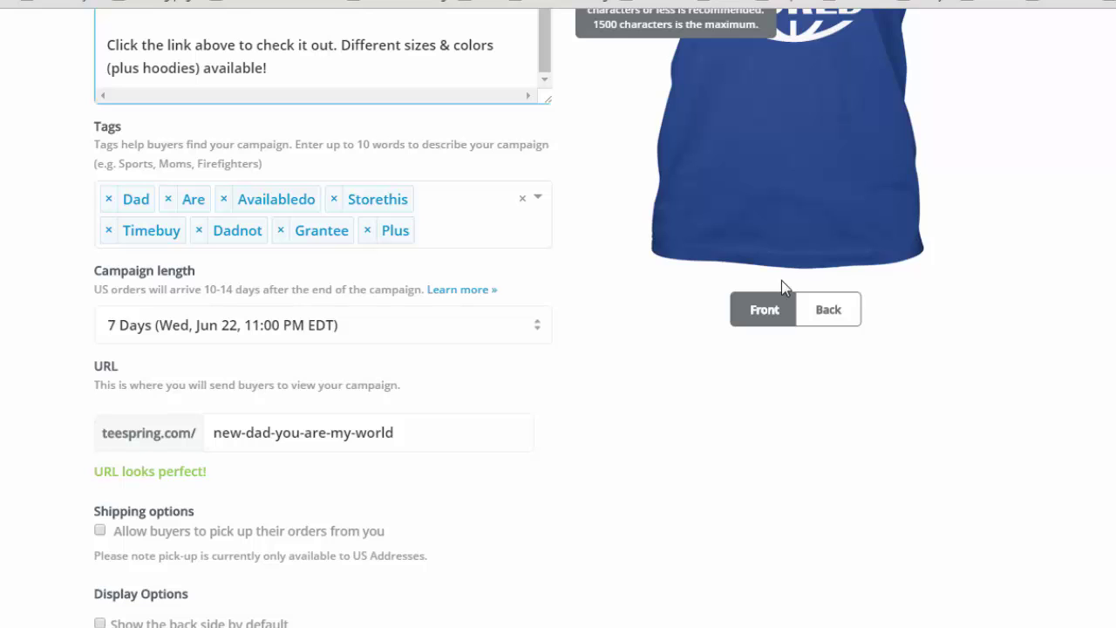
scroll(781, 281, "down", 3)
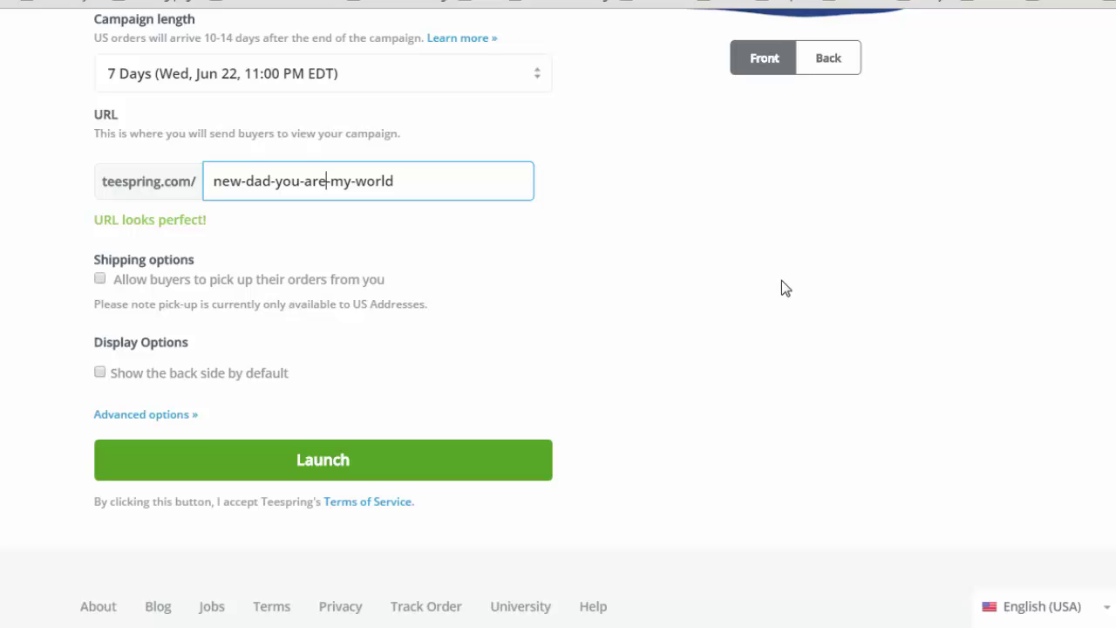
- Launch the Dad You Are My World!! campaign and look over its published sales page, including styles, colours and deadline
key("Return")
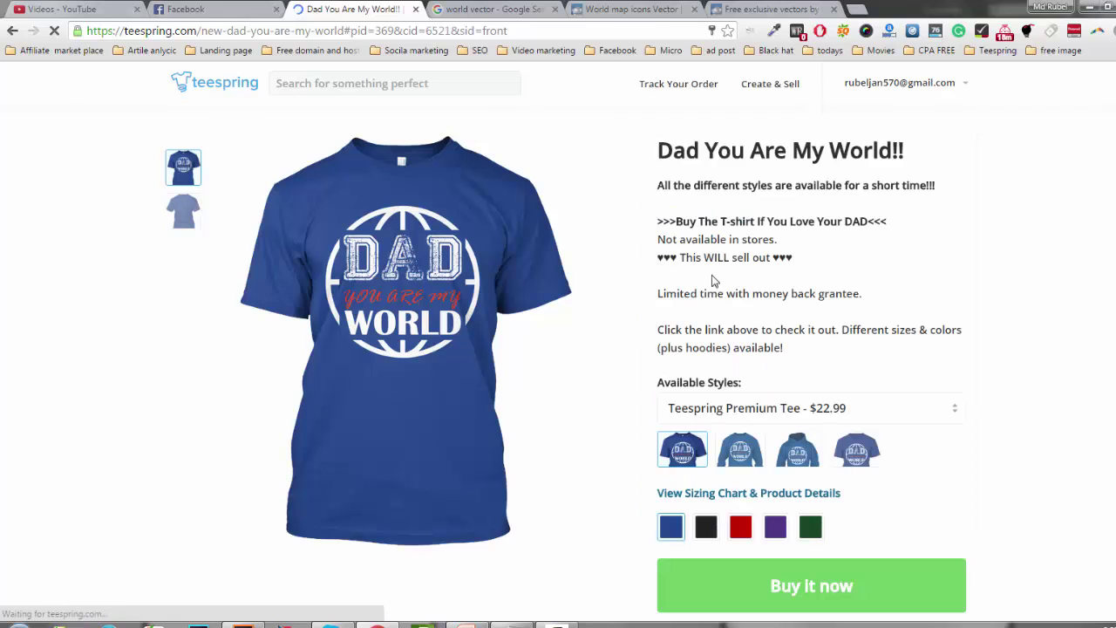
scroll(712, 280, "down", 1)
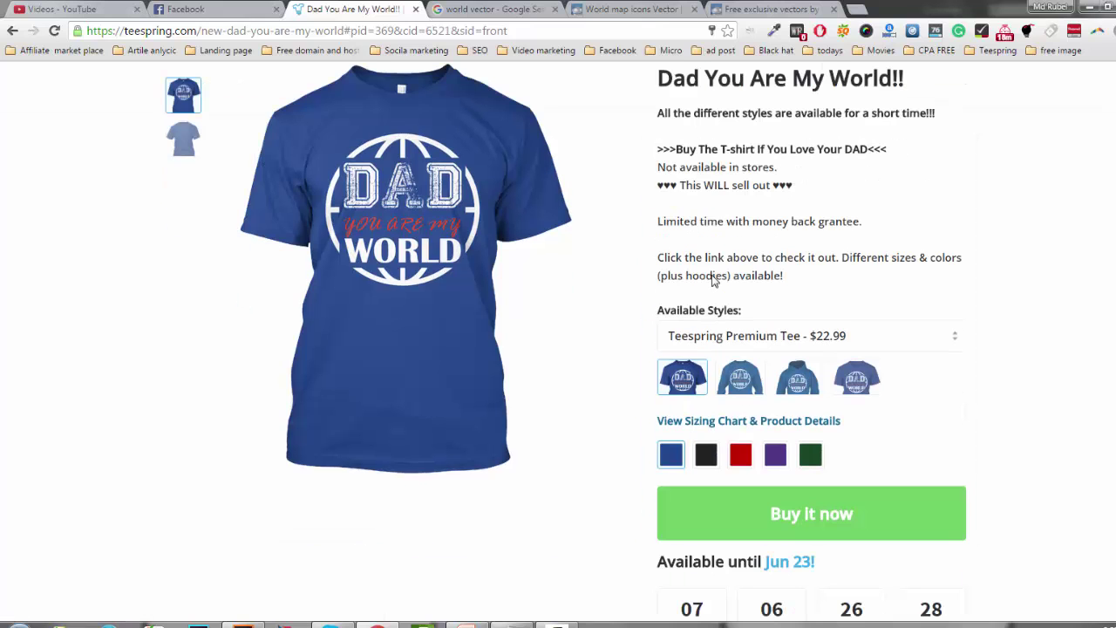
scroll(712, 280, "down", 1)
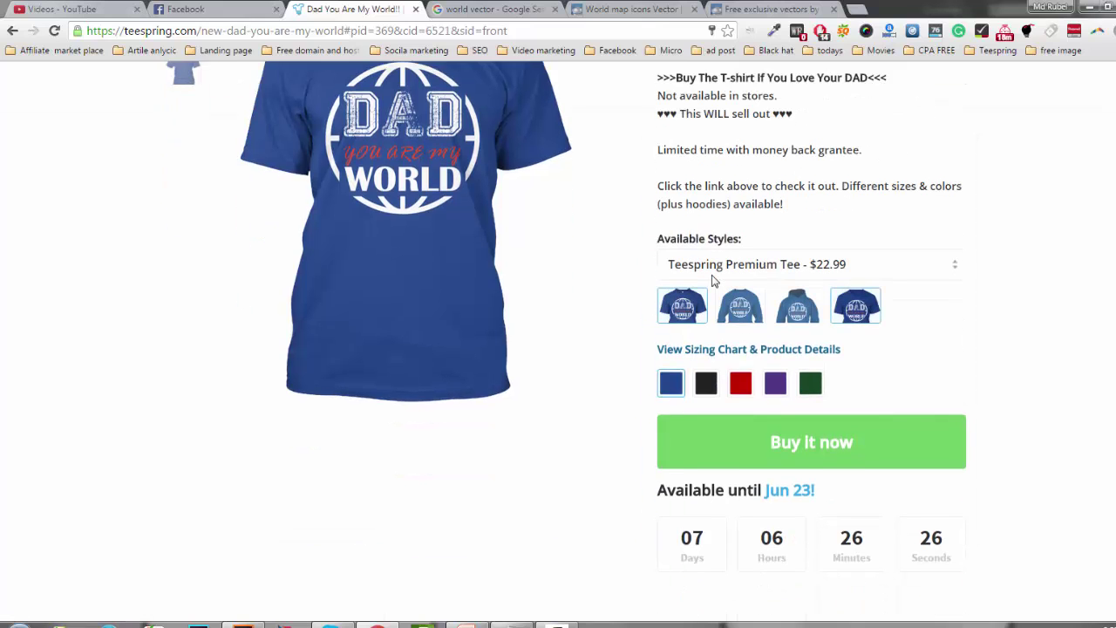
scroll(711, 279, "up", 2)
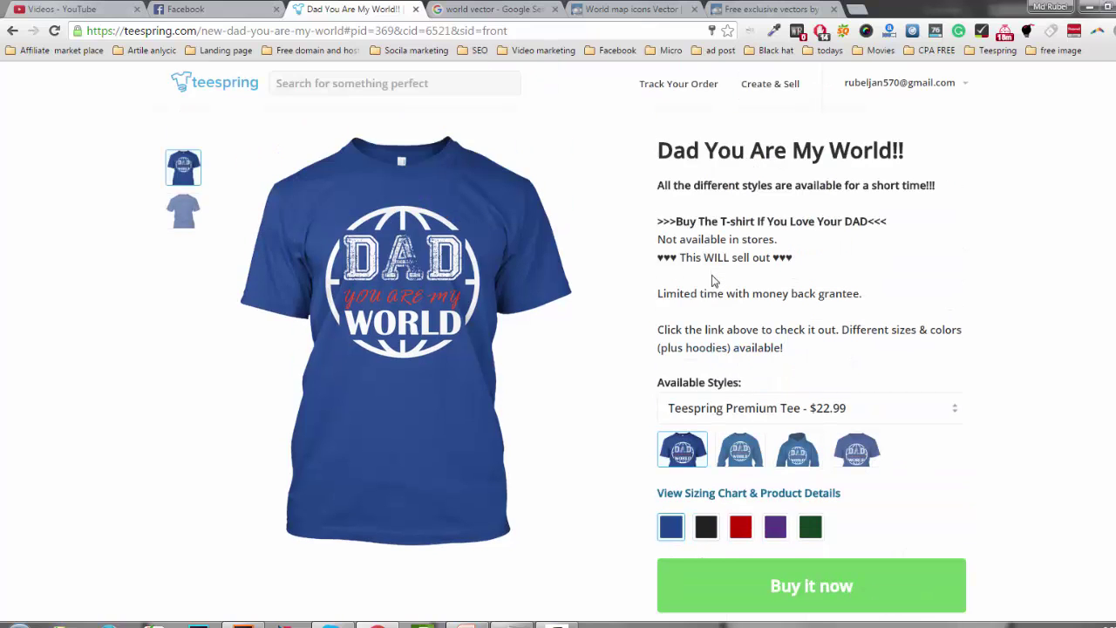
- Save the royal blue Teespring Premium Tee mockup image from the campaign page to the Desktop
mouse_move(462, 334)
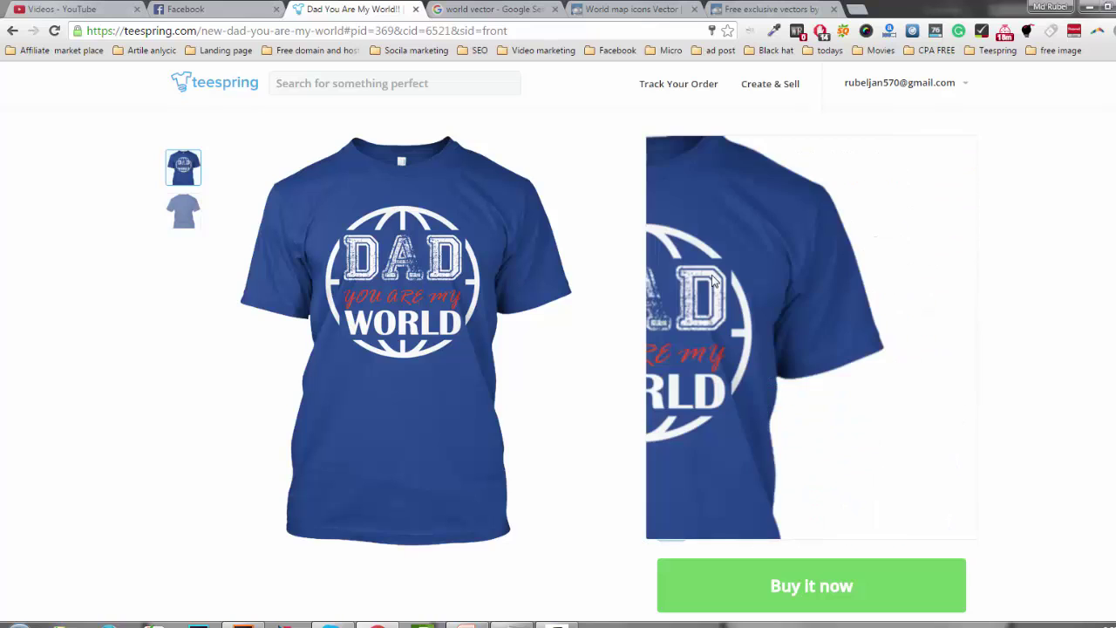
right_click(429, 307)
key("Up")
key("Up")
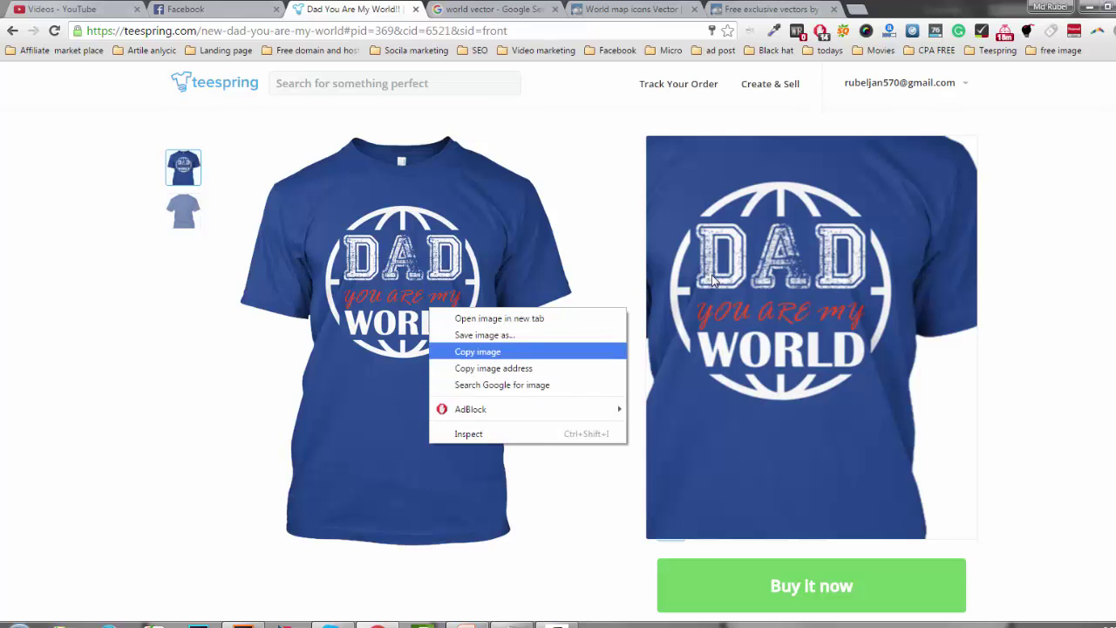
key("Down")
key("Down")
key("Up")
key("Up")
key("Up")
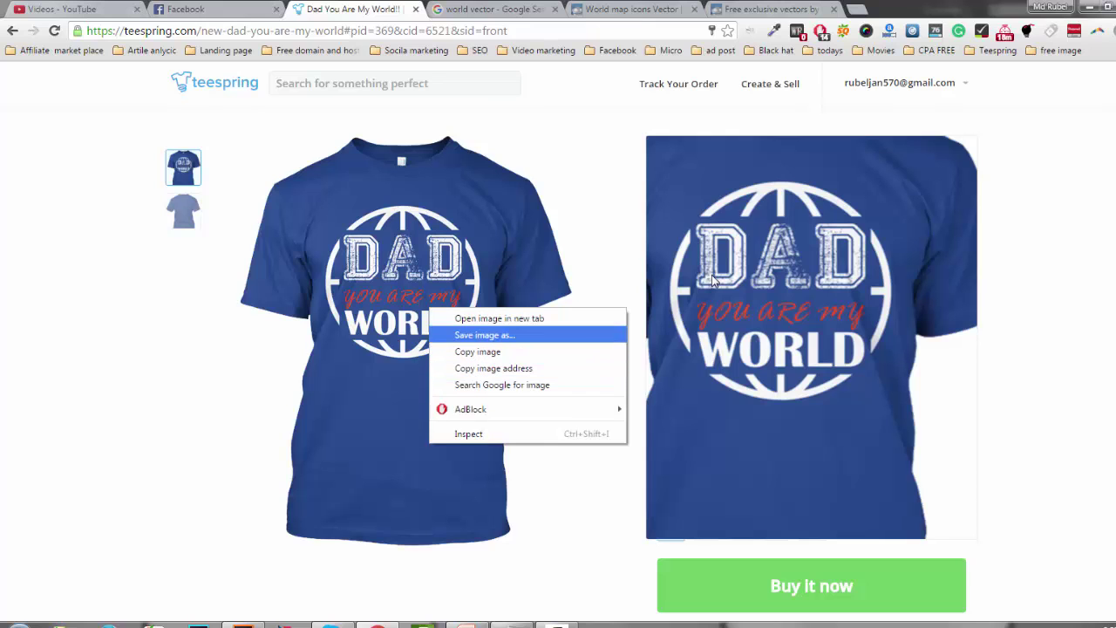
key("Return")
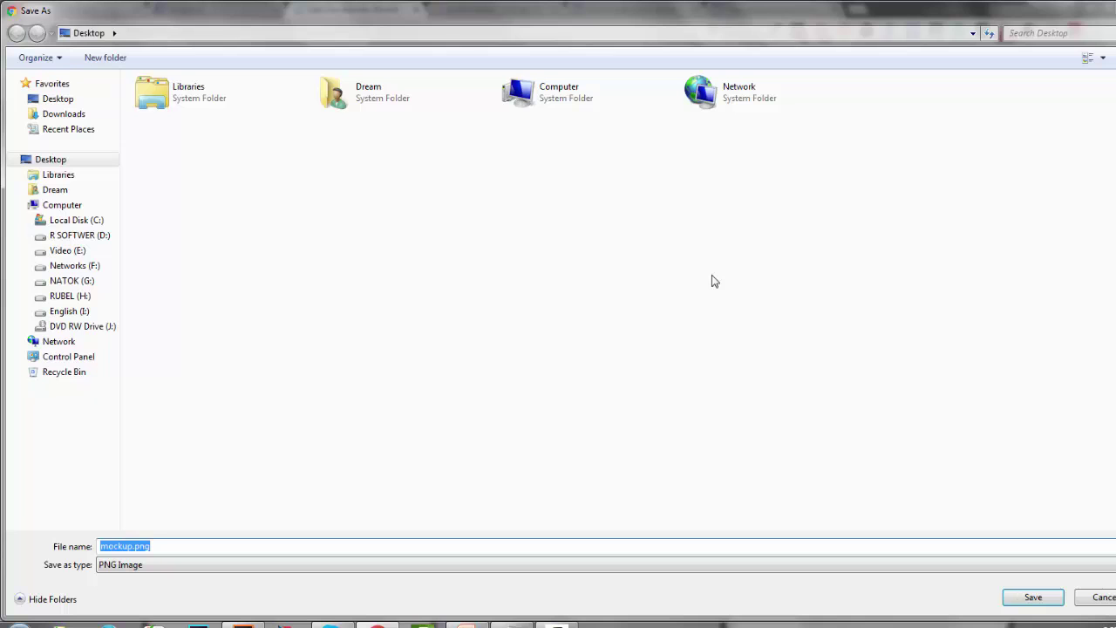
key("Return")
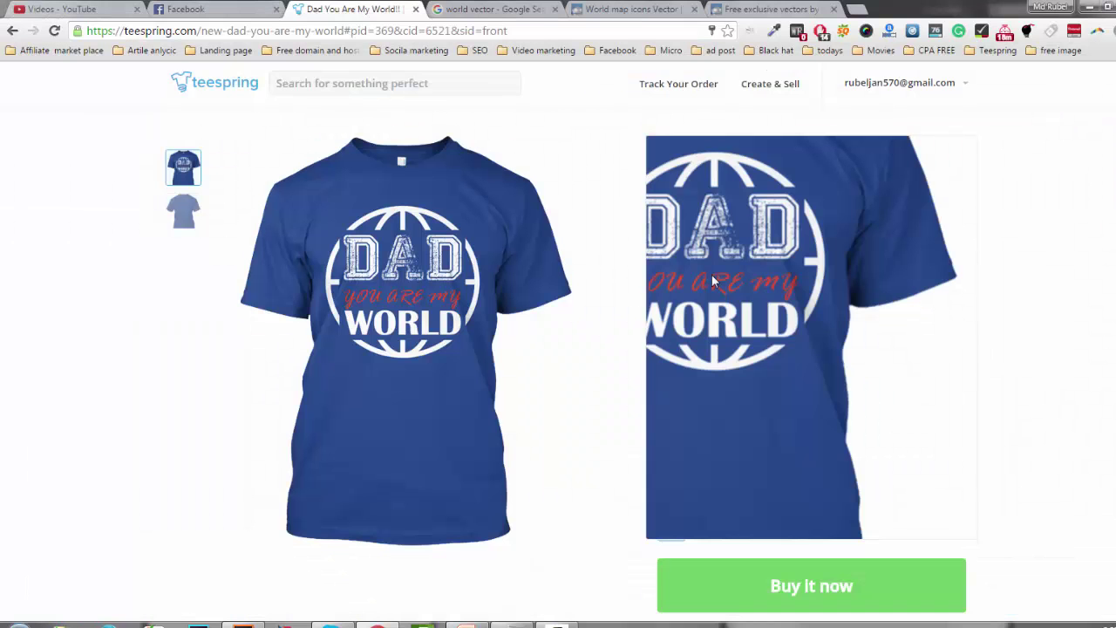
- Switch to the Gildan 6.1oz Long Sleeve Tee style and save its black mockup image to the Desktop
scroll(711, 277, "down", 1)
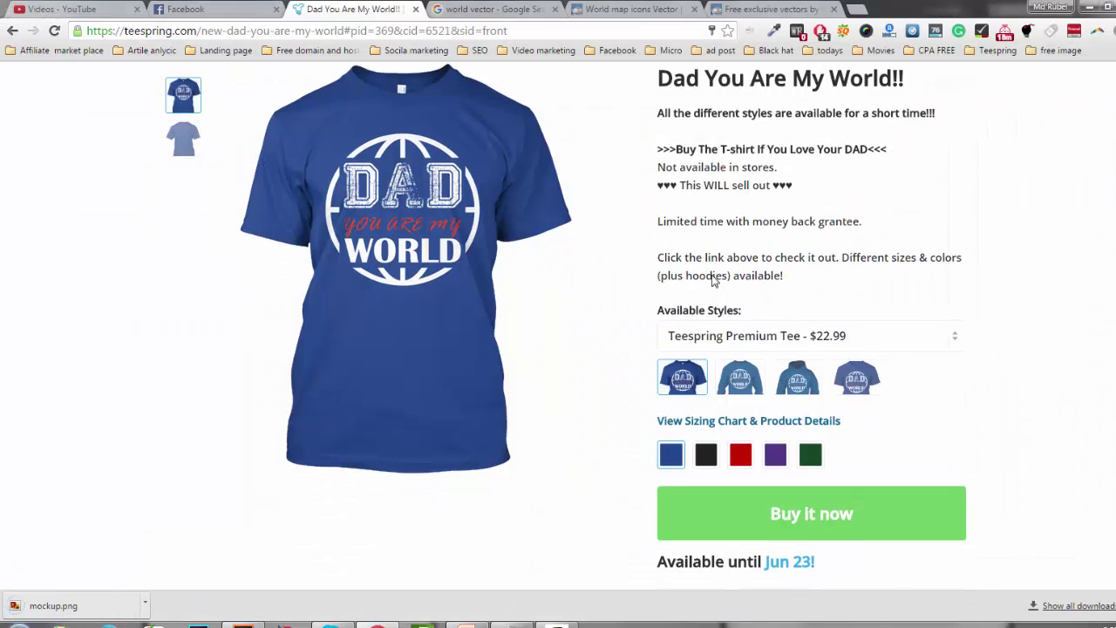
left_click(740, 378)
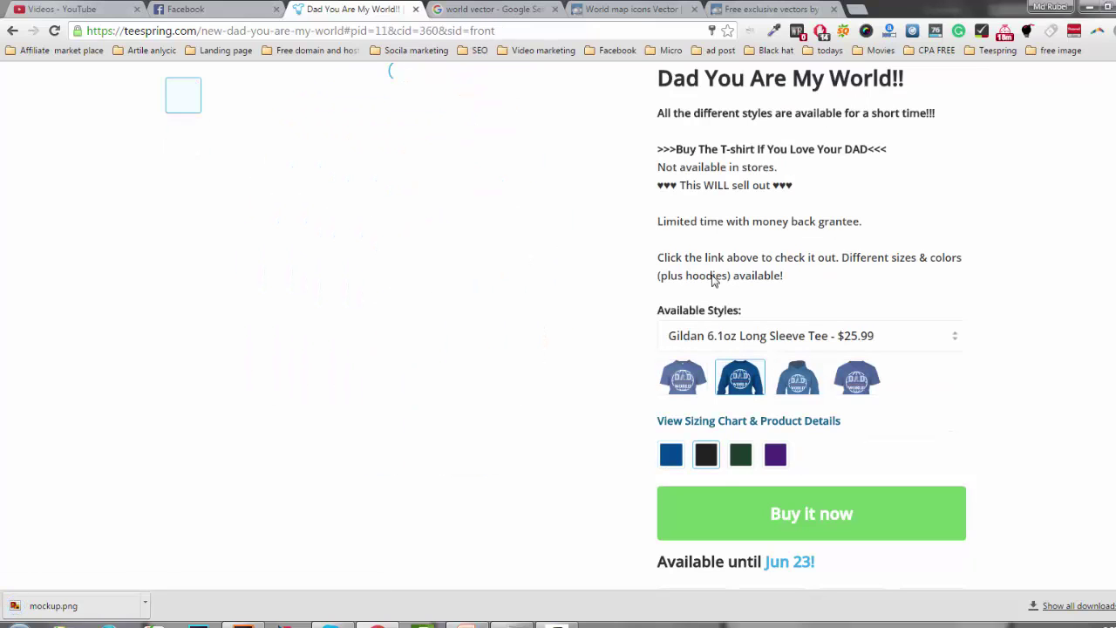
right_click(432, 245)
left_click(485, 273)
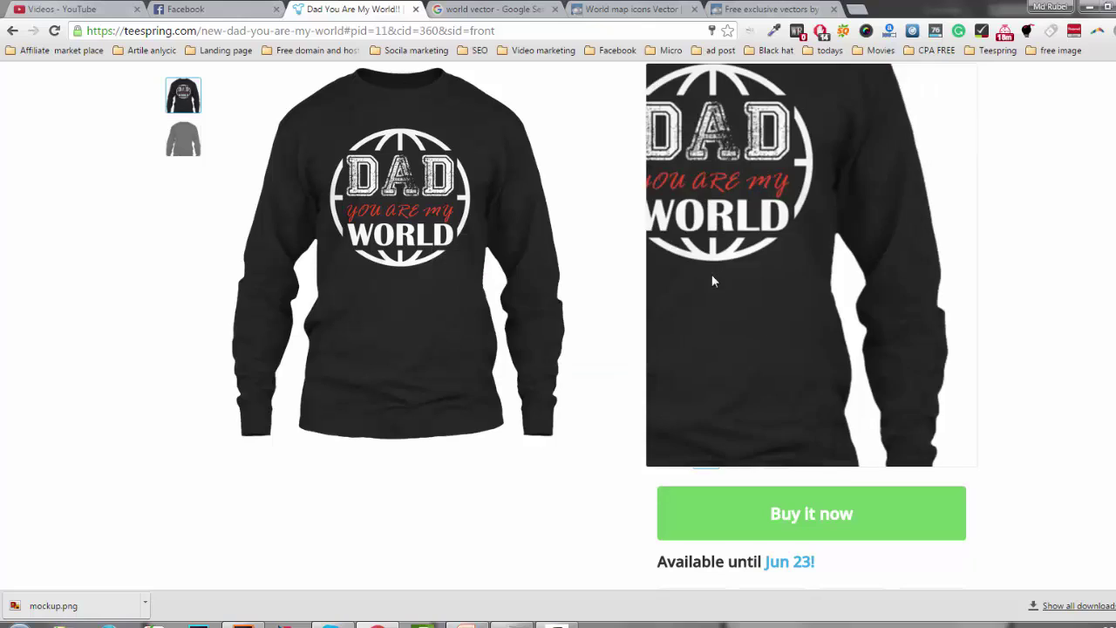
key("Return")
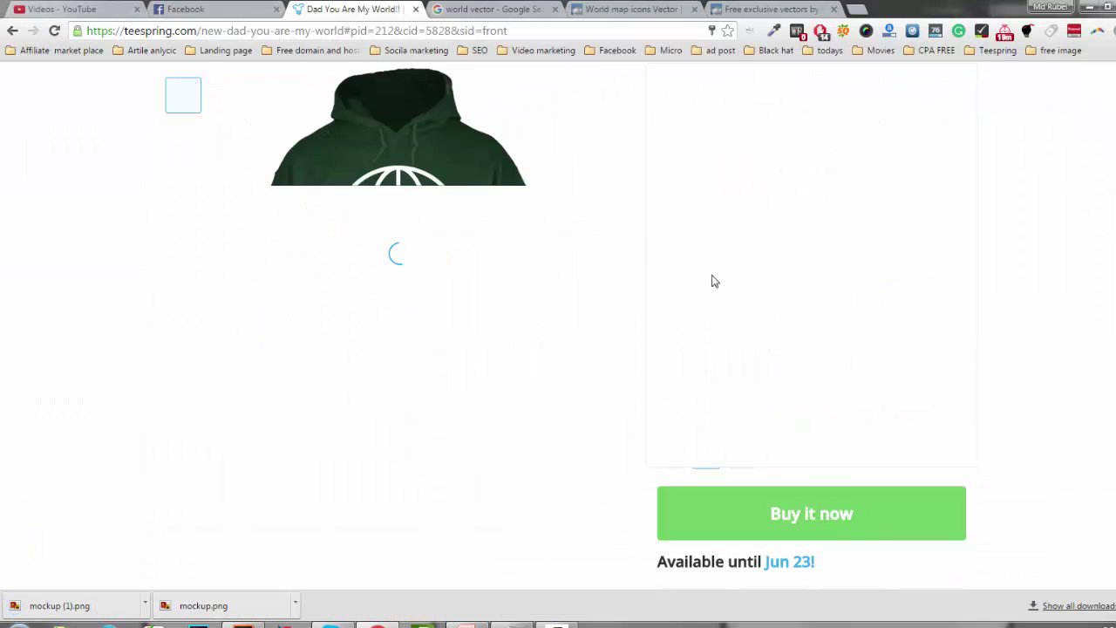
- Save the dark green hoodie mockup image to the Desktop
right_click(414, 270)
key("Return")
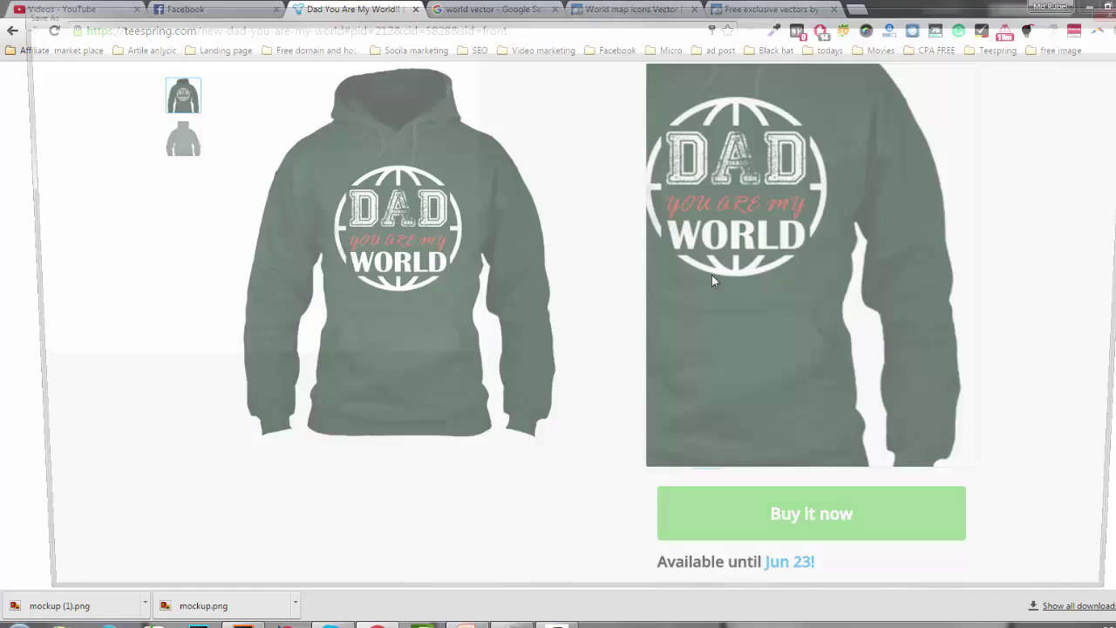
key("Return")
- Show the BELLA+CANVAS Unisex Premium Jersey V-Neck in dark purple-blue and save its mockup image to the Desktop
left_click(856, 378)
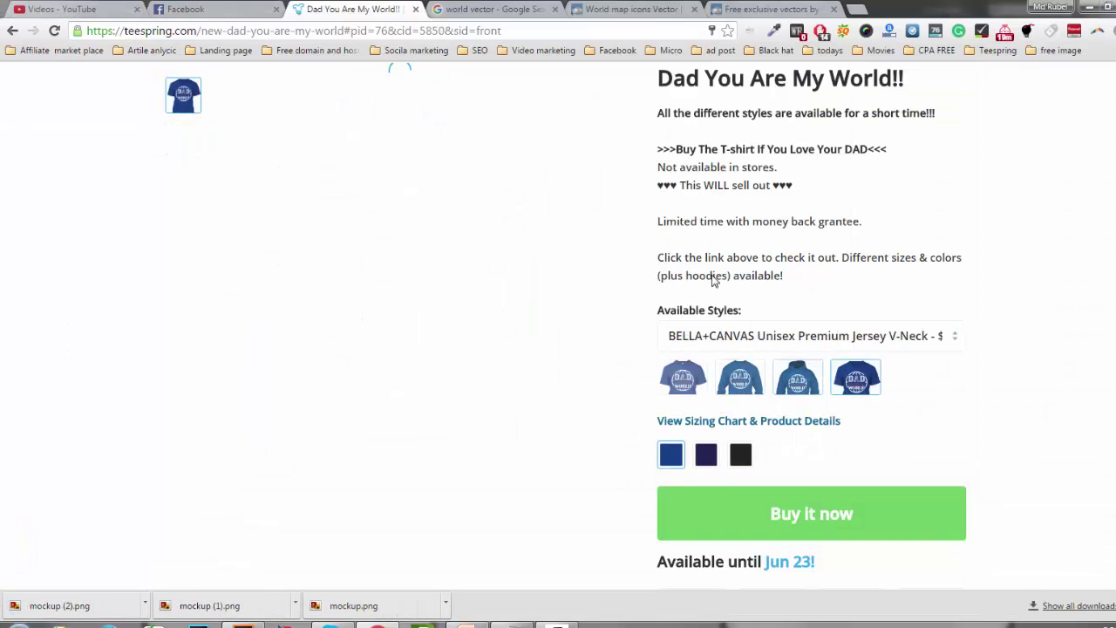
left_click(707, 454)
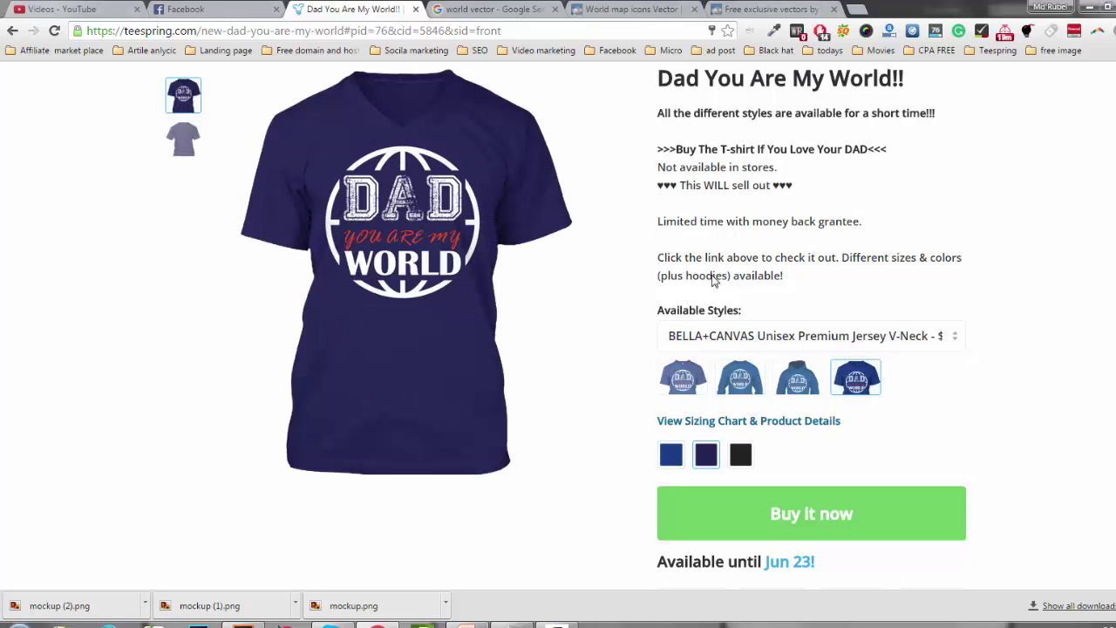
right_click(429, 252)
key("Return")
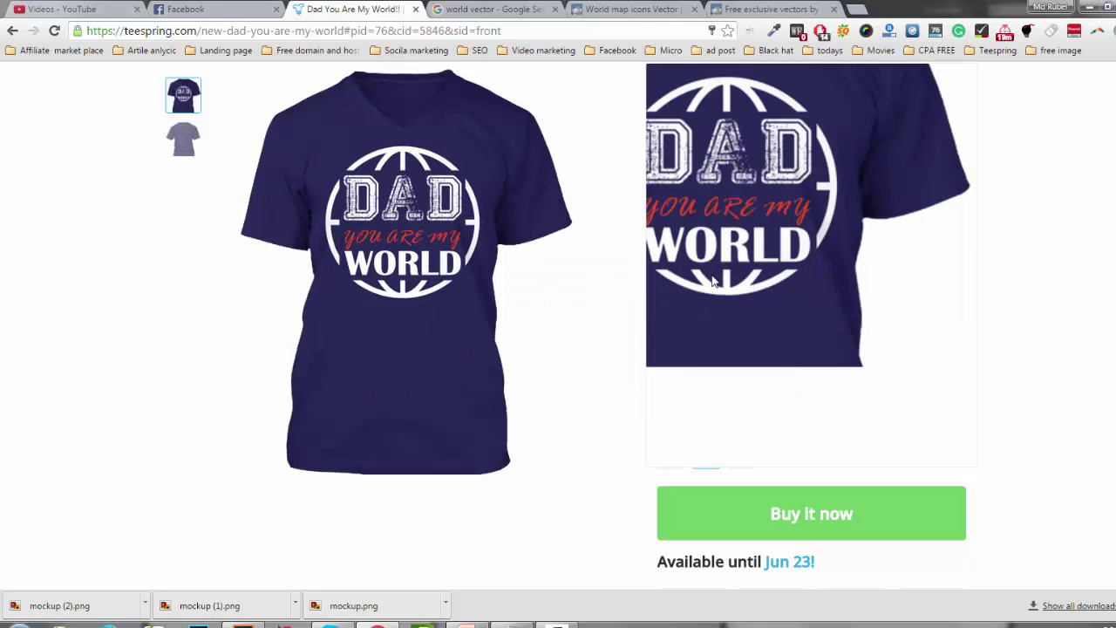
key("Return")
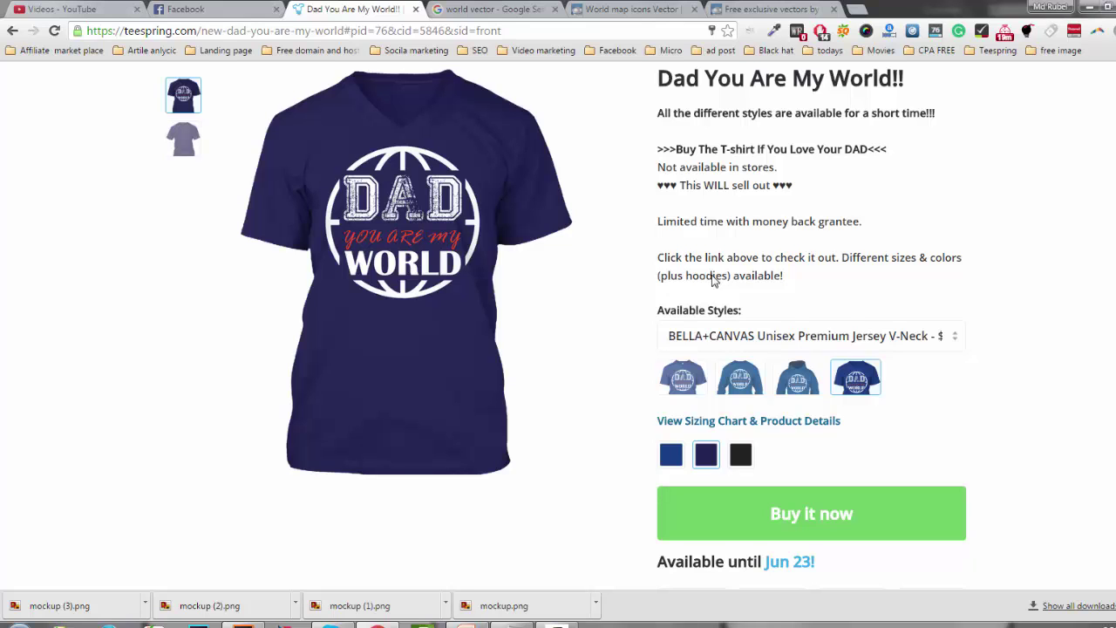
- Check the four saved shirt mockup images on the desktop and return to the campaign page in the browser
scroll(711, 279, "up", 1)
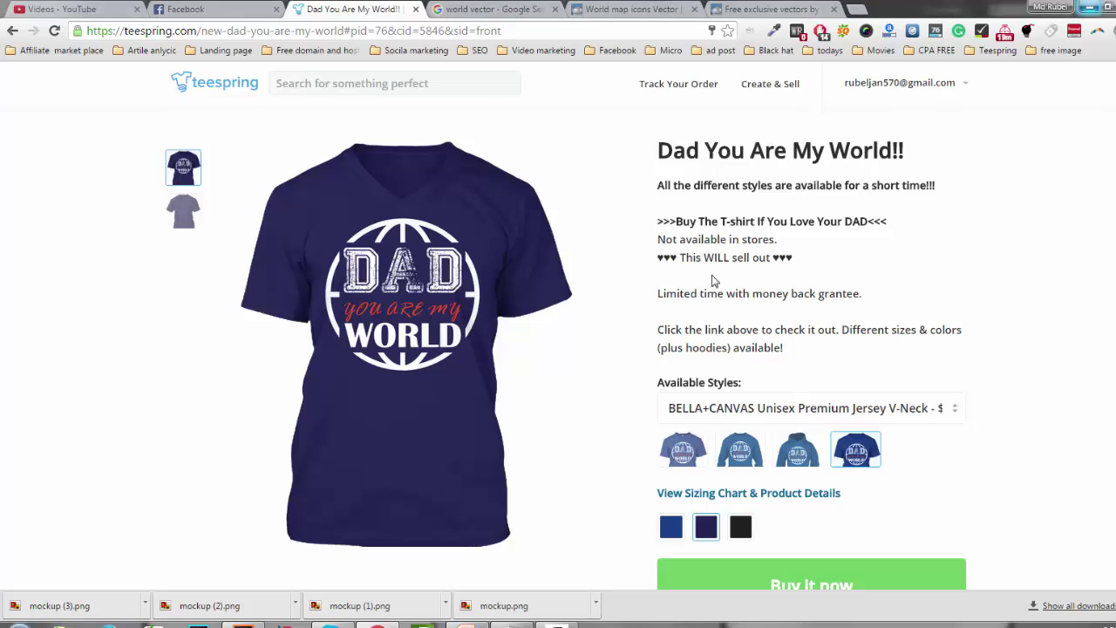
key("alt+Tab")
key("super+d")
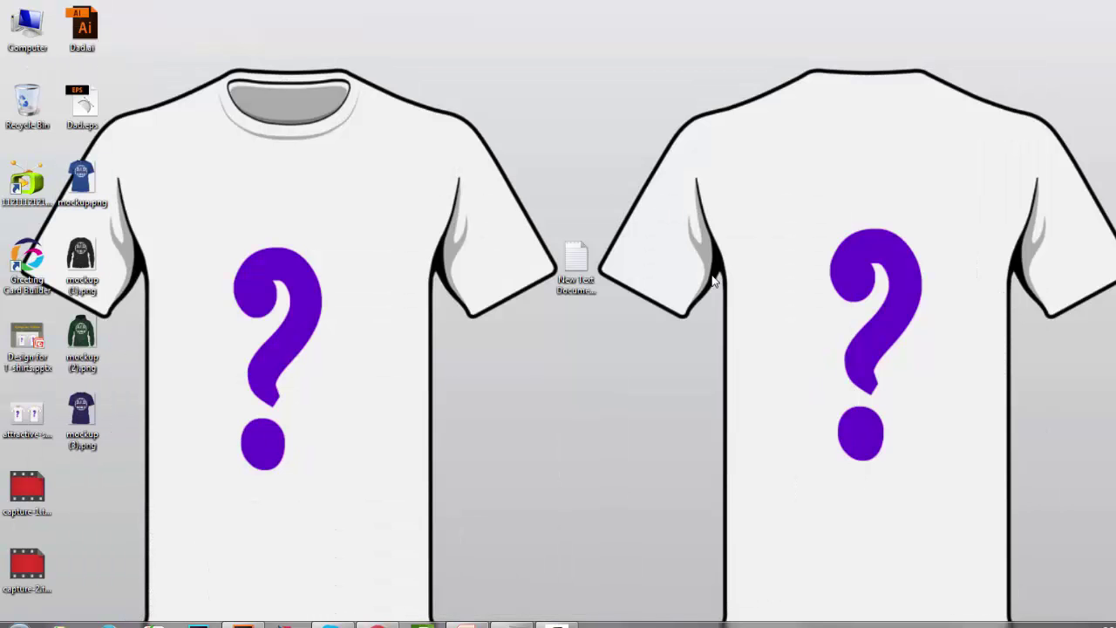
left_click_drag(113, 160, 84, 440)
key("alt+Tab")
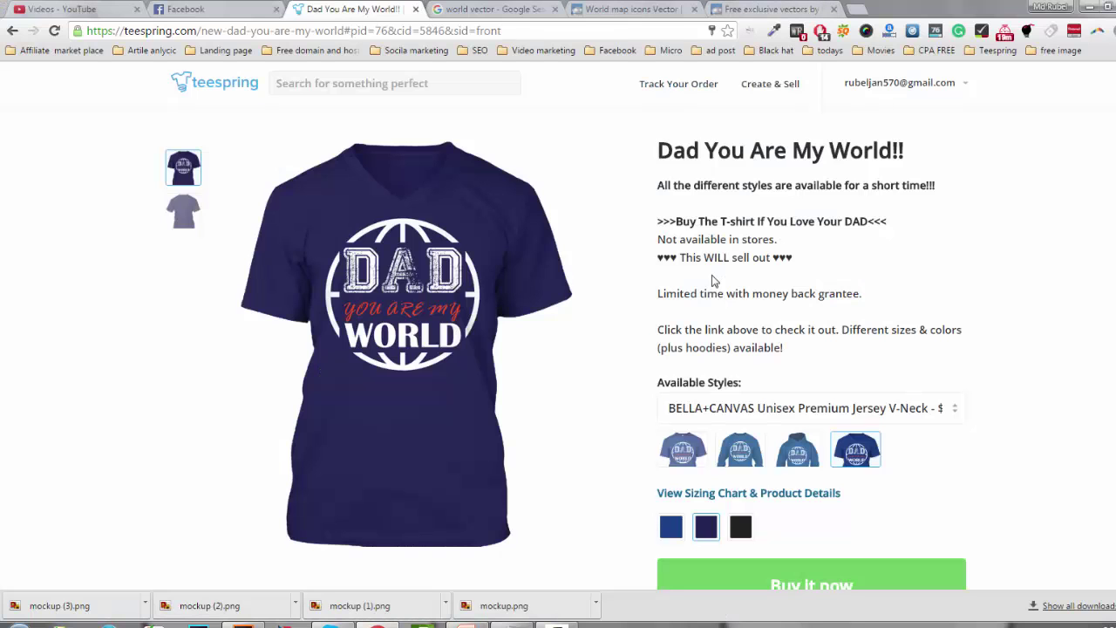
- Open gifmaker.me in a new browser tab and upload mockup.png, mockup (1).png, mockup (2).png and mockup (3).png from the Desktop
key("ctrl+t")
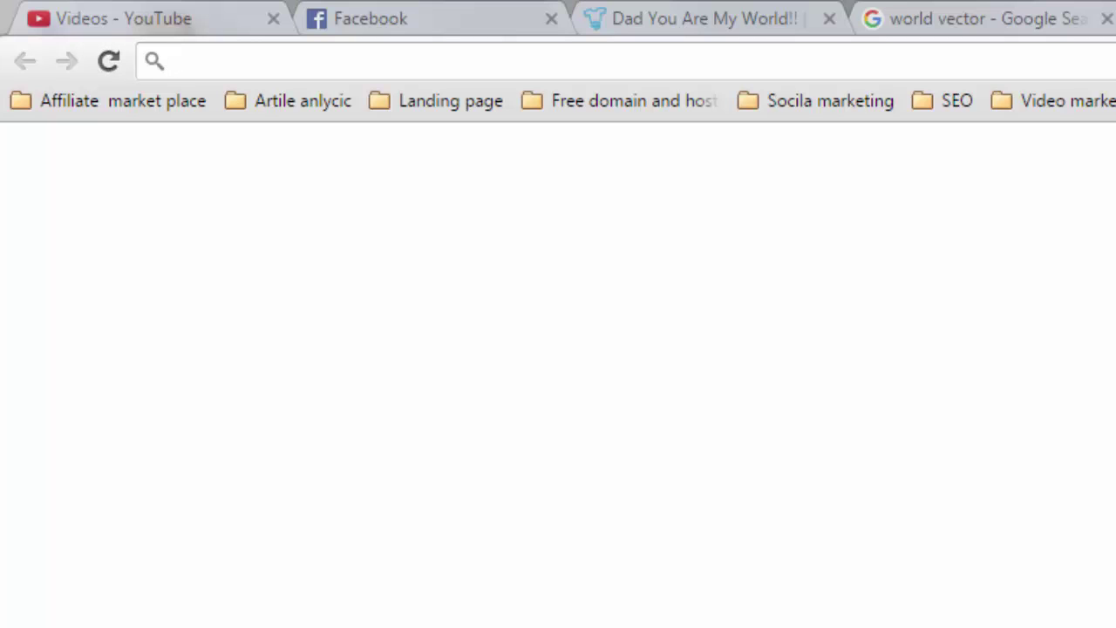
type("gifmaker.me")
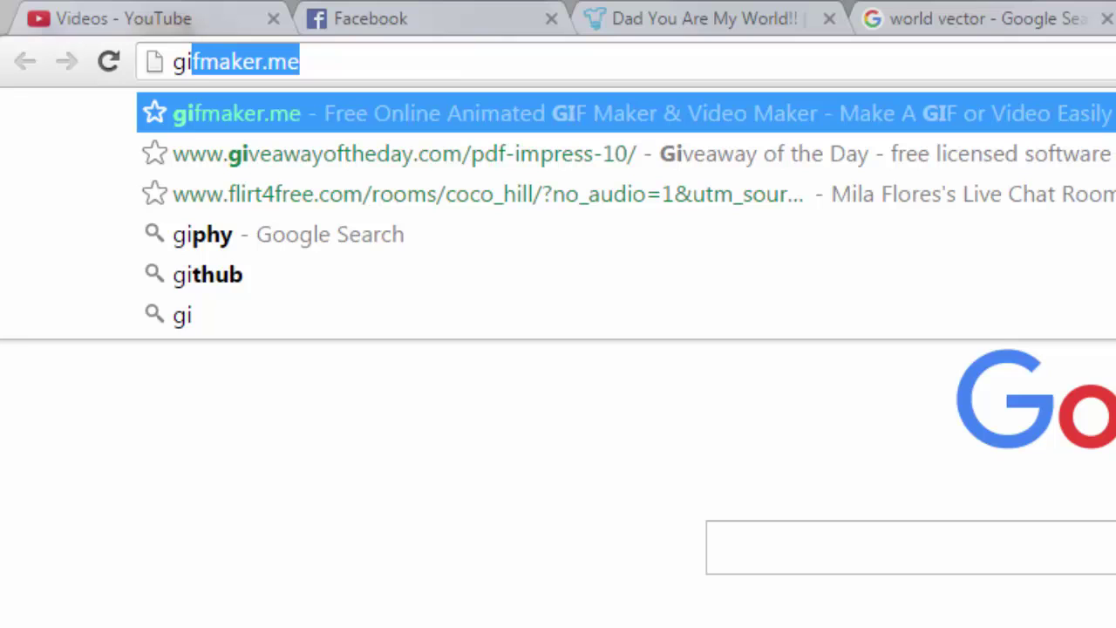
key("Return")
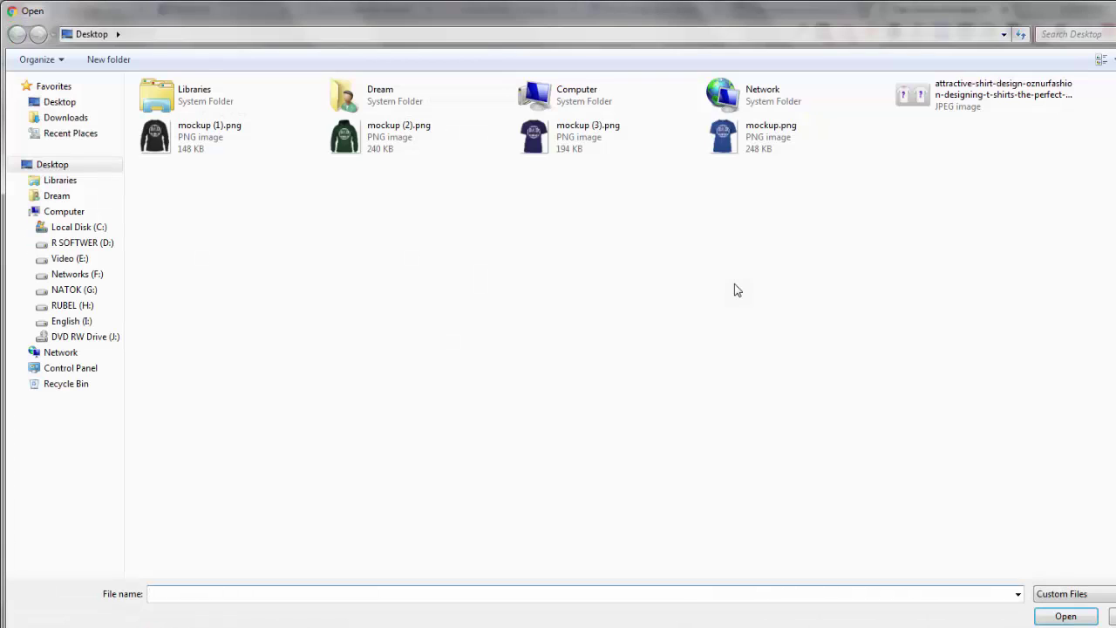
left_click_drag(171, 184, 750, 124)
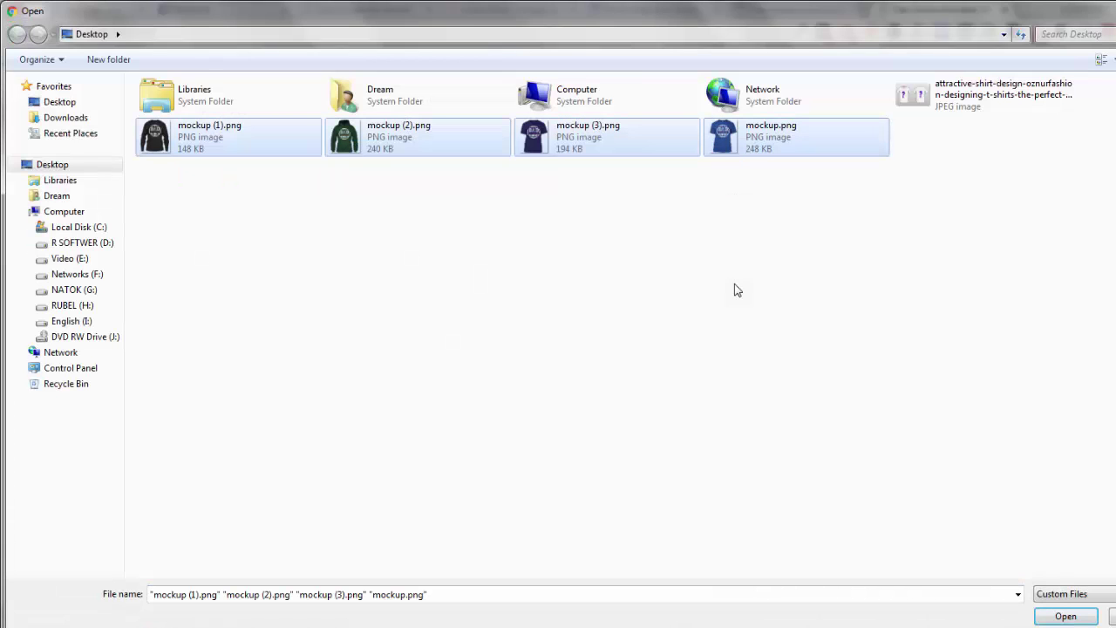
key("Return")
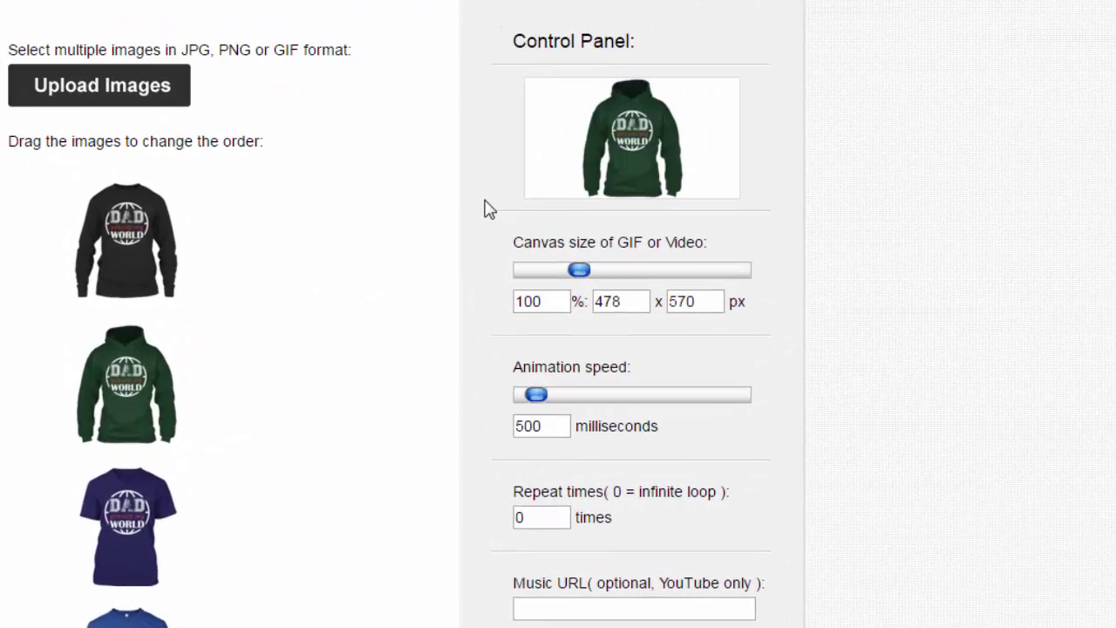
- Set the GIF's canvas size to 50% and its animation speed to 900 milliseconds
key("Tab")
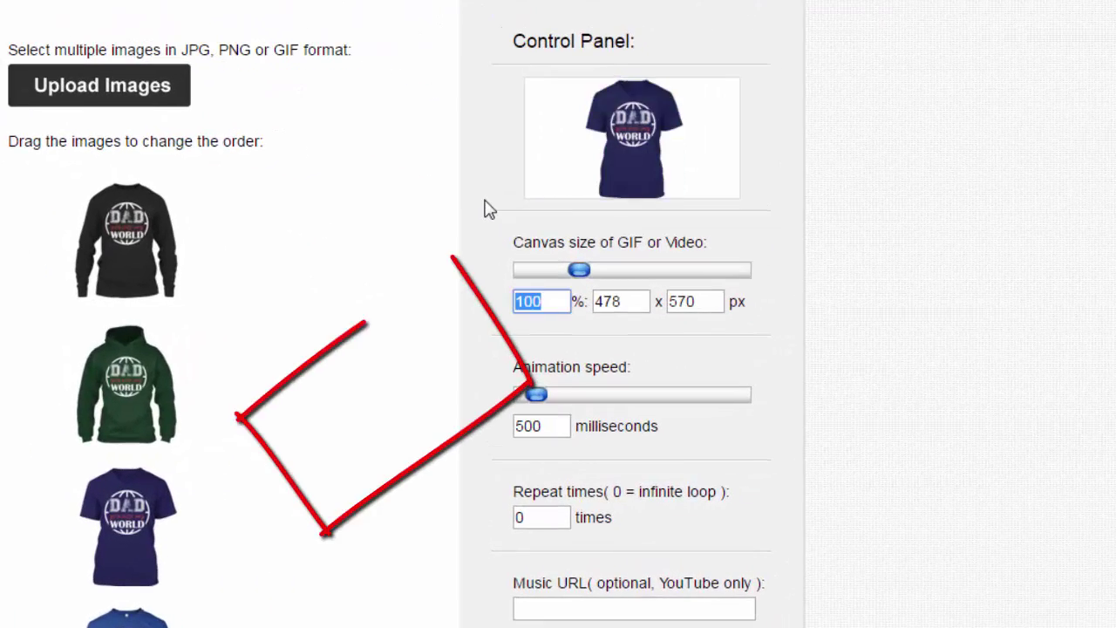
type("50")
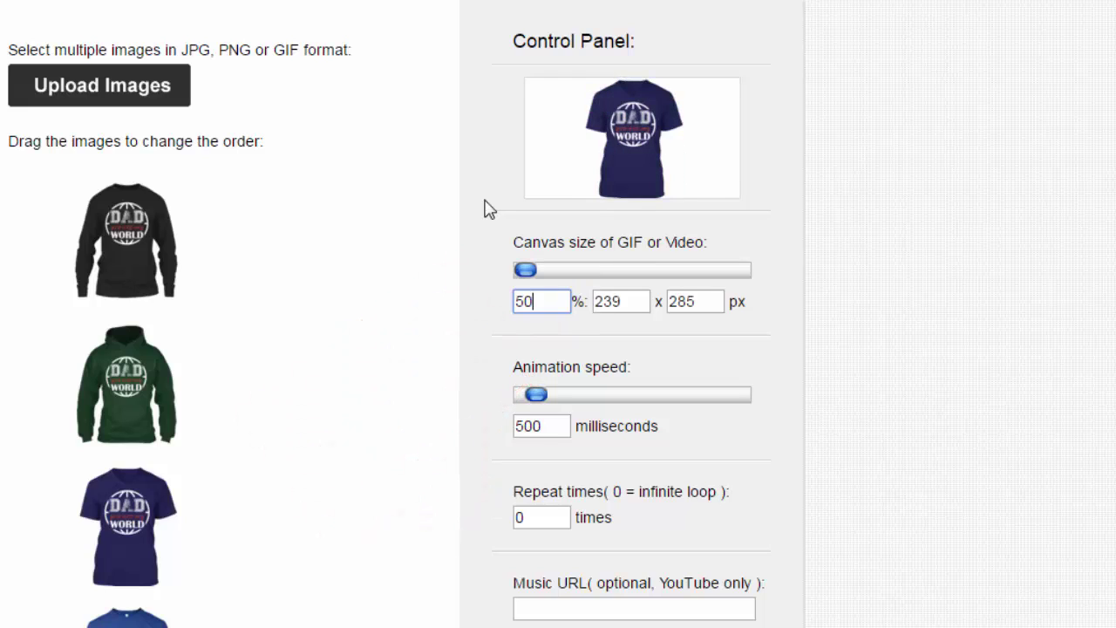
key("Tab")
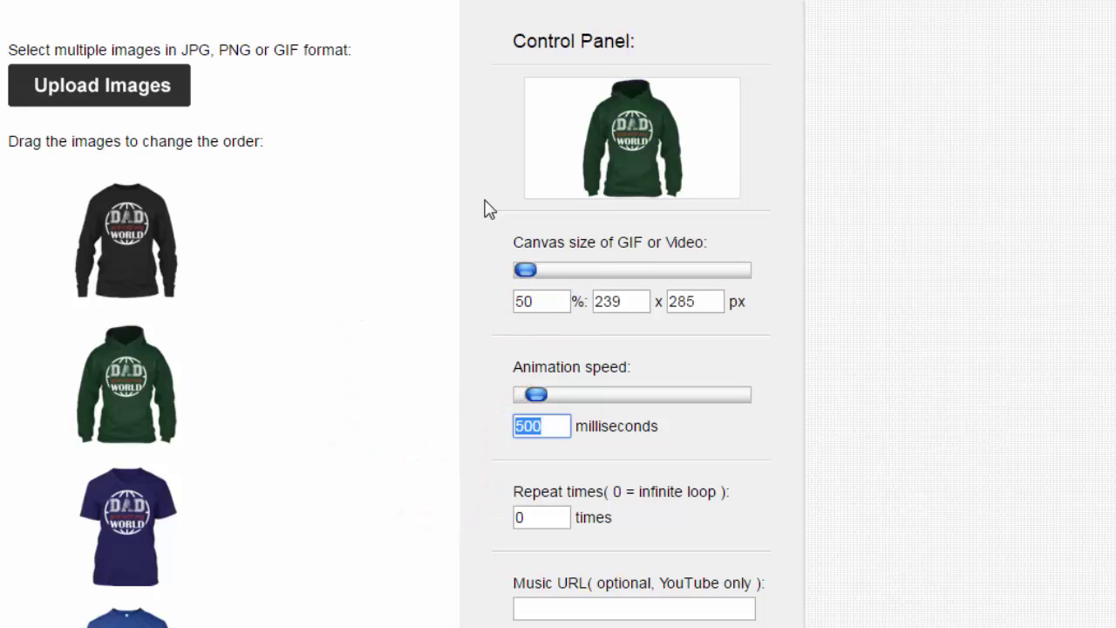
type("900")
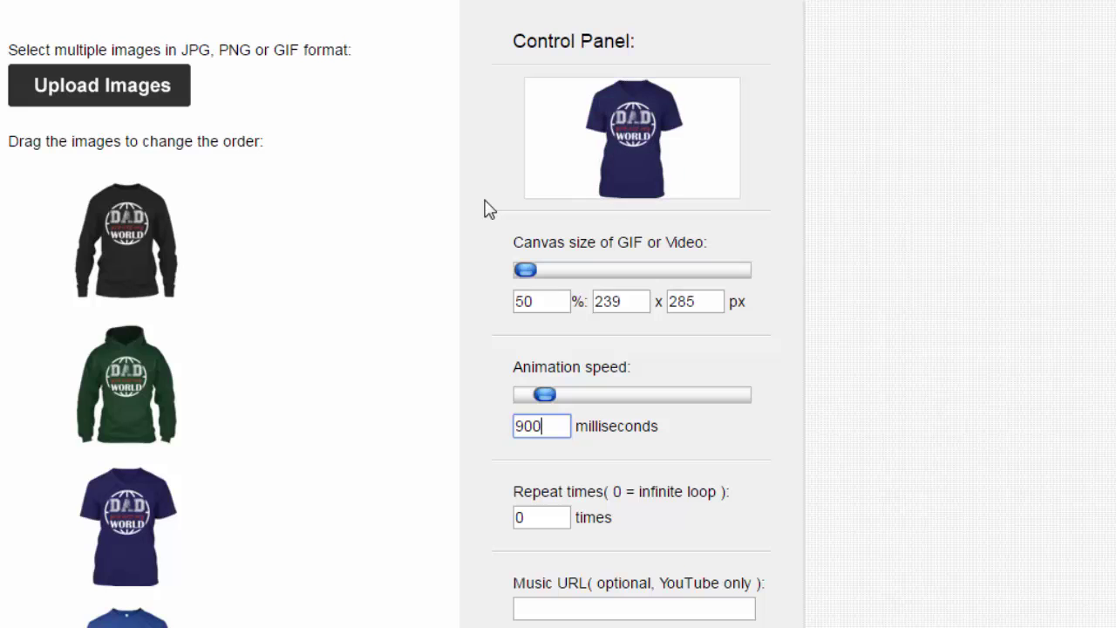
- Create the GIF animation from the four uploaded mockups and bring up its view and download options
scroll(489, 210, "down", 2)
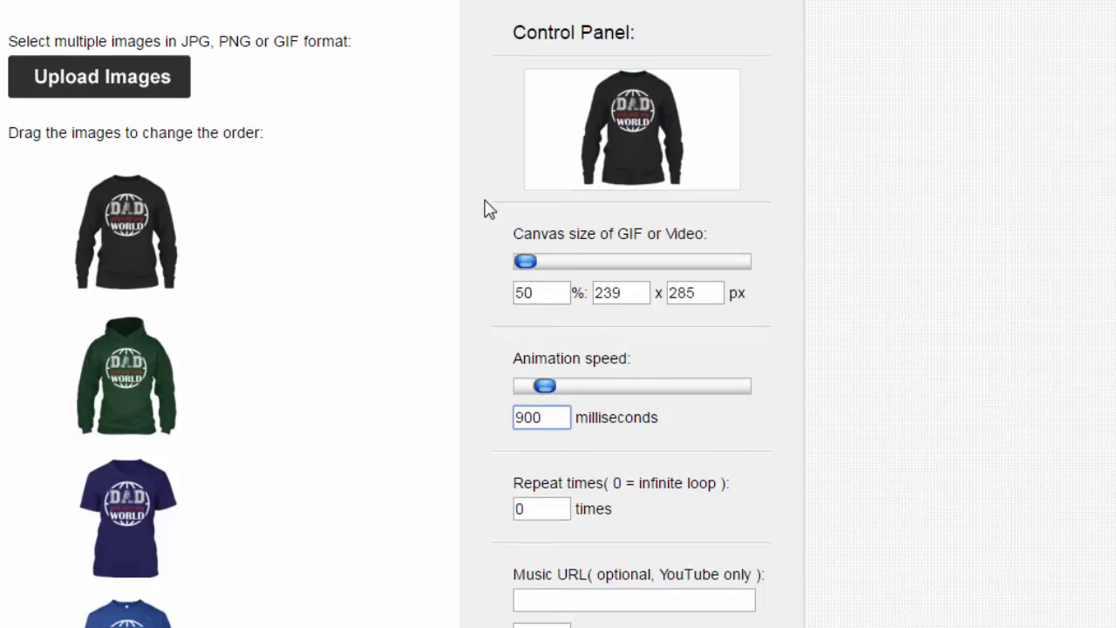
scroll(489, 209, "down", 2)
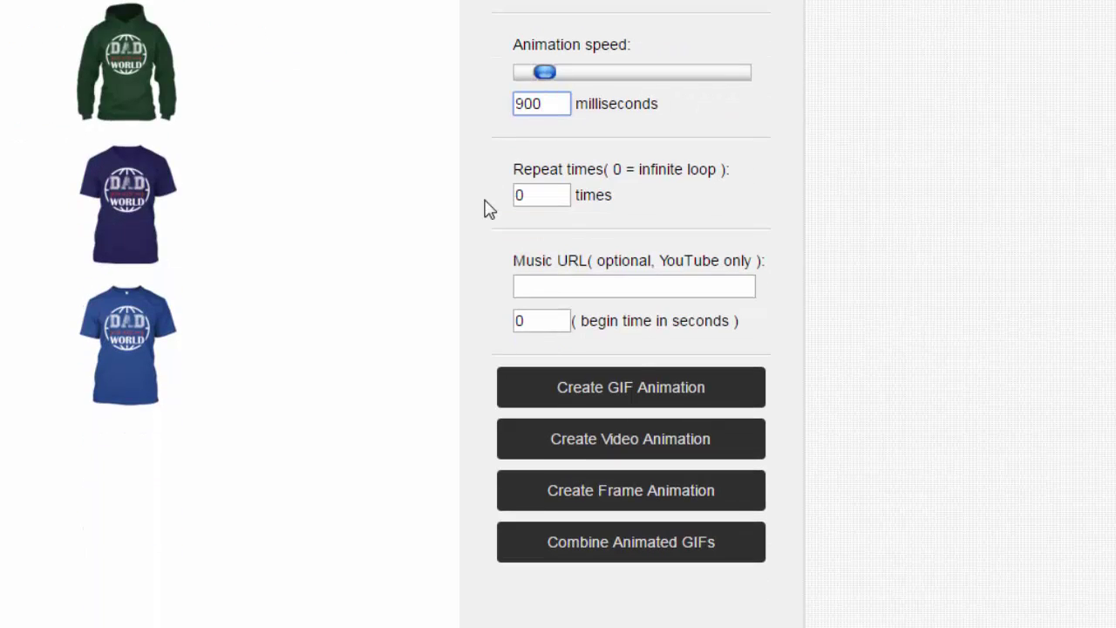
key("Return")
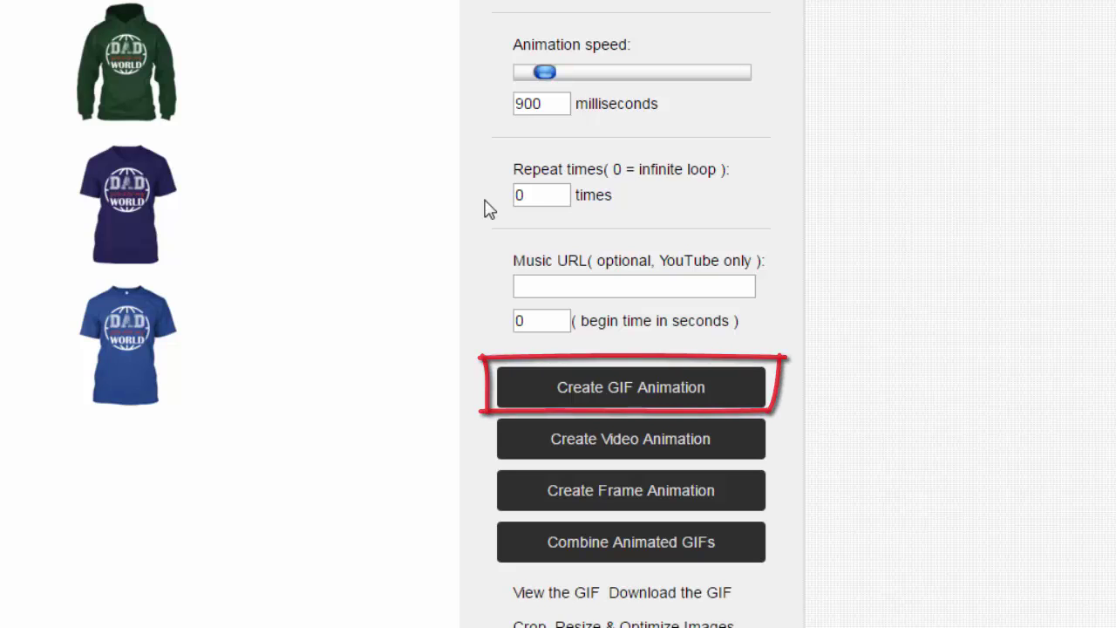
scroll(489, 209, "down", 2)
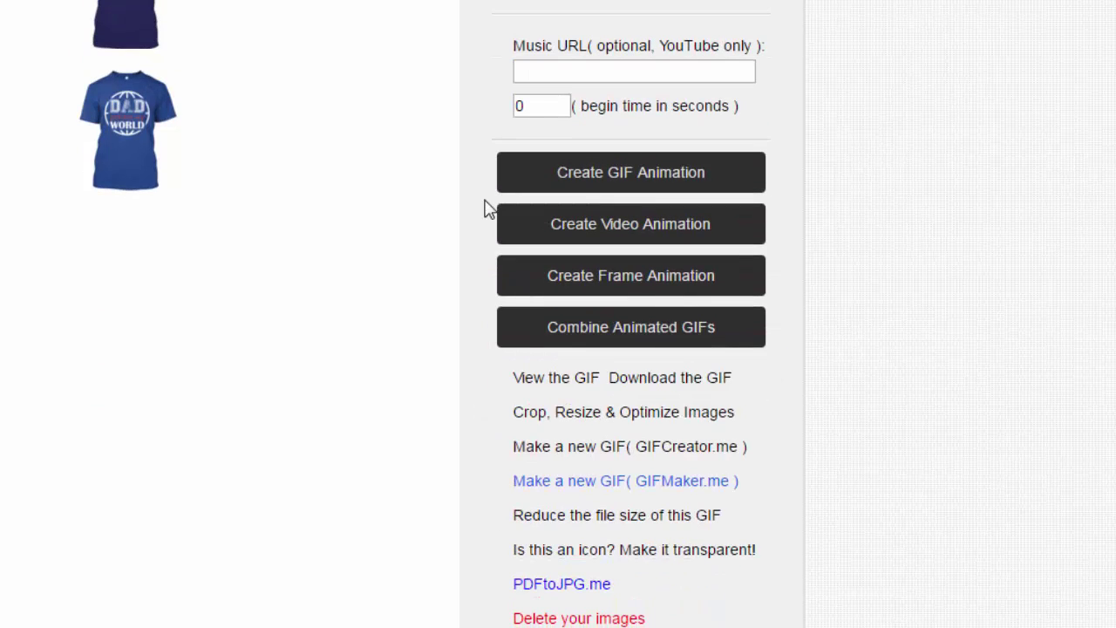
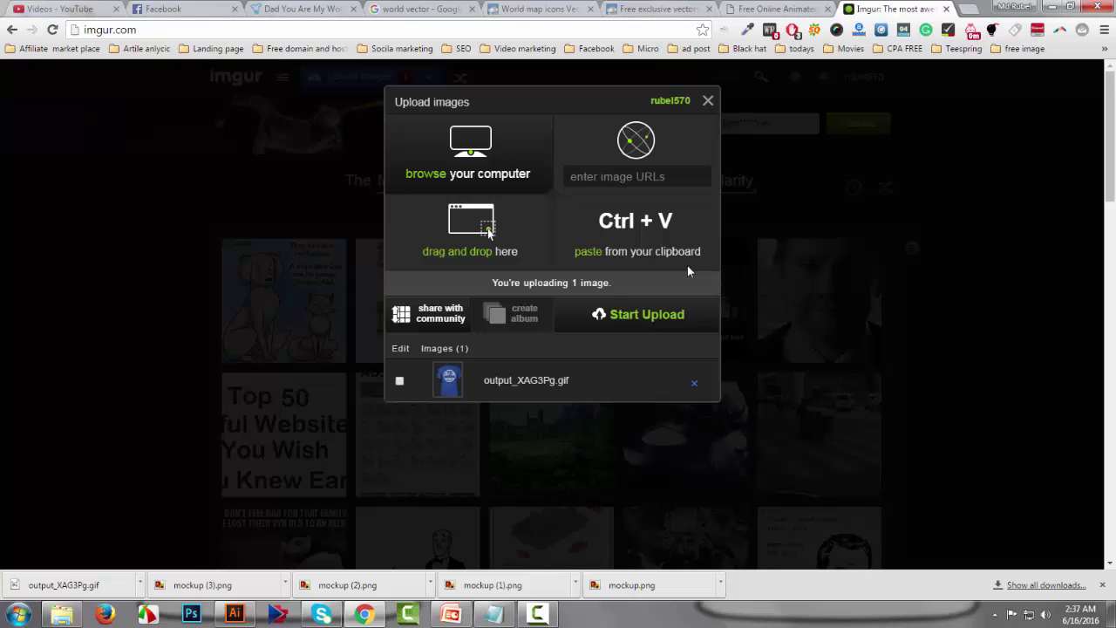
- Upload output_XAG3Pg.gif to Imgur and add an empty line above the description text on the Teespring campaign's edit page
key("Return")
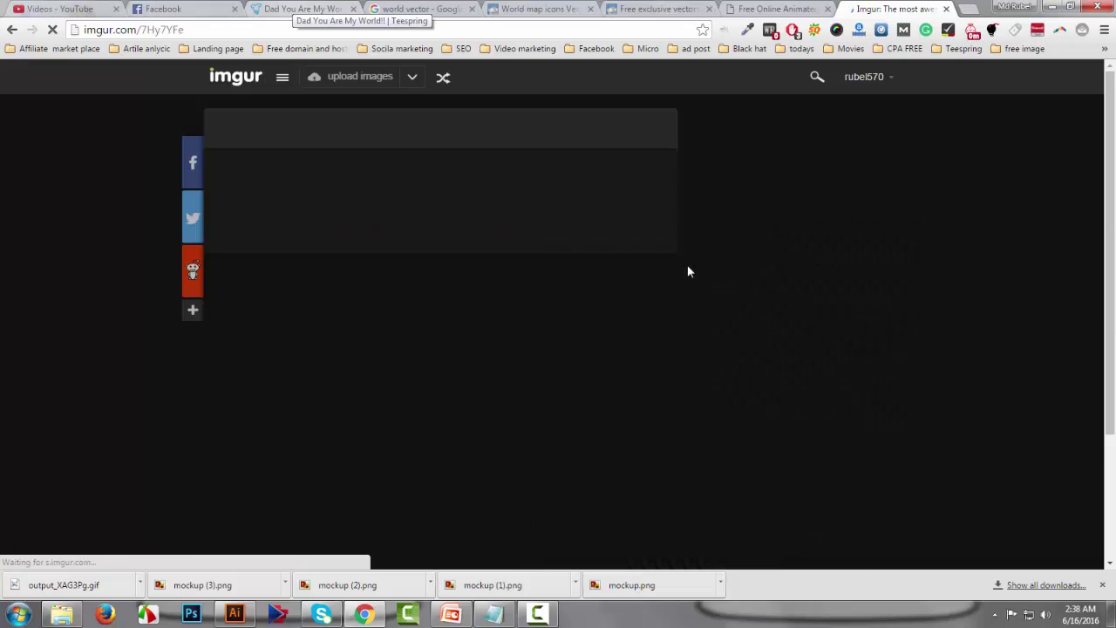
key("ctrl+3")
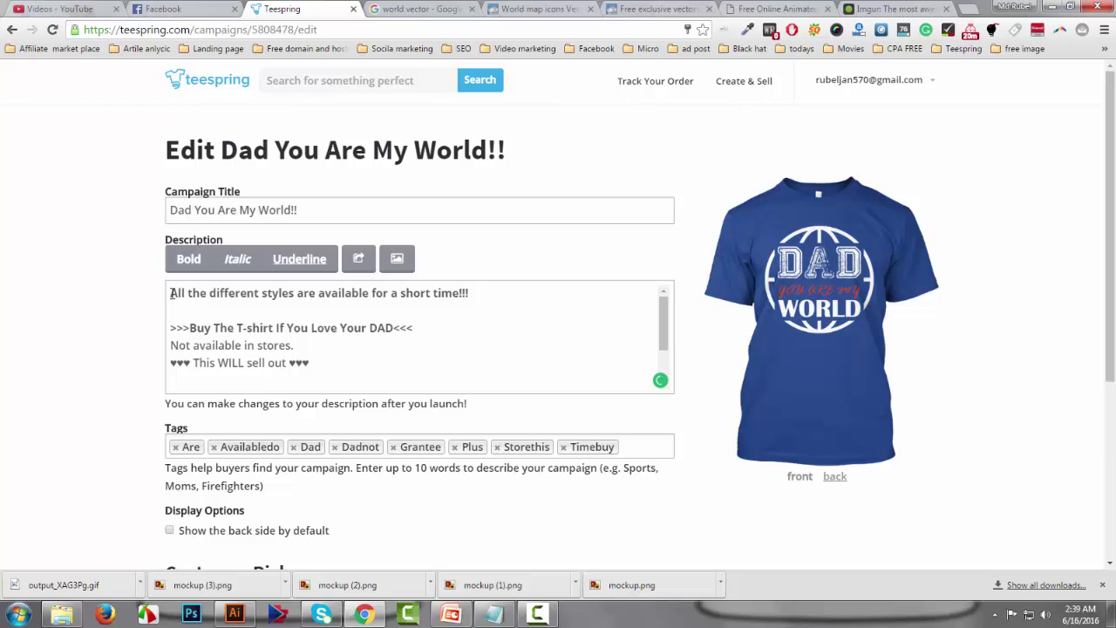
left_click(171, 293)
key("Return")
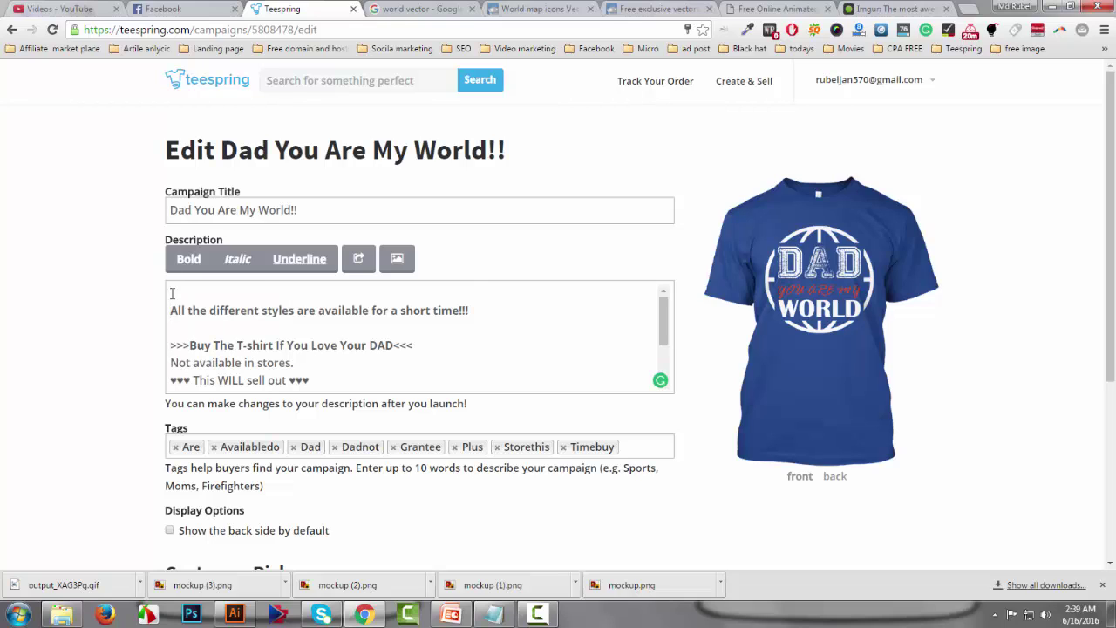
- Copy the direct link of the uploaded GIF from its Imgur page
left_click(874, 7)
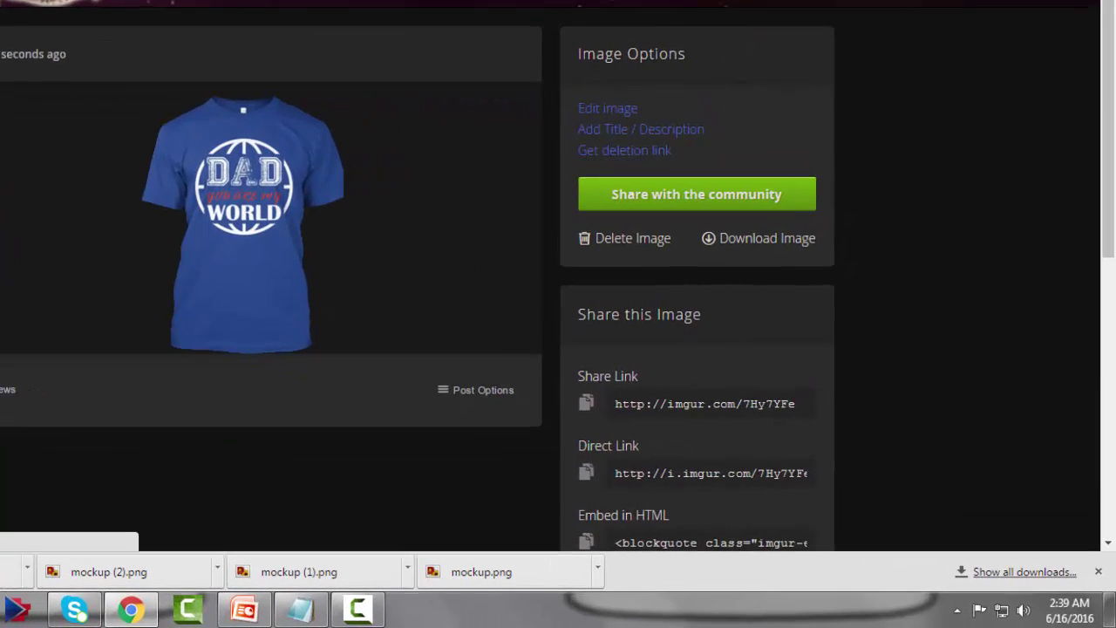
scroll(558, 275, "down", 3)
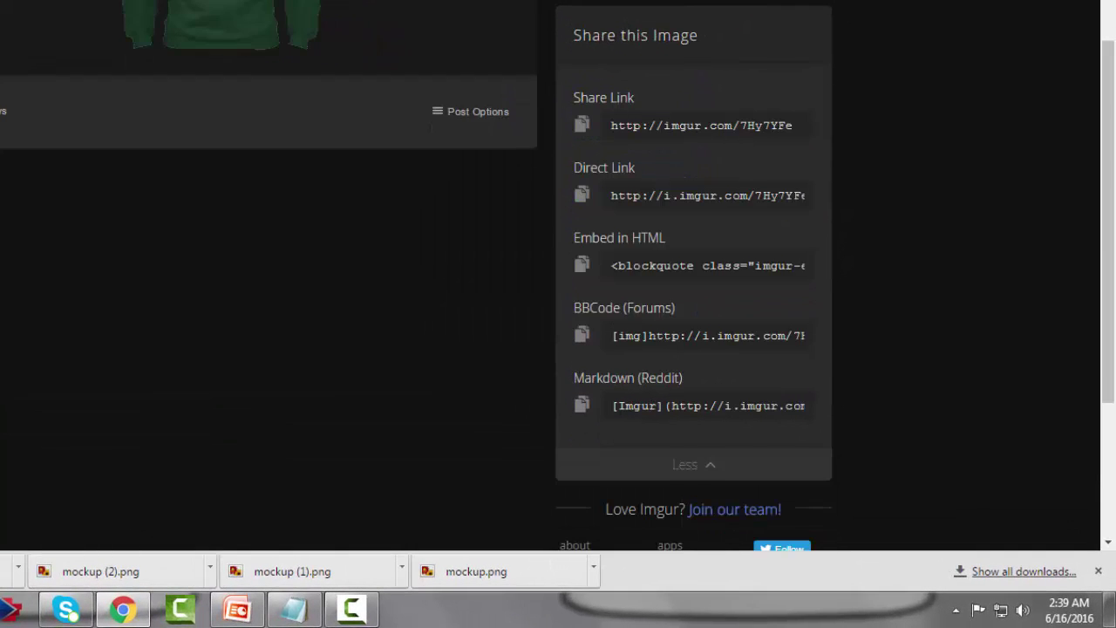
left_click(707, 195)
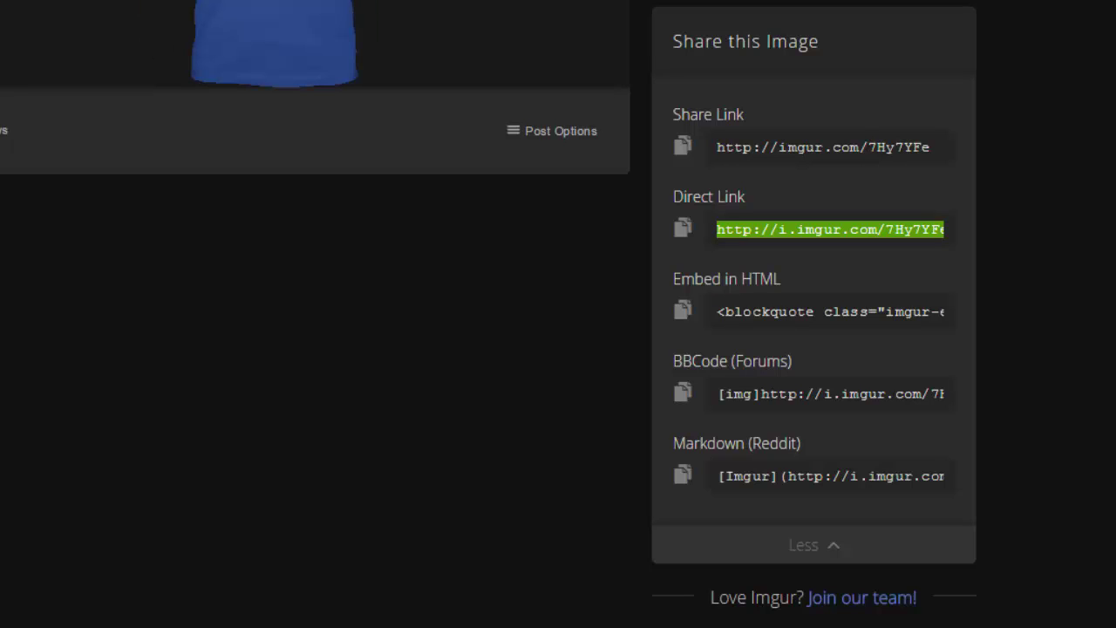
right_click(821, 223)
left_click(872, 239)
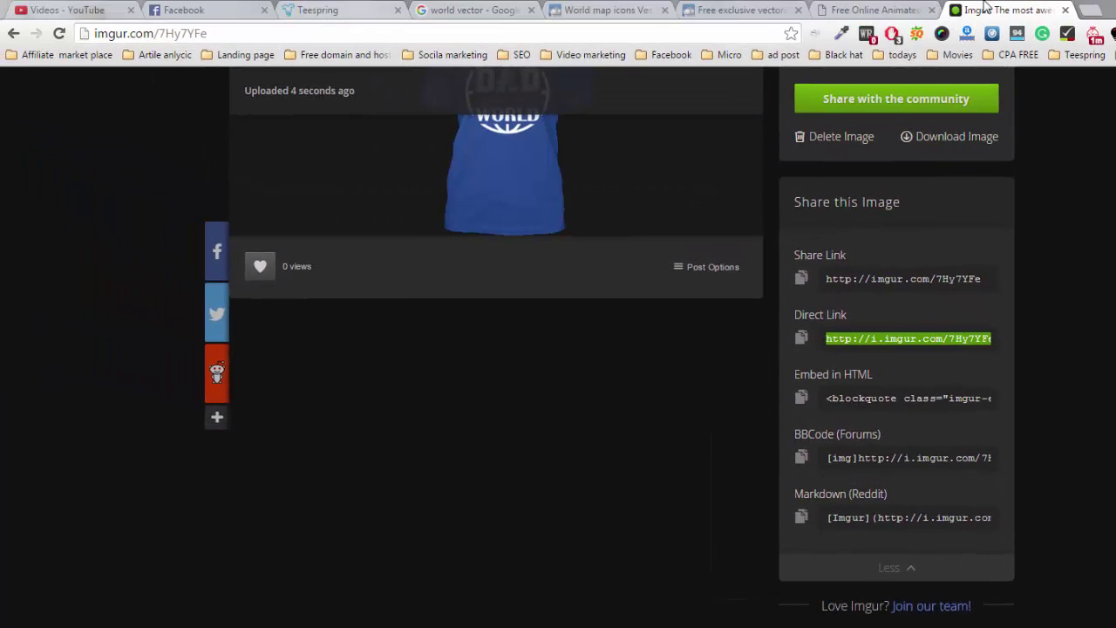
left_click(332, 9)
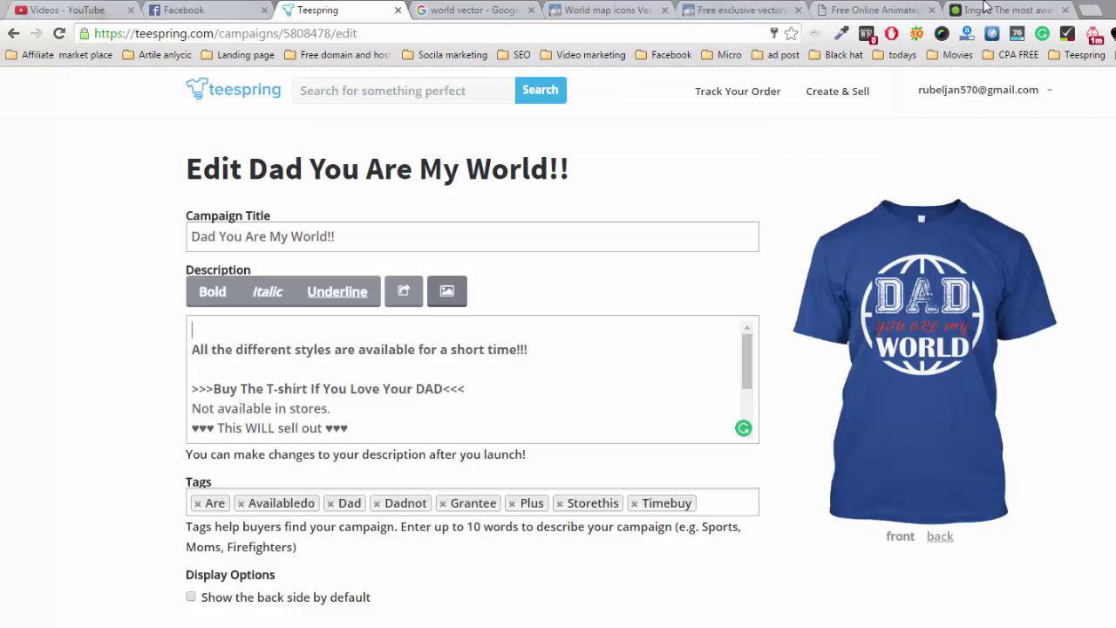
left_click(447, 291)
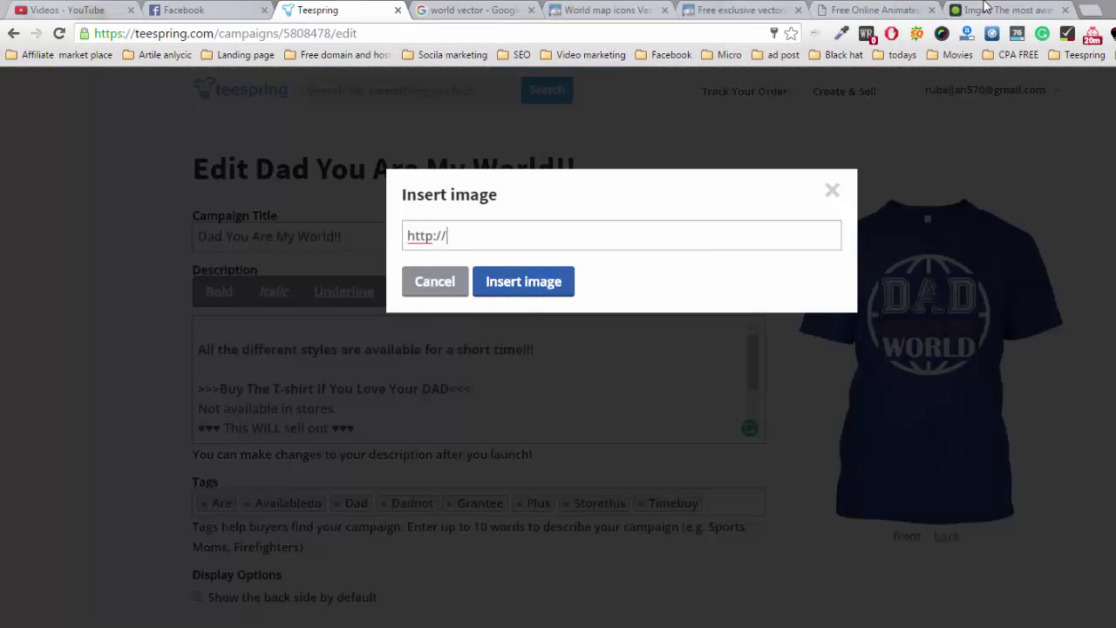
key("shift+F10")
key("Down")
key("Down")
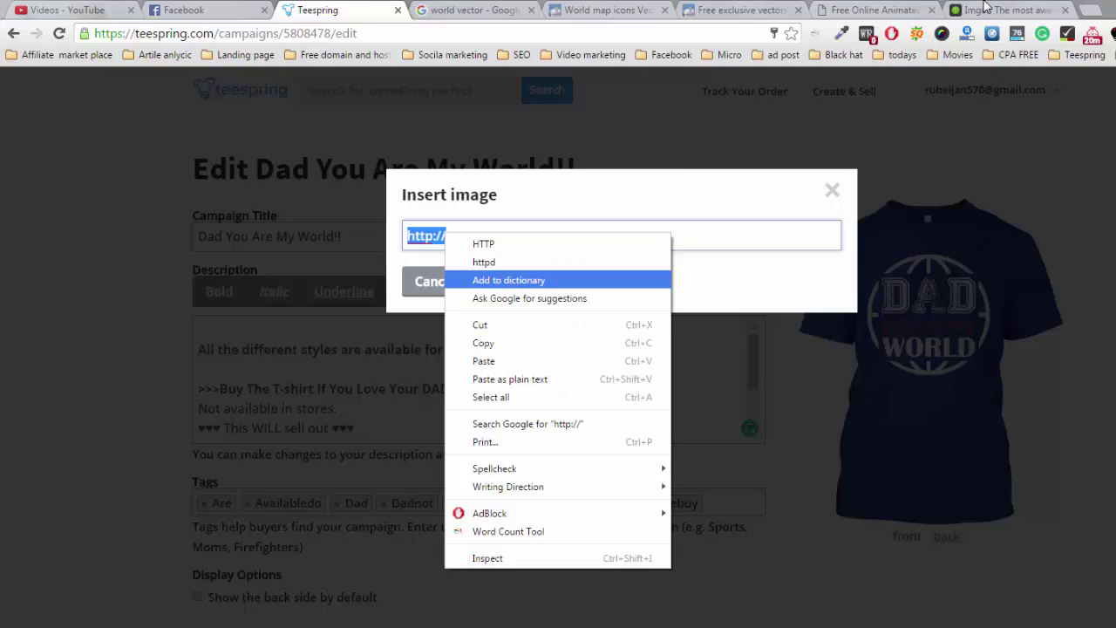
key("Down")
key("Down")
key("Down")
key("Down")
key("Down")
key("Up")
key("Up")
key("Down")
key("Return")
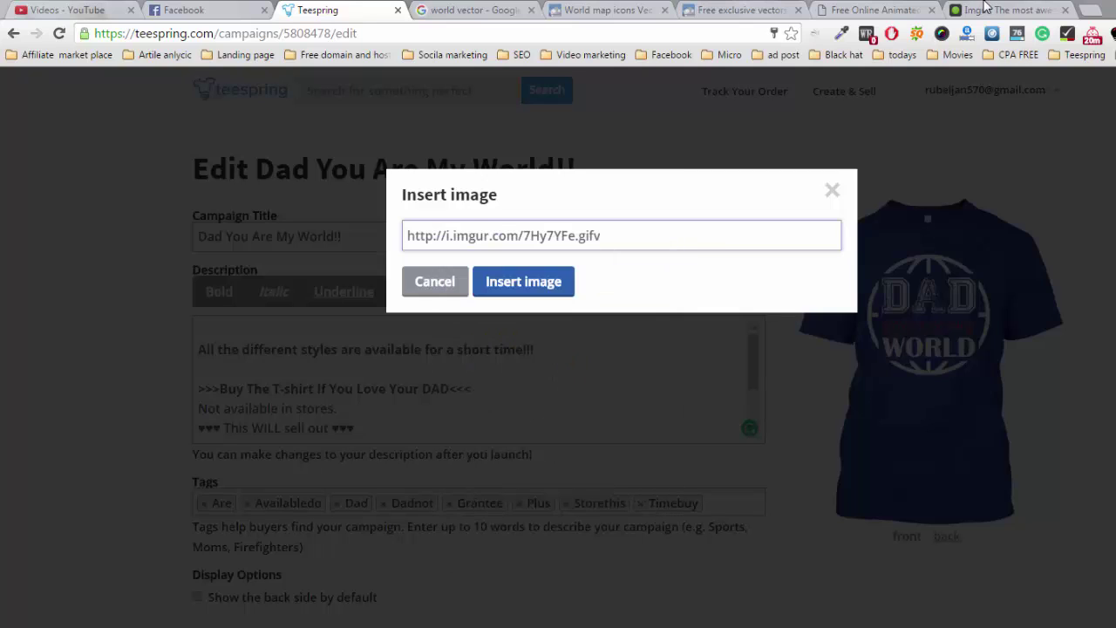
key("BackSpace")
key("Return")
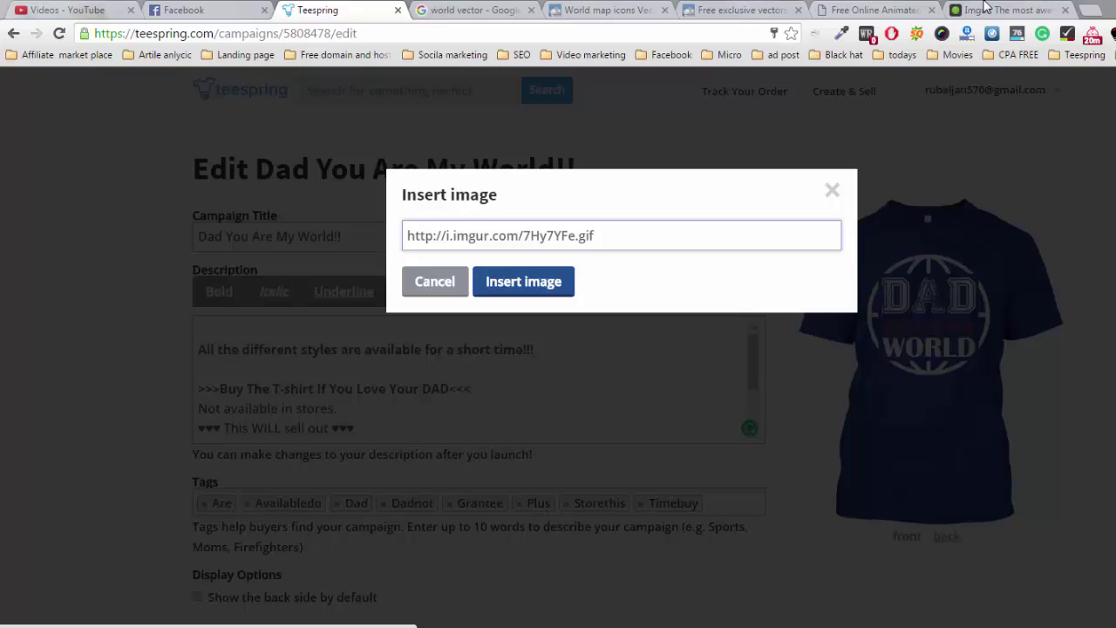
- Check the whole edited description and save the campaign changes
scroll(471, 380, "down", 3)
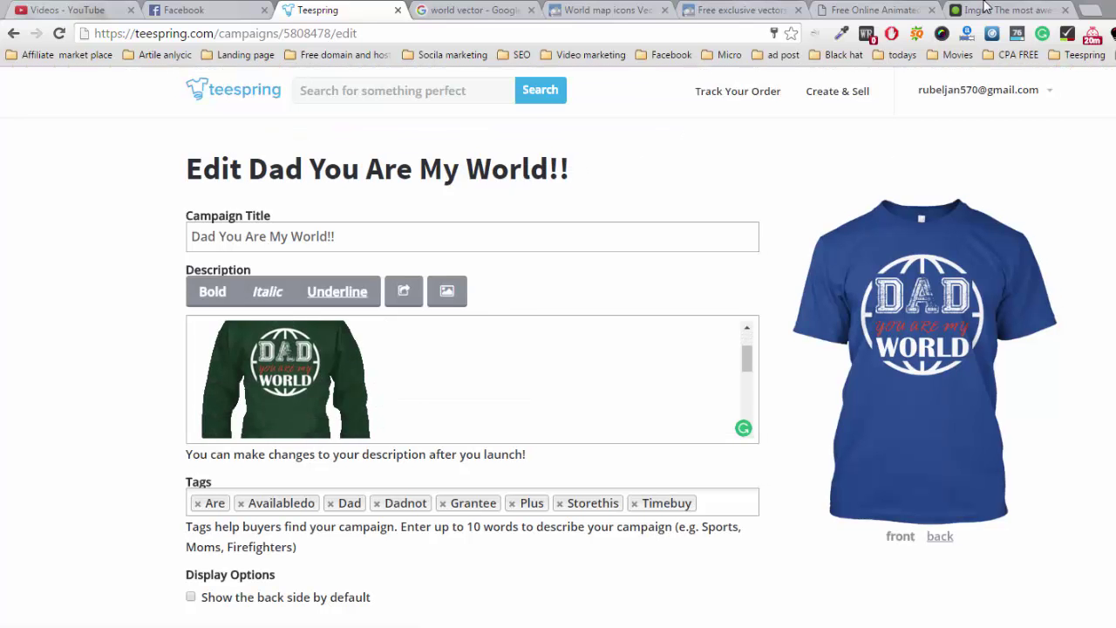
scroll(471, 380, "down", 3)
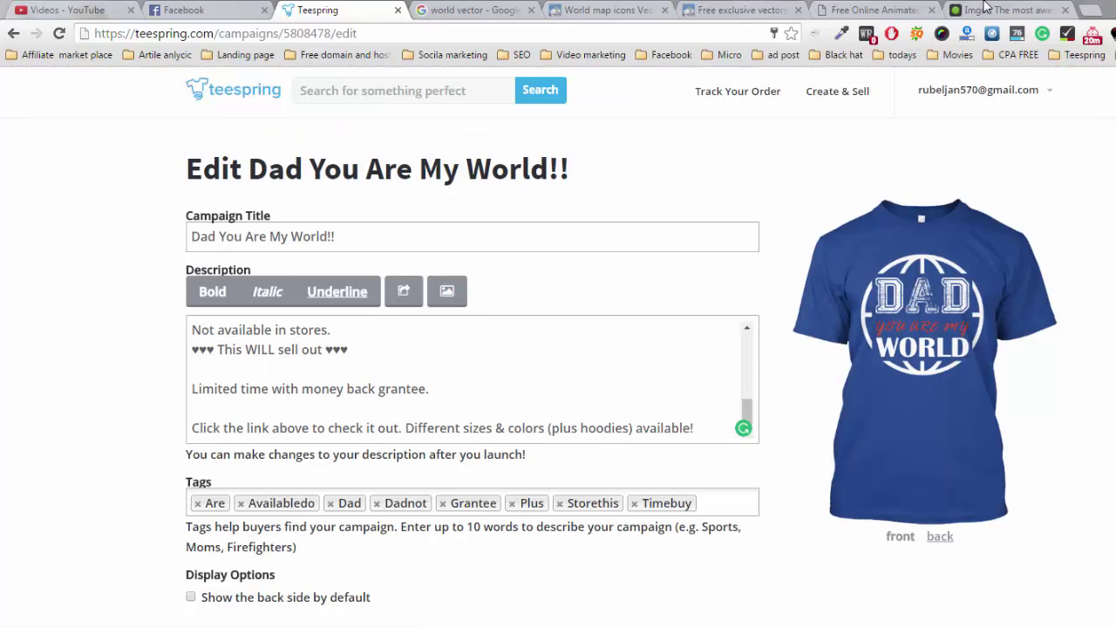
scroll(471, 380, "up", 1)
scroll(471, 367, "down", 3)
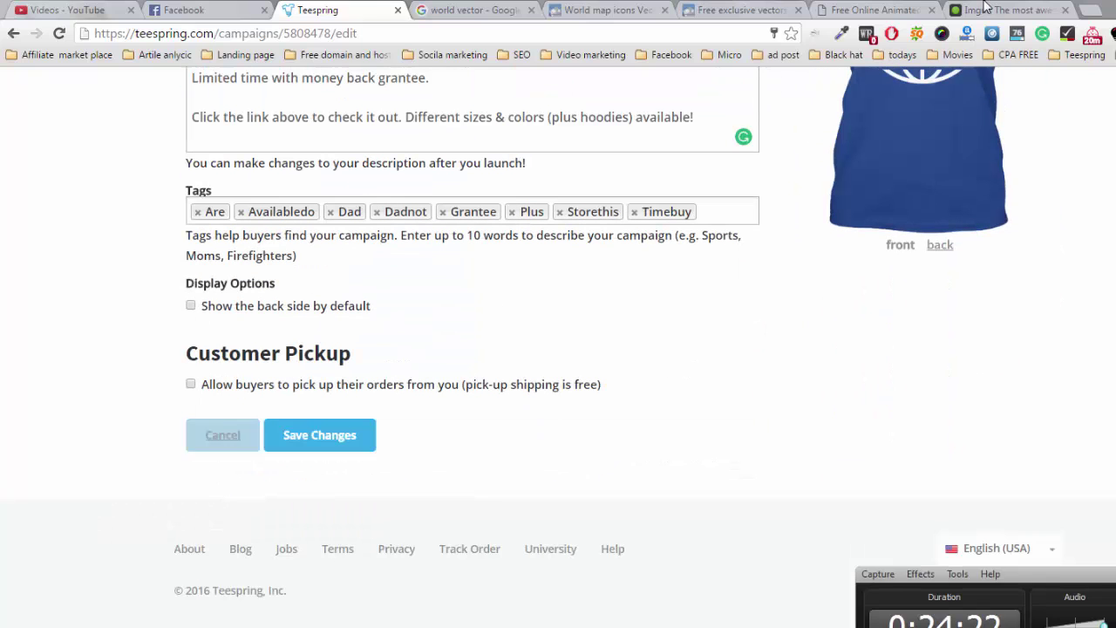
key("Return")
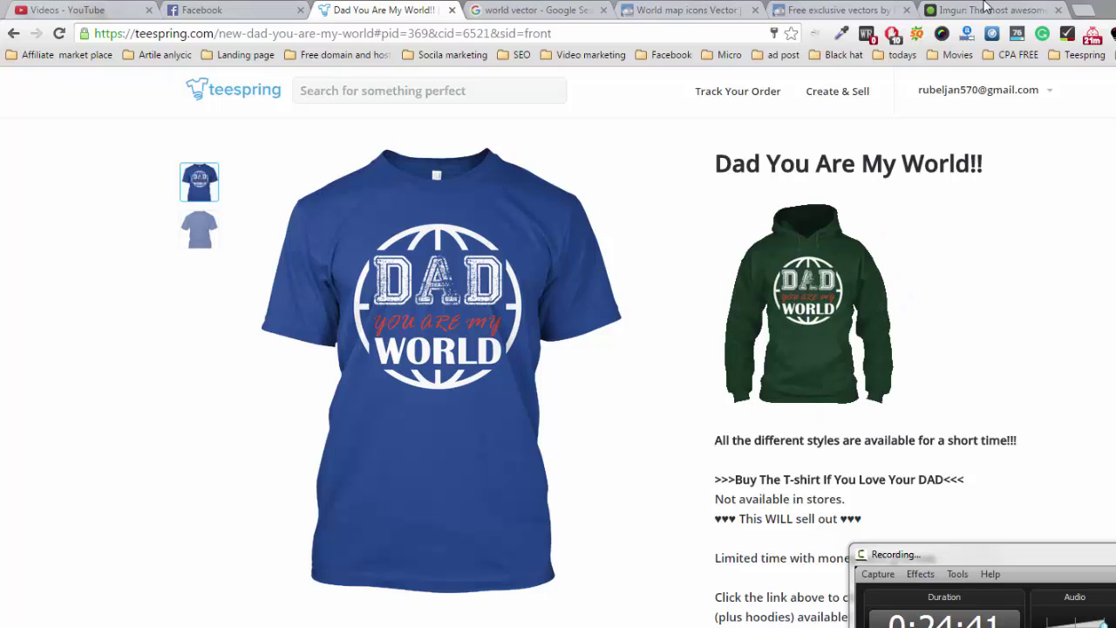
- Review the live Dad You Are My World campaign page, examining the animated GIF, description and available styles
scroll(986, 6, "down", 1)
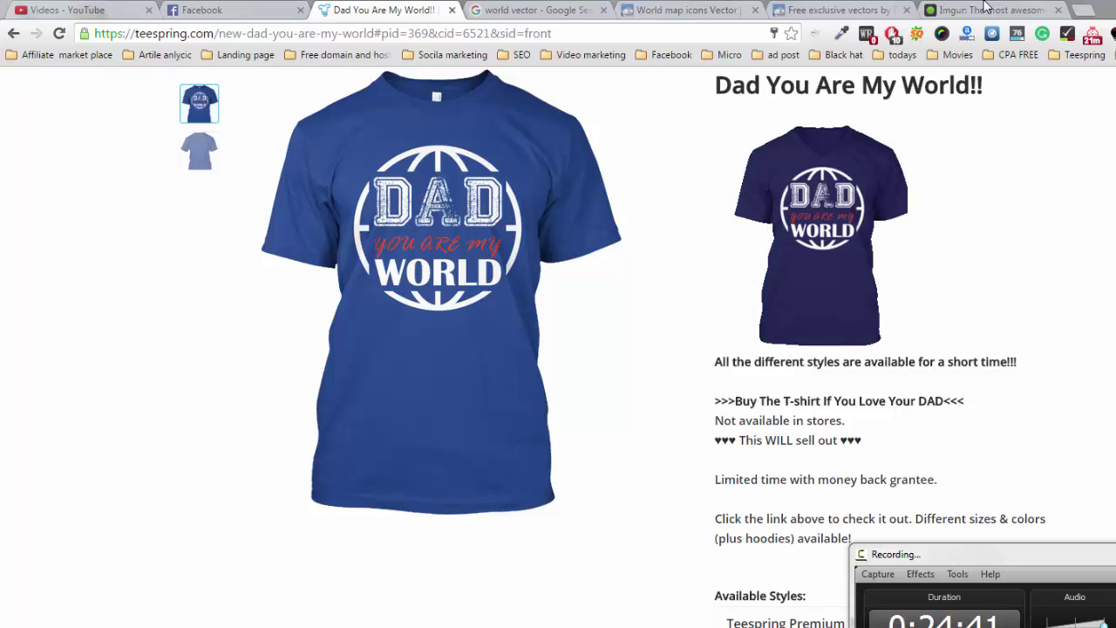
scroll(986, 6, "down", 2)
scroll(986, 6, "up", 2)
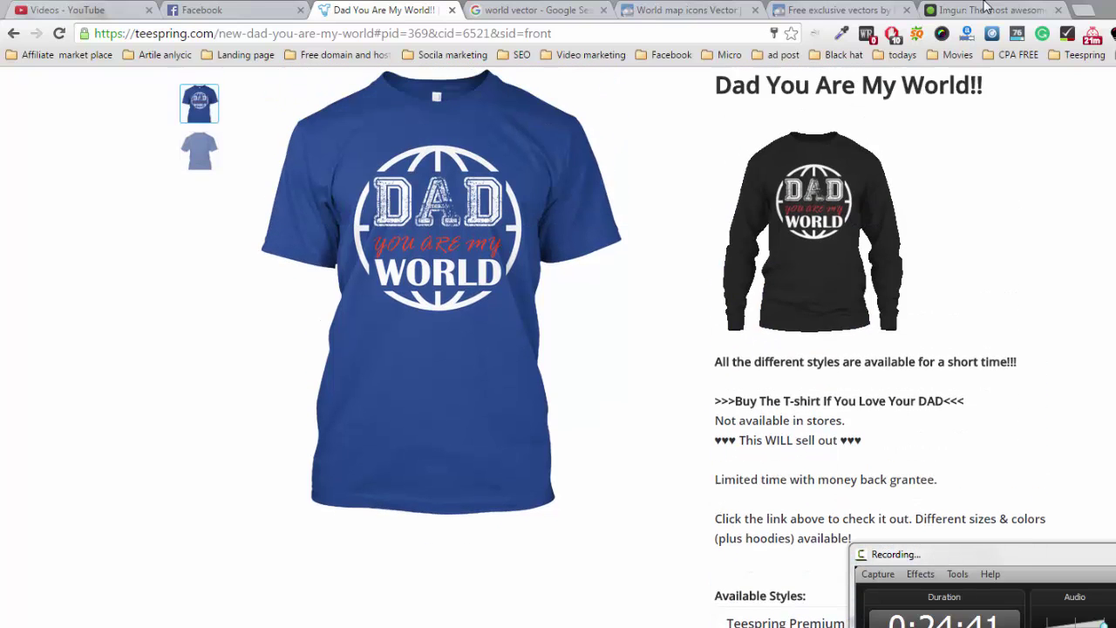
scroll(985, 7, "down", 4)
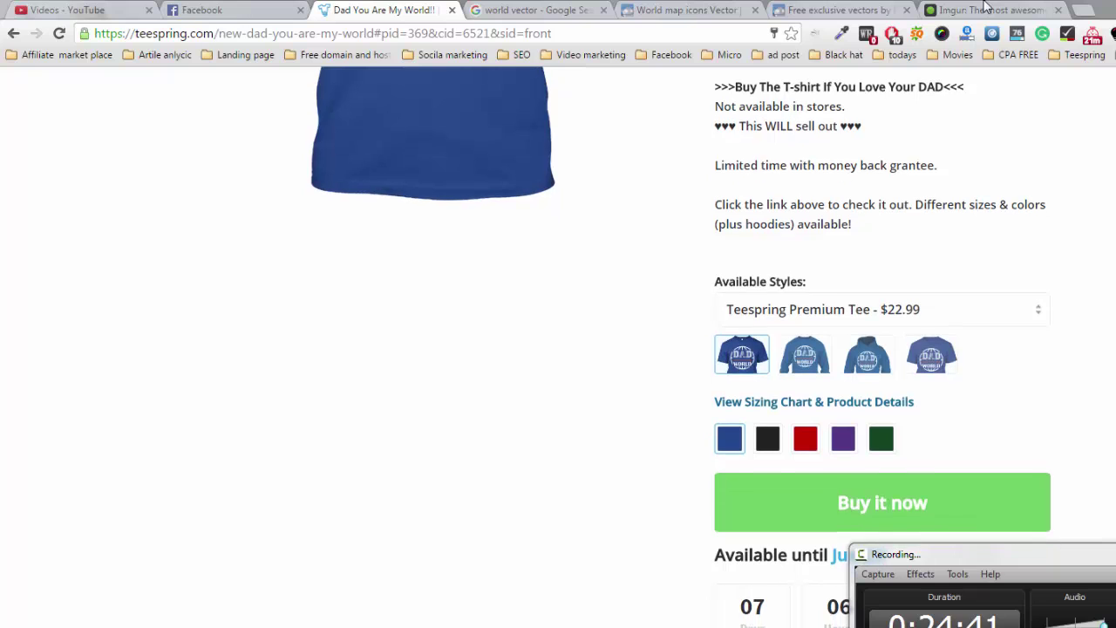
scroll(985, 7, "up", 3)
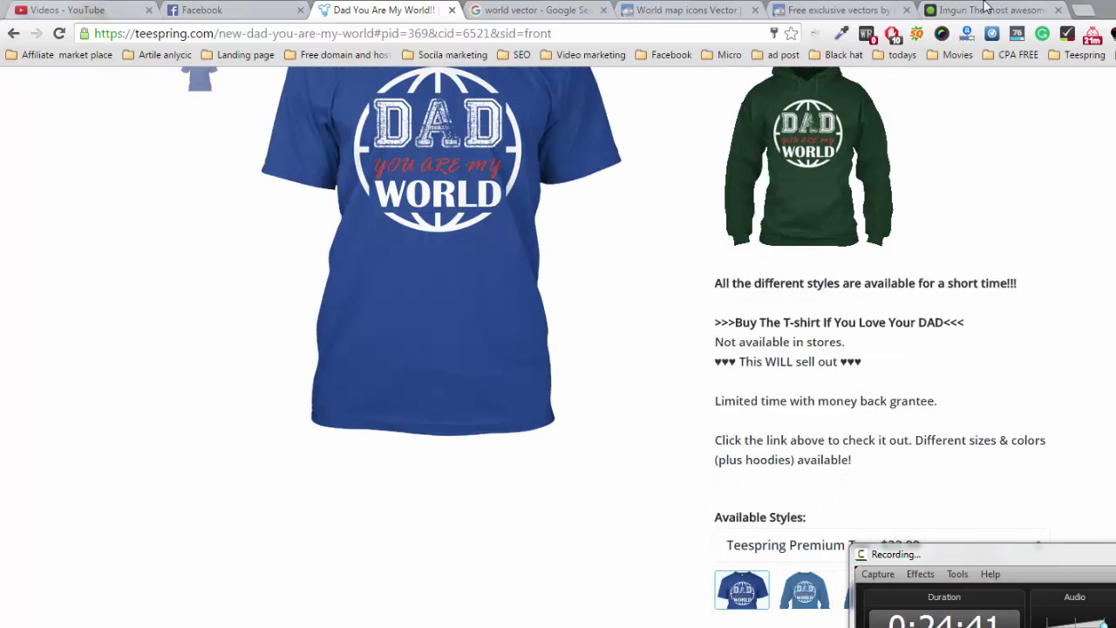
scroll(985, 7, "up", 2)
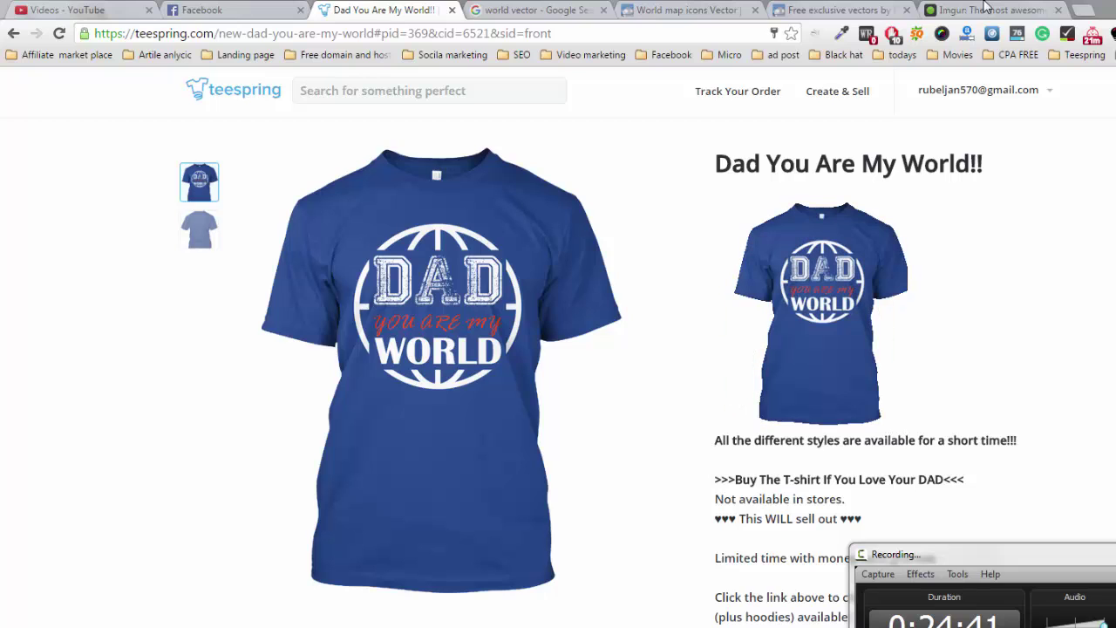
scroll(987, 6, "down", 2)
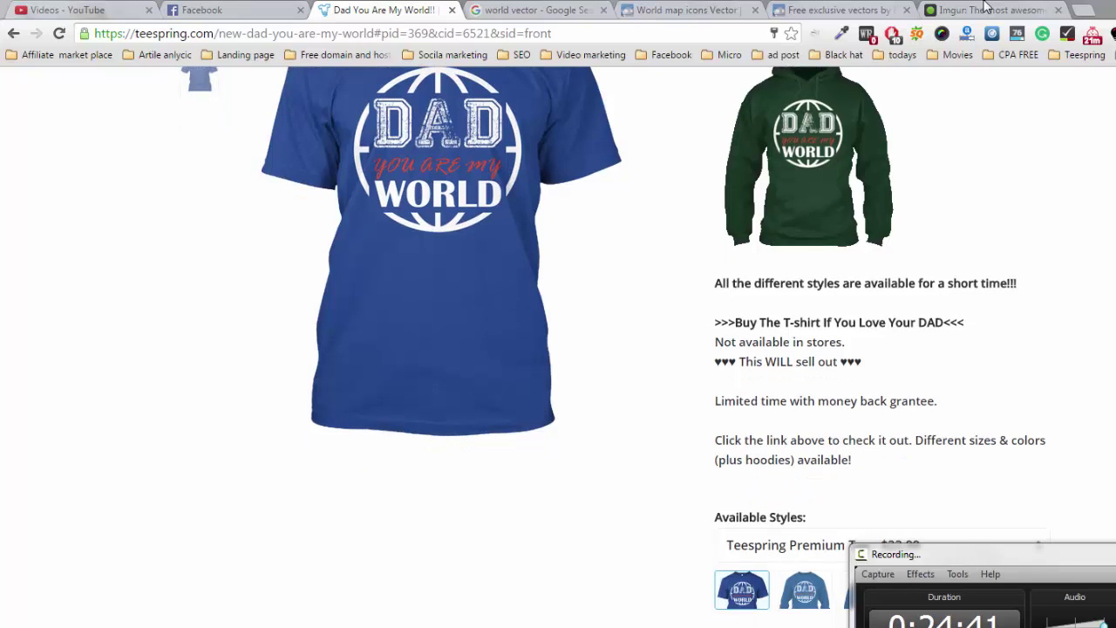
scroll(987, 6, "up", 1)
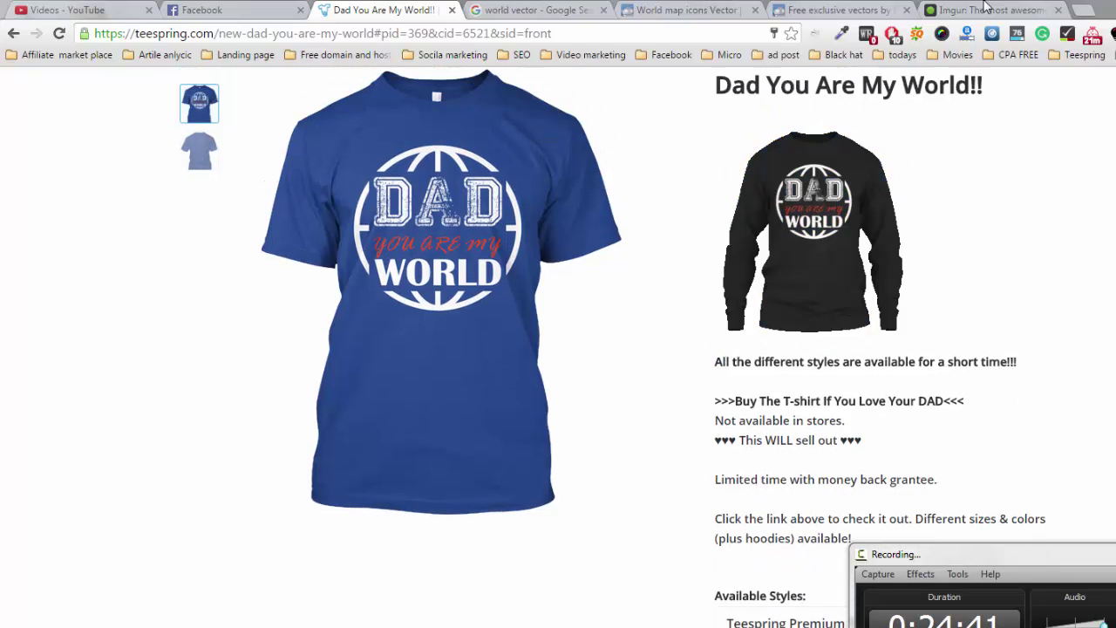
scroll(985, 7, "up", 1)
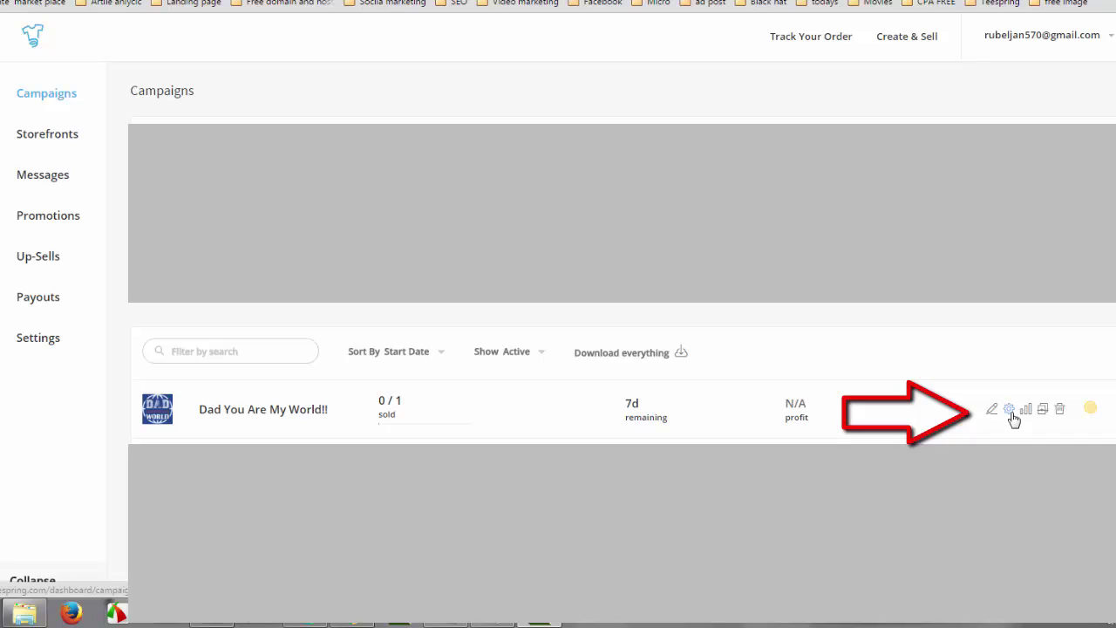
- Open the Dad You Are My World campaign's settings and examine its visibility, lifecycle and Teespring Creative social share image sections
left_click(1010, 410)
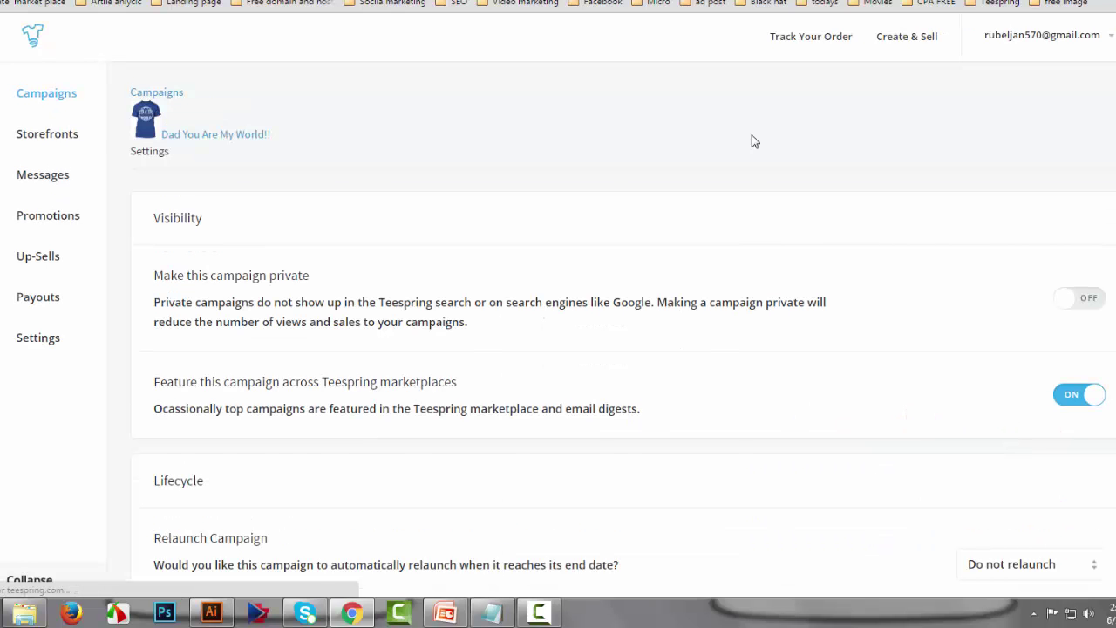
scroll(754, 141, "down", 3)
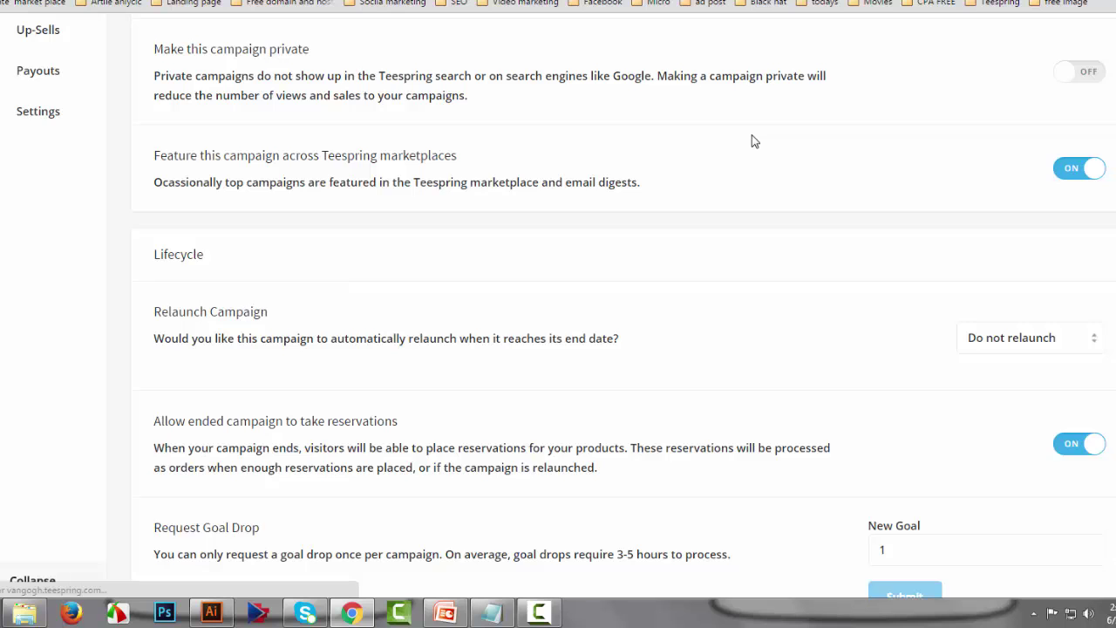
scroll(754, 141, "down", 2)
scroll(754, 142, "down", 1)
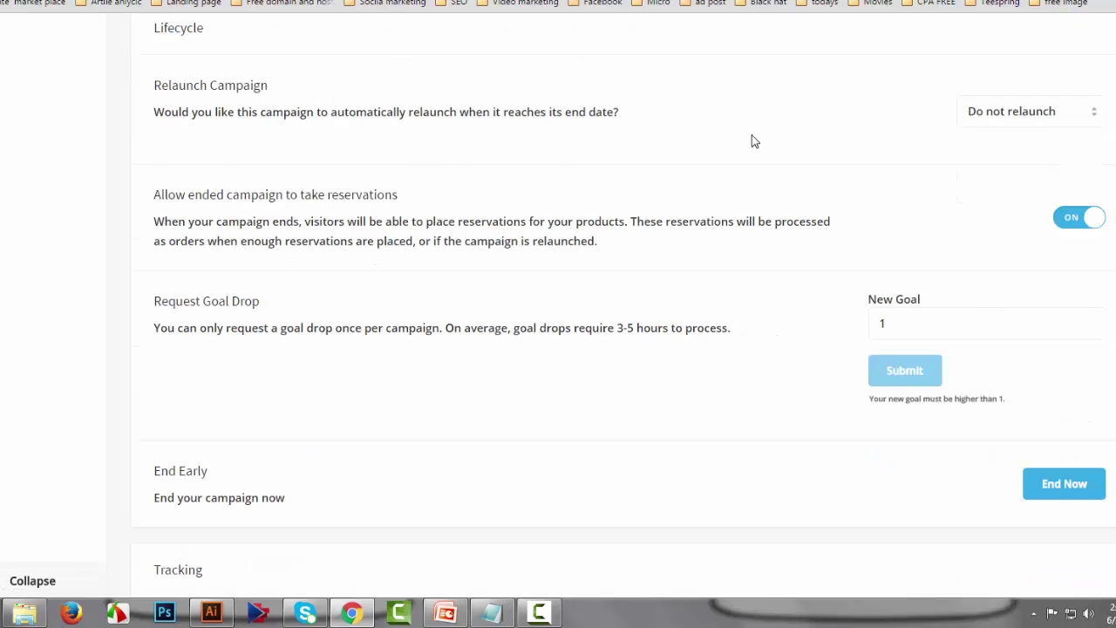
scroll(754, 141, "down", 10)
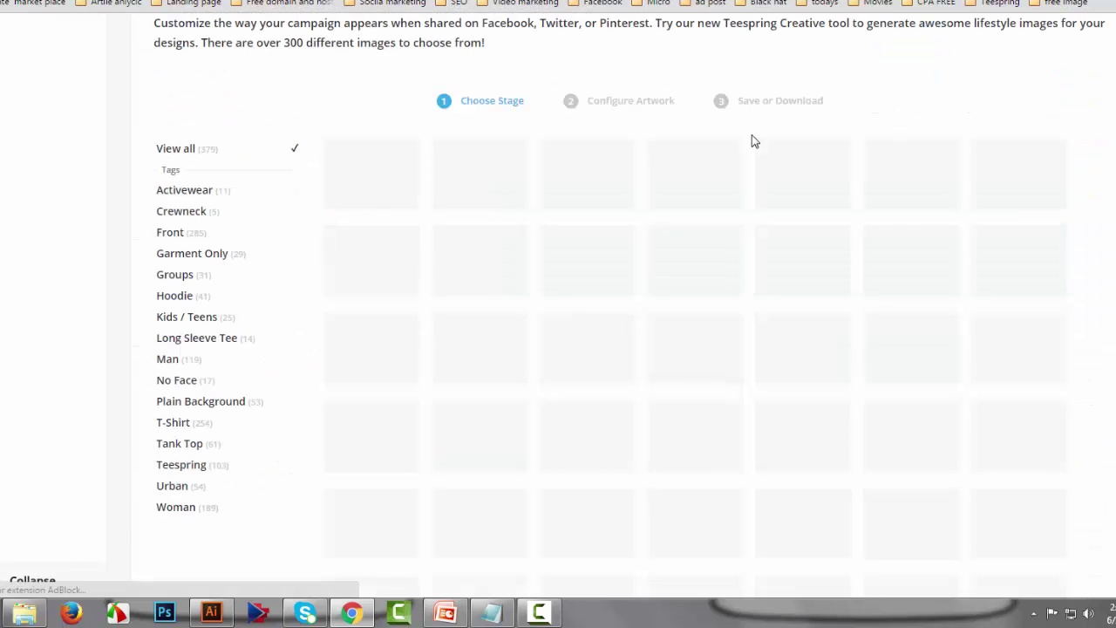
scroll(755, 141, "down", 7)
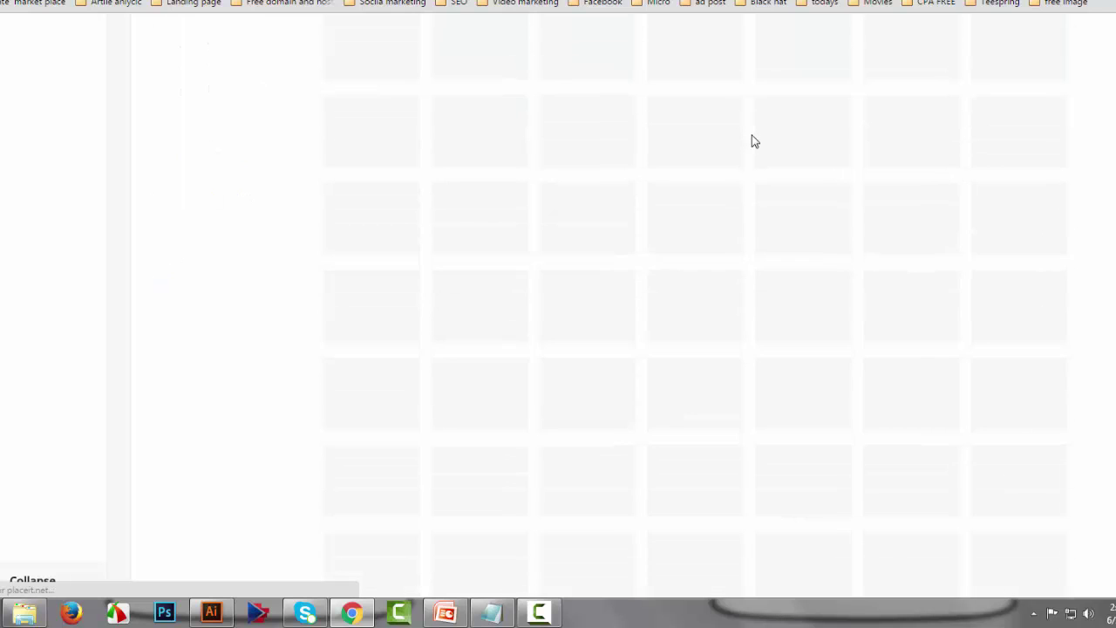
scroll(754, 141, "down", 2)
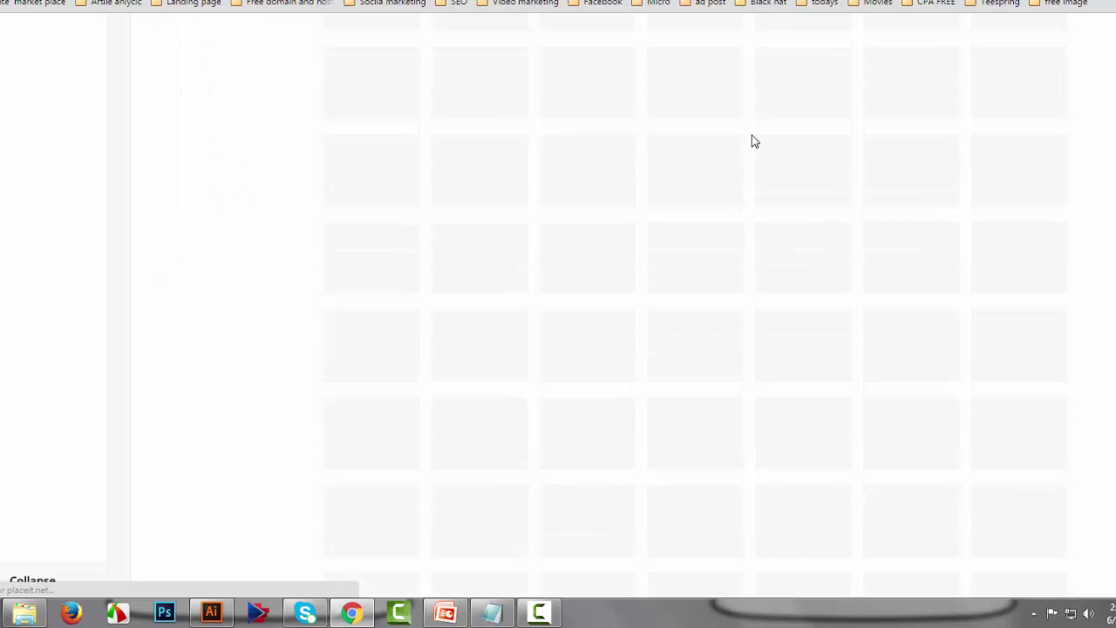
scroll(754, 142, "up", 7)
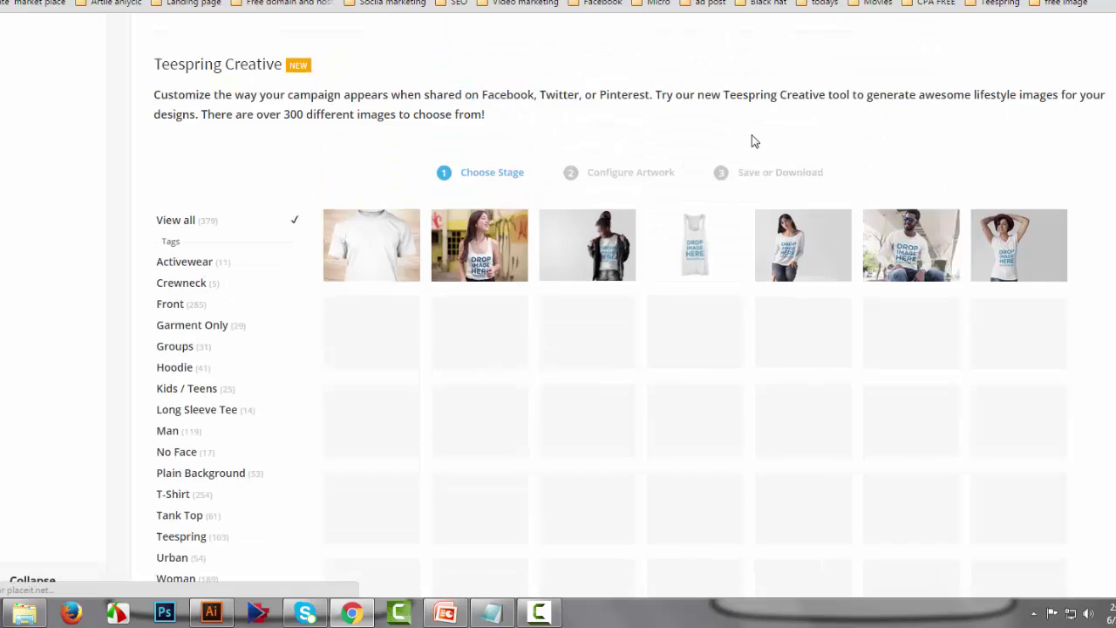
scroll(754, 141, "up", 1)
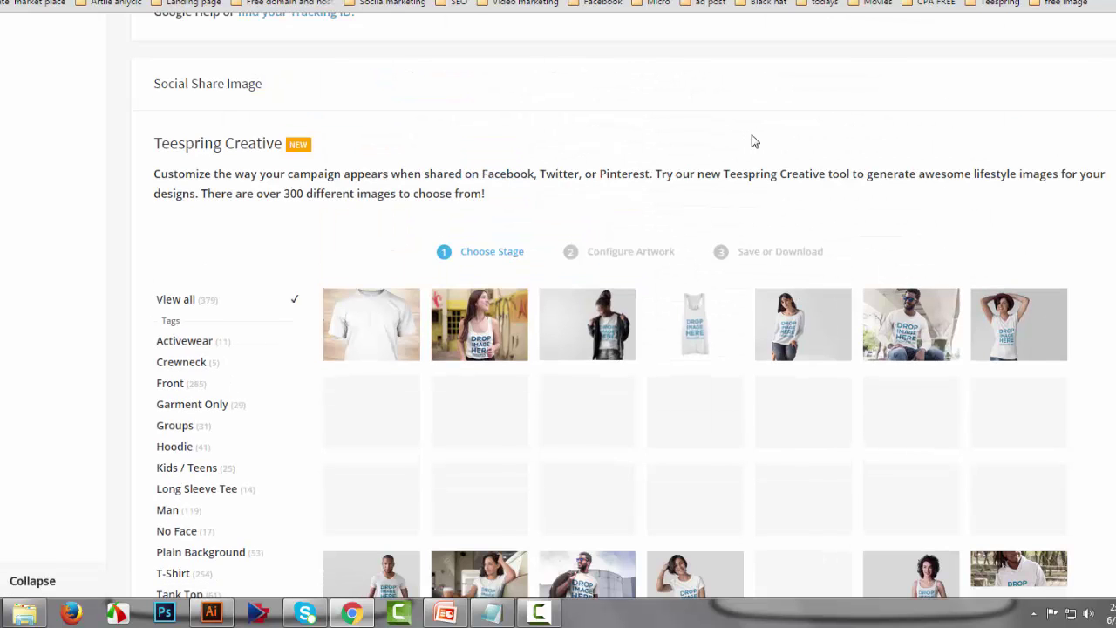
- Create a Teespring Creative lifestyle image of the design using the stage photo of the woman standing outside a building beside a tree
scroll(755, 142, "down", 2)
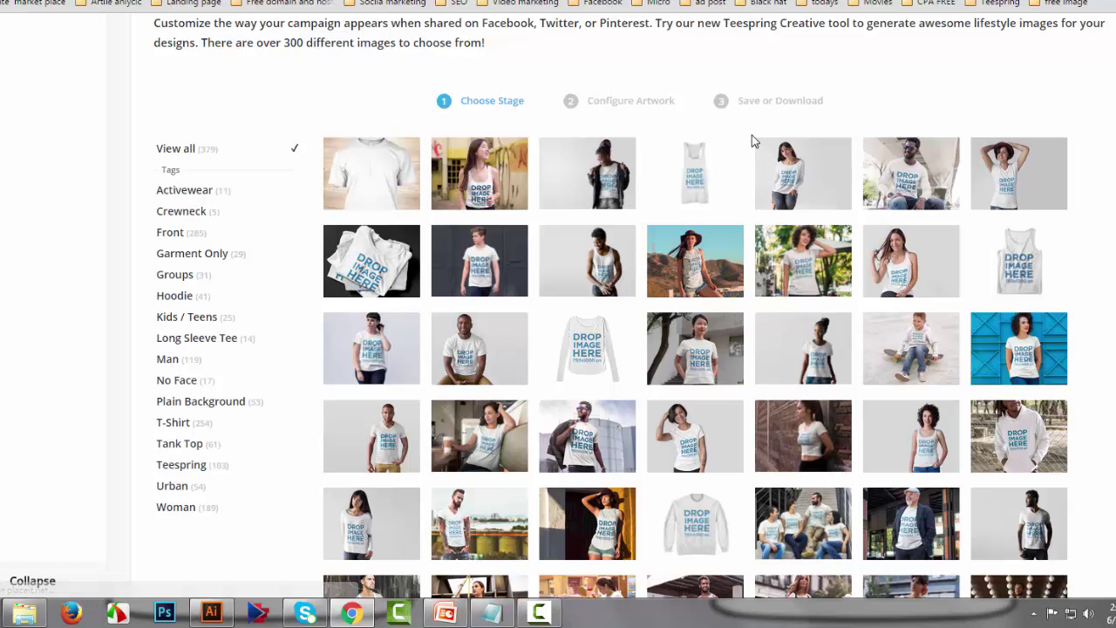
scroll(754, 141, "down", 3)
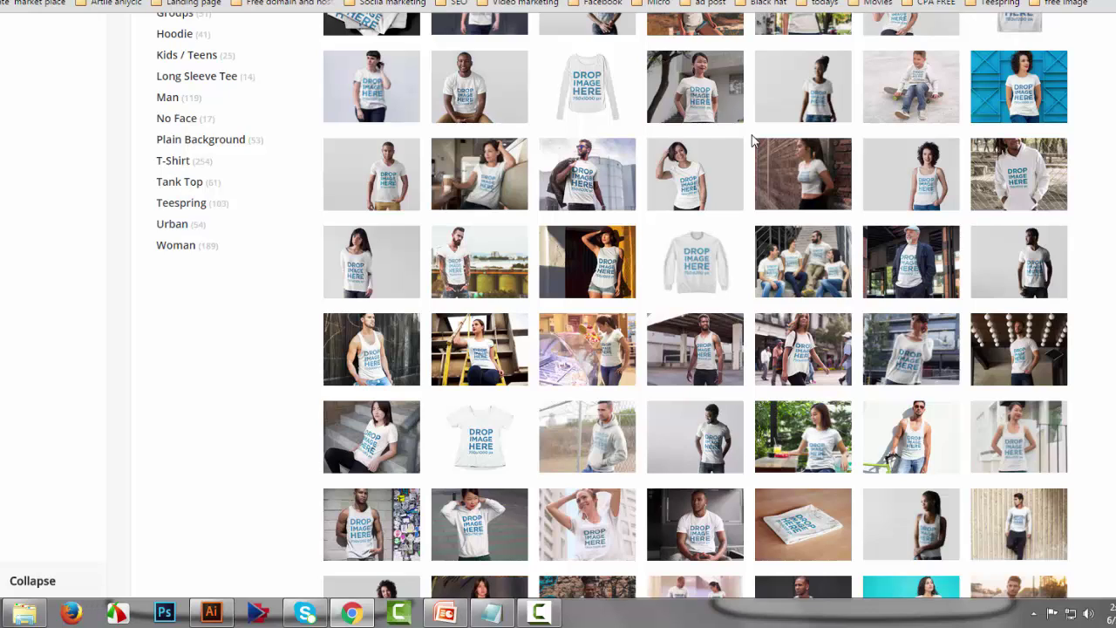
left_click(745, 122)
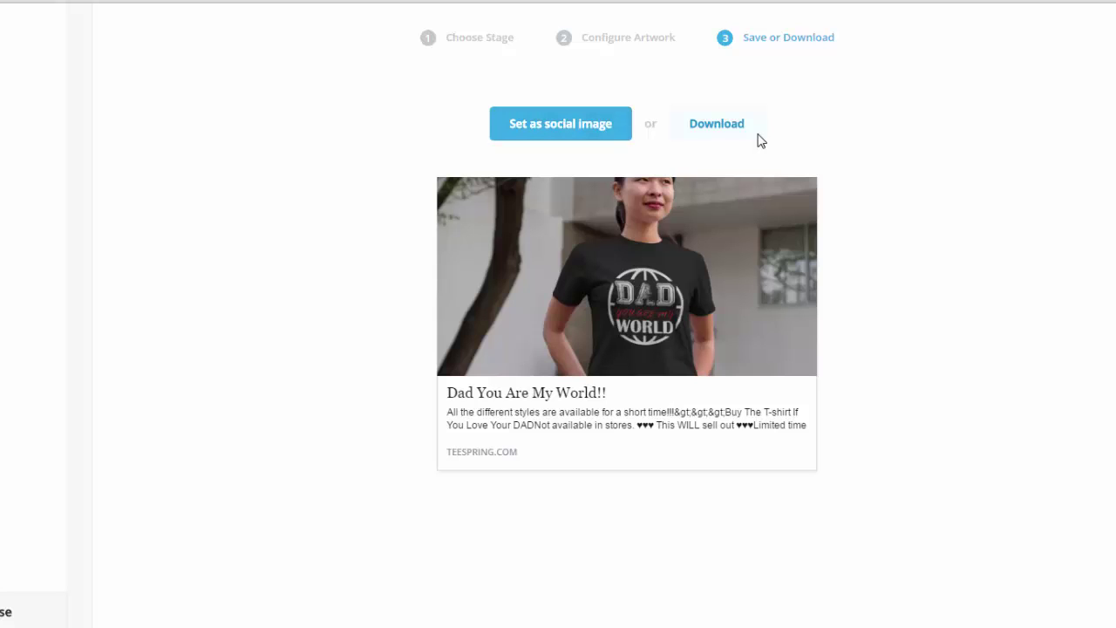
- Download the generated lifestyle image of the woman wearing the Dad You Are My World shirt and inspect it up close in the image viewer
left_click(759, 138)
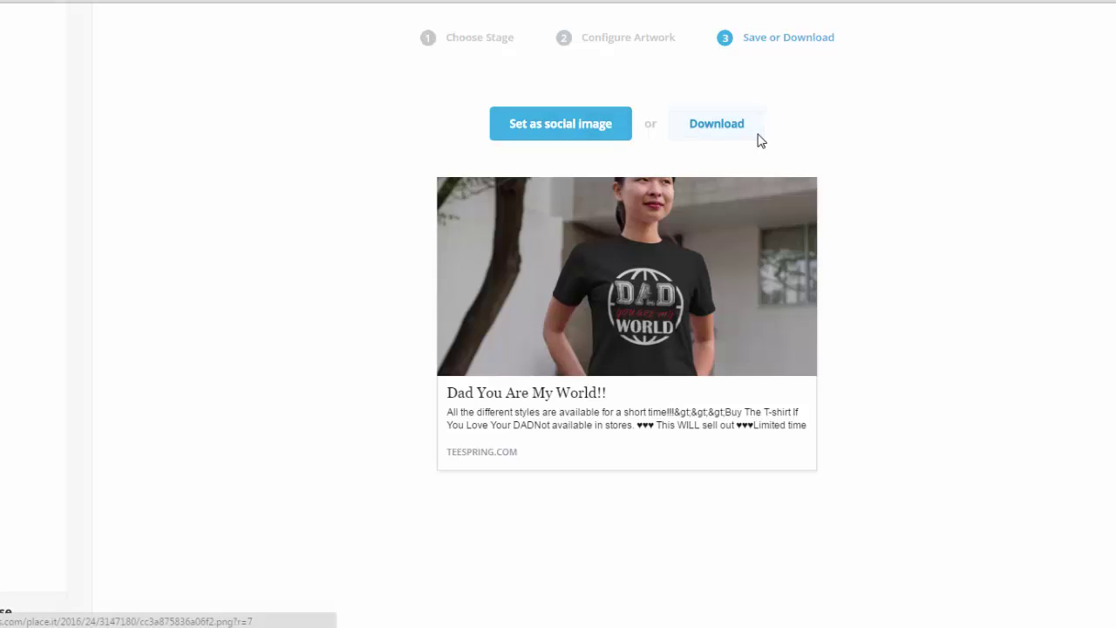
left_click(759, 136)
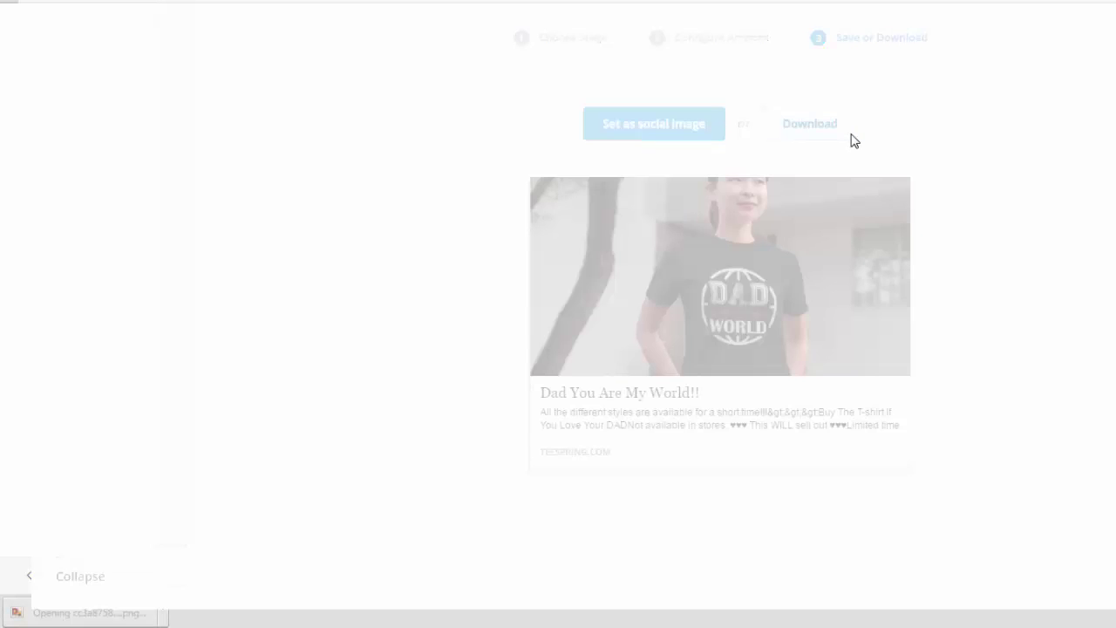
scroll(851, 134, "up", 3)
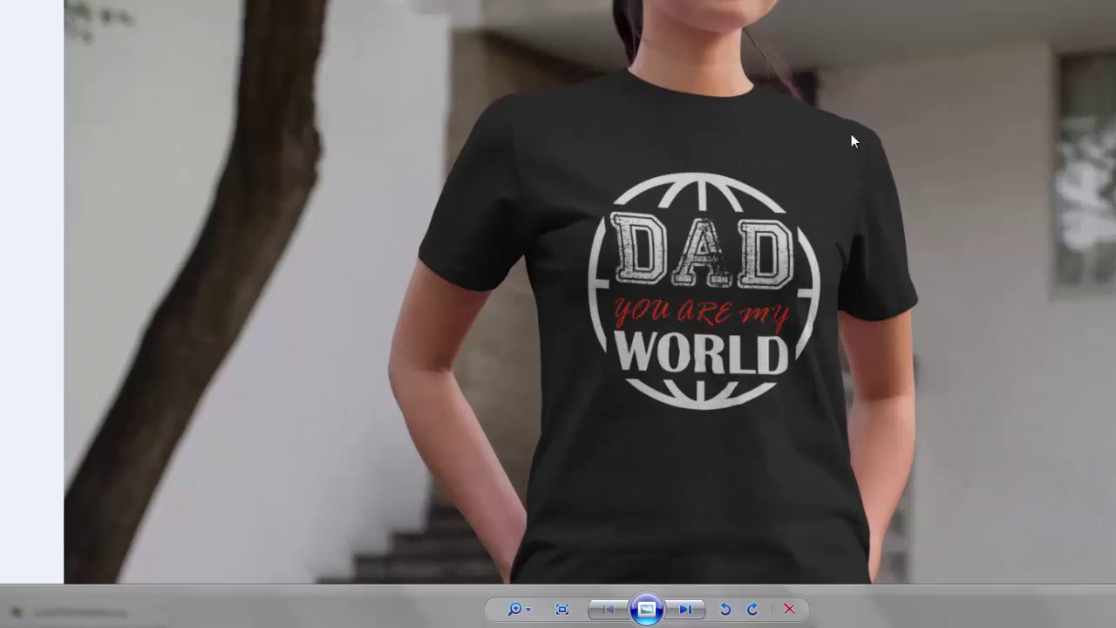
scroll(851, 133, "down", 3)
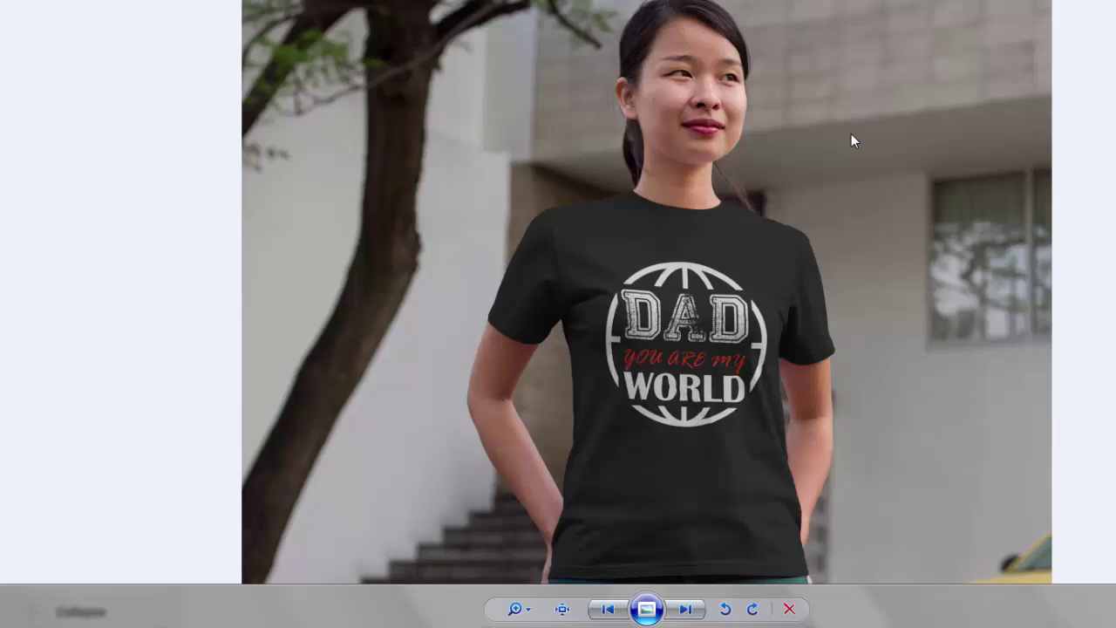
key("alt+F4")
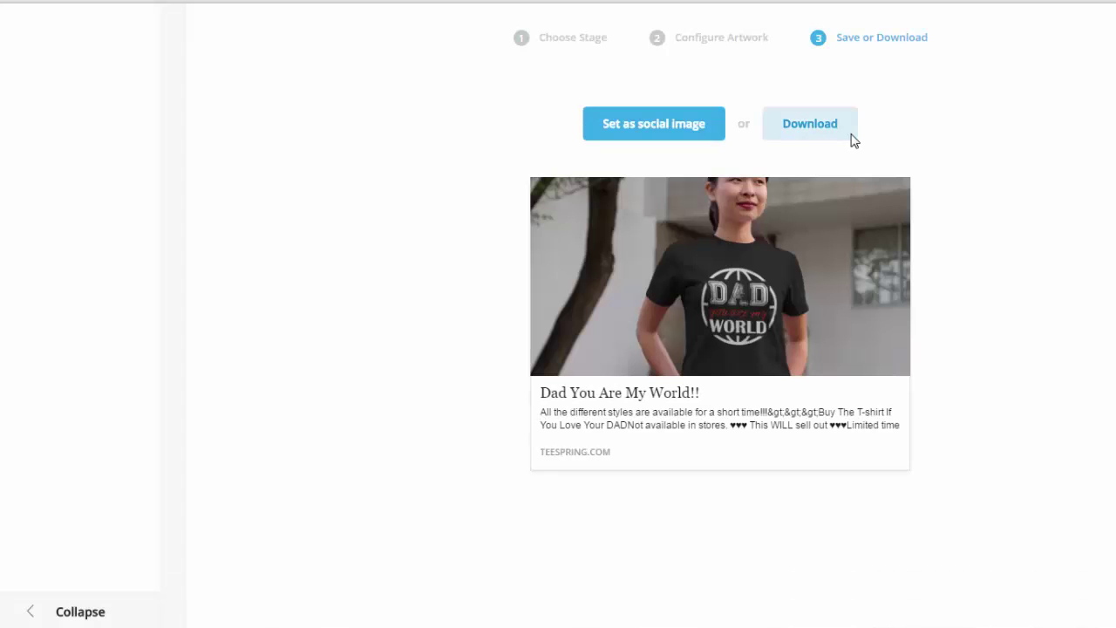
- Return to the Choose Stage gallery in Teespring Creative and examine the available model and garment photos
scroll(854, 141, "up", 5)
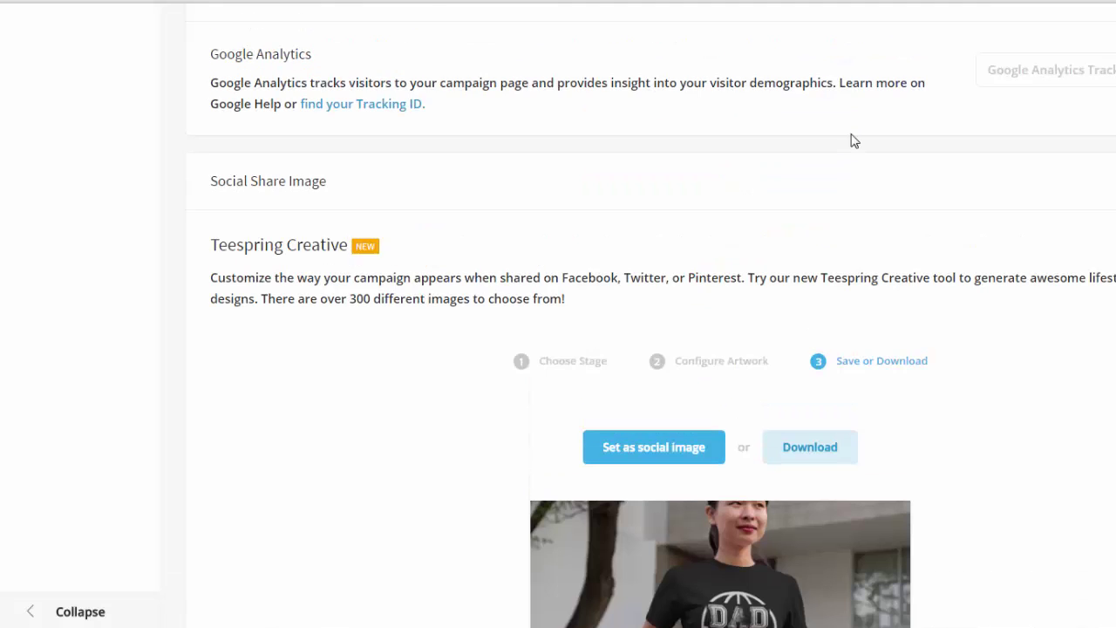
scroll(854, 141, "down", 2)
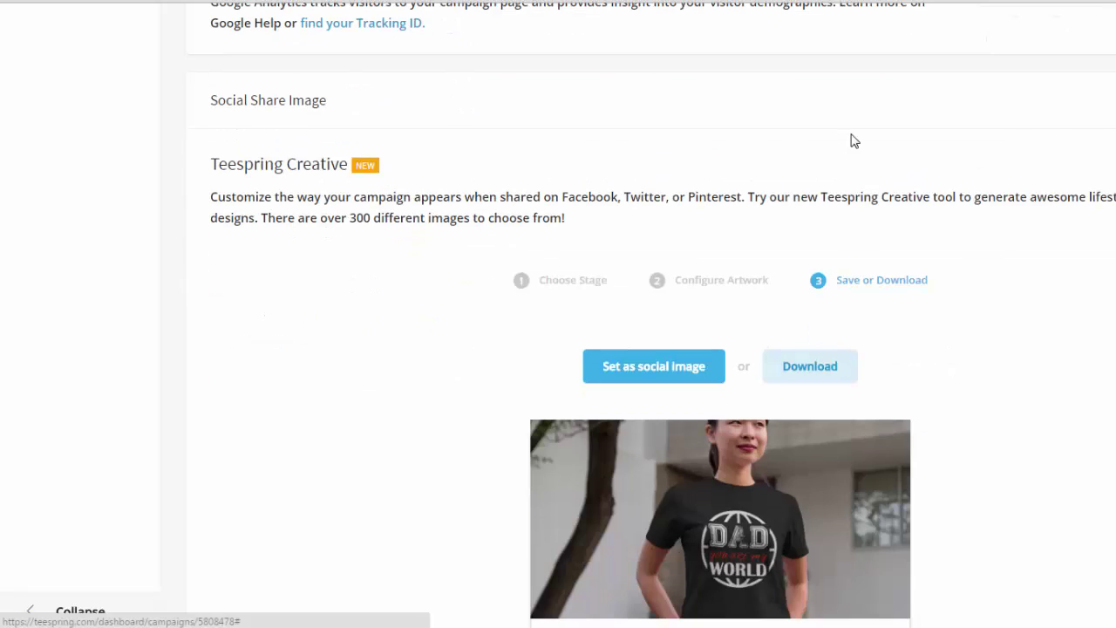
scroll(854, 141, "down", 6)
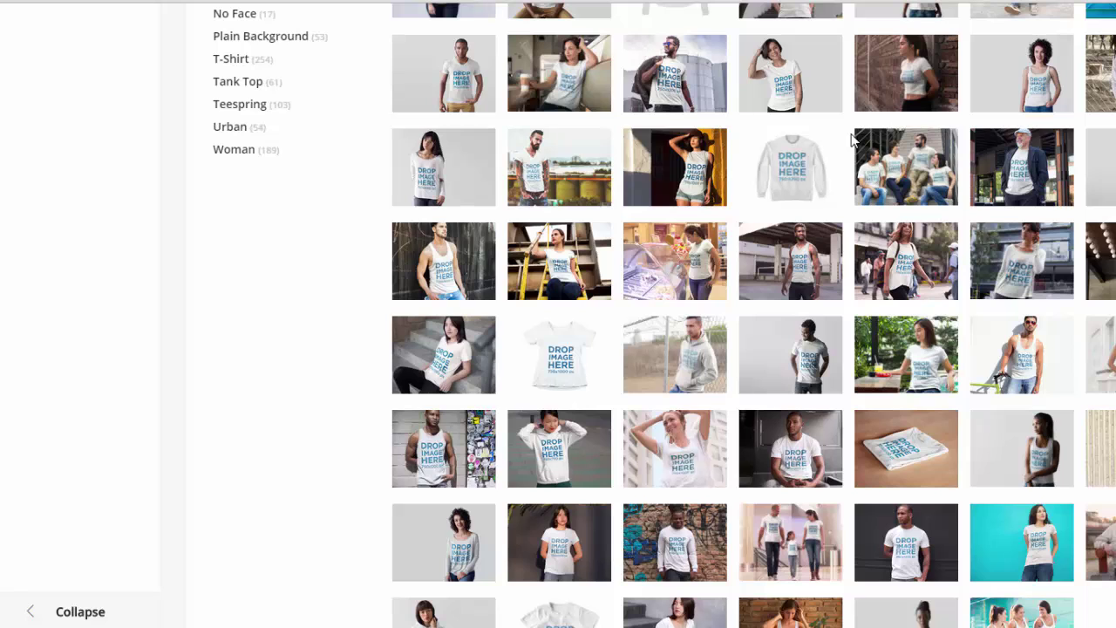
scroll(854, 141, "down", 1)
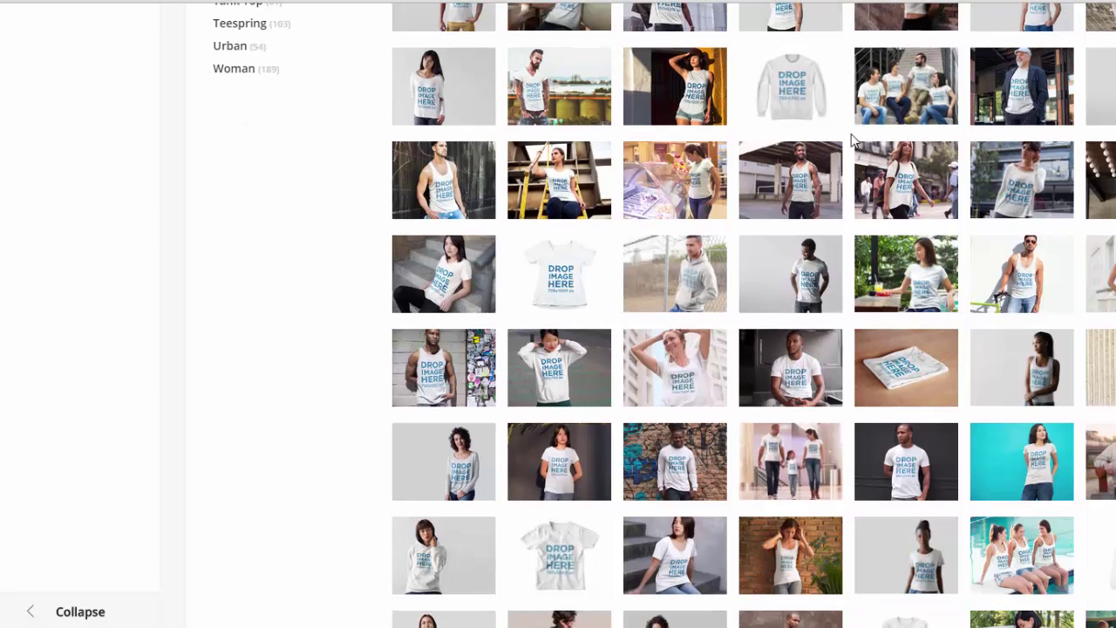
scroll(854, 141, "down", 4)
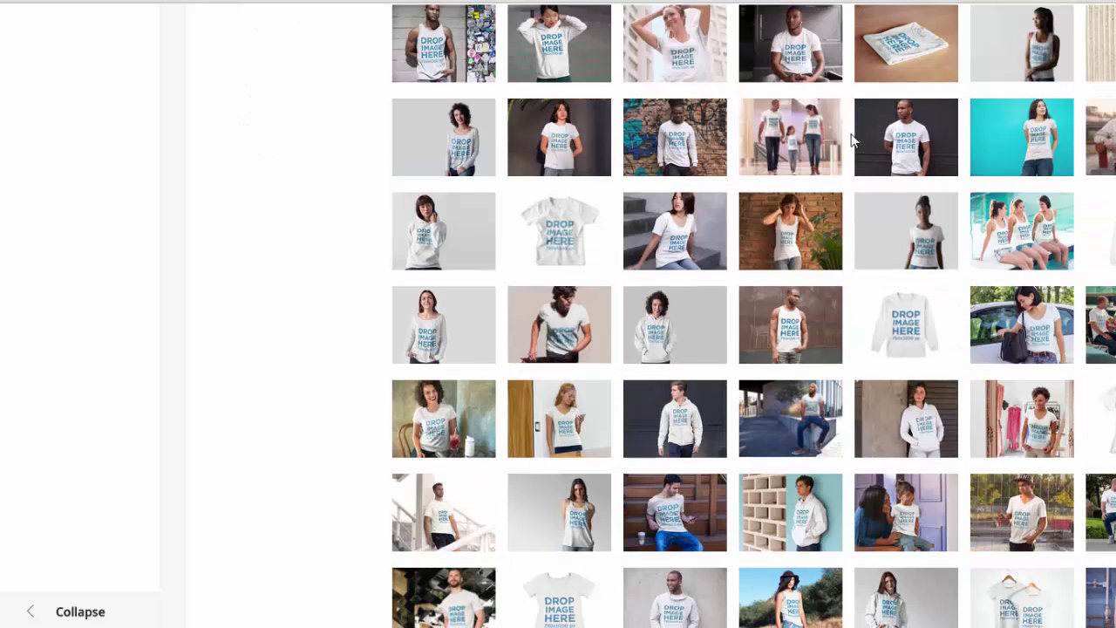
scroll(854, 141, "down", 3)
scroll(853, 141, "down", 2)
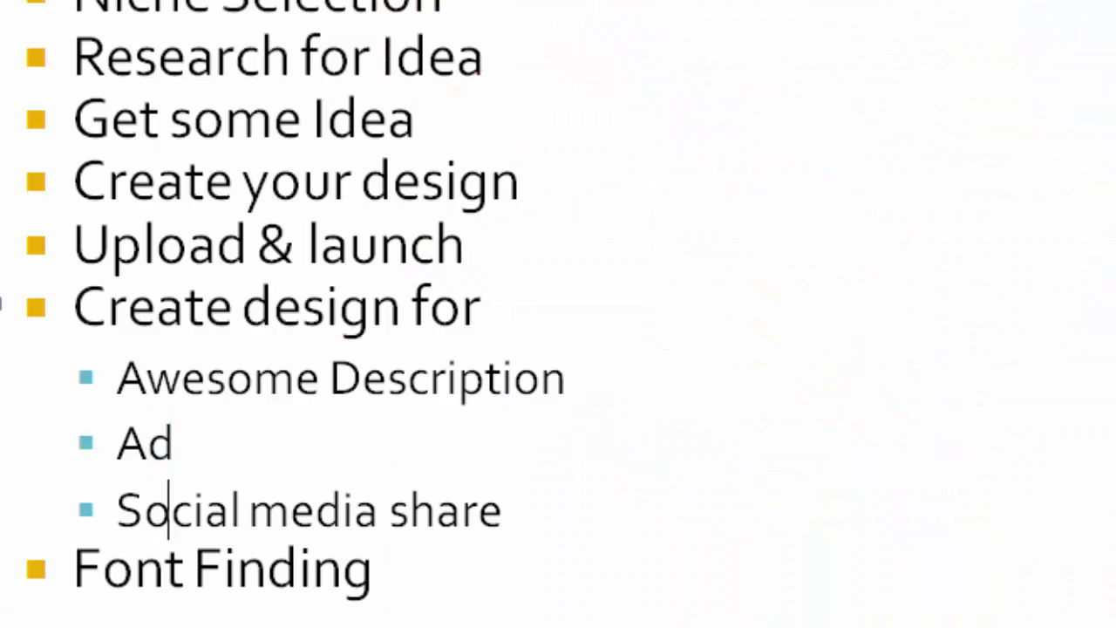
left_click_drag(167, 509, 511, 509)
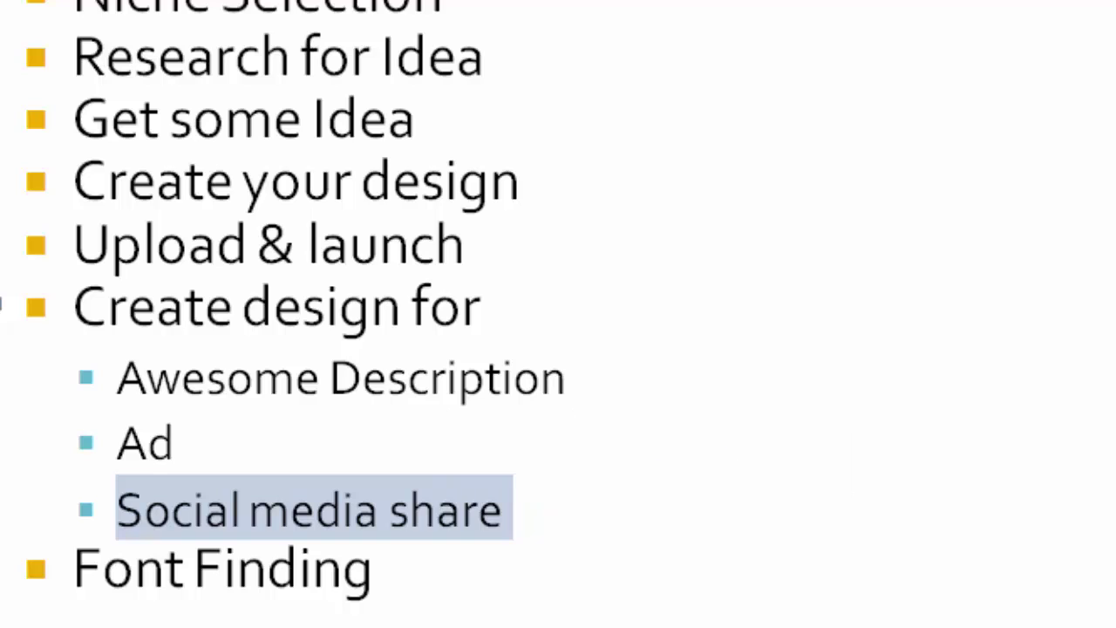
left_click(173, 443)
left_click_drag(174, 443, 119, 442)
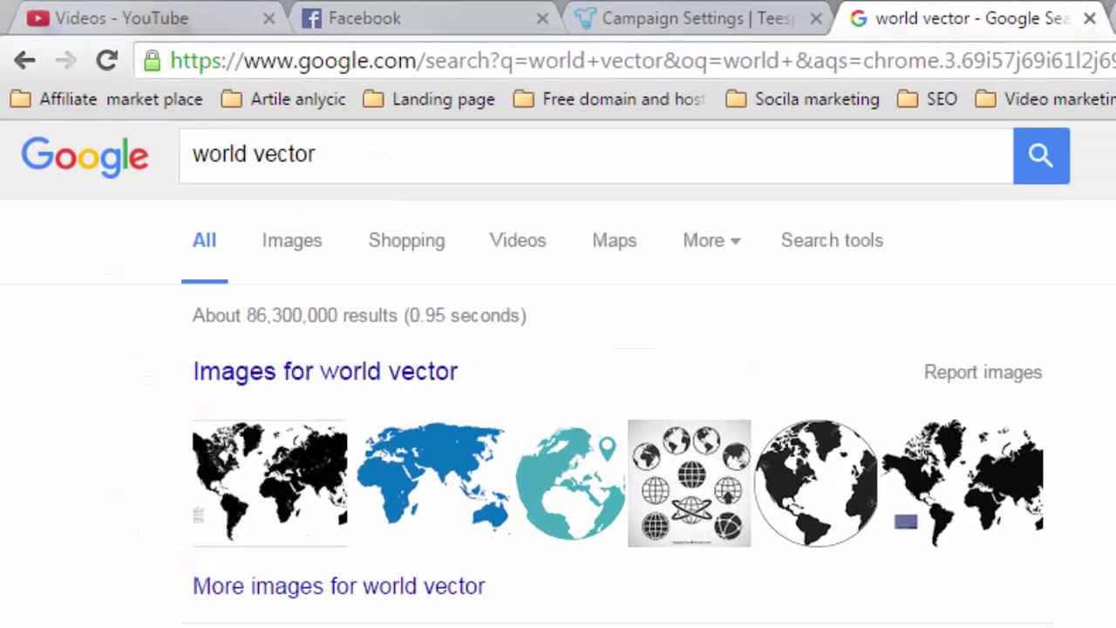
- Search Google for "ad backgrounds" in place of the world vector query
key("ctrl+a")
key("BackSpace")
type("ad")
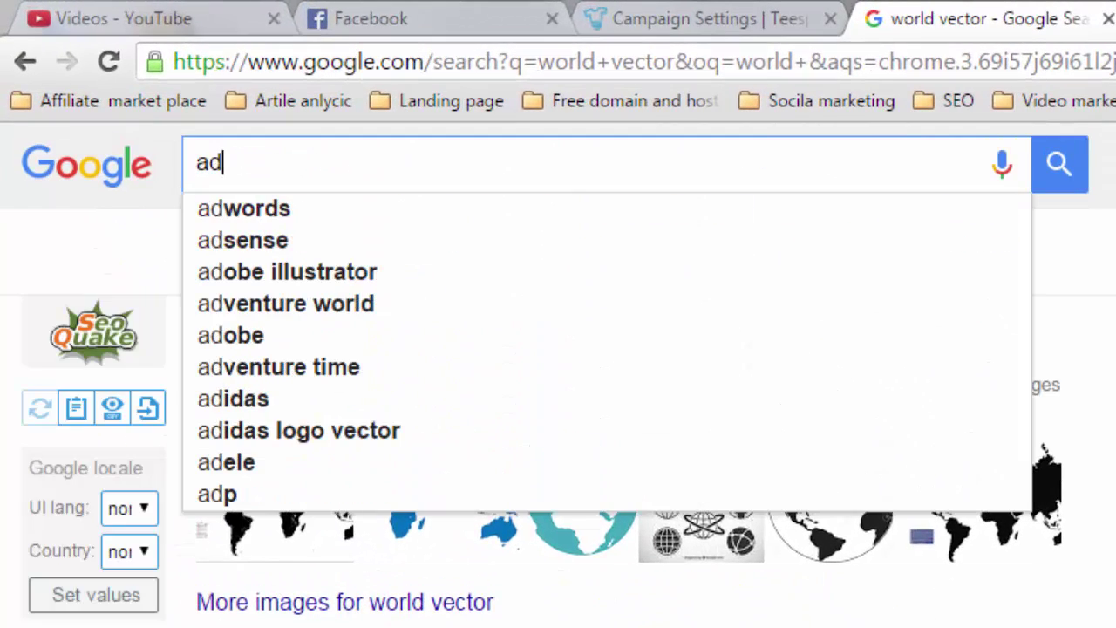
type("d")
key("BackSpace")
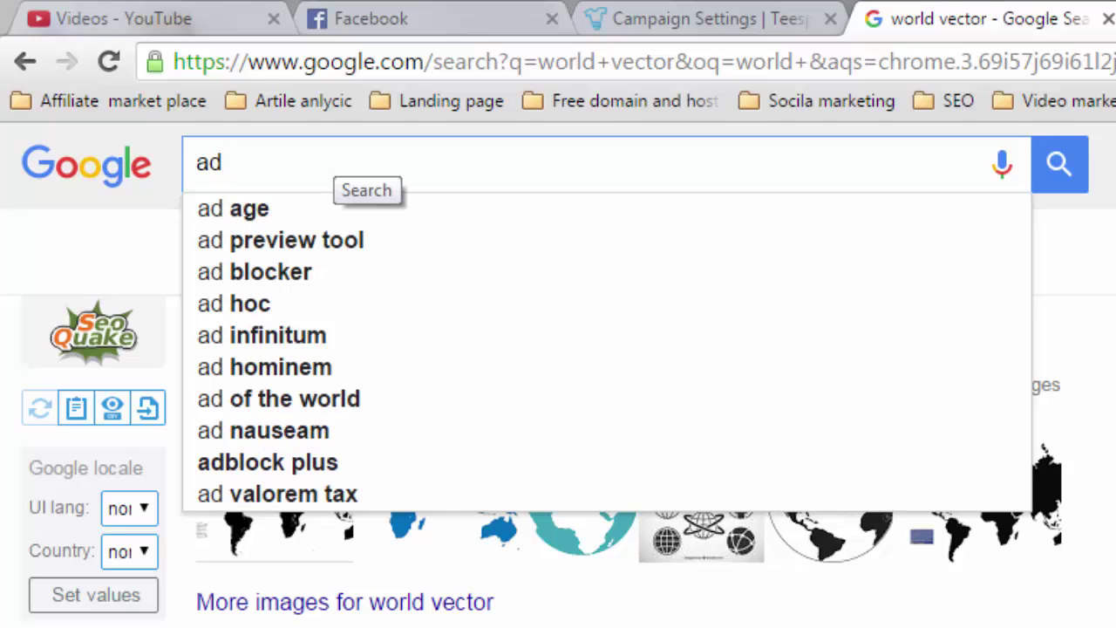
type("ba")
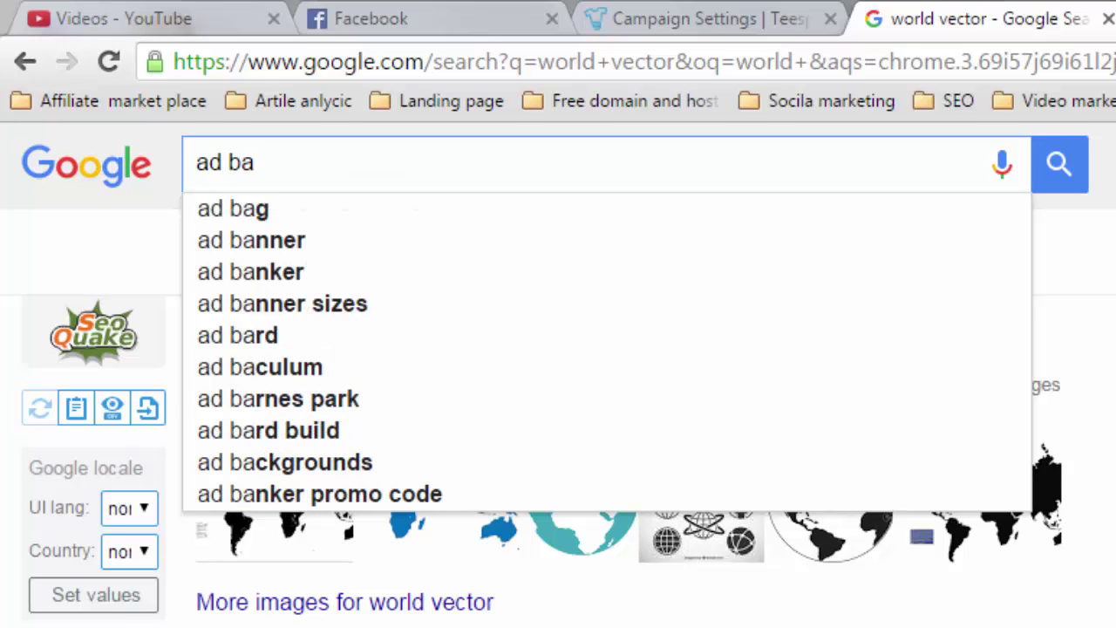
type("ck")
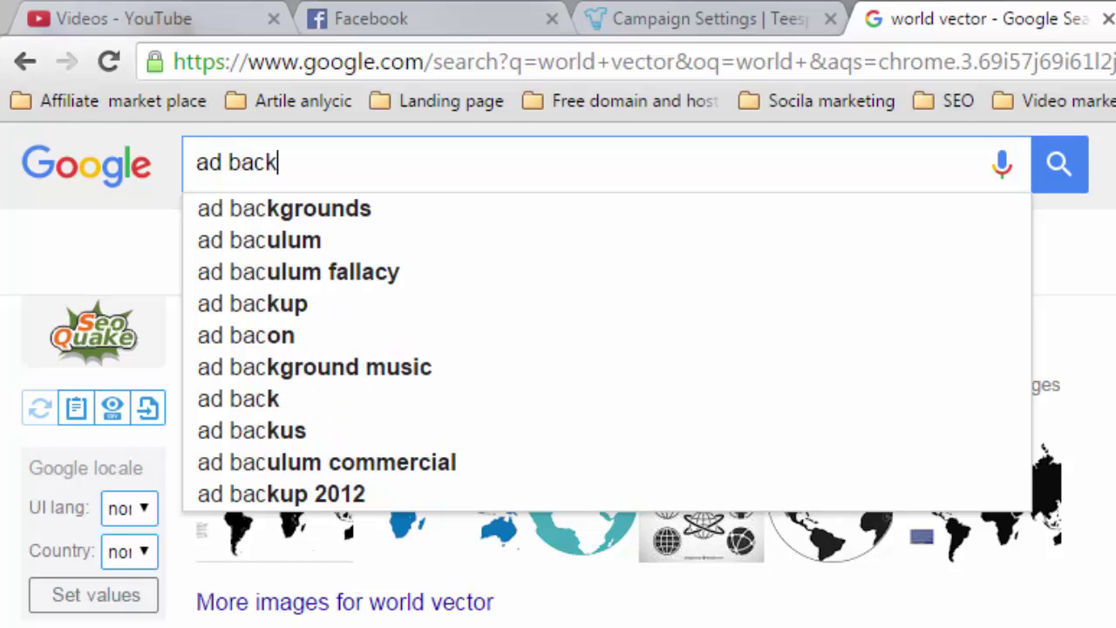
left_click(283, 208)
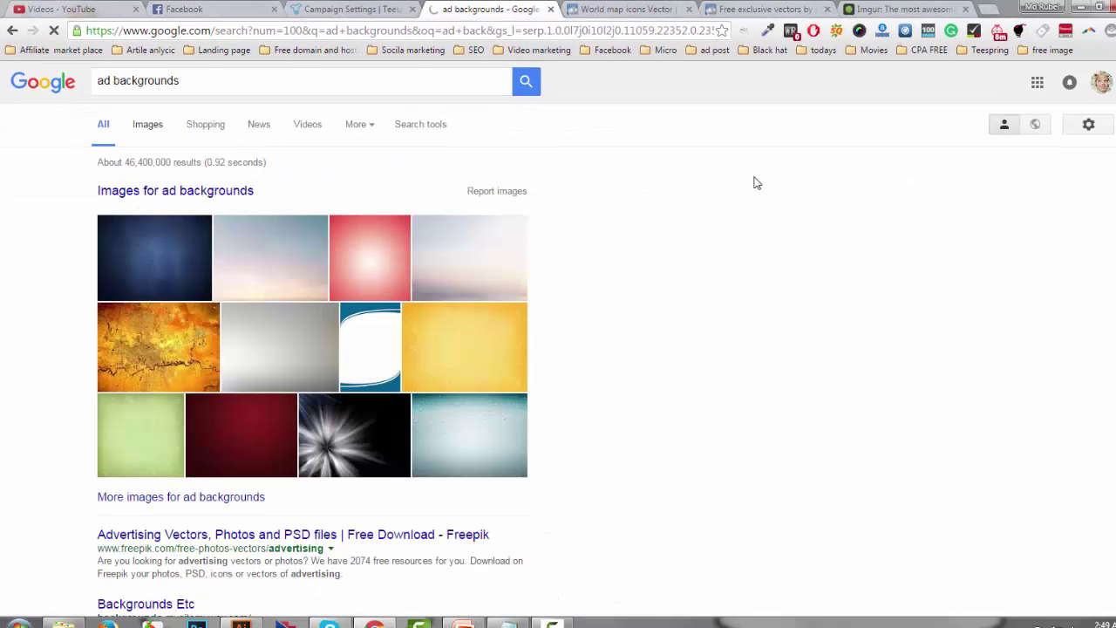
- Browse the image results for ad backgrounds and preview the Brown Cardboard Paper Texture background
scroll(616, 416, "down", 5)
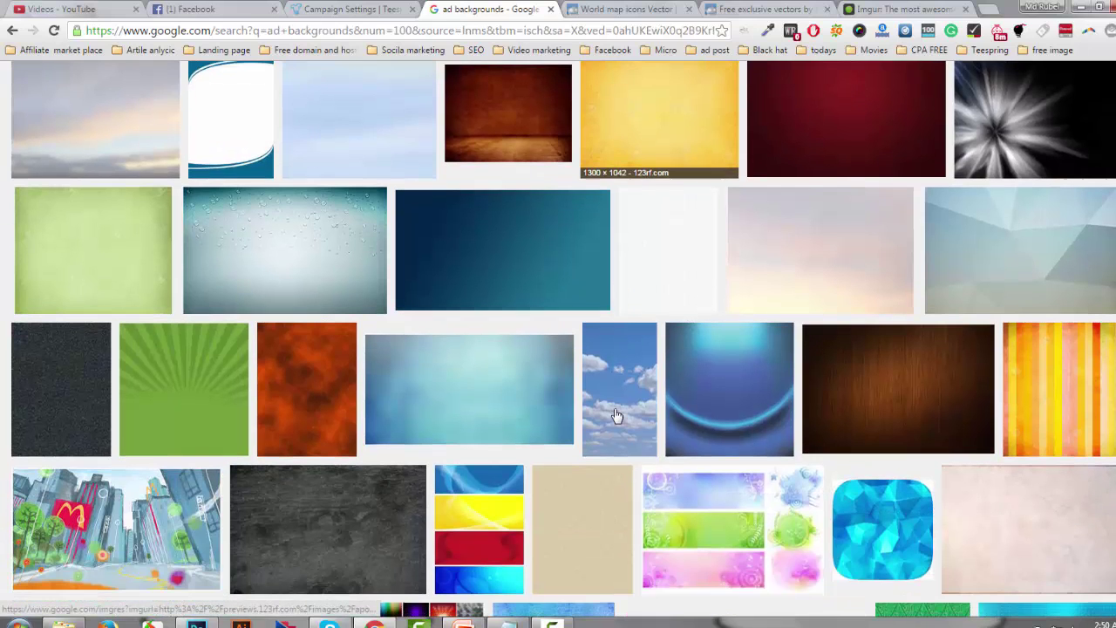
scroll(615, 416, "down", 3)
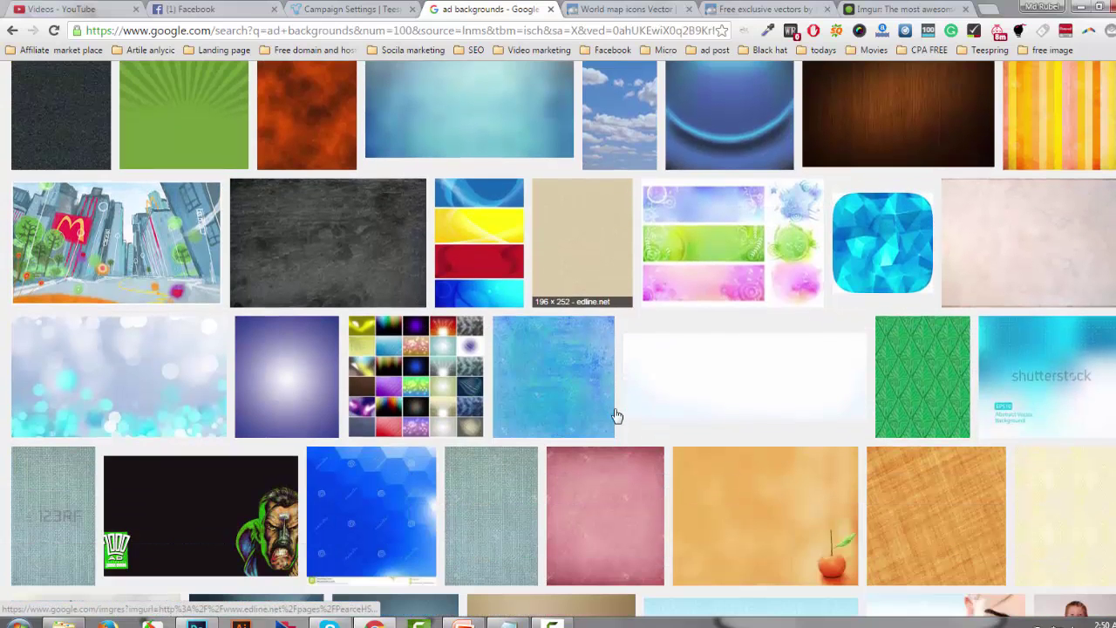
scroll(616, 416, "down", 2)
scroll(616, 416, "up", 8)
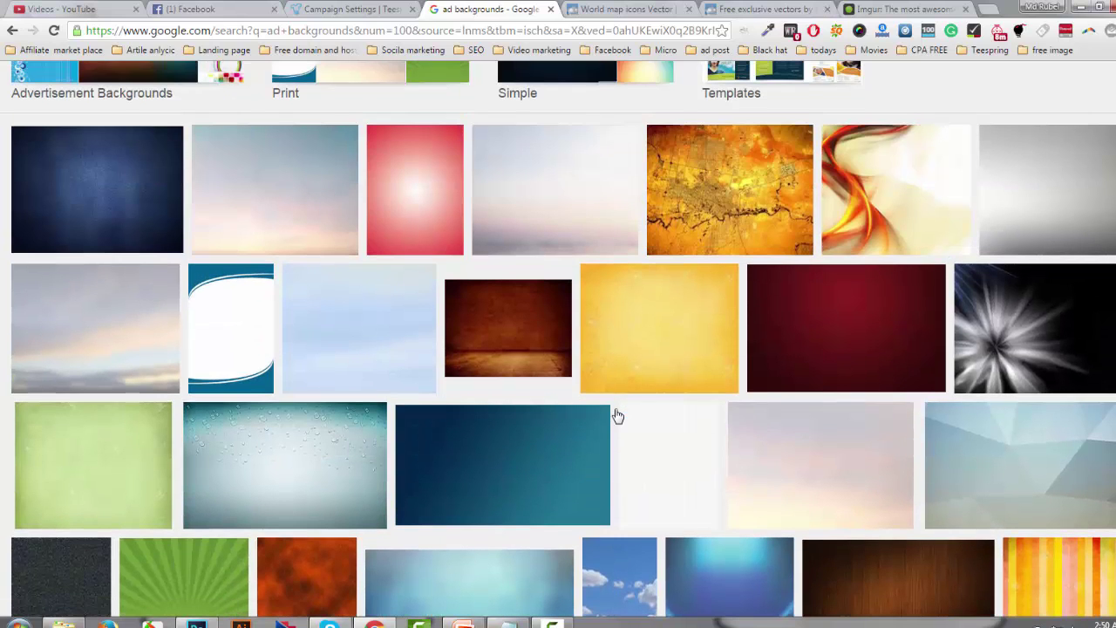
scroll(615, 416, "up", 2)
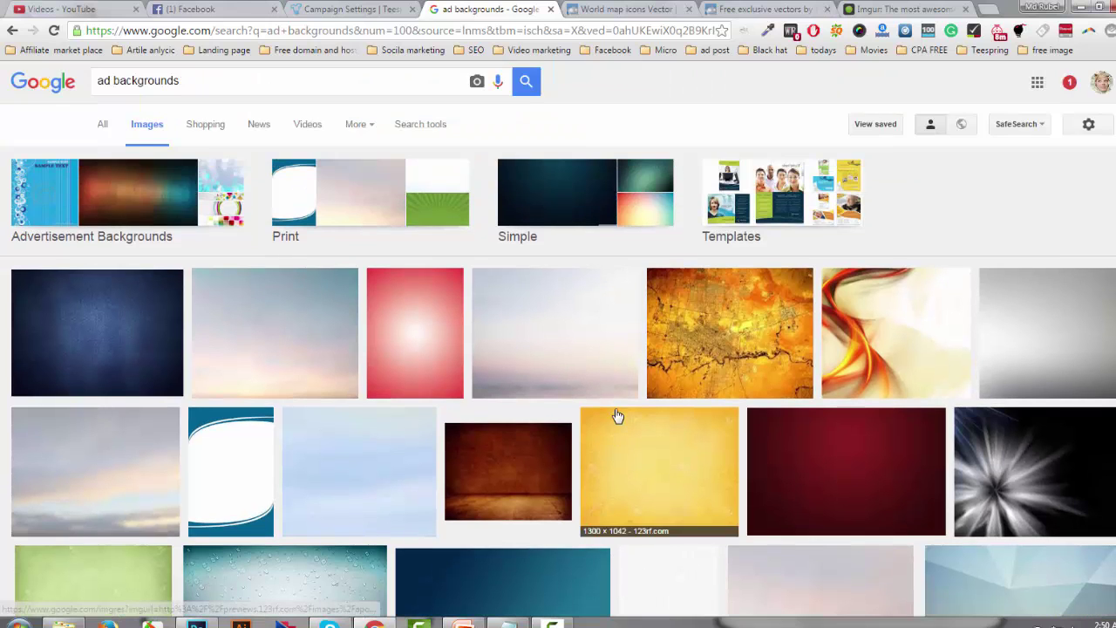
scroll(616, 416, "down", 3)
scroll(615, 416, "down", 2)
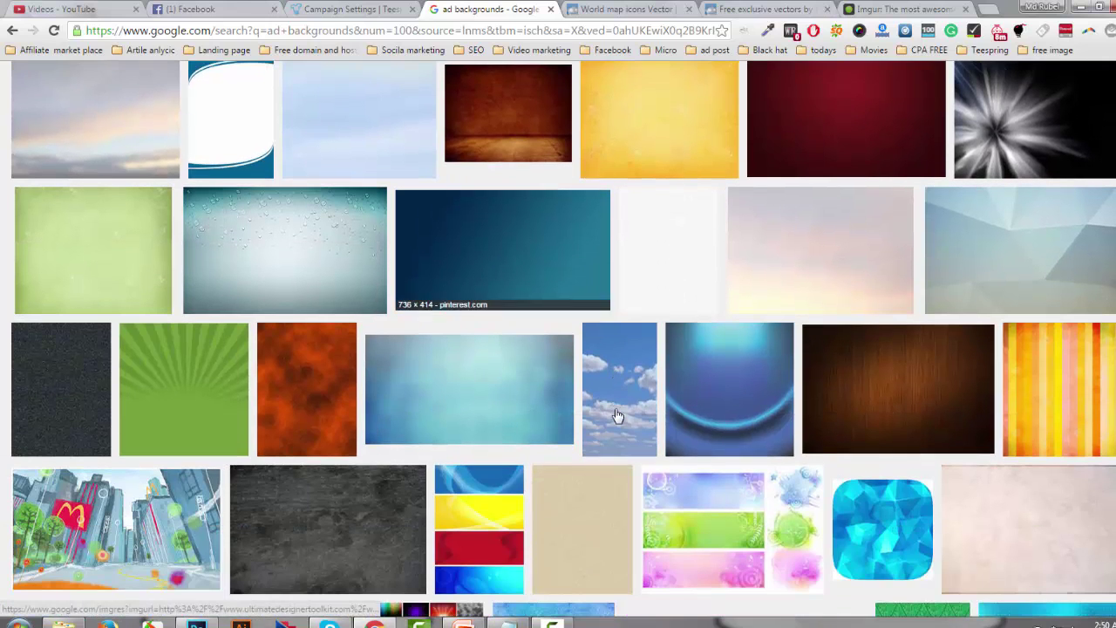
scroll(615, 416, "down", 6)
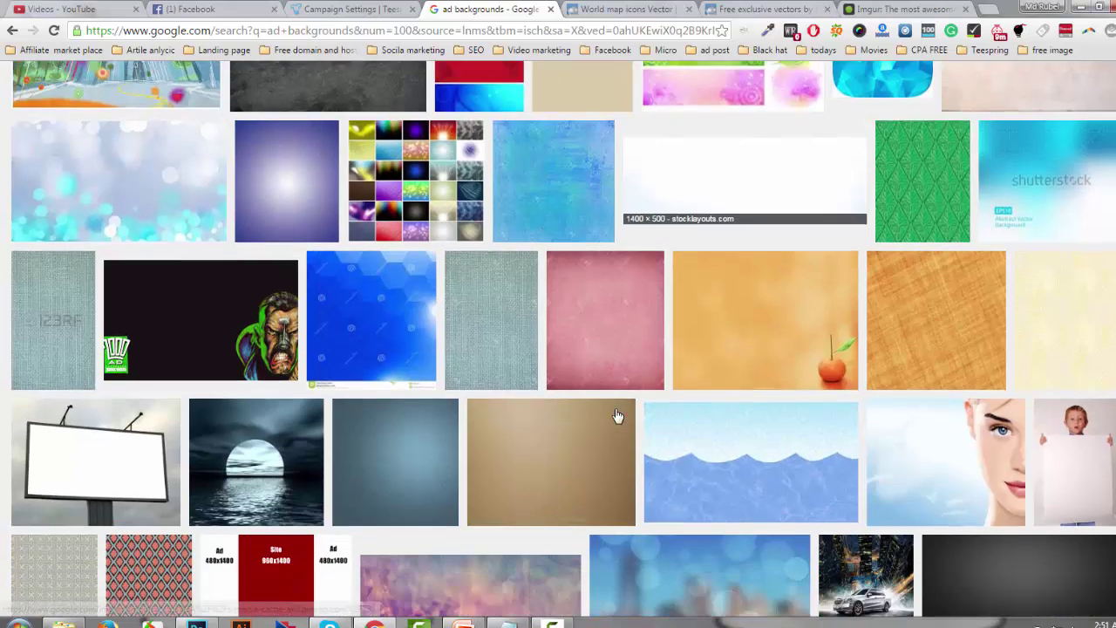
left_click(616, 416)
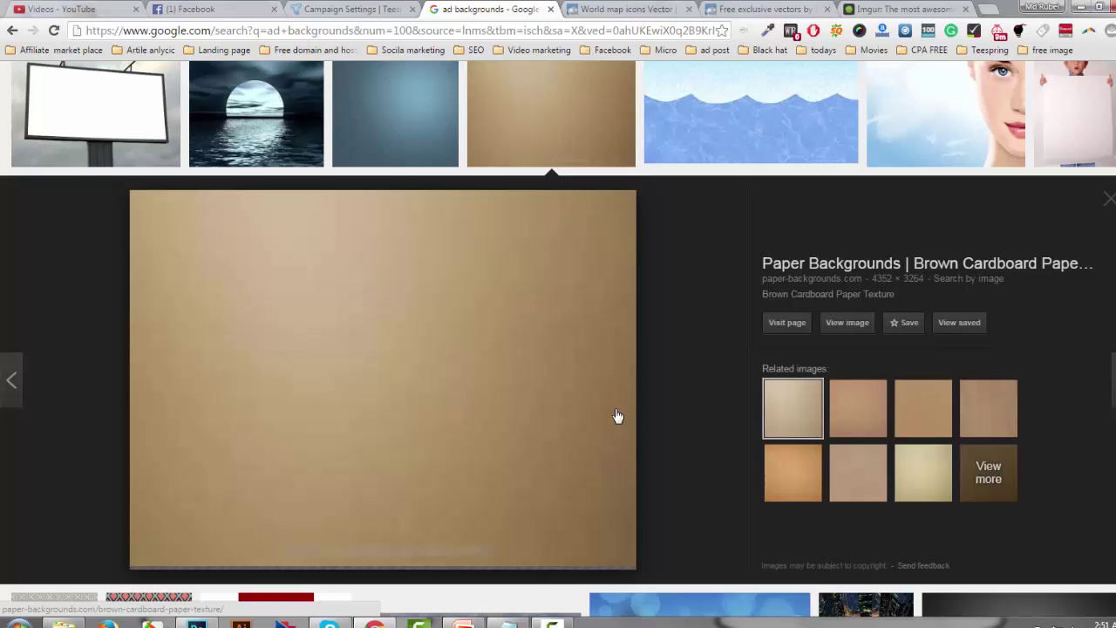
scroll(615, 416, "up", 5)
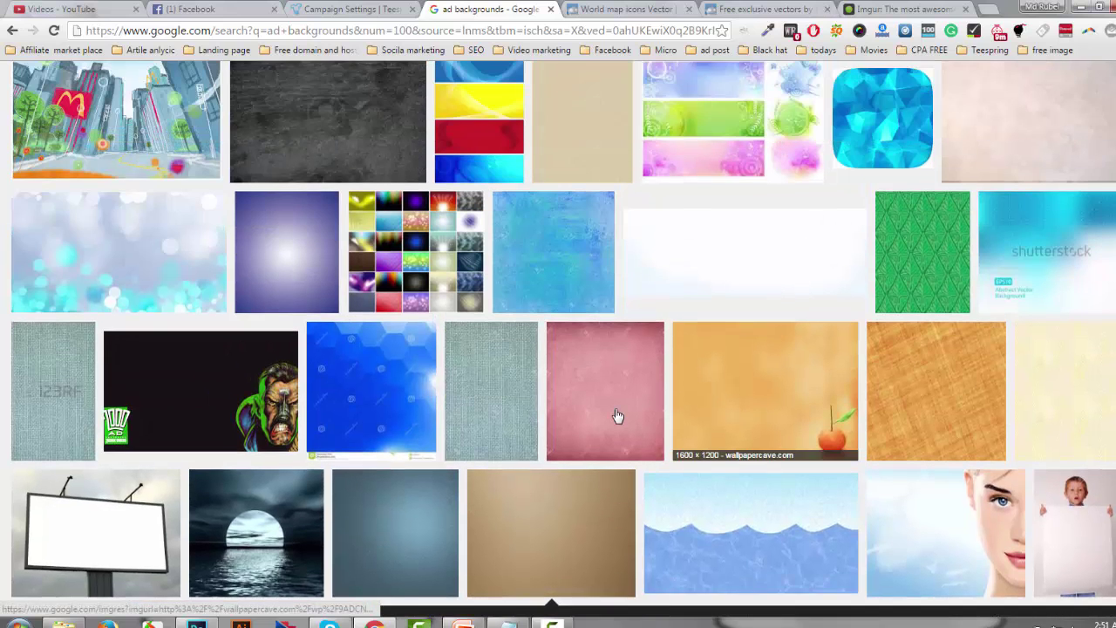
scroll(616, 416, "up", 5)
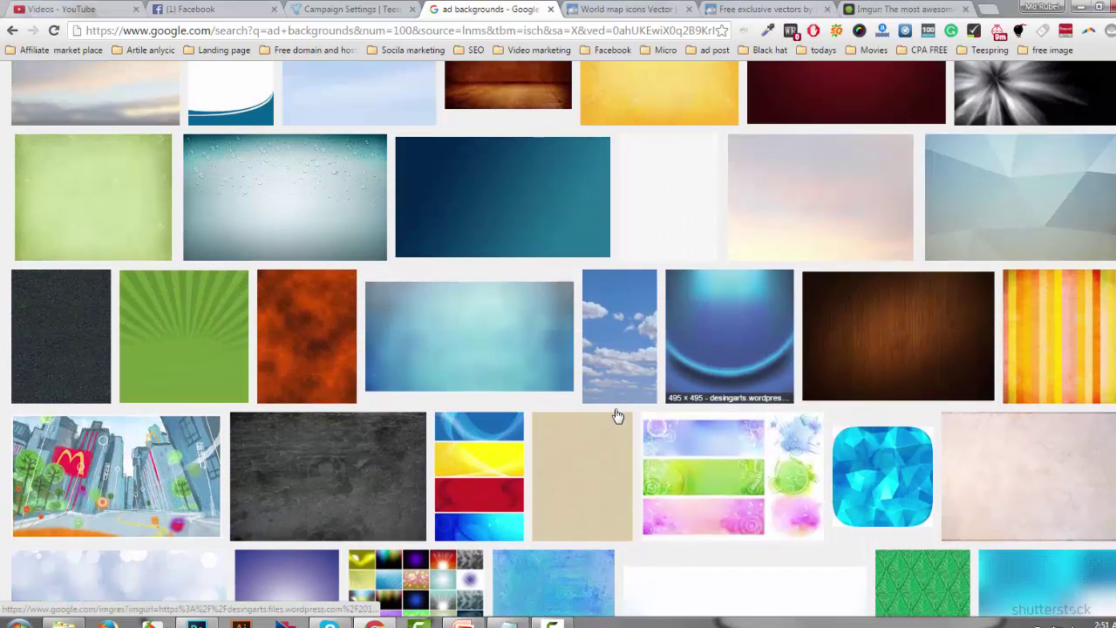
- Preview the blue 70 HD Frosted Backgrounds image and save it to the Desktop as Background_4.jpg
left_click(469, 337)
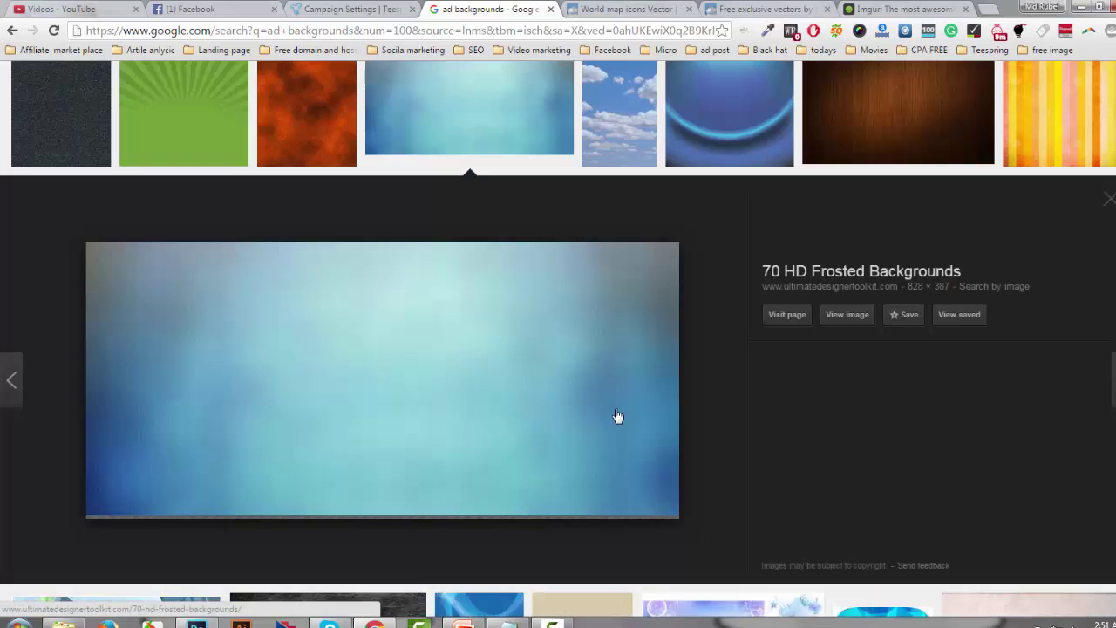
right_click(616, 415)
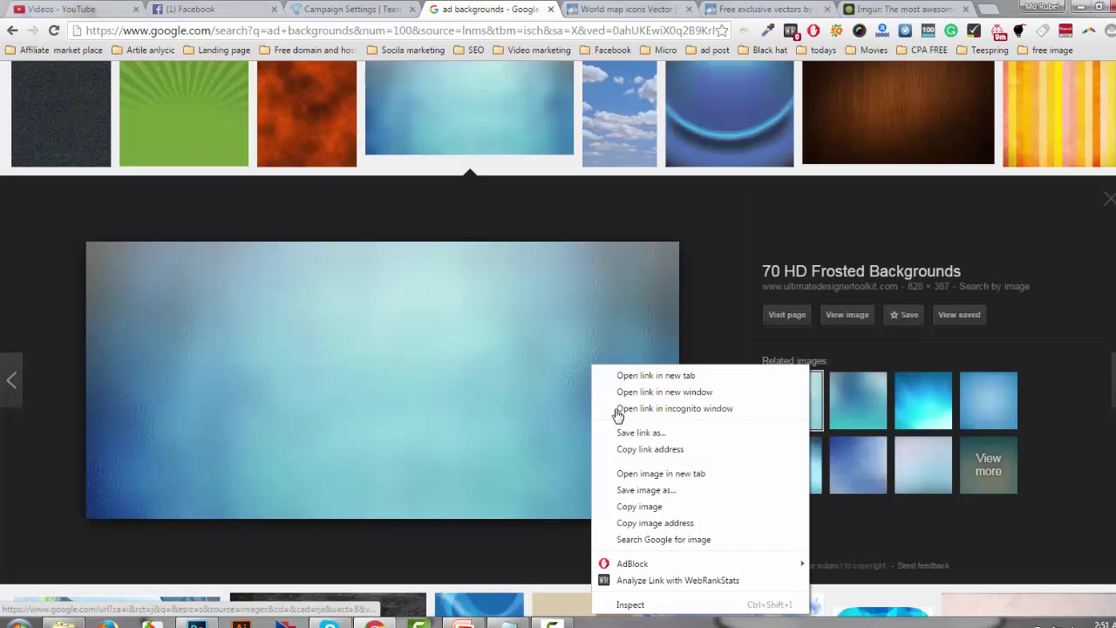
key("Down")
key("Down")
key("Down")
key("Down")
key("Down")
key("Down")
key("Down")
key("Up")
key("Up")
key("Down")
key("Down")
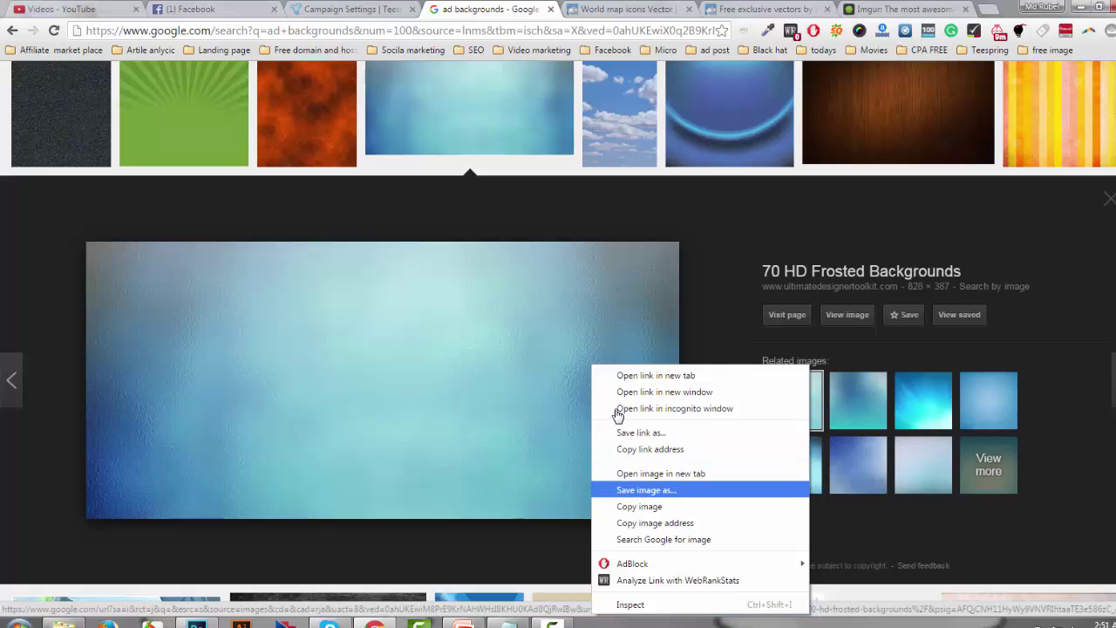
key("Return")
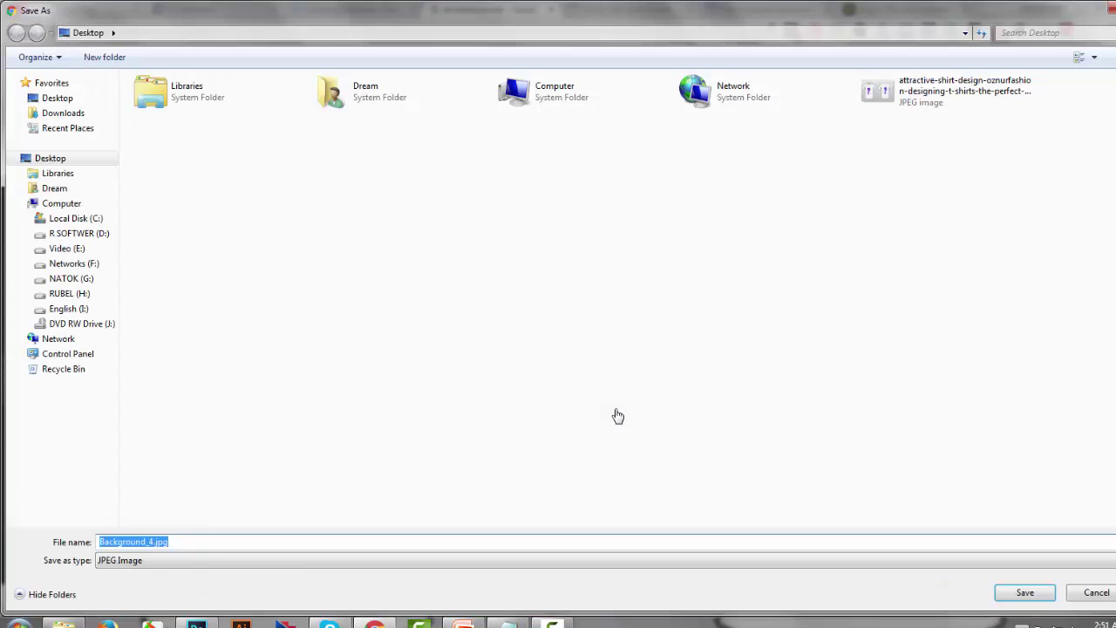
key("Escape")
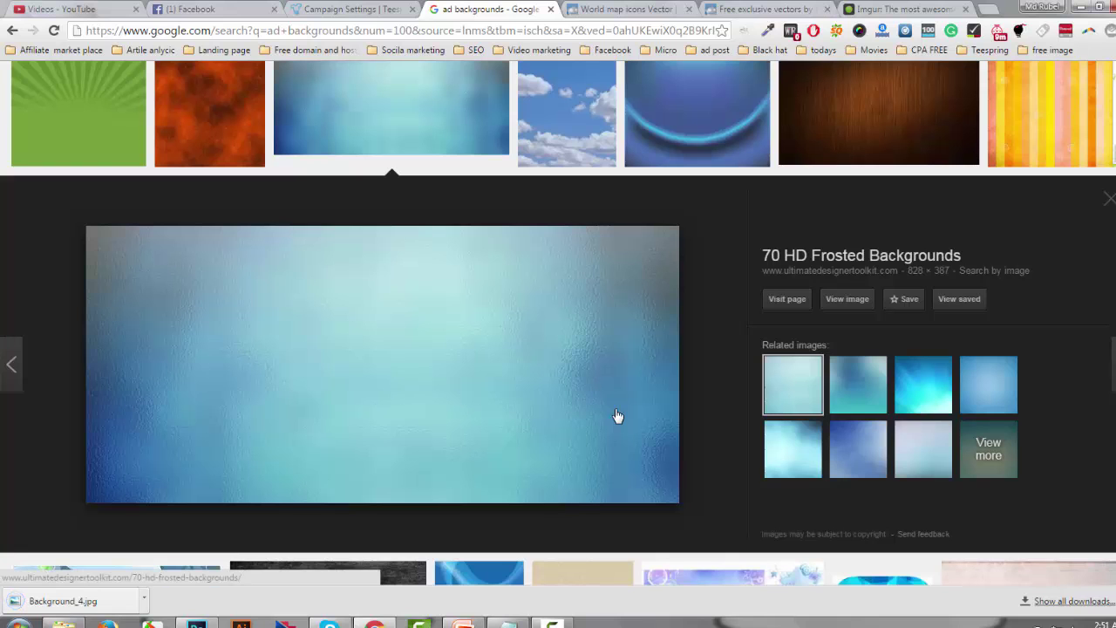
- Open Background_4.jpg in Photoshop and crop away its left part to a width of about 2.08 in
left_click_drag(63, 601, 294, 312)
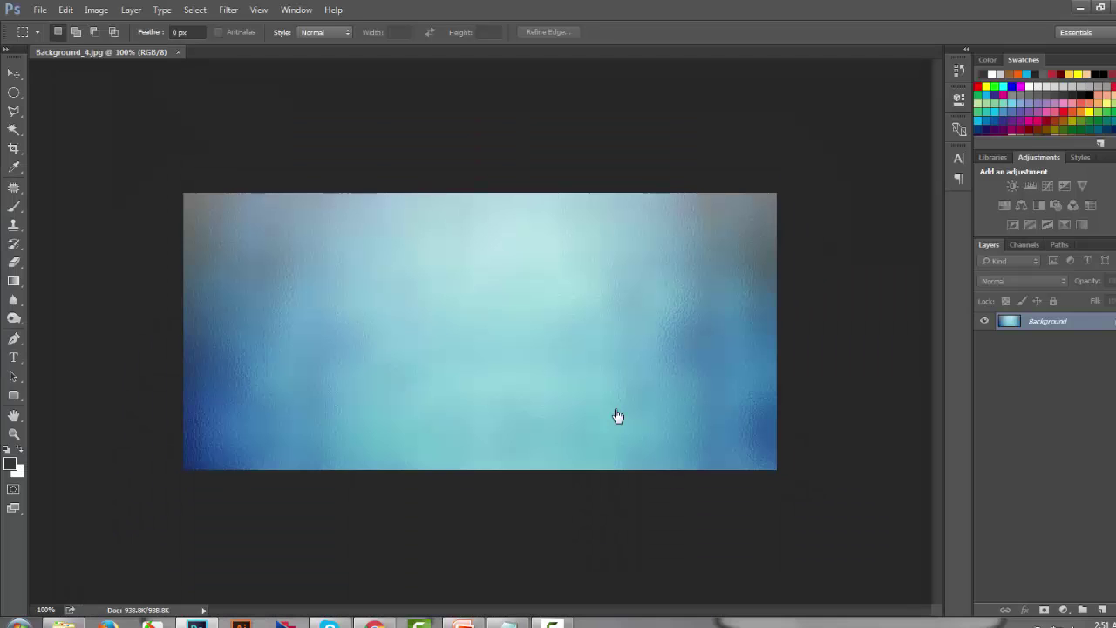
key("v")
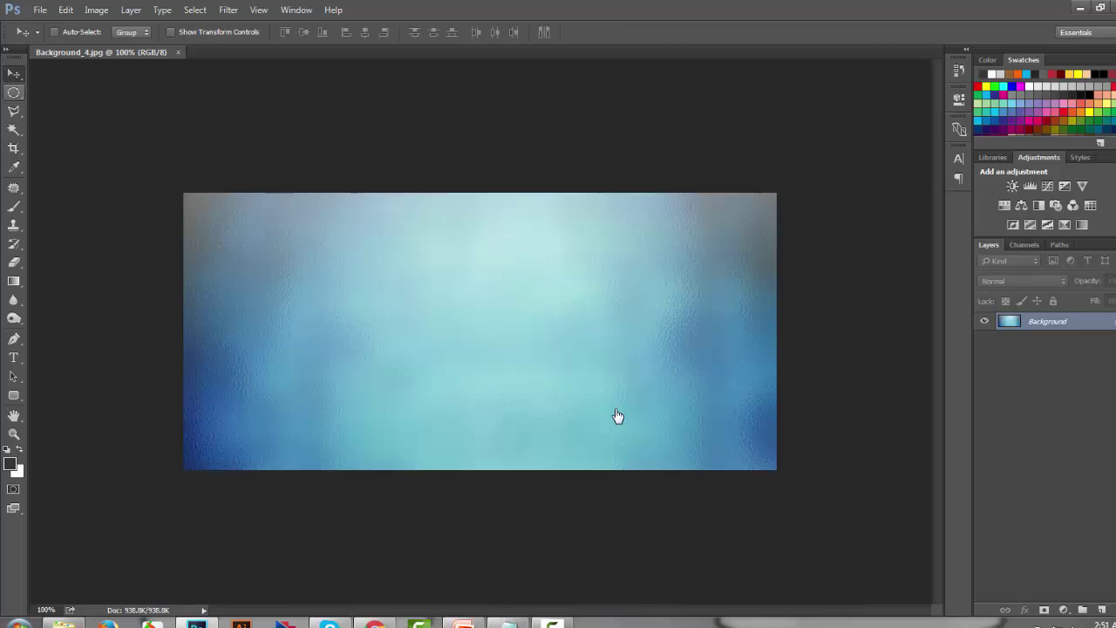
key("c")
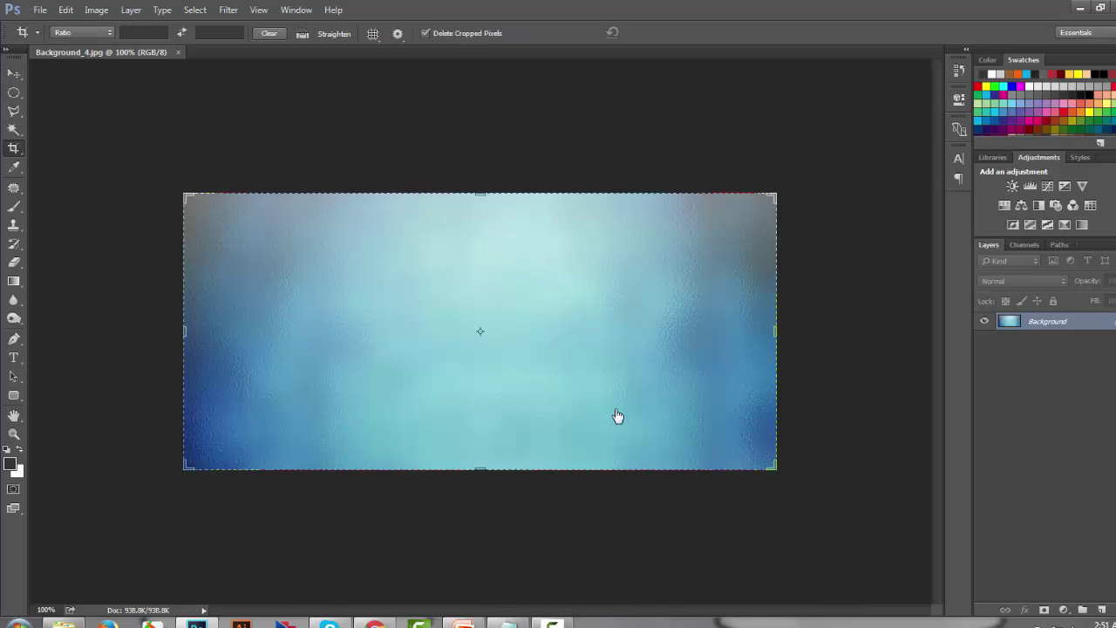
left_click_drag(184, 332, 257, 332)
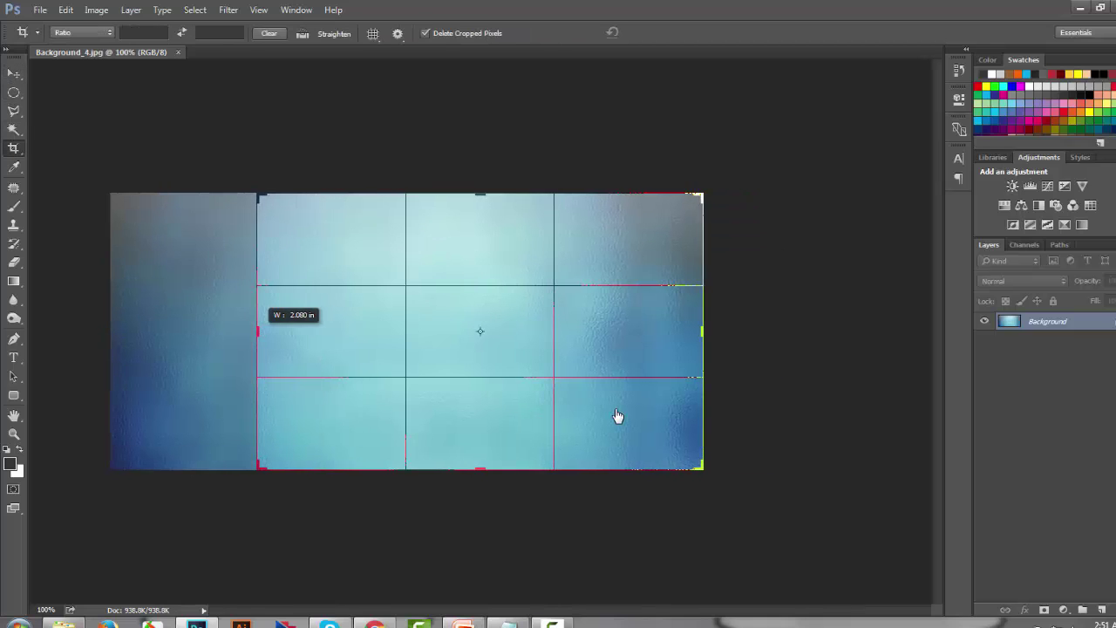
key("Return")
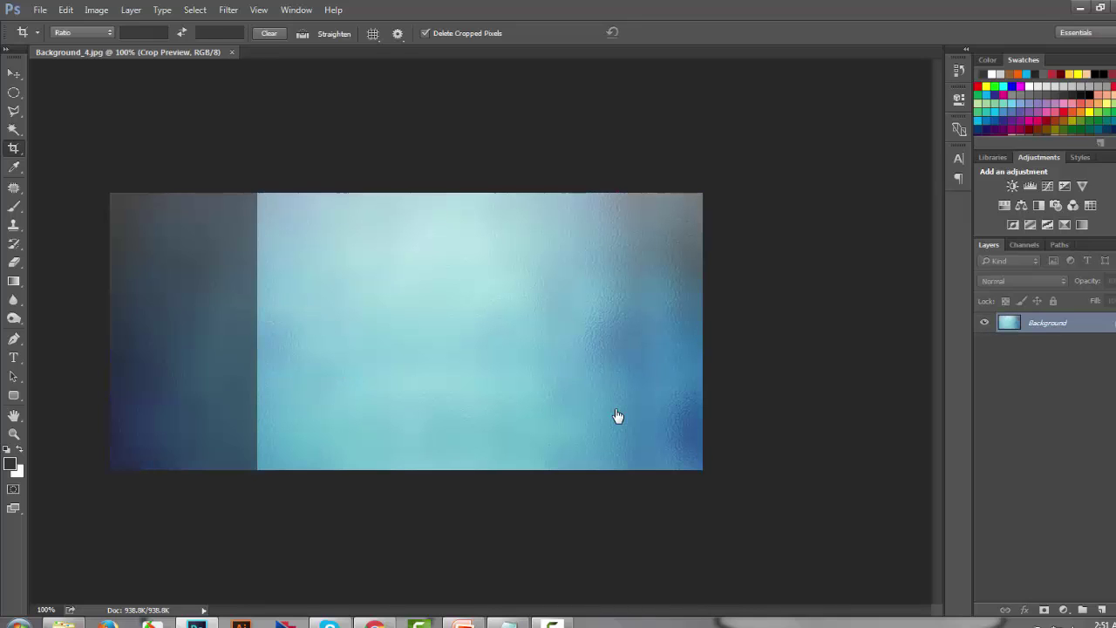
key("ctrl")
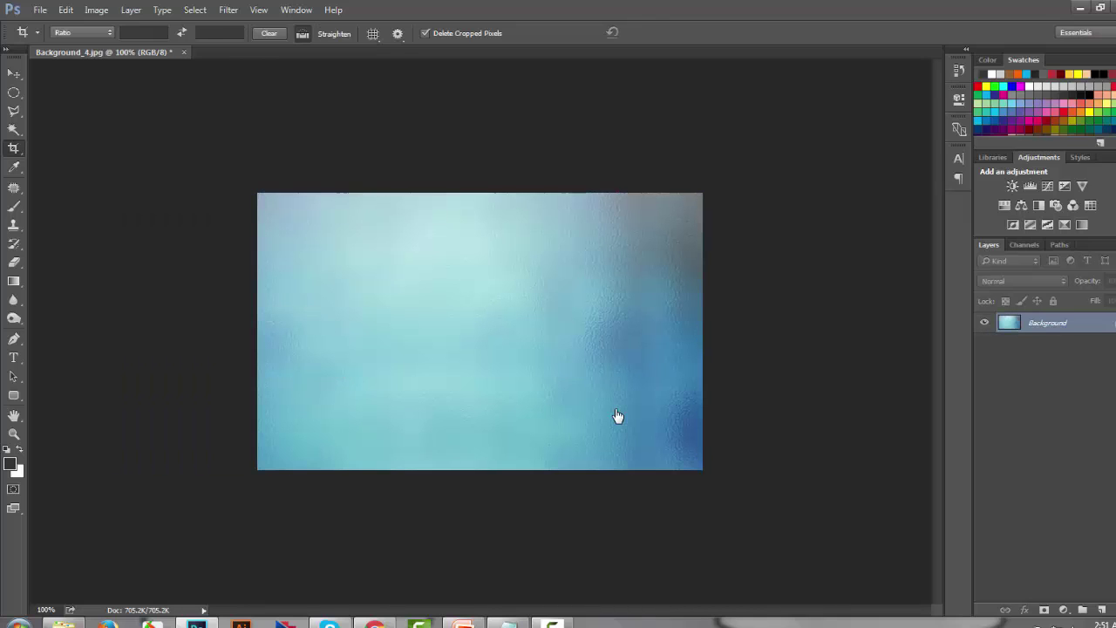
key("ctrl+0")
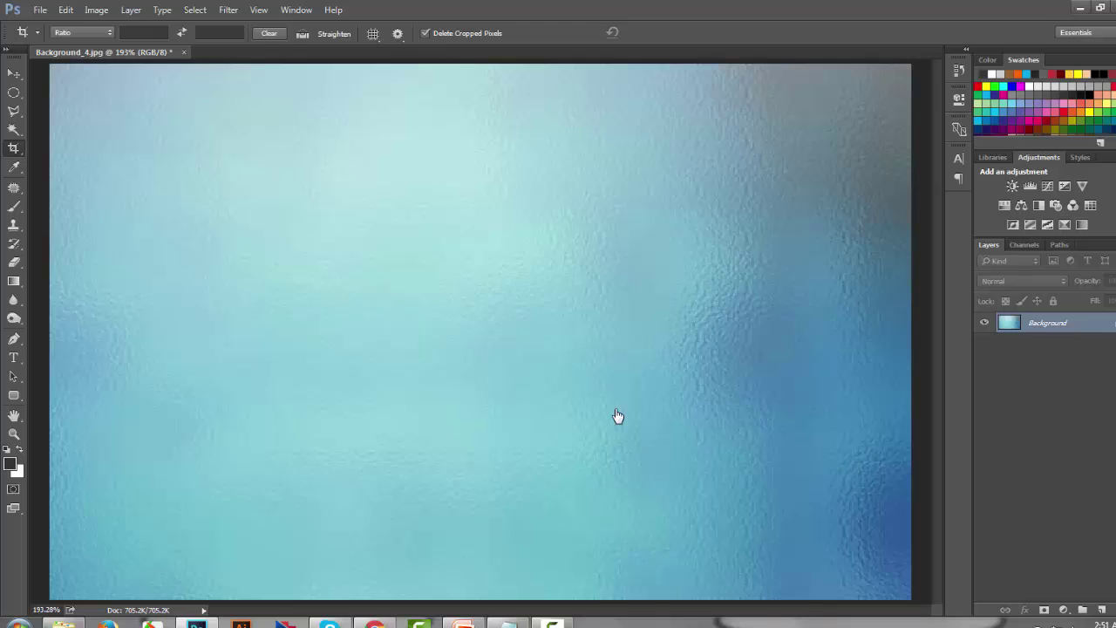
- Open the mockup (1).png, mockup (2).png and mockup.png shirt images from the Desktop
key("alt+f")
key("Escape")
key("ctrl+o")
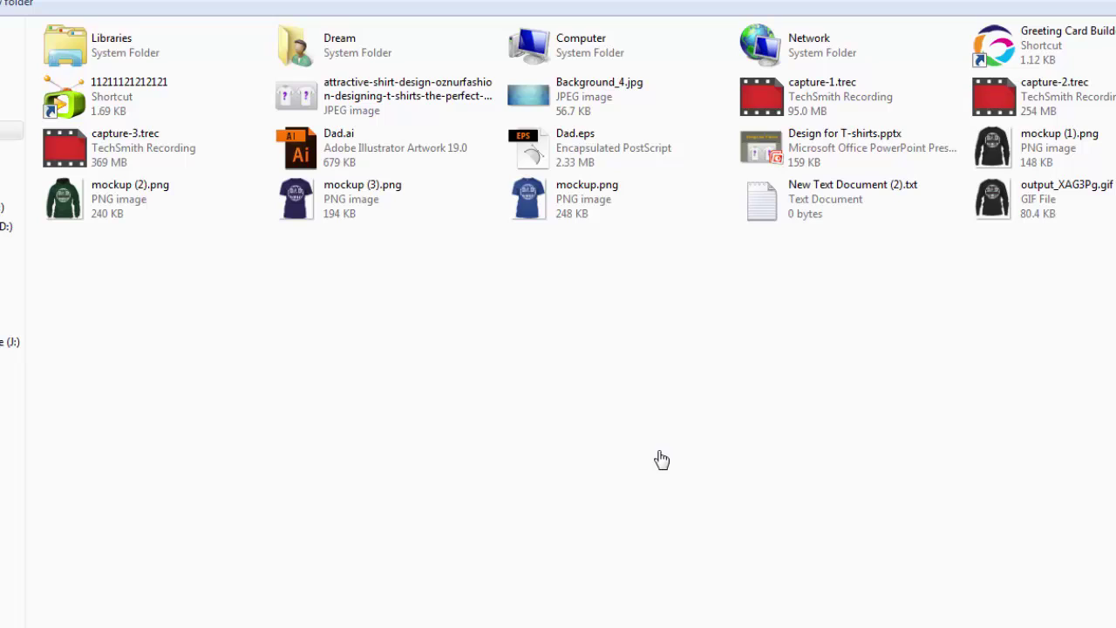
left_click(1015, 148)
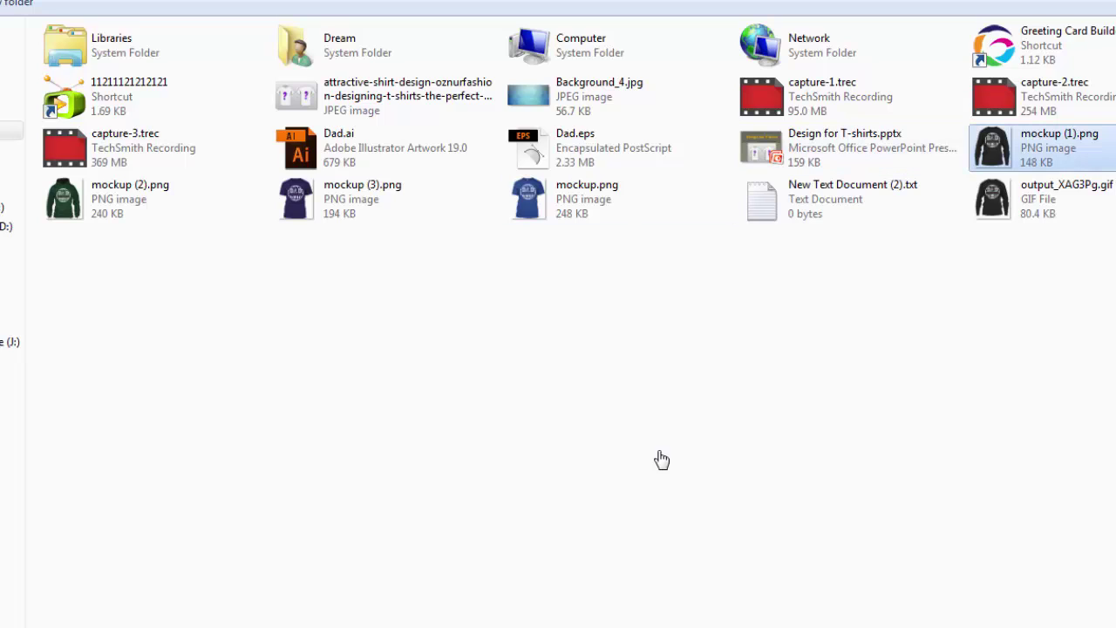
key("Right")
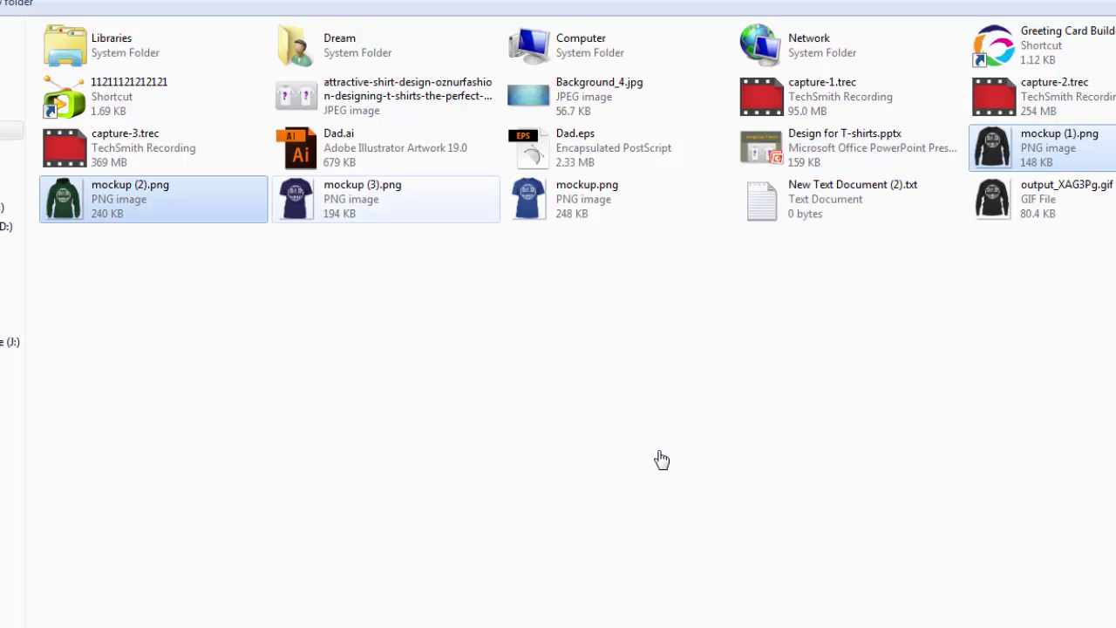
key("Right")
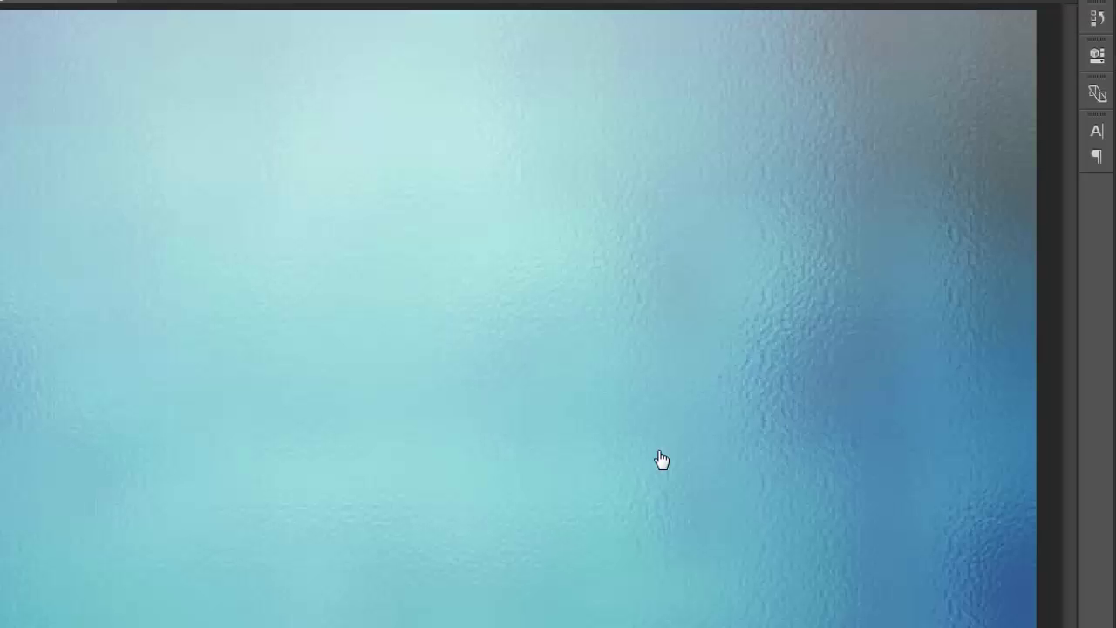
- Bring the blue T-shirt from mockup.png into the Background_4.jpg document as a new layer
key("ctrl+Tab")
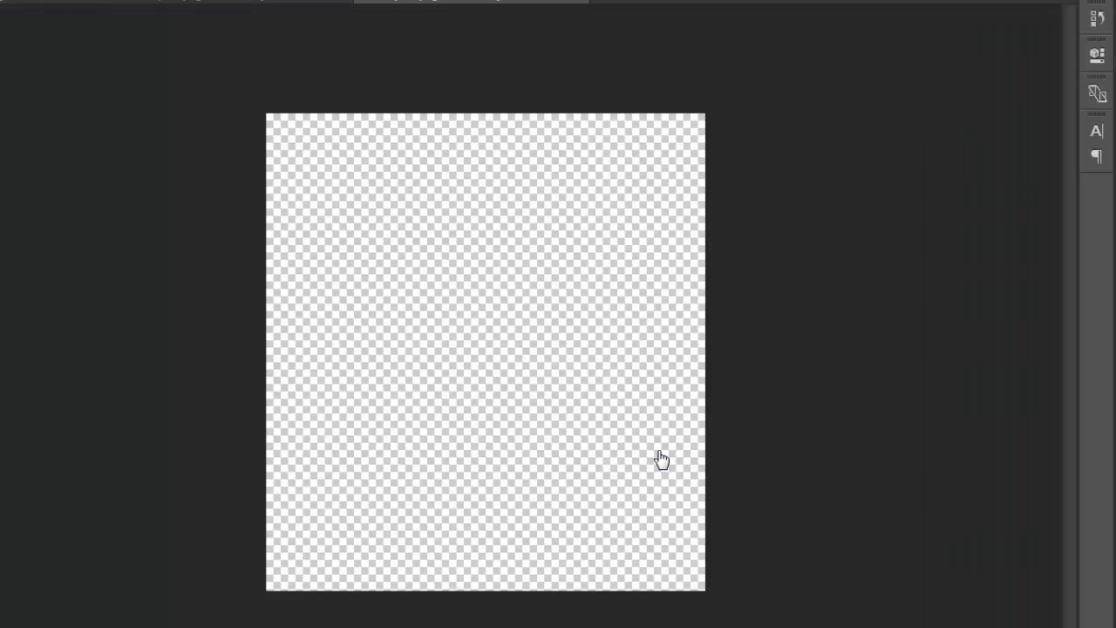
key("ctrl+Tab")
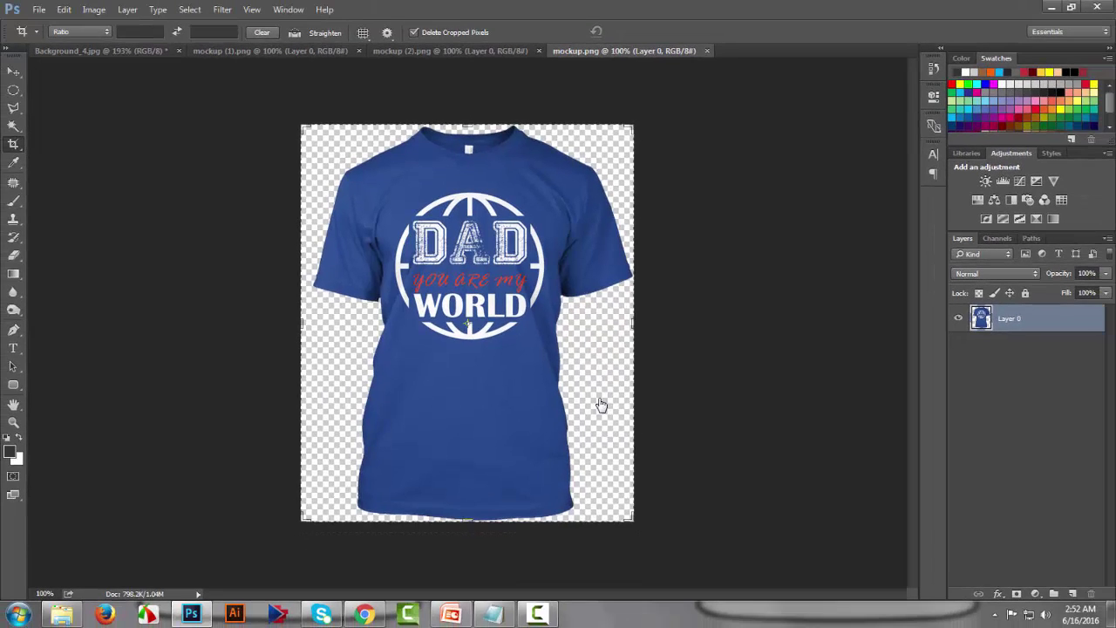
key("v")
key("ctrl+x")
key("ctrl+Tab")
key("ctrl+v")
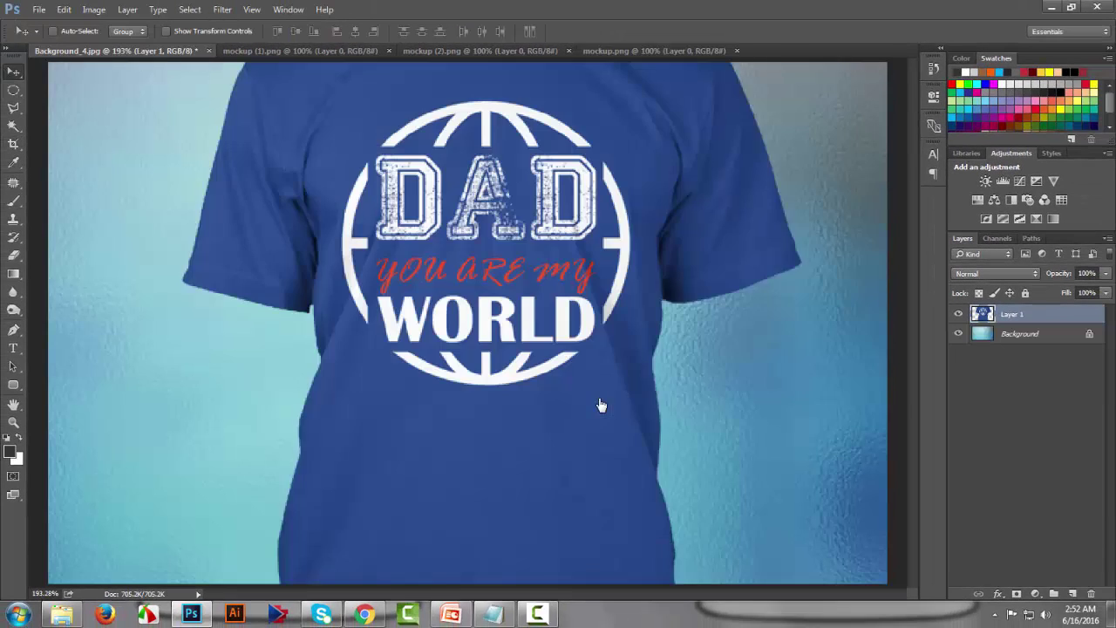
- Scale down the blue T-shirt and place it in the right half of the background, near the bottom edge
left_click_drag(601, 405, 723, 512)
key("ctrl+t")
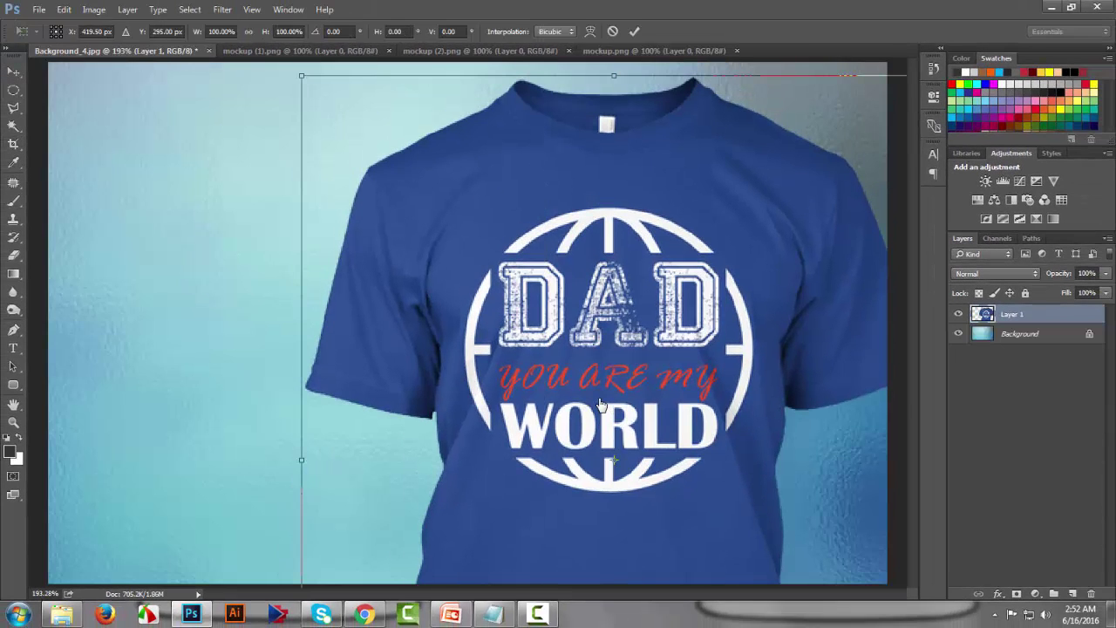
left_click_drag(301, 76, 440, 245)
left_click_drag(564, 340, 621, 263)
key("Return")
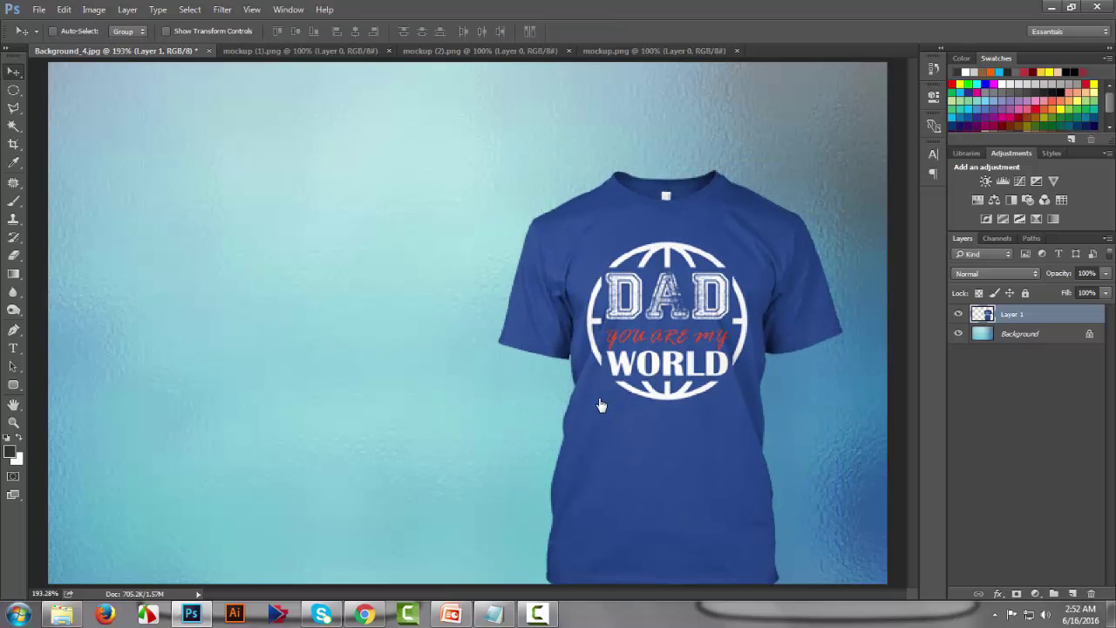
- Bring the green hoodie from mockup (2).png into the Background_4.jpg document as a new layer
key("ctrl+minus")
key("ctrl+minus")
key("ctrl+minus")
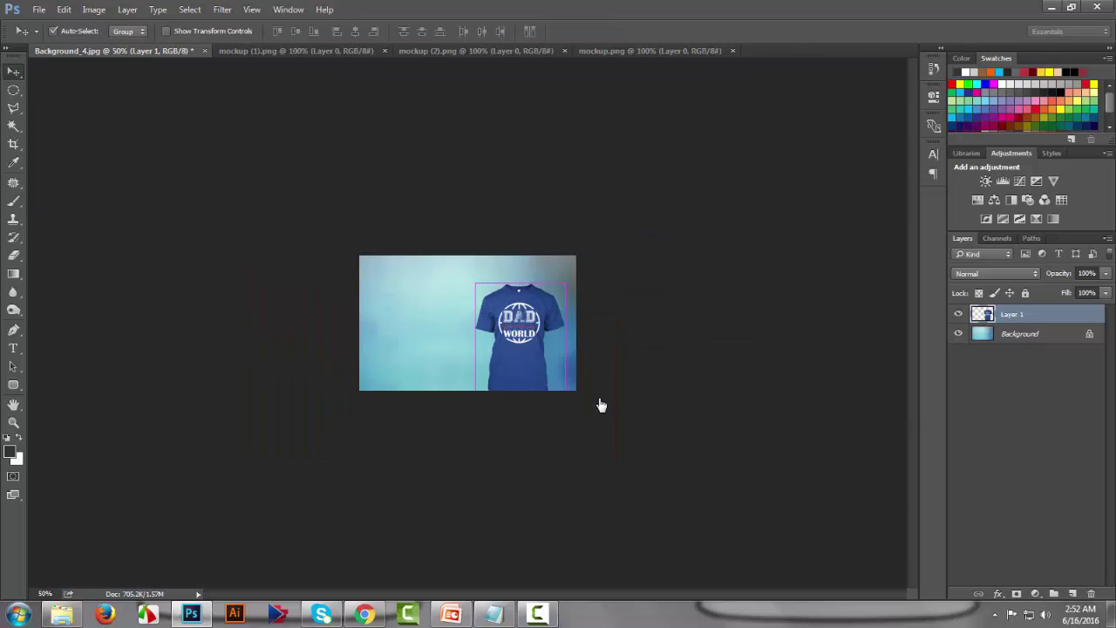
key("ctrl+plus")
key("ctrl+plus")
key("ctrl+plus")
key("ctrl+minus")
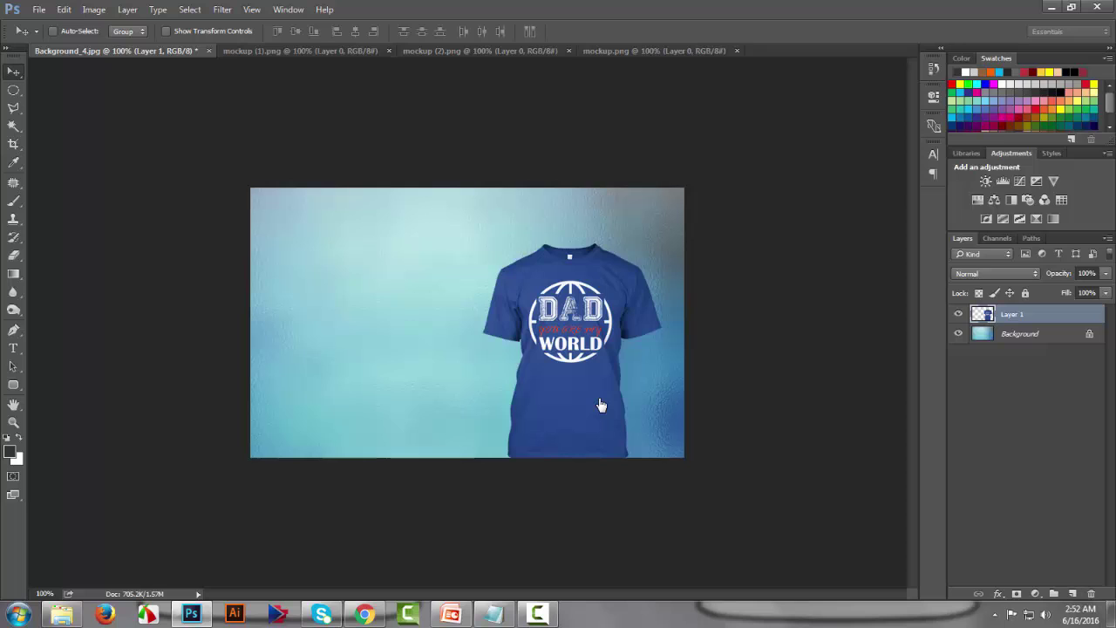
left_click(480, 51)
mouse_move(436, 314)
left_mouse_down()
mouse_move(144, 52)
mouse_move(458, 326)
left_mouse_up()
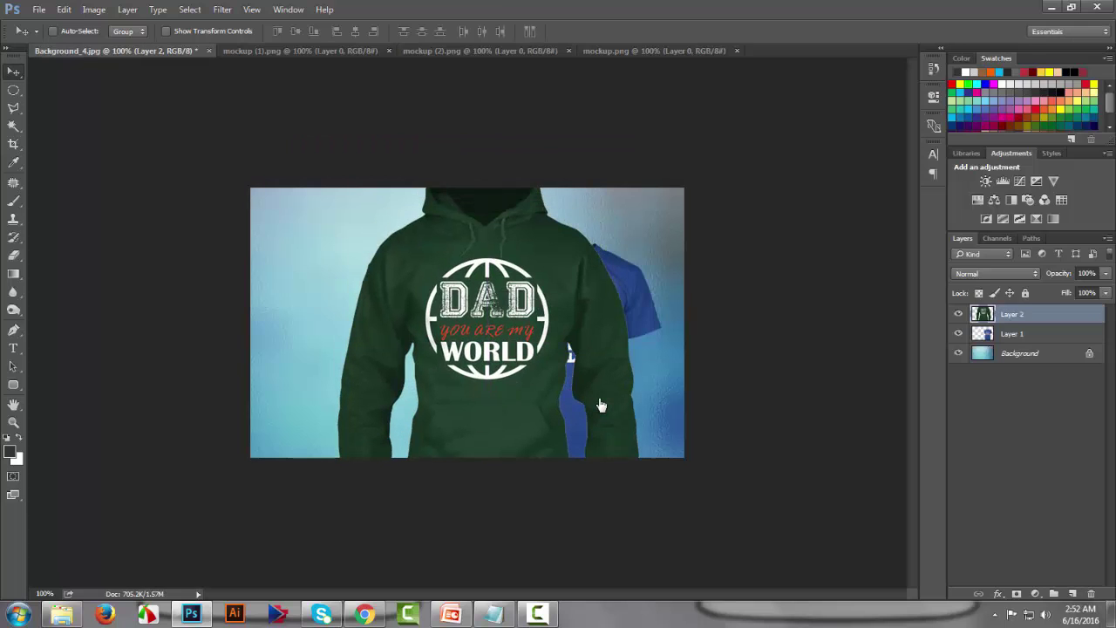
- Scale the green hoodie to about 56% and place it behind the blue T-shirt, overlapping its left side
key("ctrl+t")
mouse_move(641, 163)
left_mouse_down()
mouse_move(566, 248)
mouse_move(574, 241)
left_mouse_up()
left_click_drag(488, 306, 638, 320)
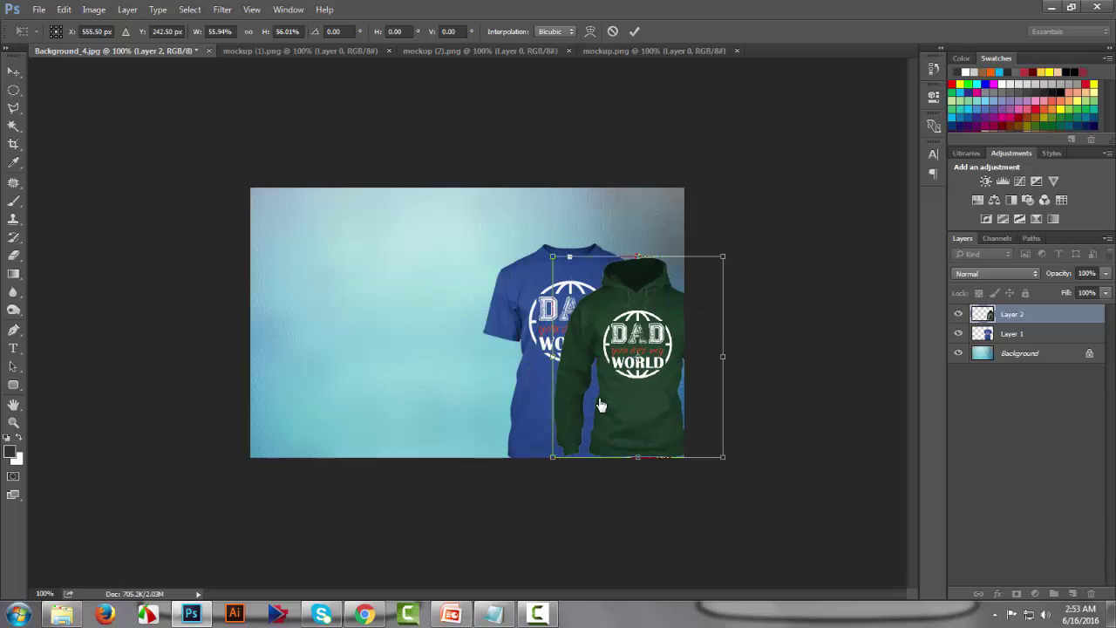
key("Return")
key("ctrl+bracketleft")
left_click_drag(584, 359, 417, 358)
key("alt+bracketright")
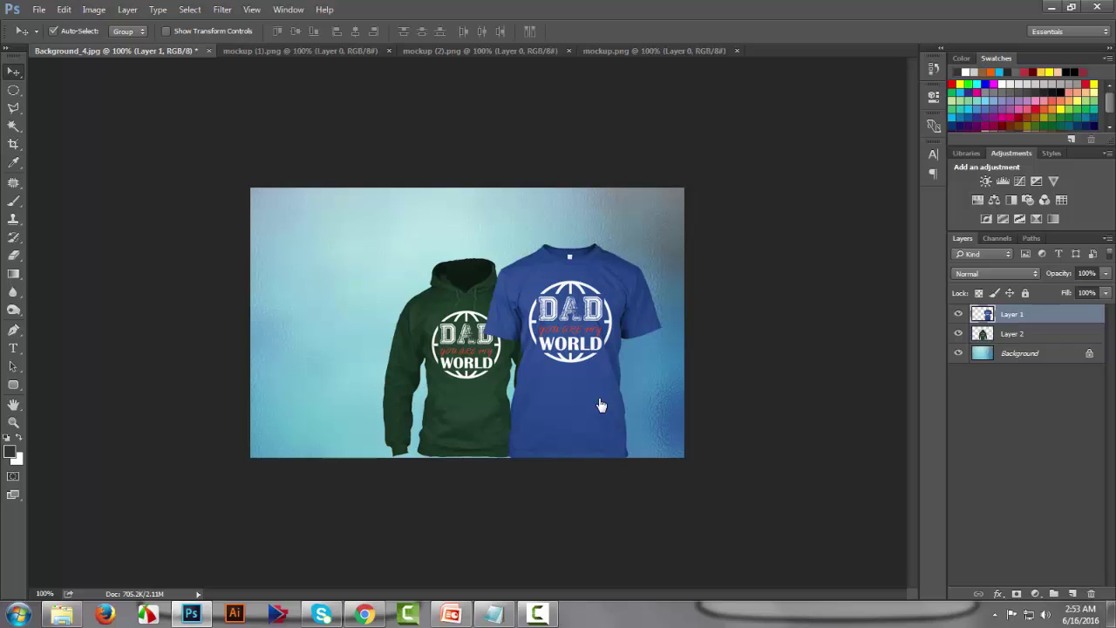
- Scale the blue T-shirt down slightly and shift it left so it matches the hoodie's height
key("ctrl+t")
left_click_drag(659, 245, 645, 263)
left_click_drag(586, 361, 569, 358)
key("Return")
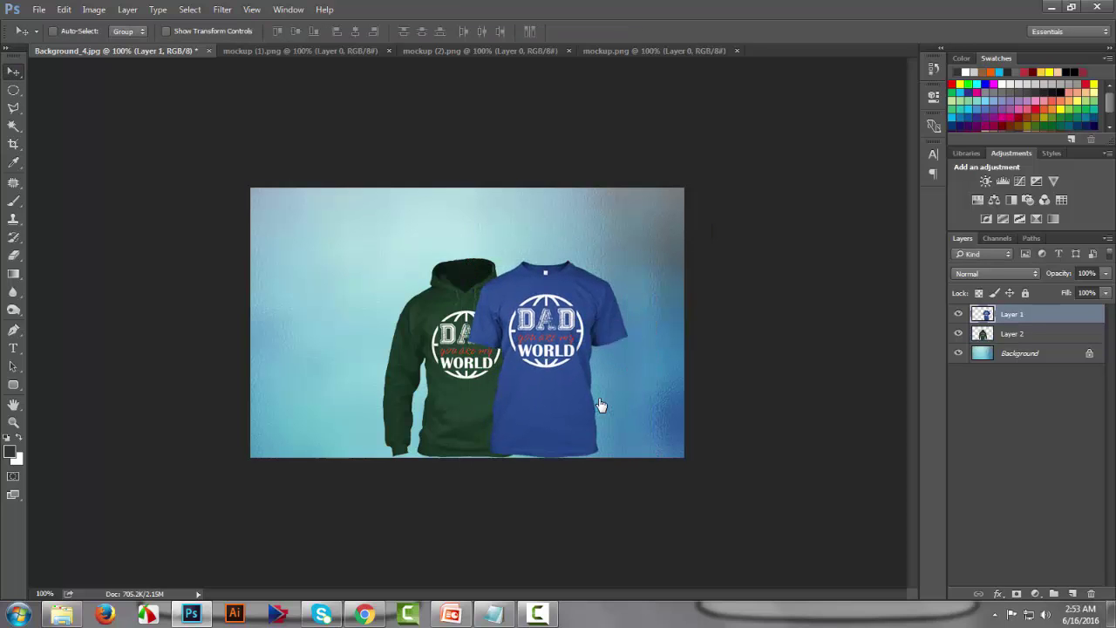
- Bring the black sweatshirt from mockup (1).png into the Background_4.jpg document as a new layer
key("ctrl+shift+Tab")
key("ctrl+shift+Tab")
key("ctrl+shift+Tab")
key("ctrl+shift+Tab")
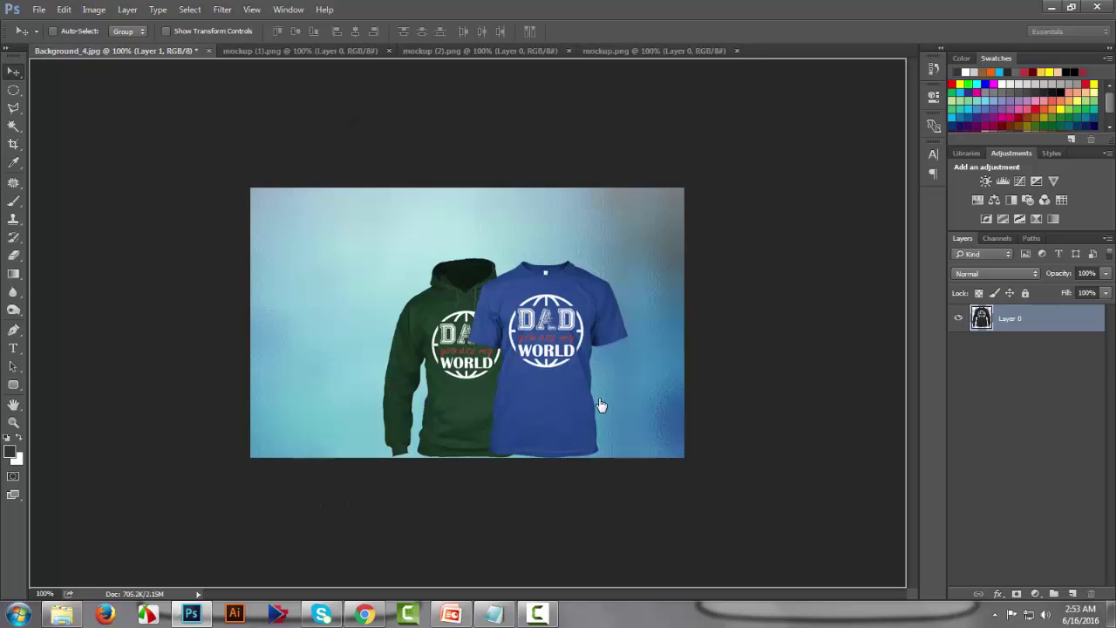
key("ctrl+v")
- Scale down the black sweatshirt and place it at the background's right edge, layered behind the blue T-shirt
key("ctrl+t")
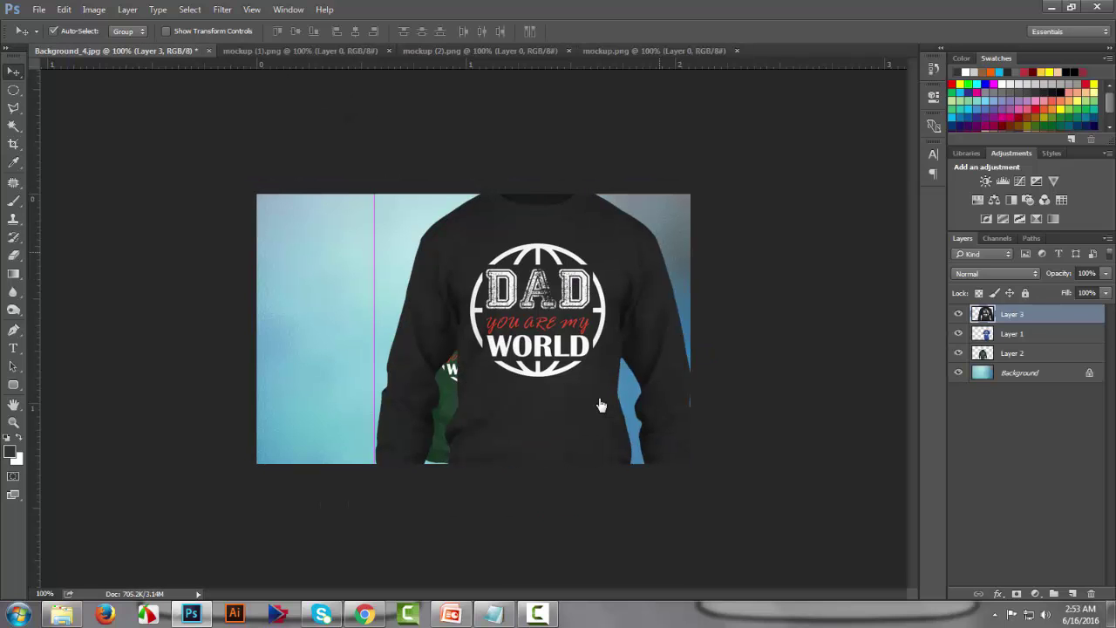
left_click_drag(697, 182, 660, 226)
left_click_drag(654, 311, 663, 316)
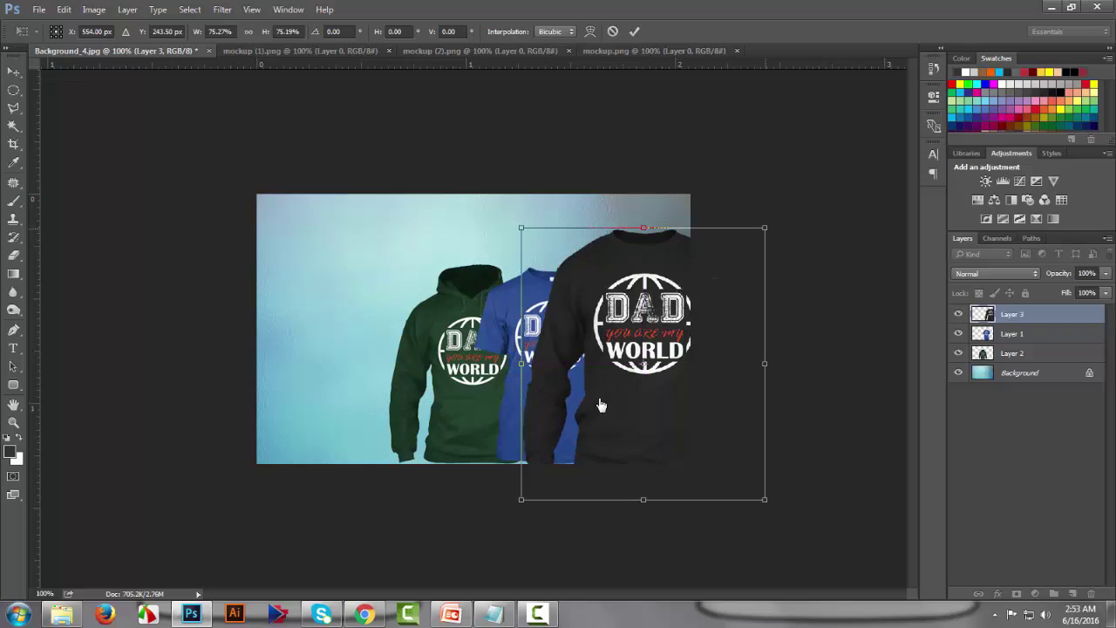
mouse_move(765, 226)
left_mouse_down()
mouse_move(730, 250)
mouse_move(761, 226)
mouse_move(723, 274)
left_mouse_up()
left_click_drag(655, 348, 652, 355)
key("Return")
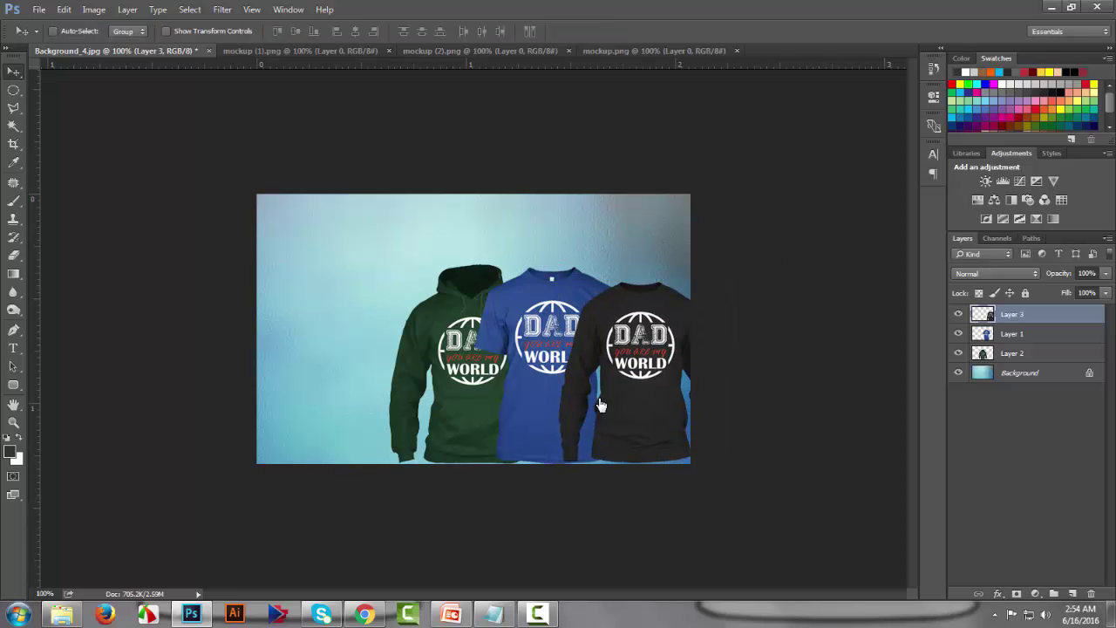
key("ctrl+bracketleft")
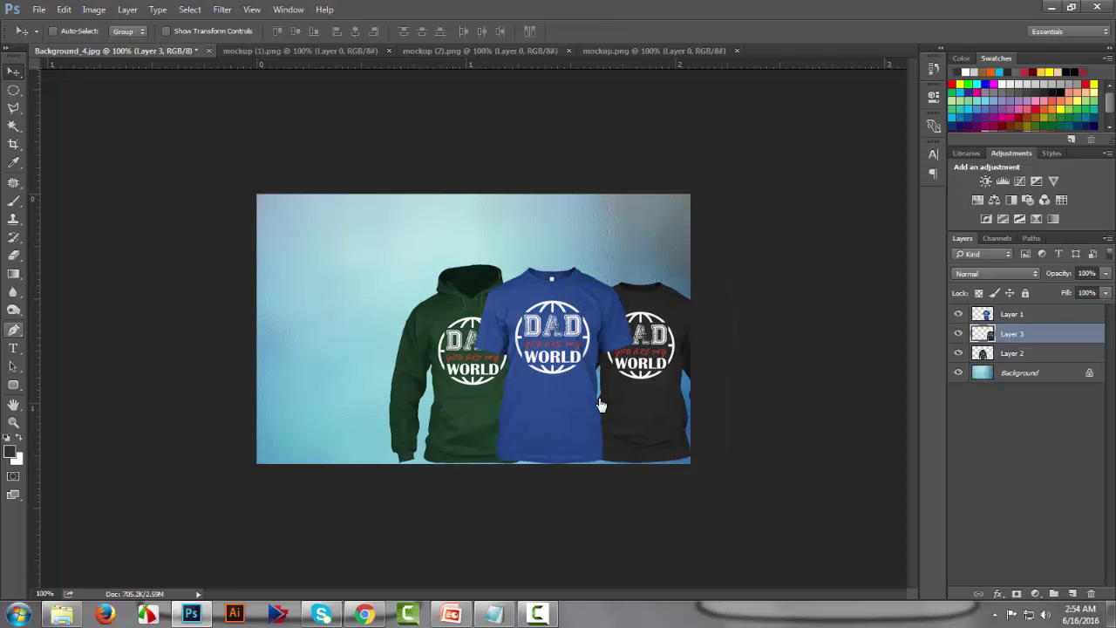
- Add the two-line text "Limited Addition" in 12 pt Segoe UI Bold at the upper left of the background
key("t")
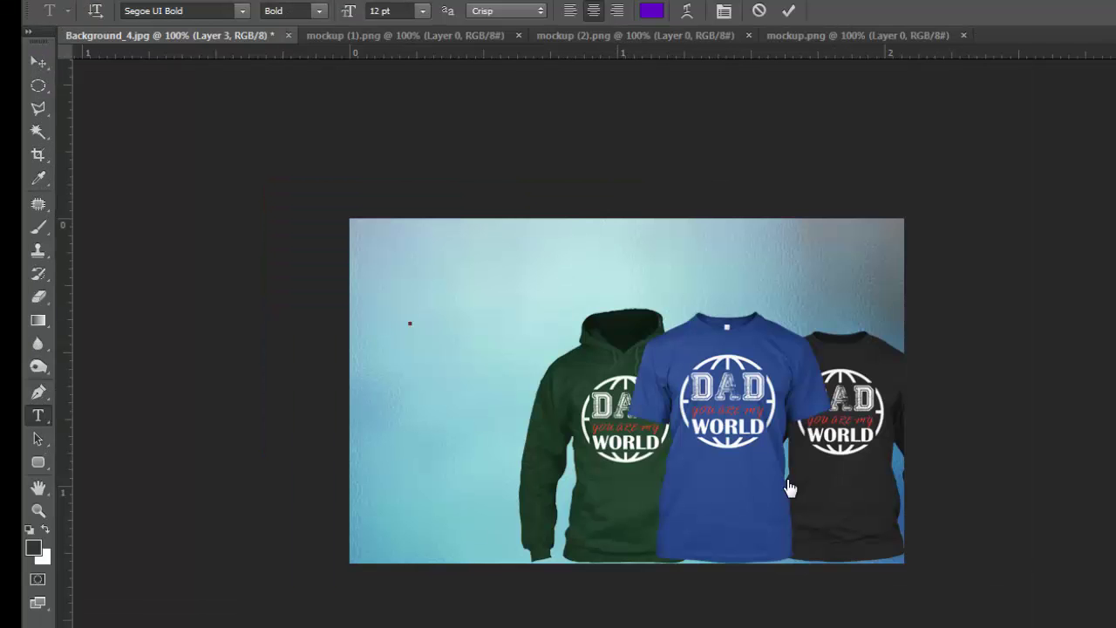
left_click(409, 323)
type("Limited")
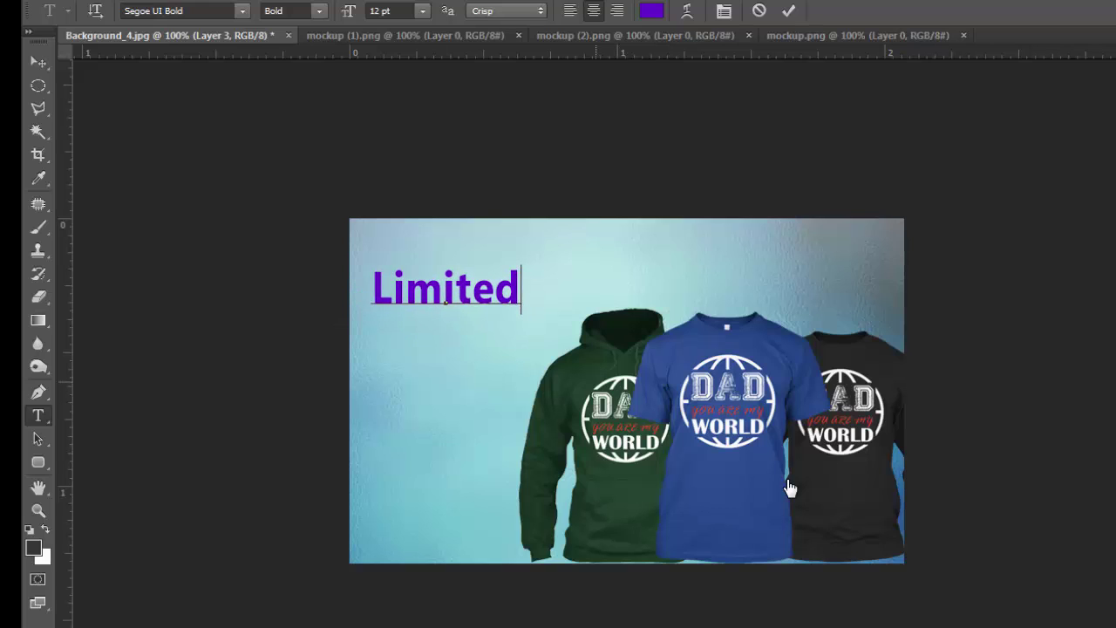
key("Return")
type("Addition")
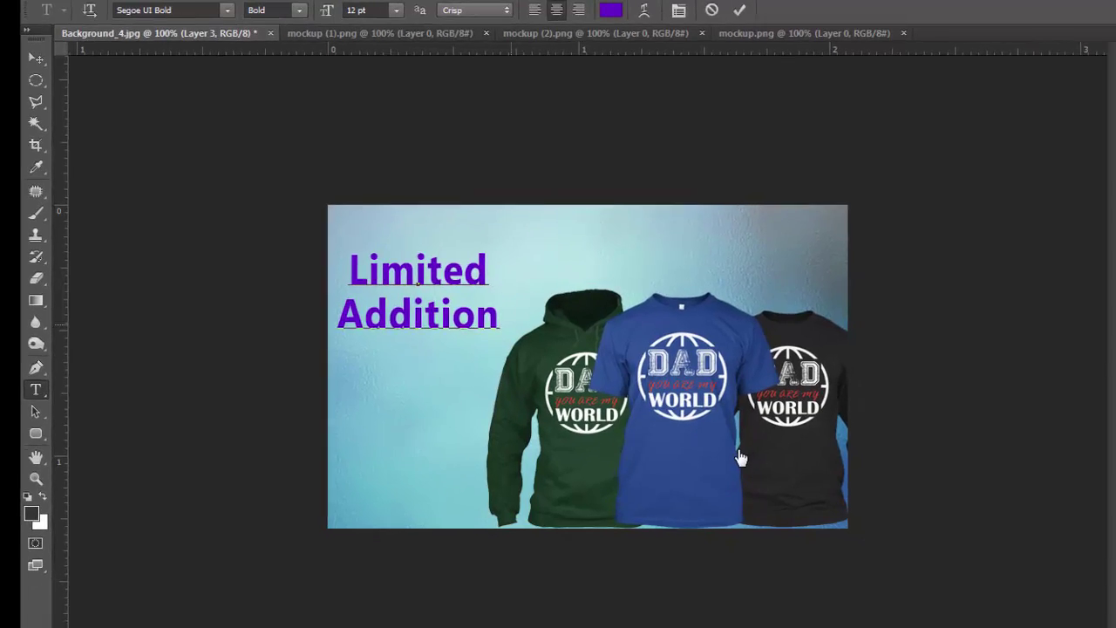
- Change the colour of the "Limited Addition" text to white
key("ctrl+a")
left_click(611, 9)
left_click_drag(965, 147, 964, 284)
left_click_drag(899, 293, 899, 293)
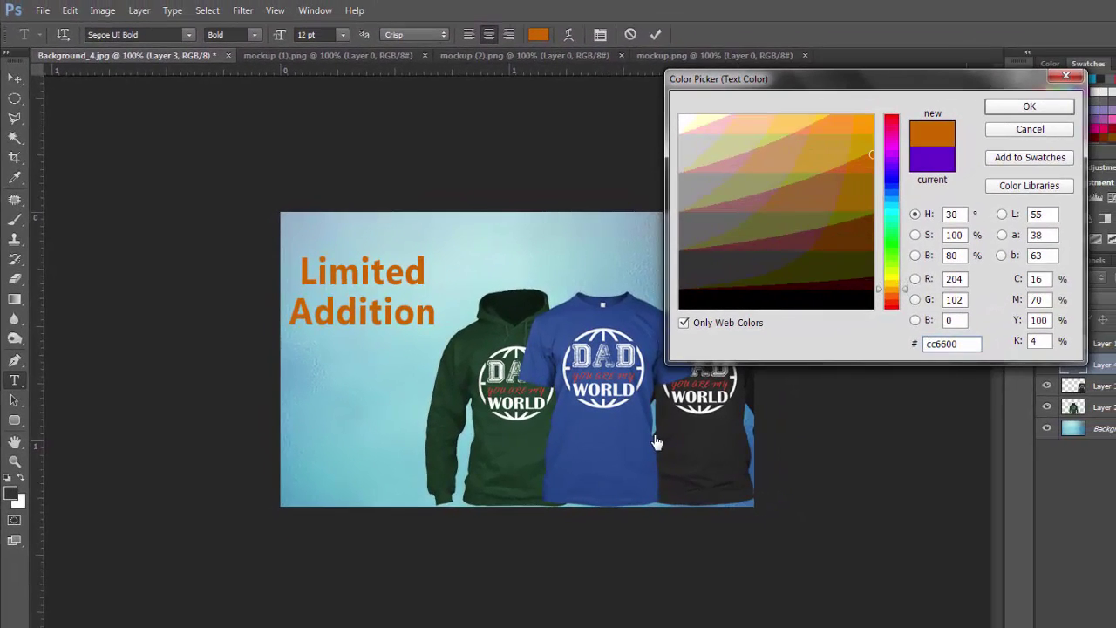
left_click(687, 115)
left_click(1037, 104)
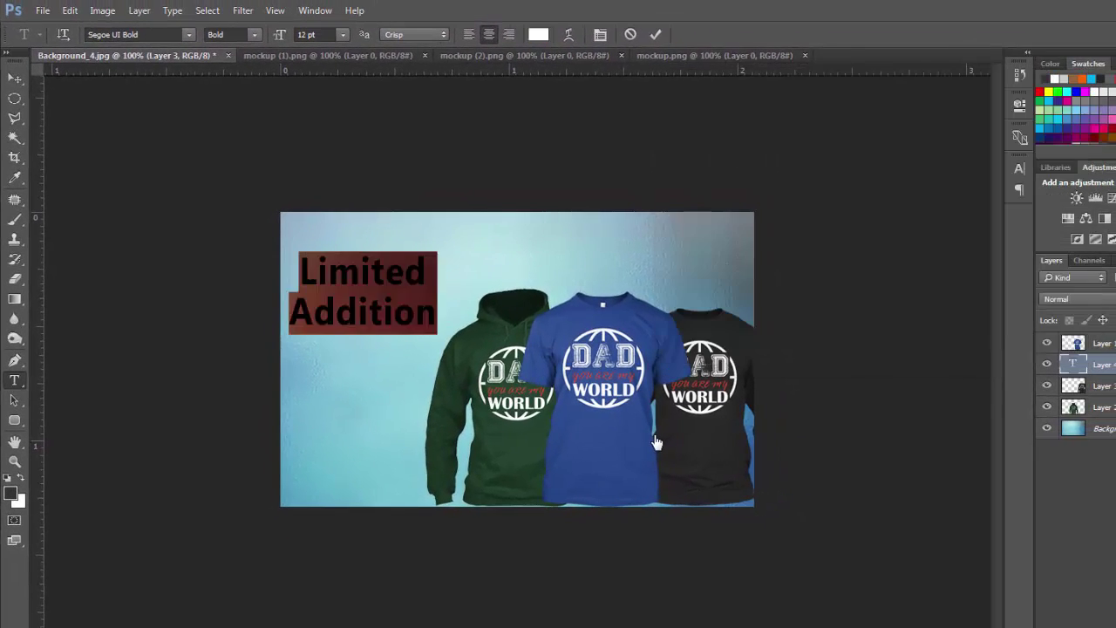
key("ctrl+Return")
key("v")
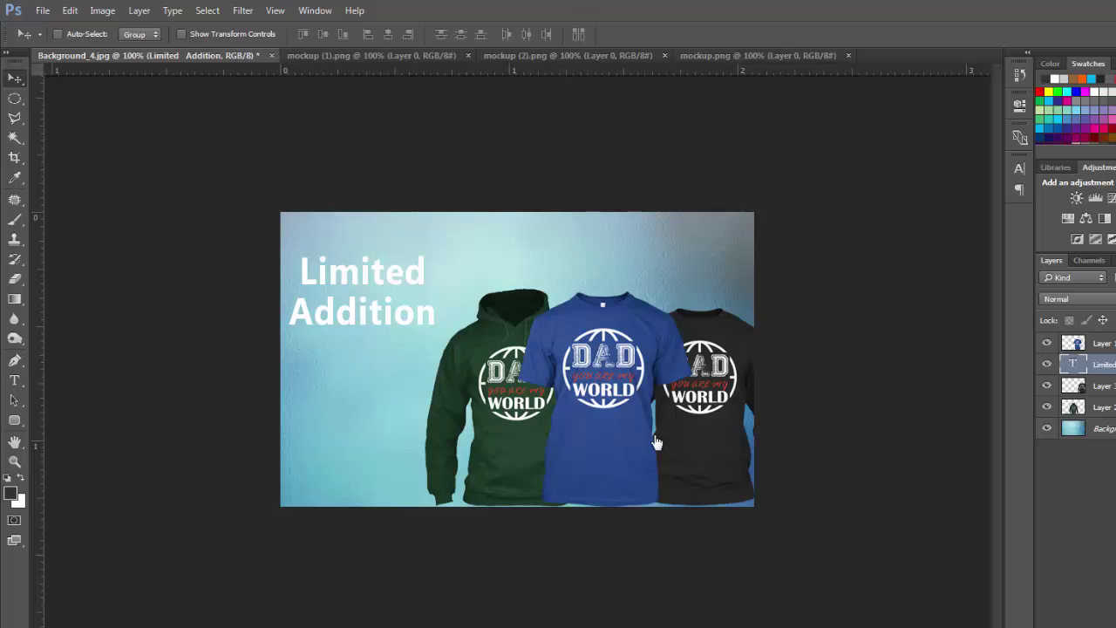
- Add a new layer beneath the "Limited Addition" text and paint a light orange patch behind it with a 92 px textured brush
key("ctrl+shift+alt+n")
left_click_drag(1090, 365, 1090, 395)
key("b")
left_click(11, 493)
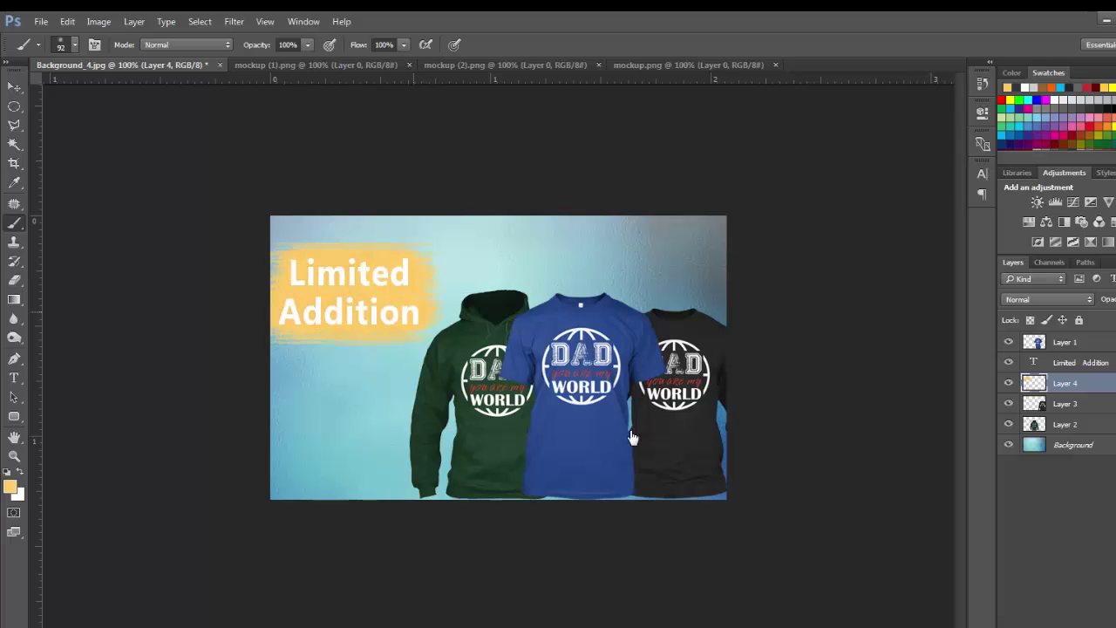
key("v")
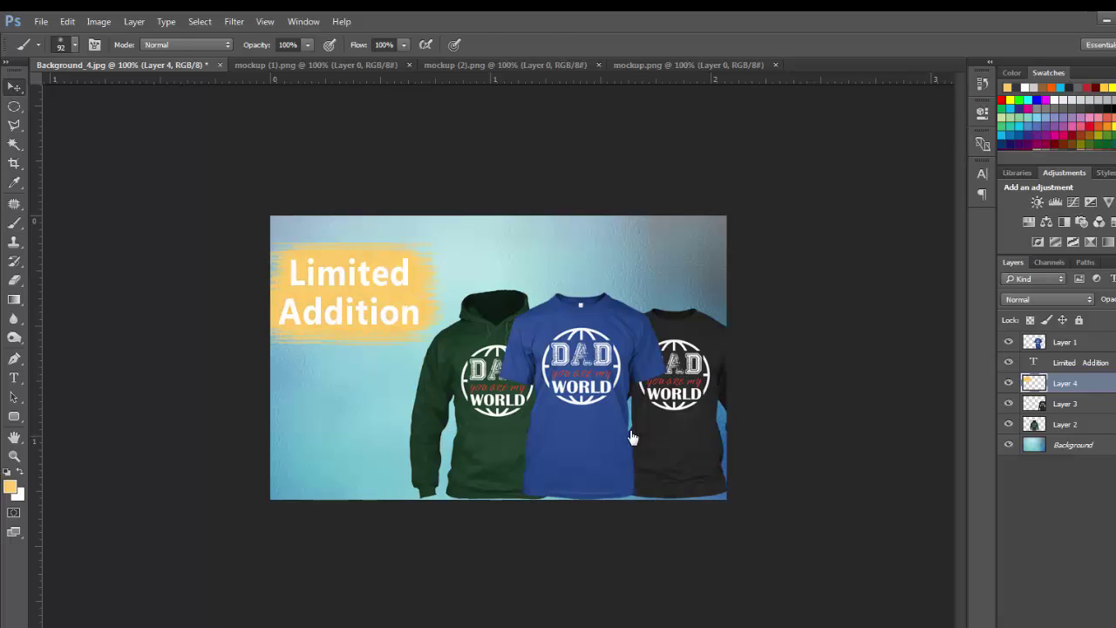
- Apply a drop shadow to the "Limited Addition" text layer with 3 px distance, 7% spread and 6 px size
key("alt+bracketright")
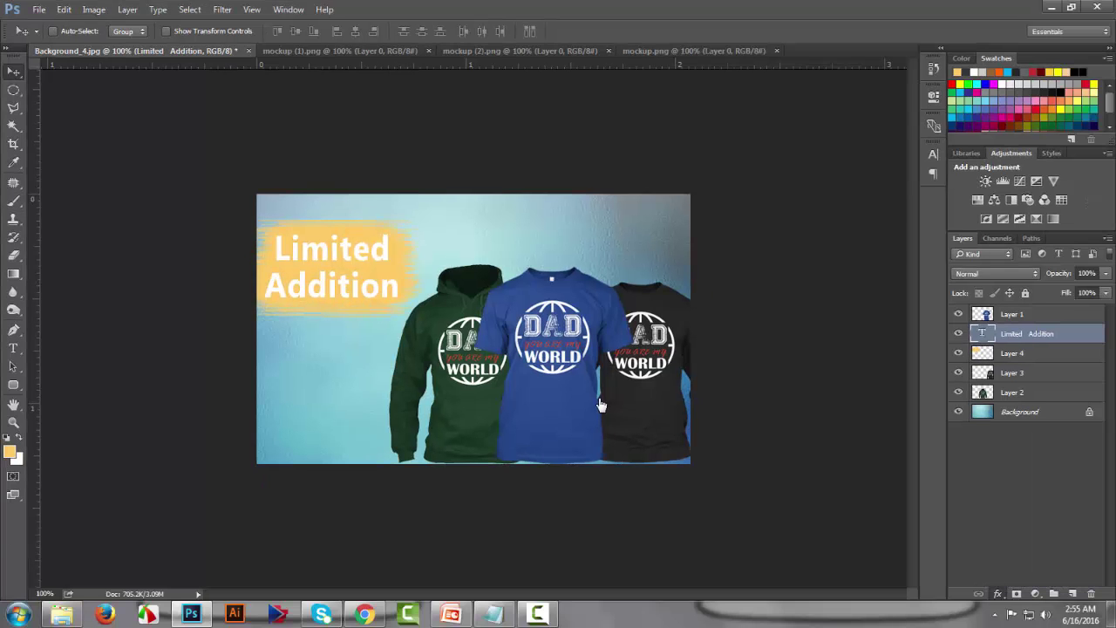
key("alt+l")
key("y")
key("d")
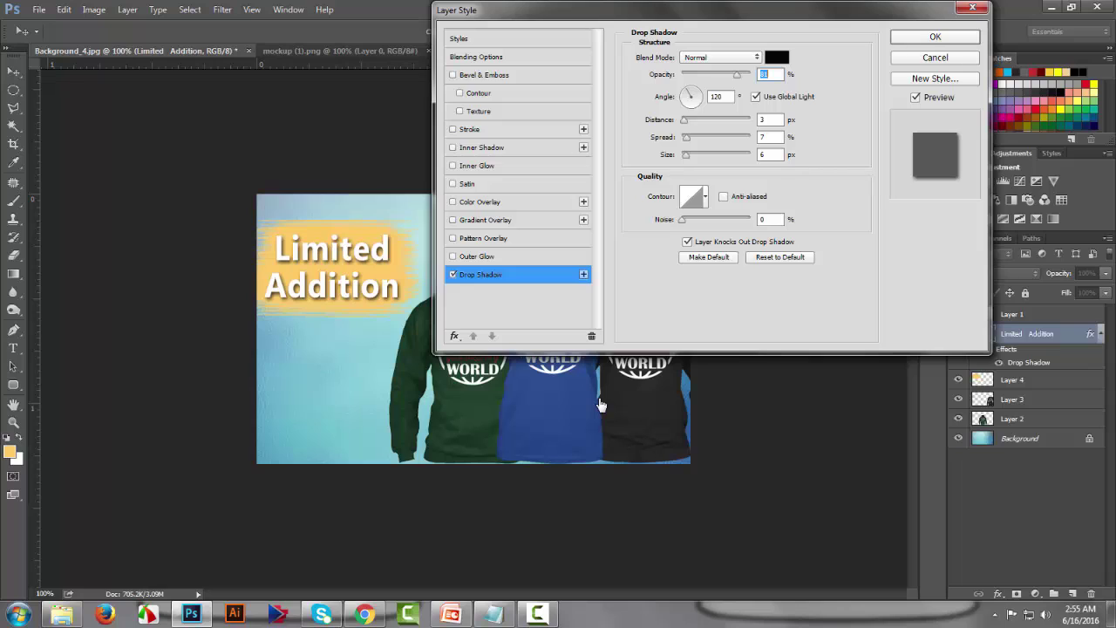
key("s")
key("s")
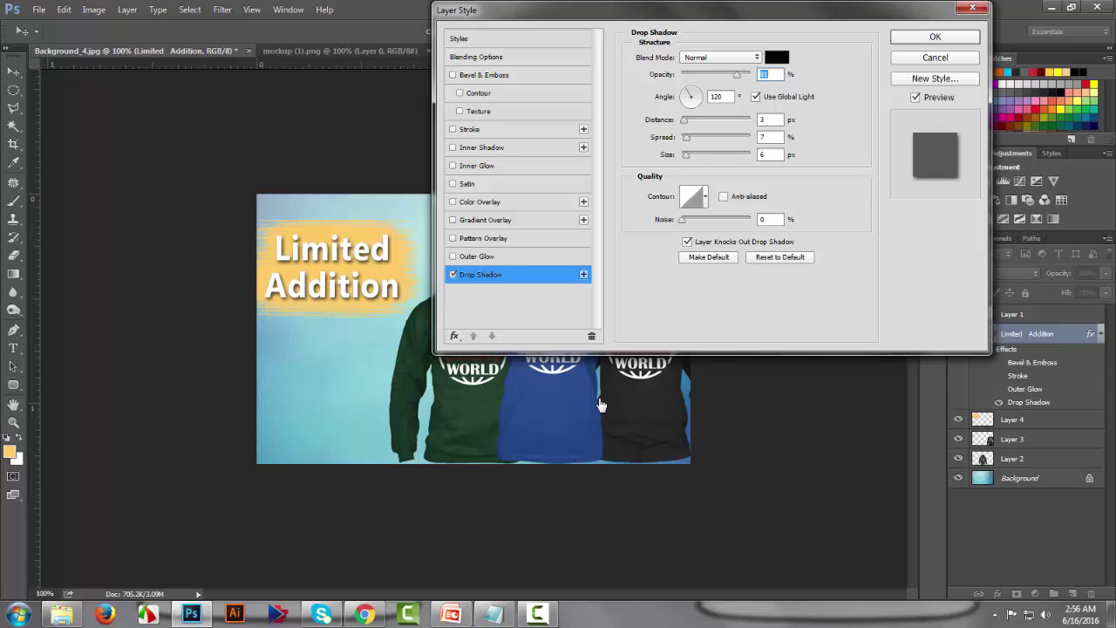
key("Return")
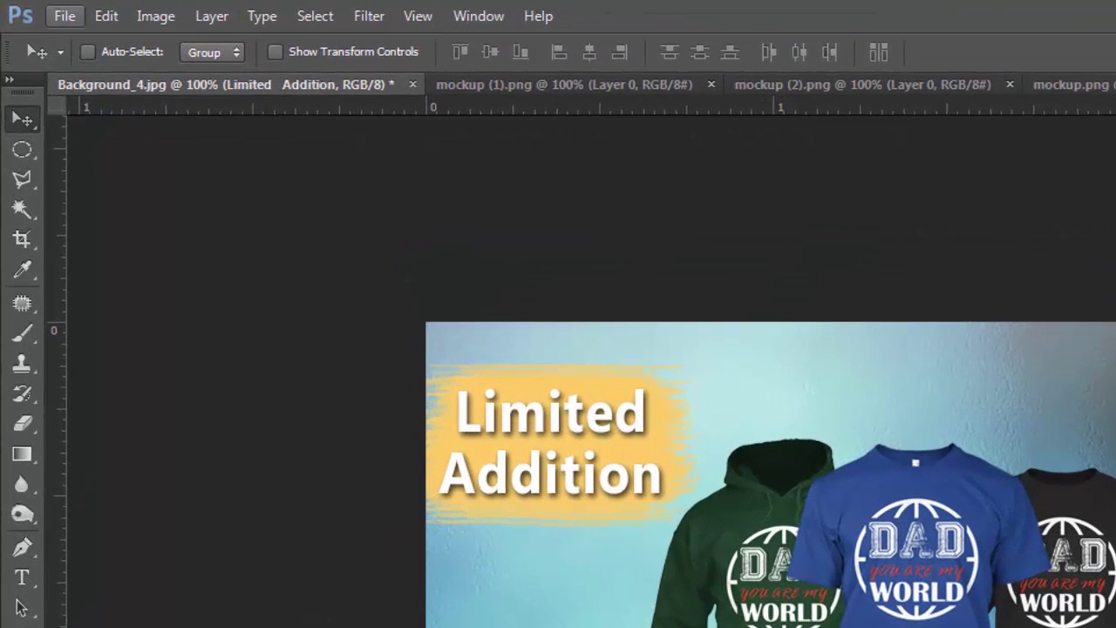
- Export the ad image for web with the JPEG High preset, saving it to the Desktop as "For Fb"
left_click(64, 15)
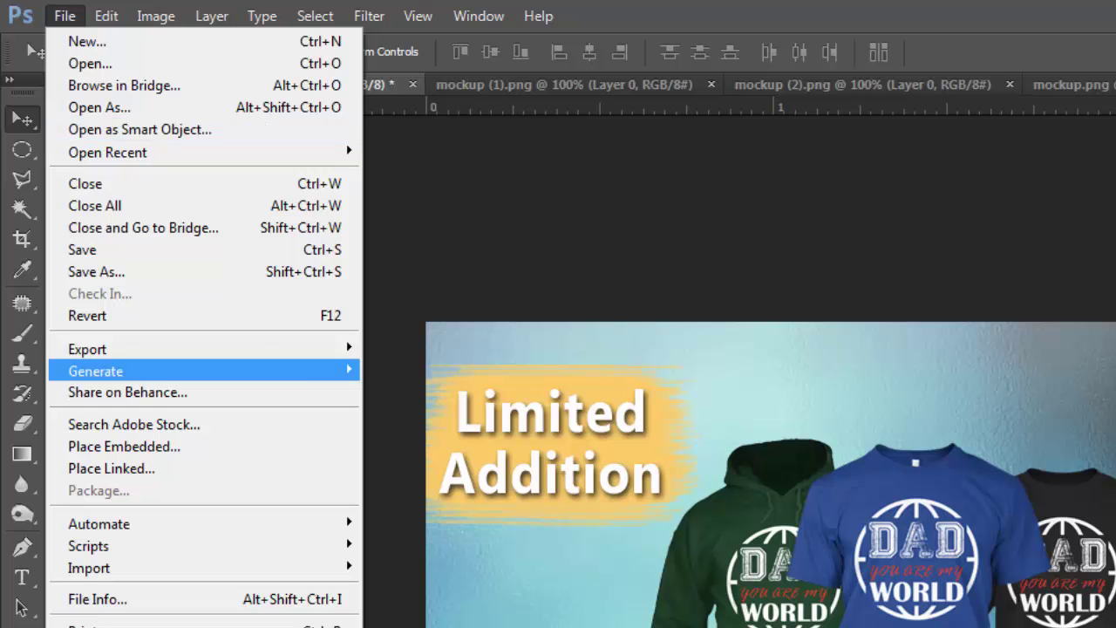
mouse_move(139, 348)
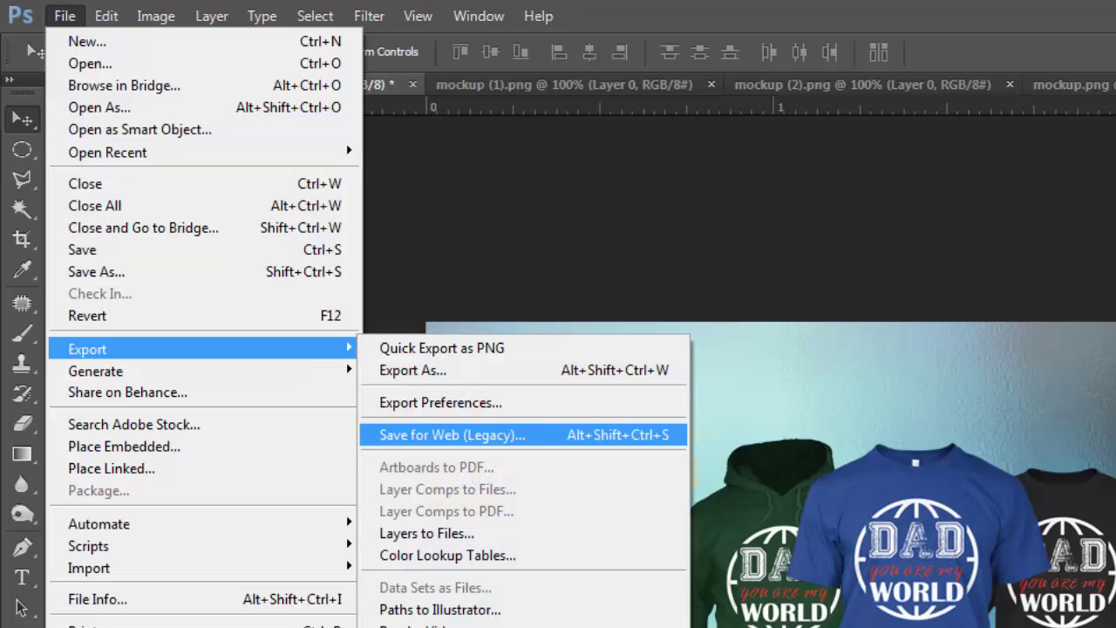
left_click(452, 434)
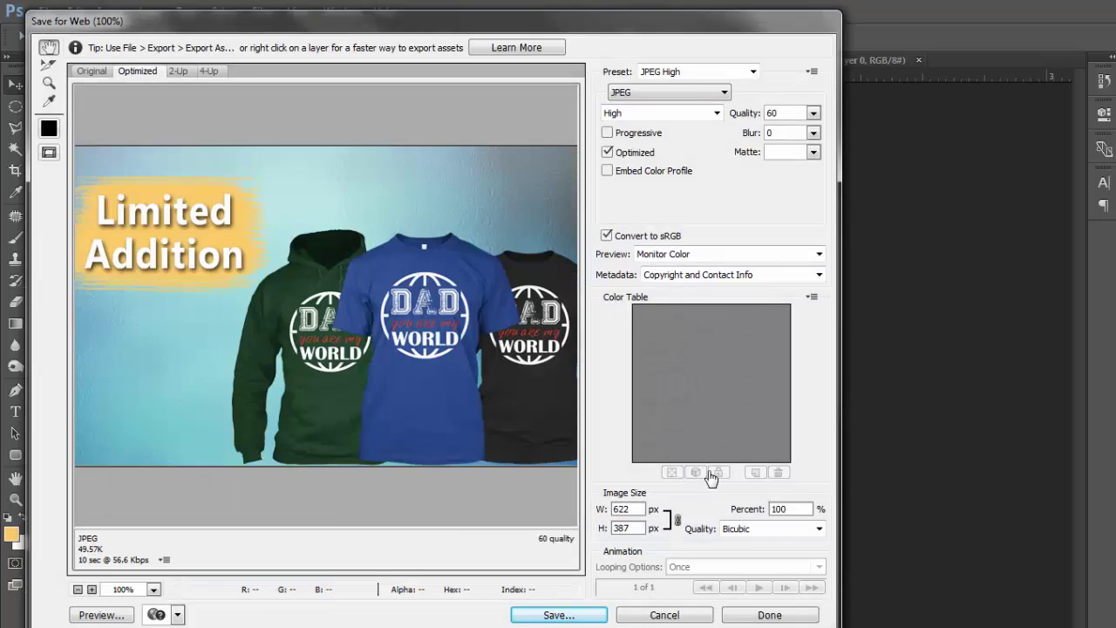
key("Return")
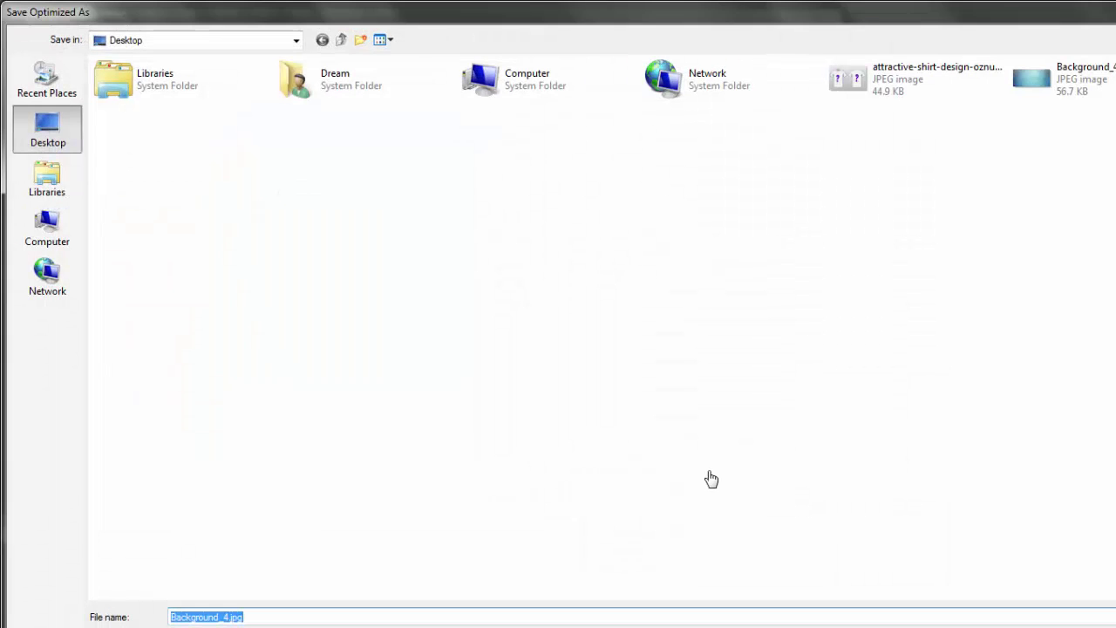
type("For F")
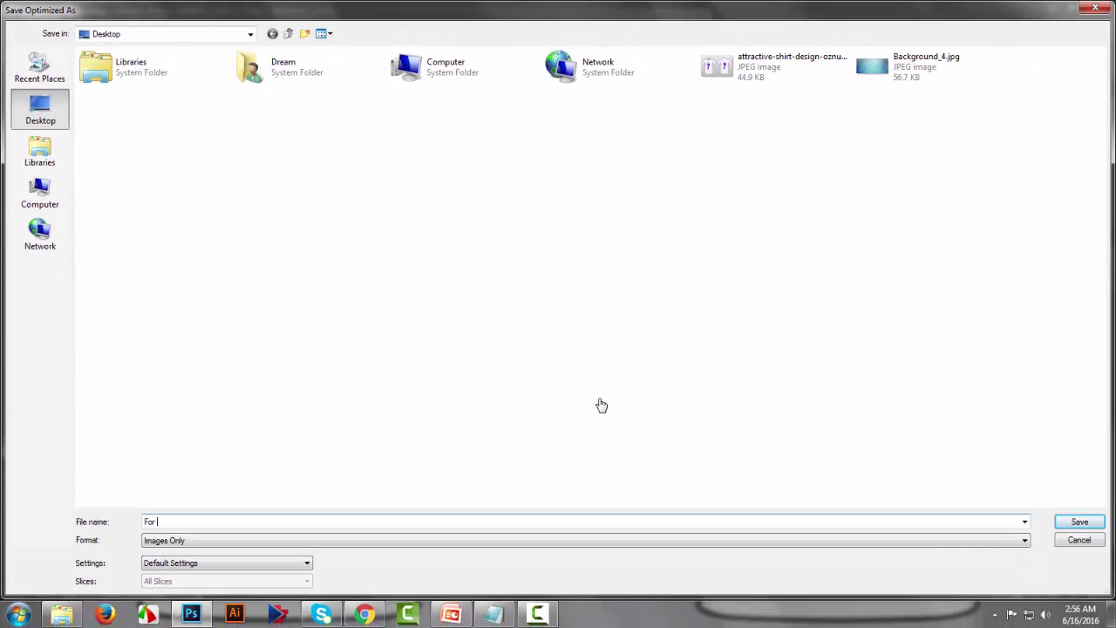
type("b")
key("Return")
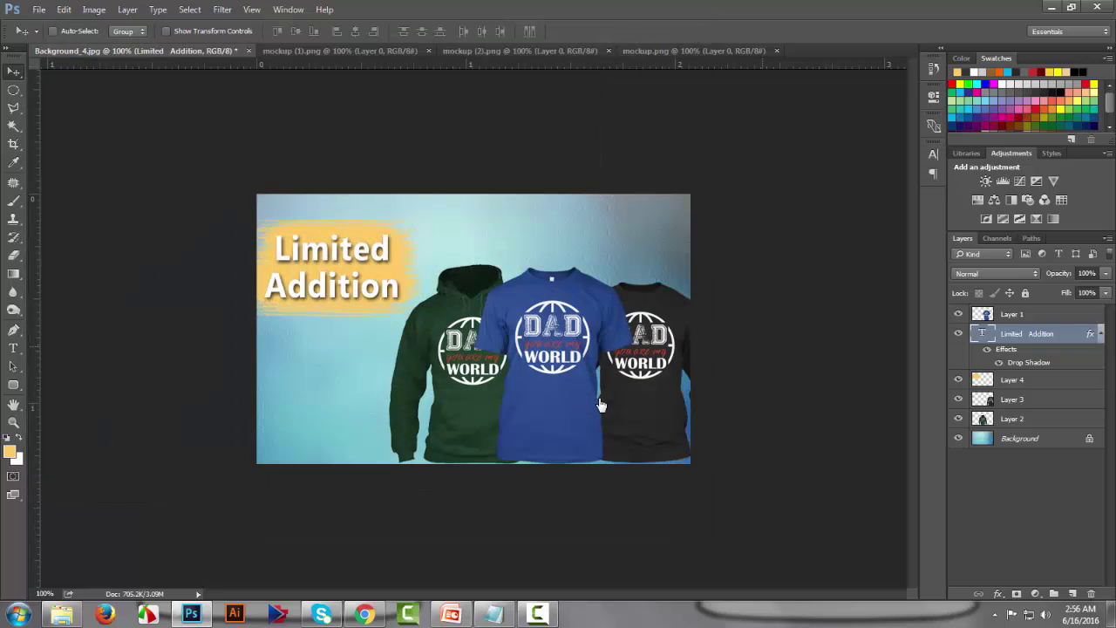
- Switch to the PowerPoint Steps slide and go over the "Create design for" items and the final Font Finding item
key("alt+Tab")
key("alt+Tab")
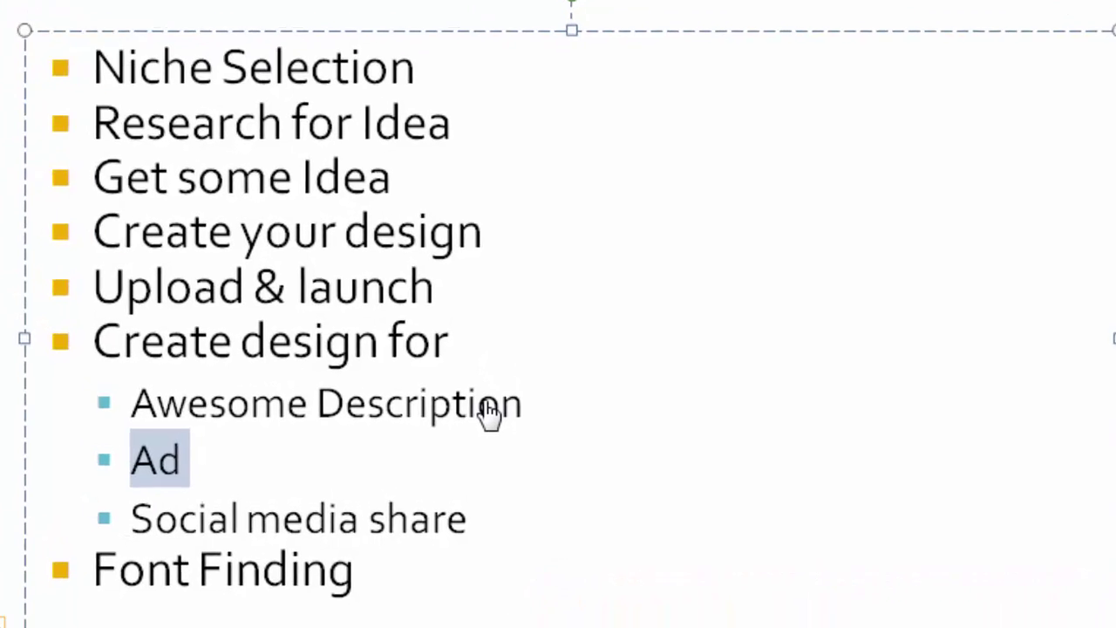
left_click(487, 408)
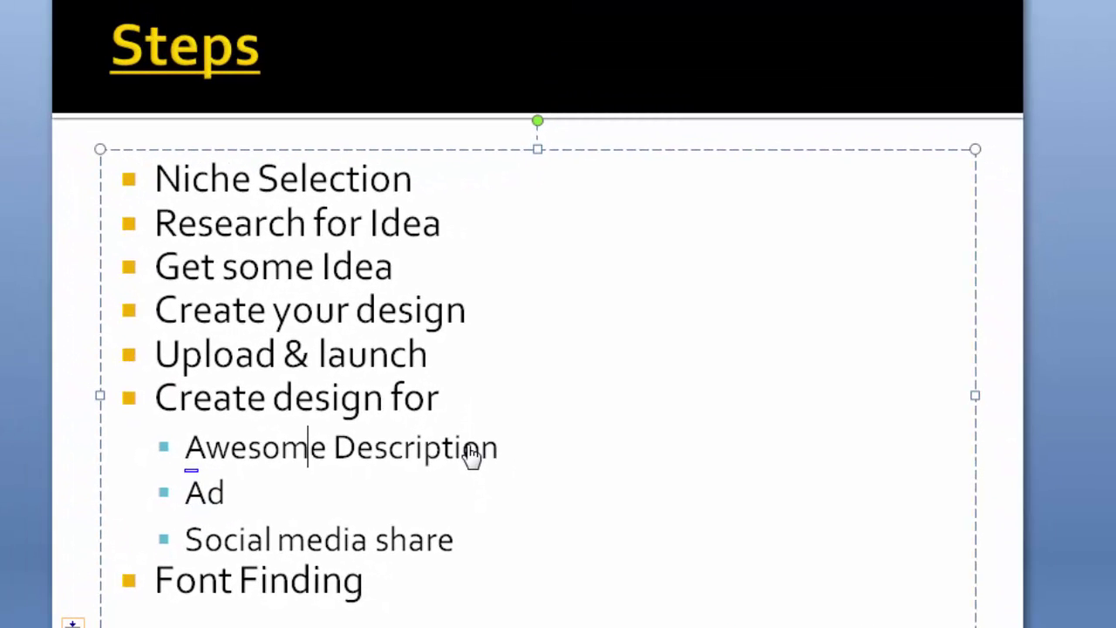
key("ctrl+End")
key("shift+Home")
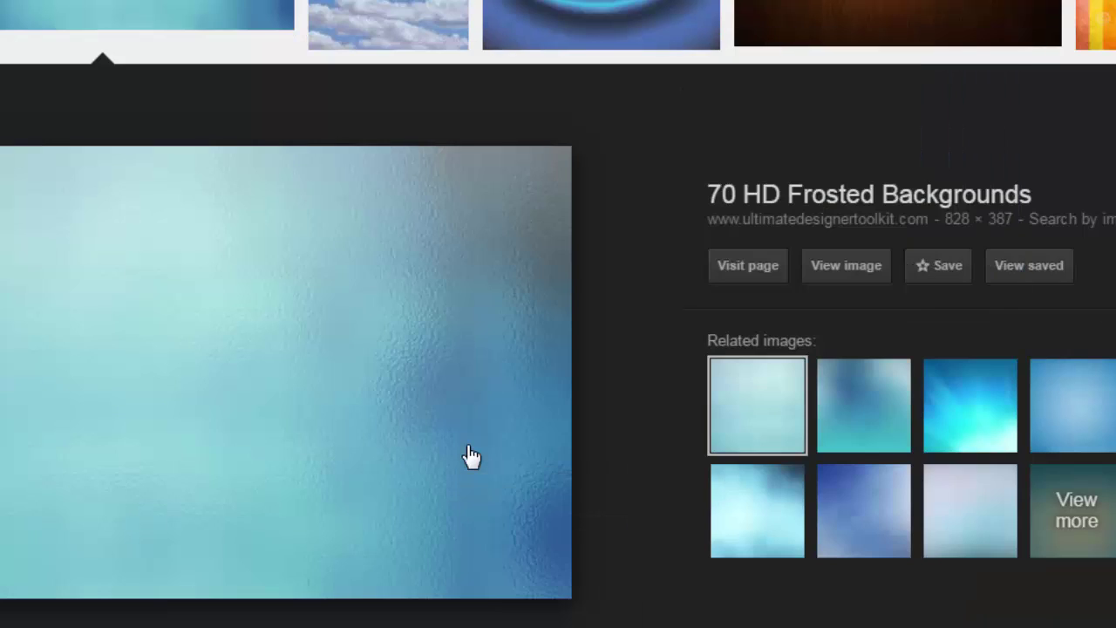
scroll(471, 456, "up", 5)
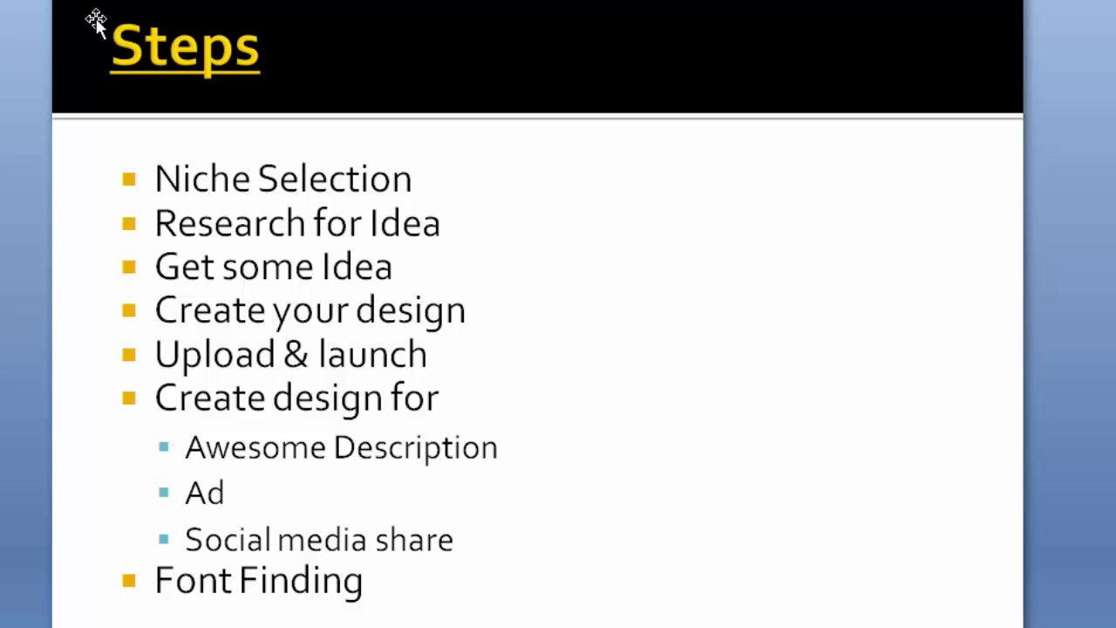
- Capture a screenshot of the slide's "Steps" title and save it to the Desktop as Screenshot_1.png
key("Print")
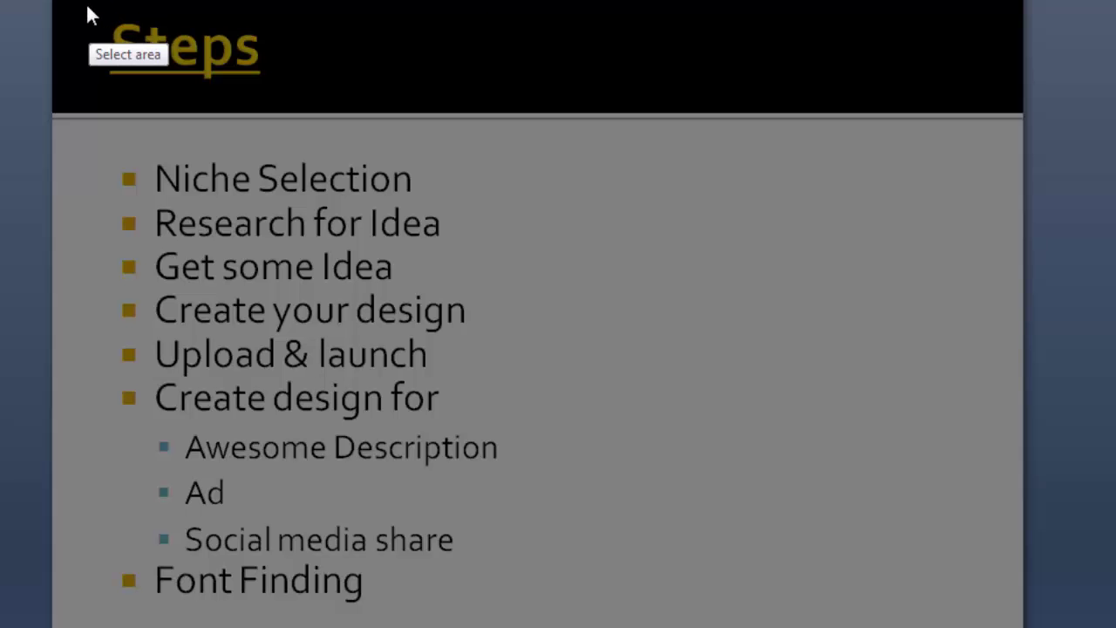
left_click_drag(88, 5, 314, 91)
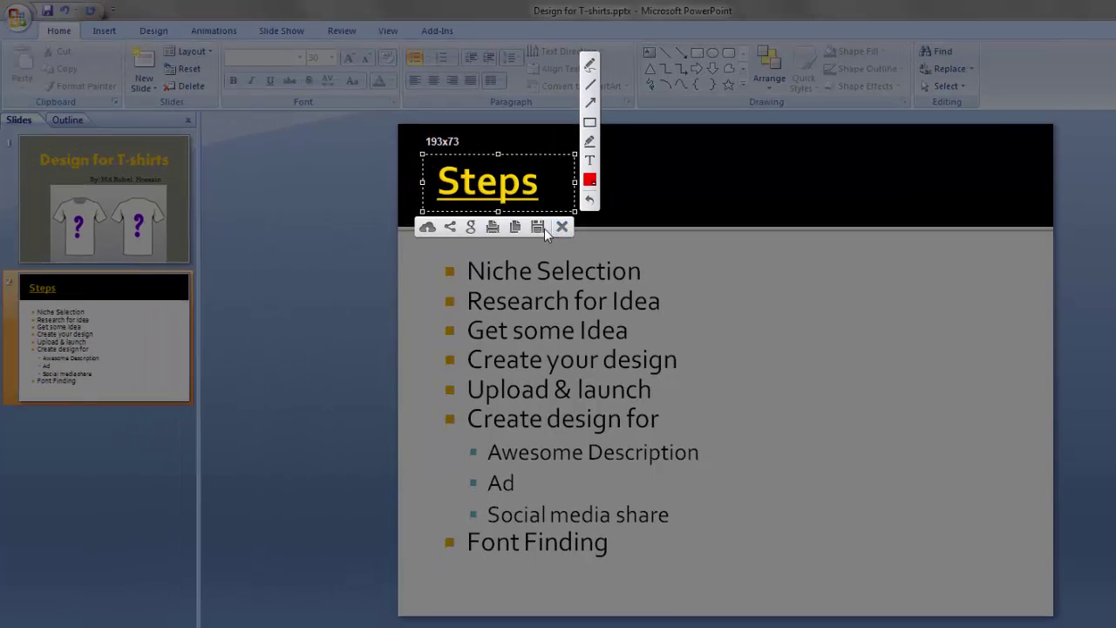
left_click(538, 227)
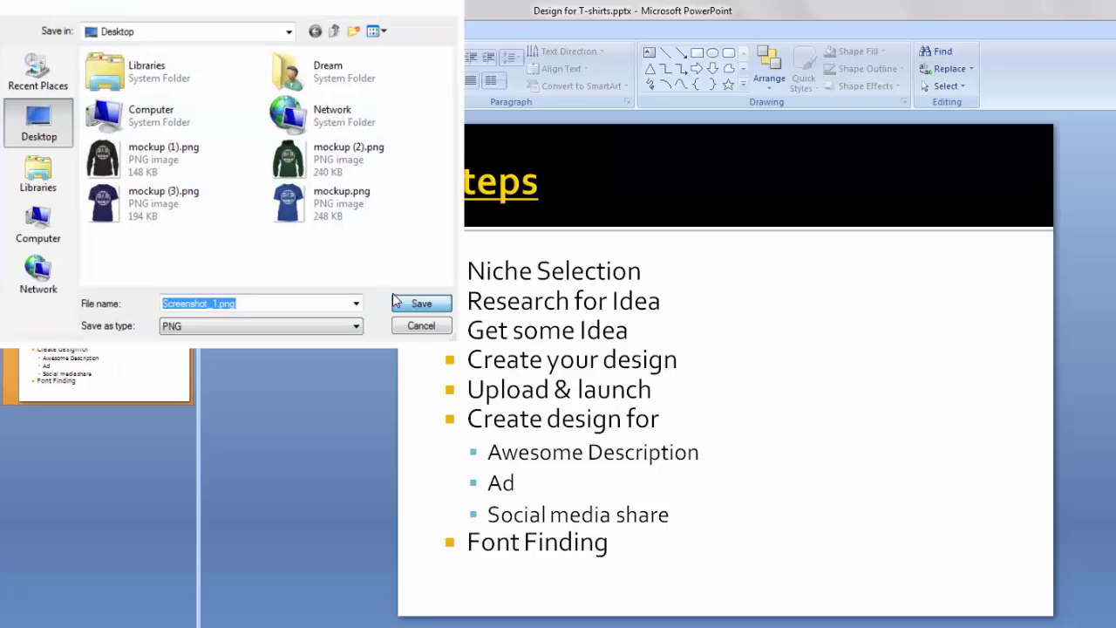
left_click(397, 302)
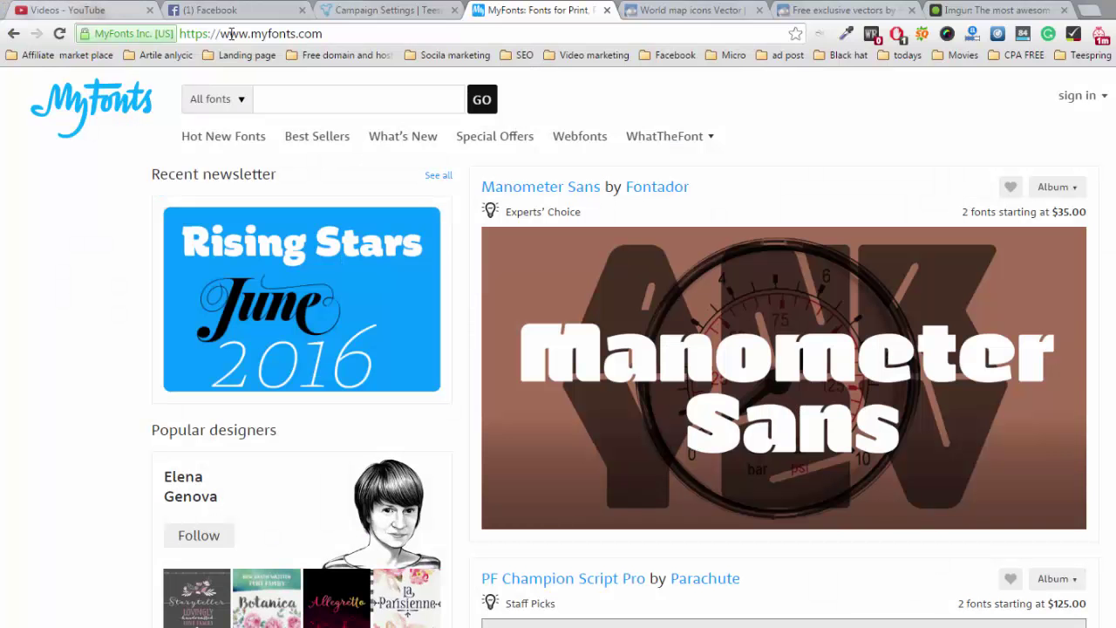
- Choose Screenshot_1.png as the image to upload to WhatTheFont on the MyFonts site in the browser
left_click(660, 134)
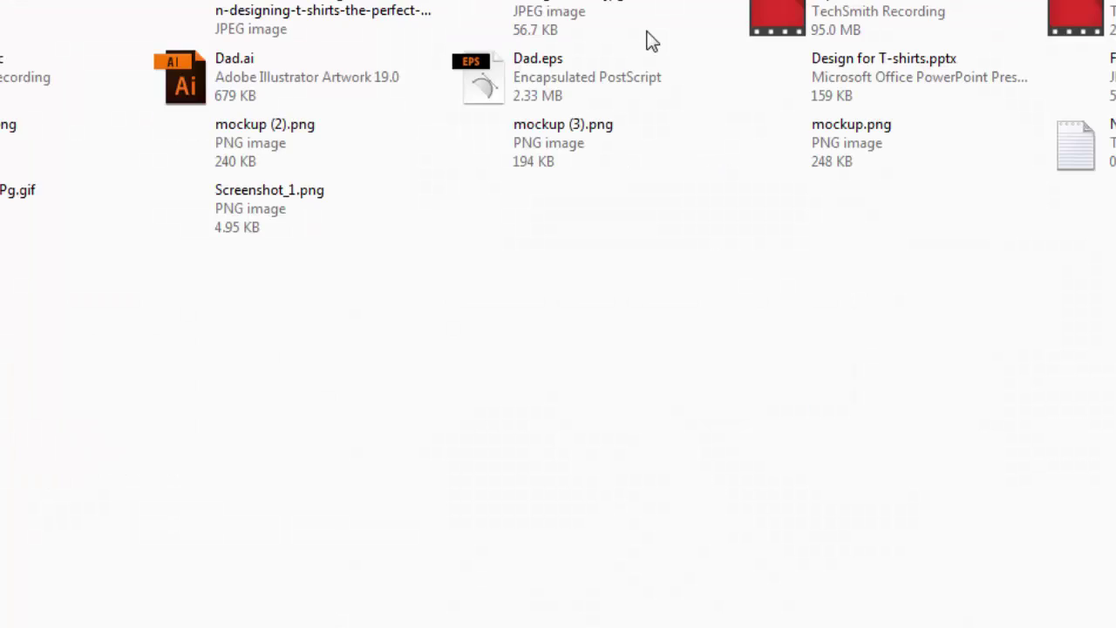
left_click(295, 209)
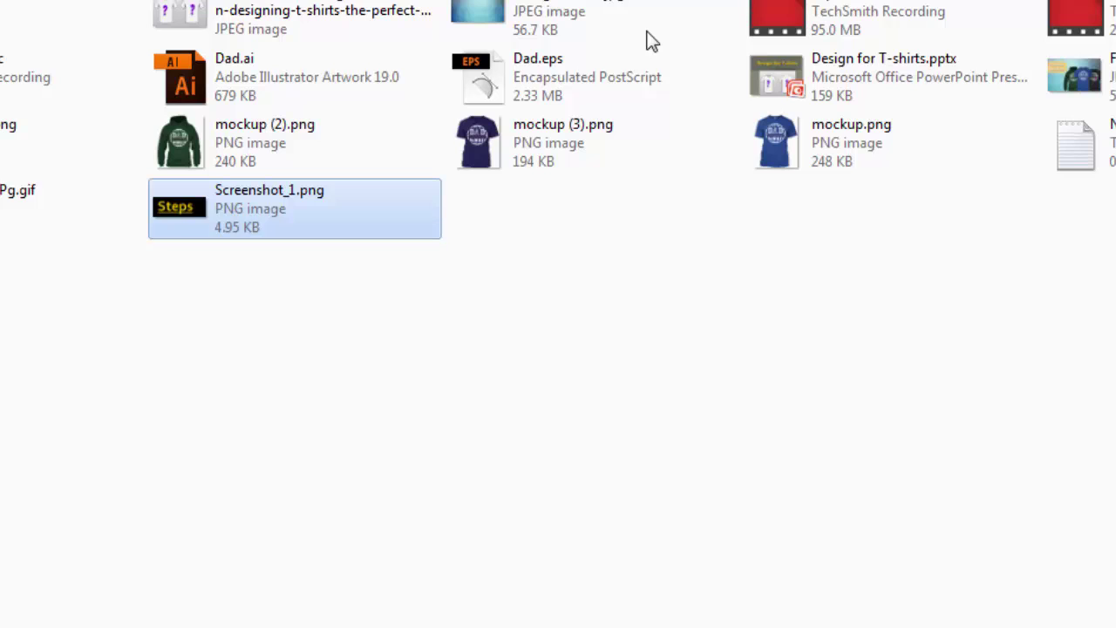
key("Return")
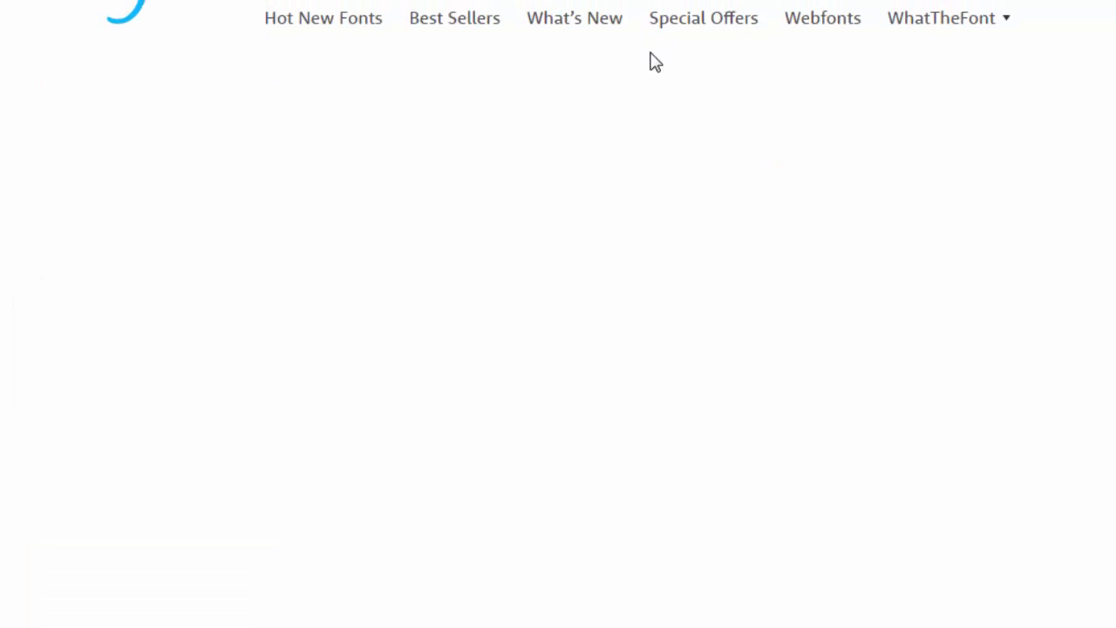
- Check the characters detected in the Steps image and submit them for font matching
scroll(664, 144, "down", 1)
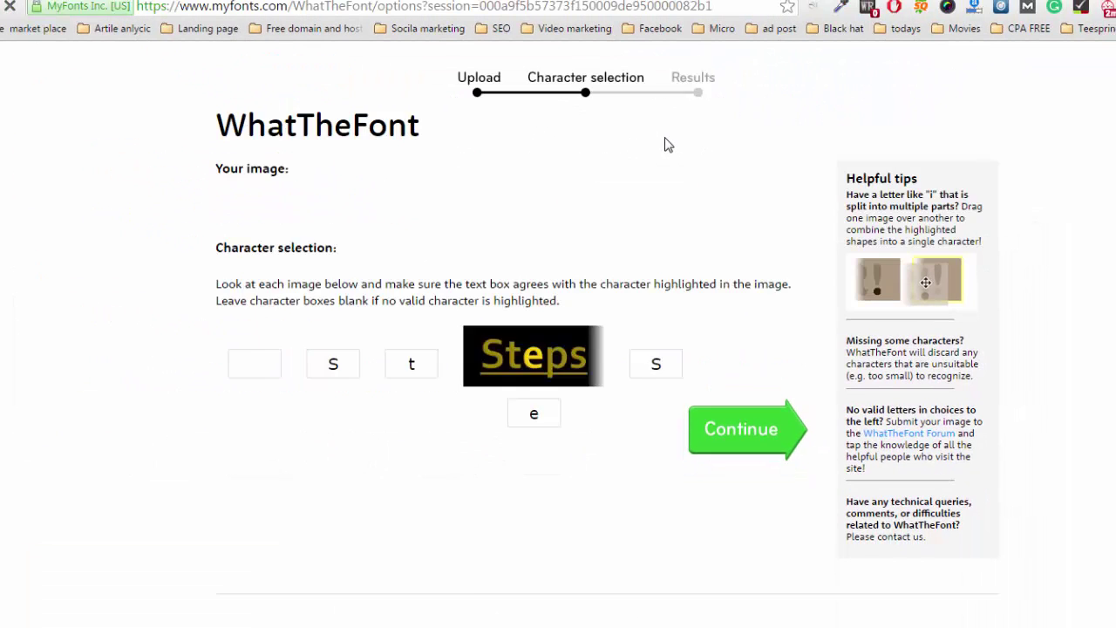
scroll(664, 144, "down", 1)
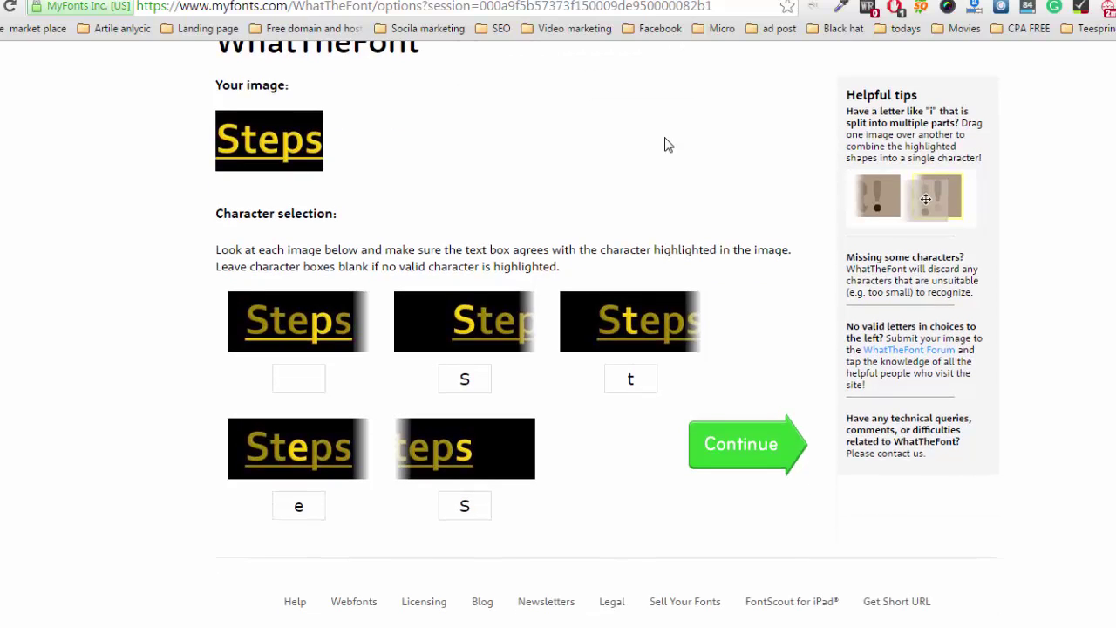
key("Tab")
key("Return")
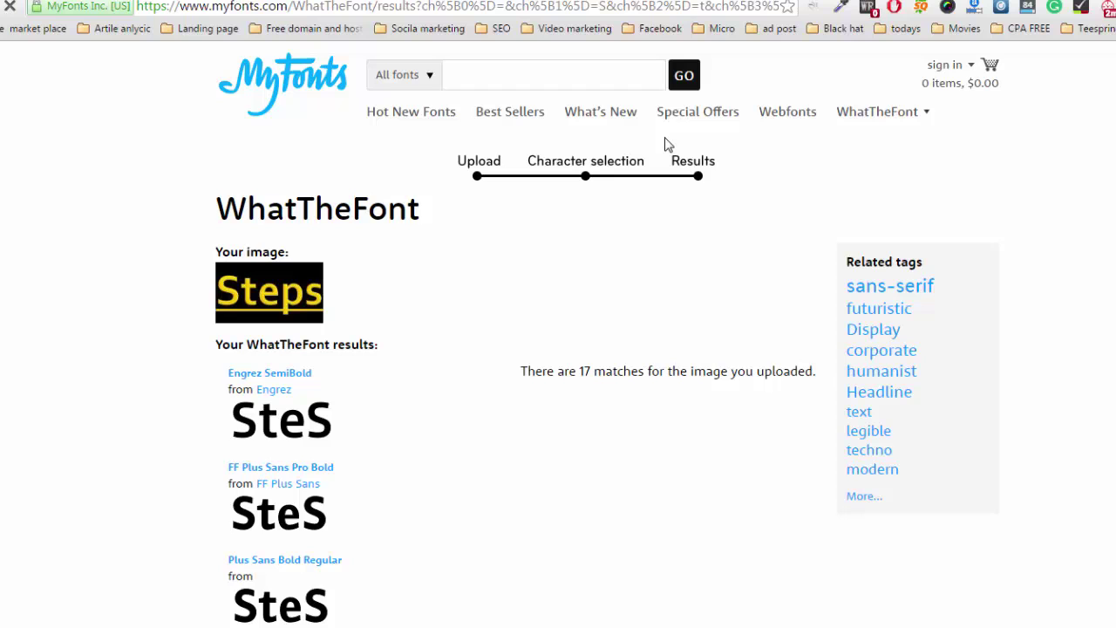
- Compare the WhatTheFont matches with the Steps image and open the Engrez SemiBold font page
scroll(668, 144, "down", 1)
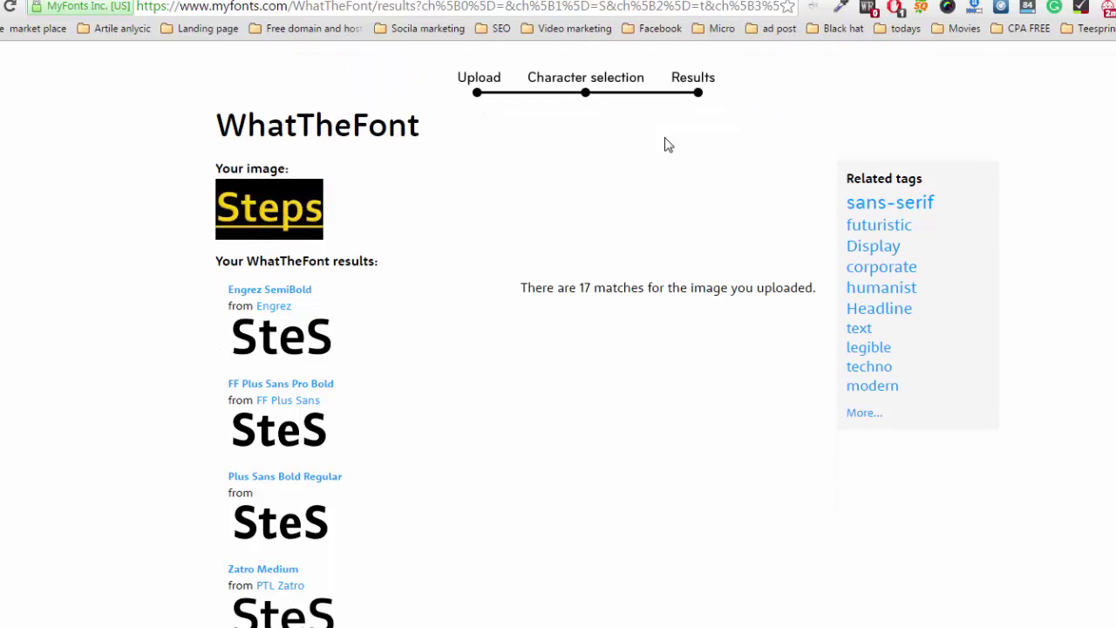
scroll(668, 144, "down", 5)
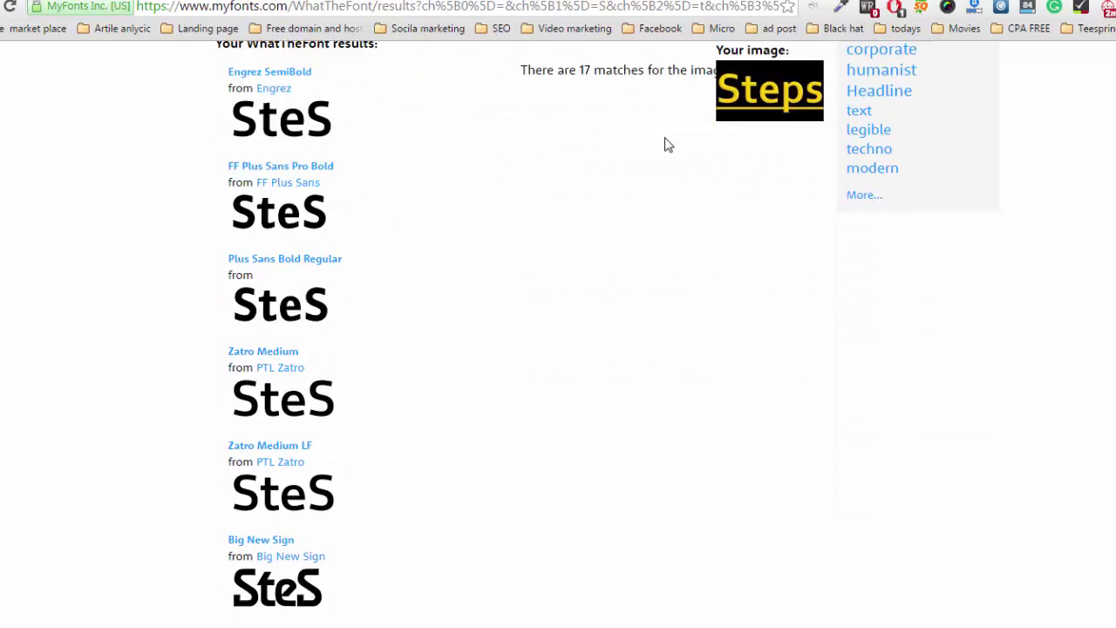
scroll(668, 144, "up", 4)
scroll(668, 144, "up", 1)
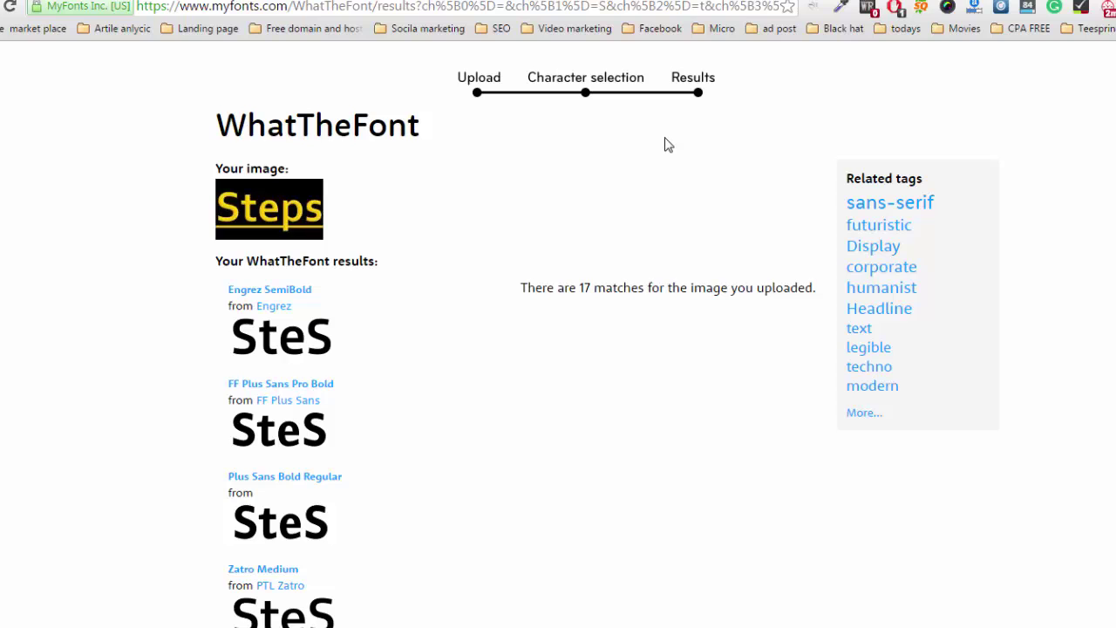
scroll(668, 144, "down", 1)
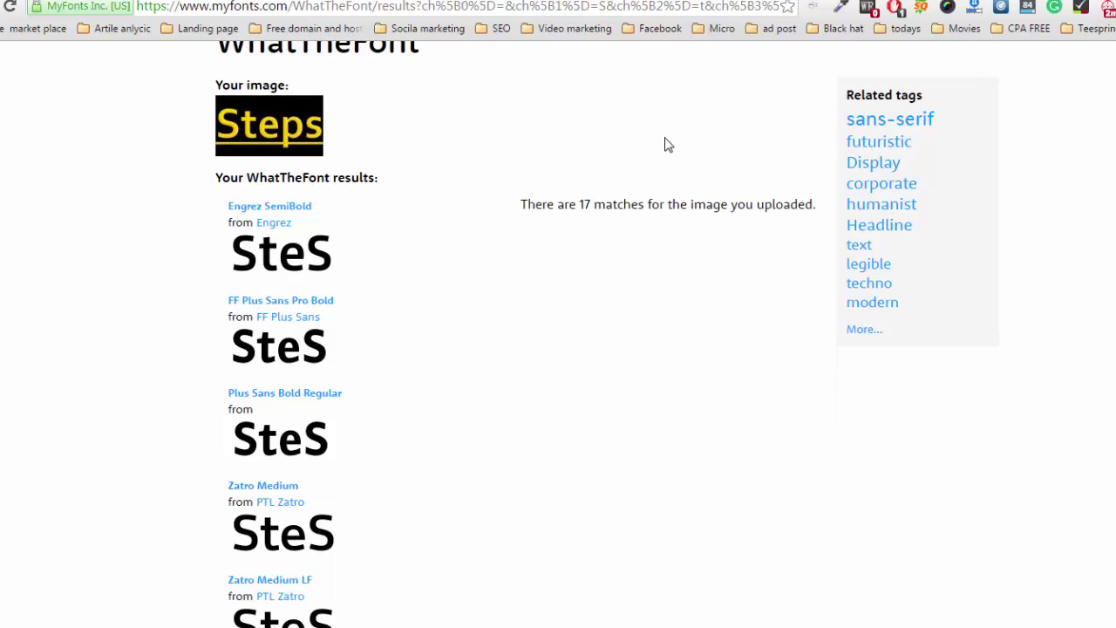
scroll(668, 144, "down", 2)
scroll(668, 144, "up", 3)
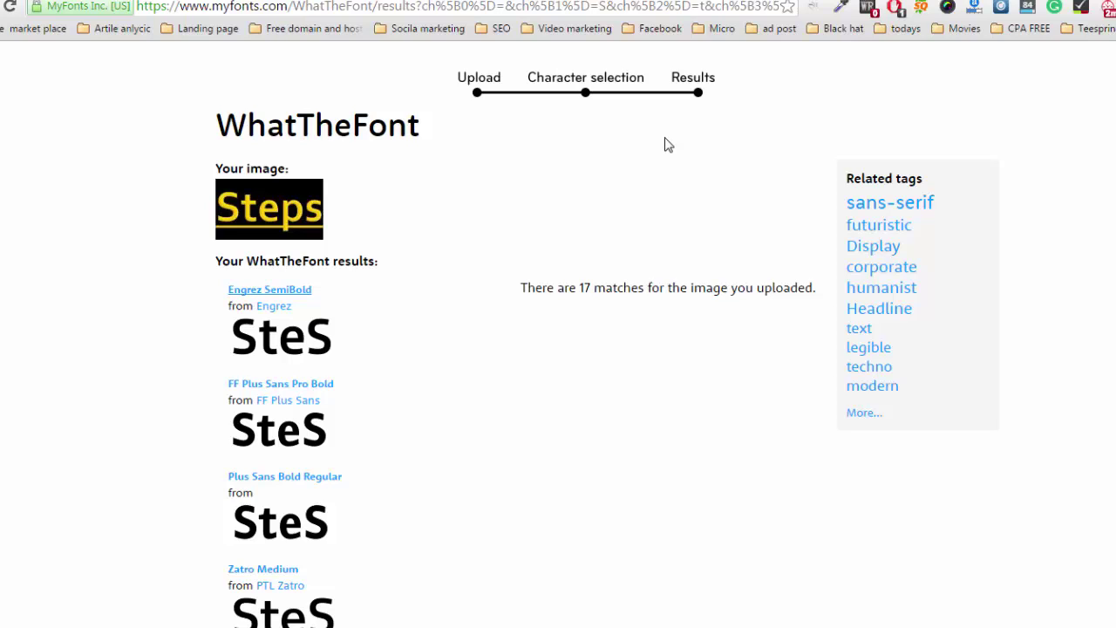
left_click(270, 289)
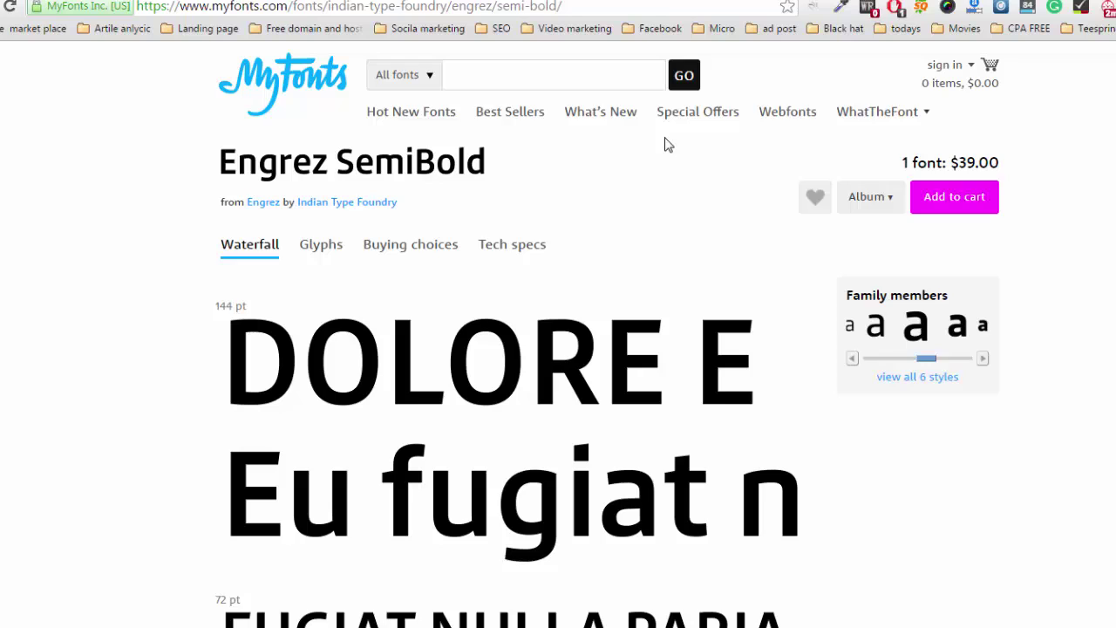
- Copy the family name Engrez from the font page and search Google for "engrez font free" in a new tab
key("ctrl+t")
left_click_drag(244, 202, 283, 202)
key("ctrl+c")
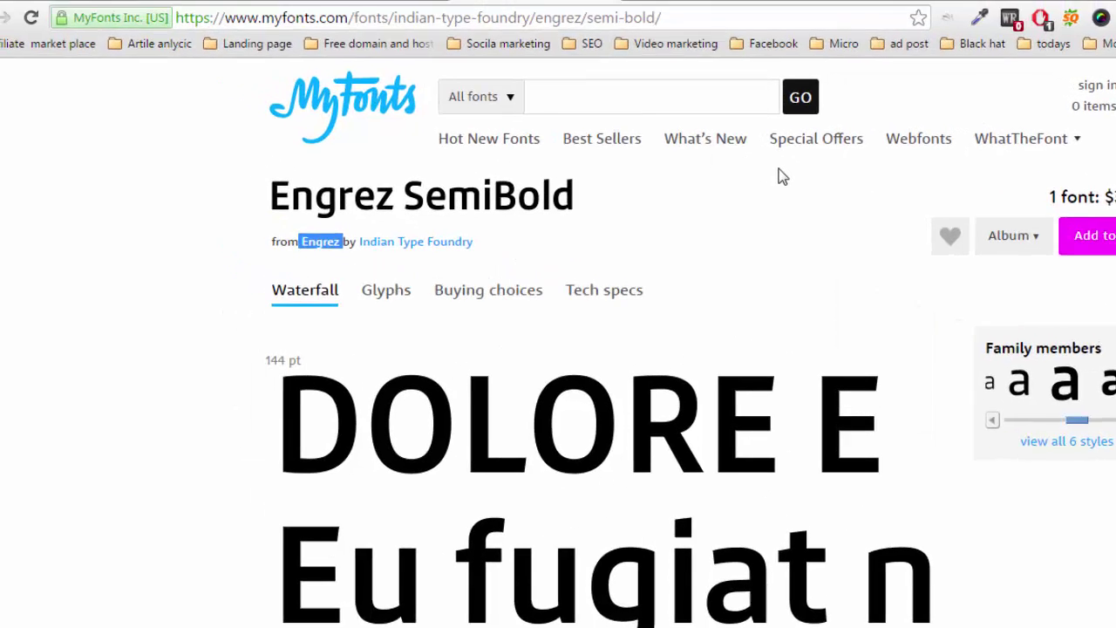
key("ctrl+t")
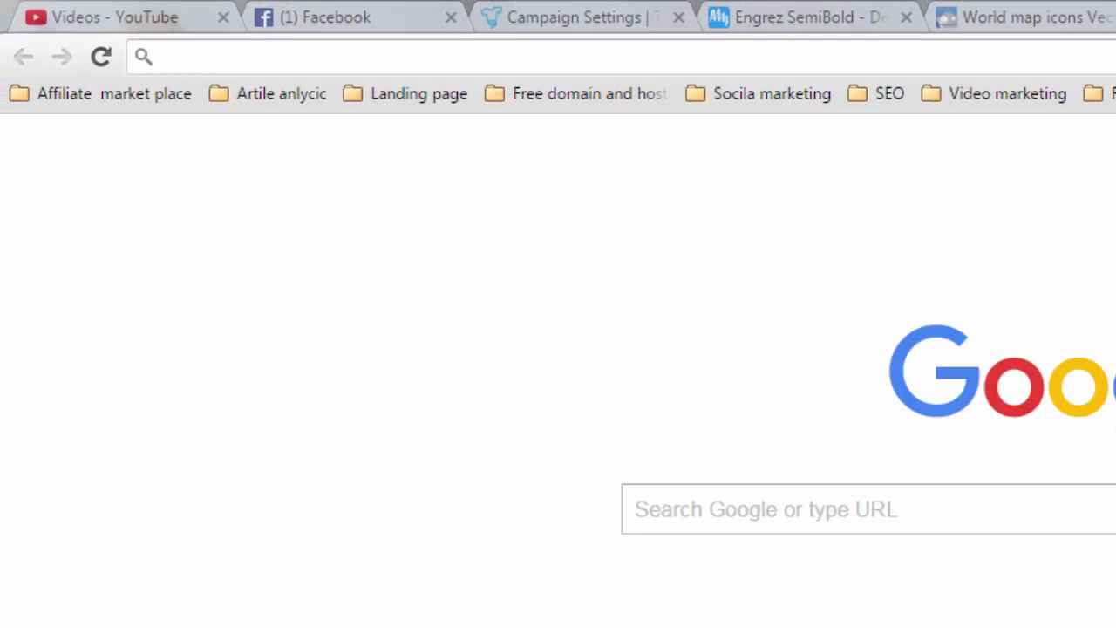
left_click(768, 509)
key("ctrl+v")
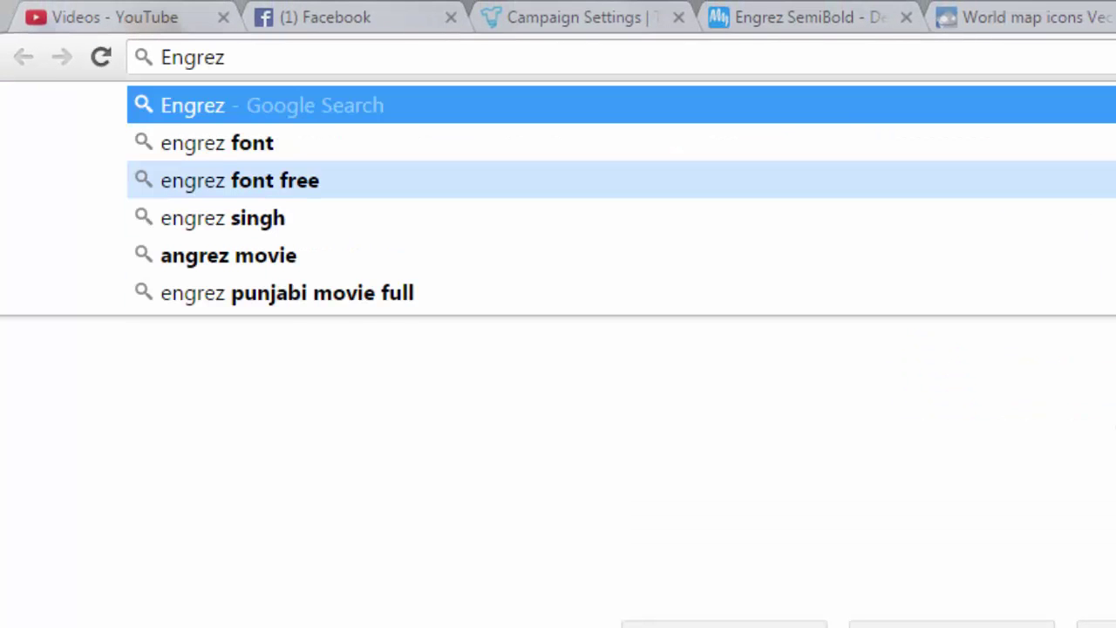
left_click(240, 179)
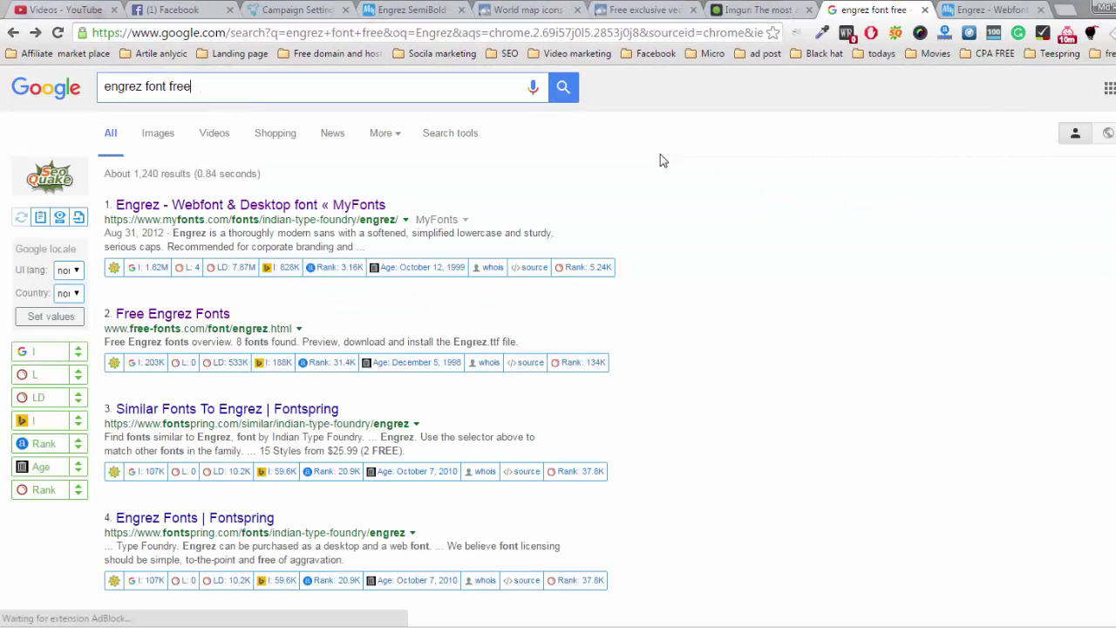
- Extend the Google search to "engrez font free download"
type("do")
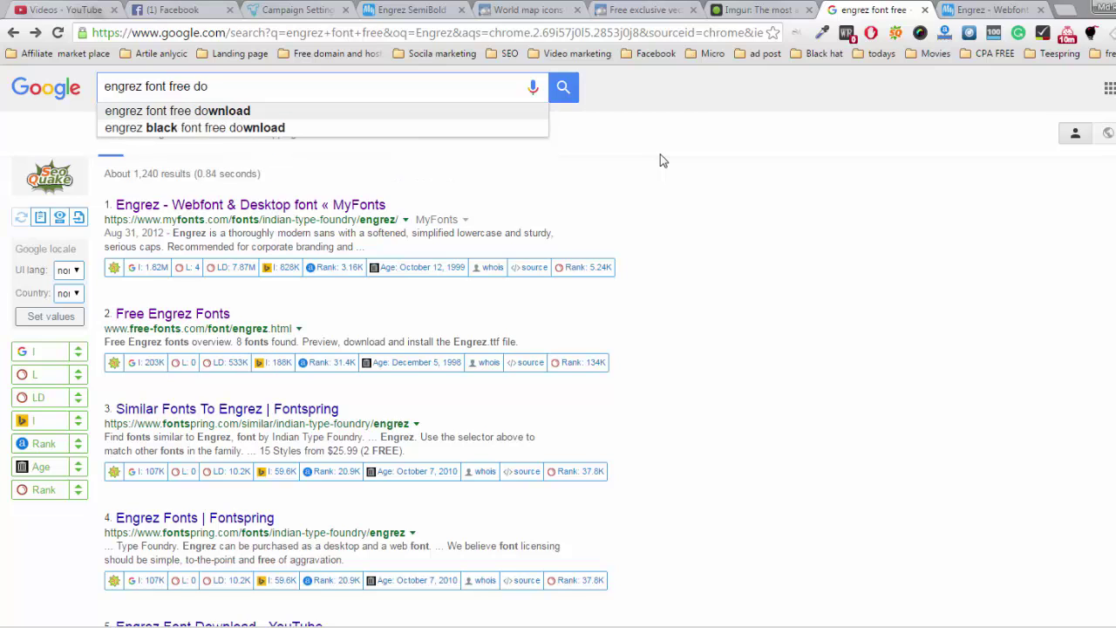
type("wnload")
key("Return")
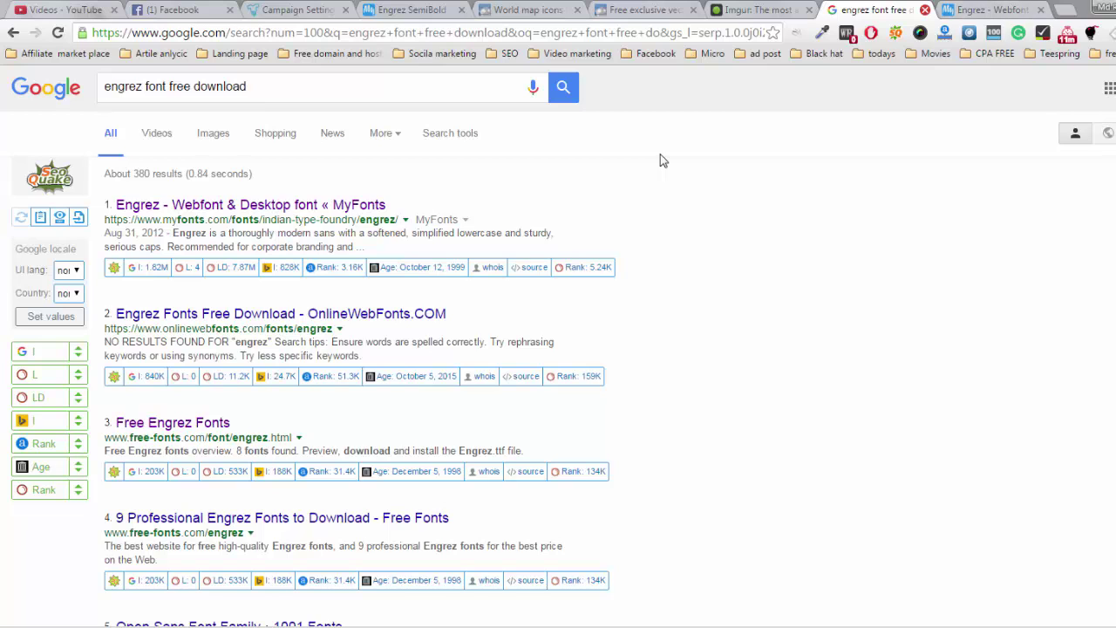
- Close the Google search, Engrez webfont and Imgur tabs
key("ctrl+w")
key("ctrl+w")
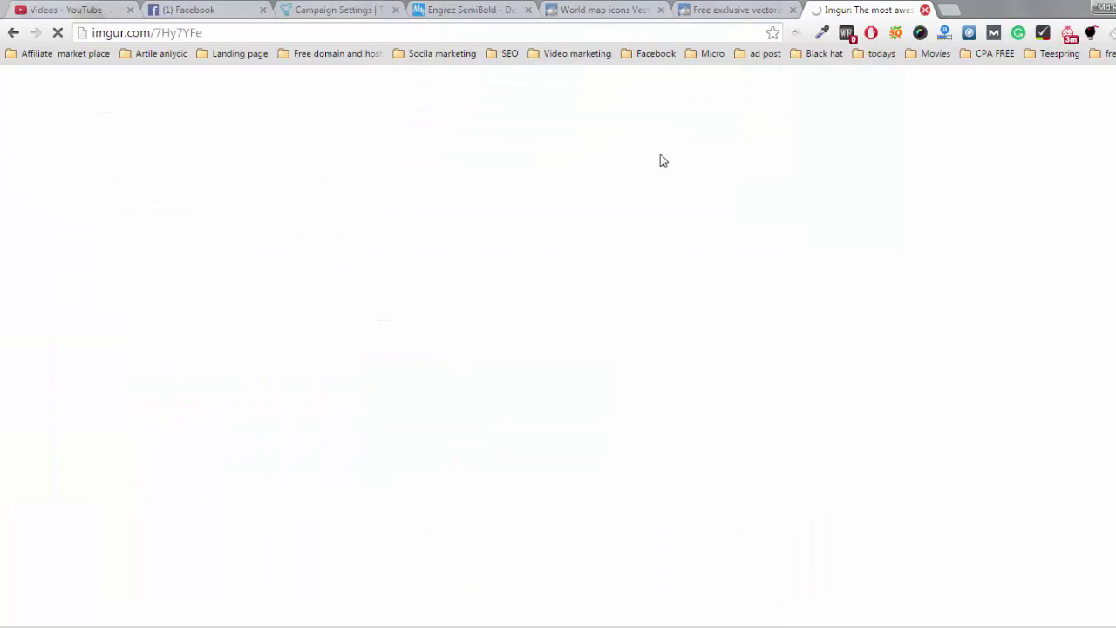
key("ctrl+w")
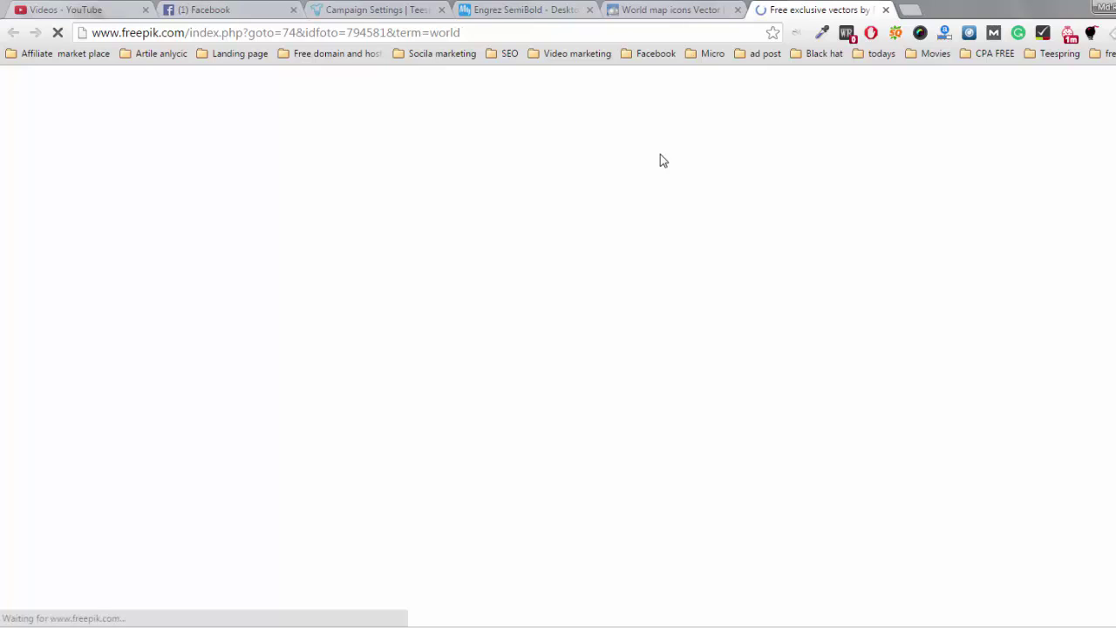